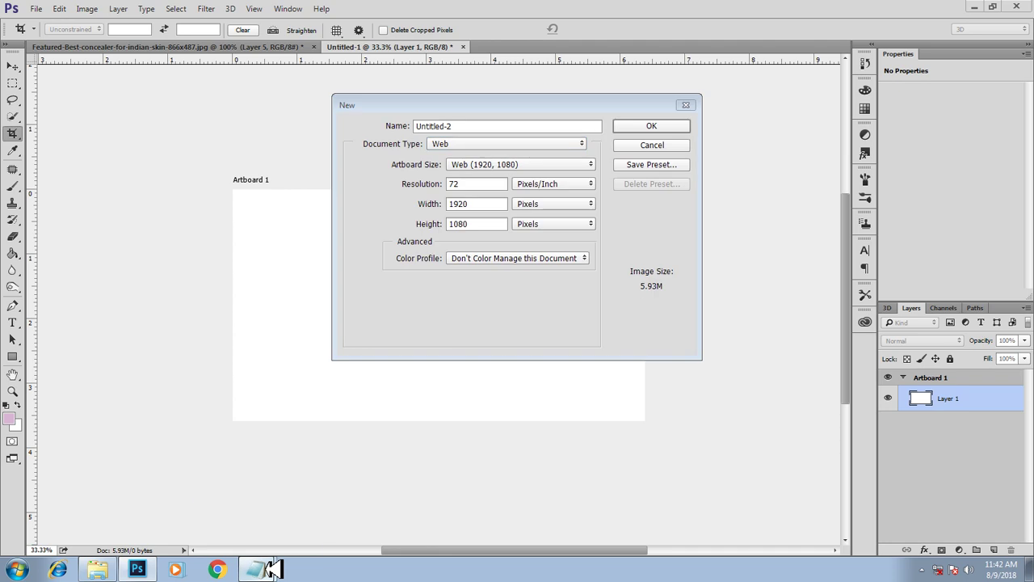
Show the email-signature intro note in Notepad, then return to the New dialog's artboard size presets
click(279, 536)
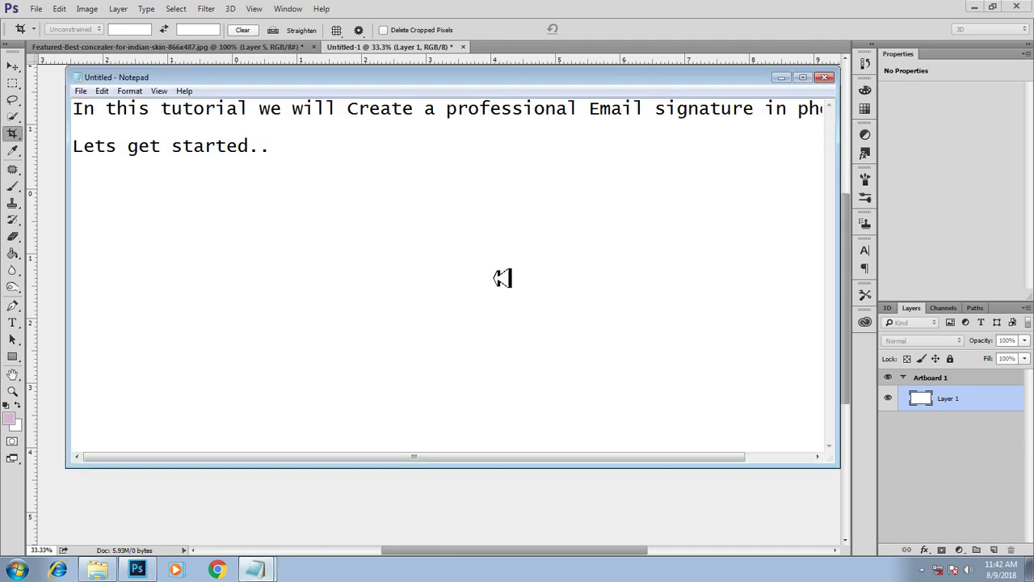
drag(503, 279, 12, 5)
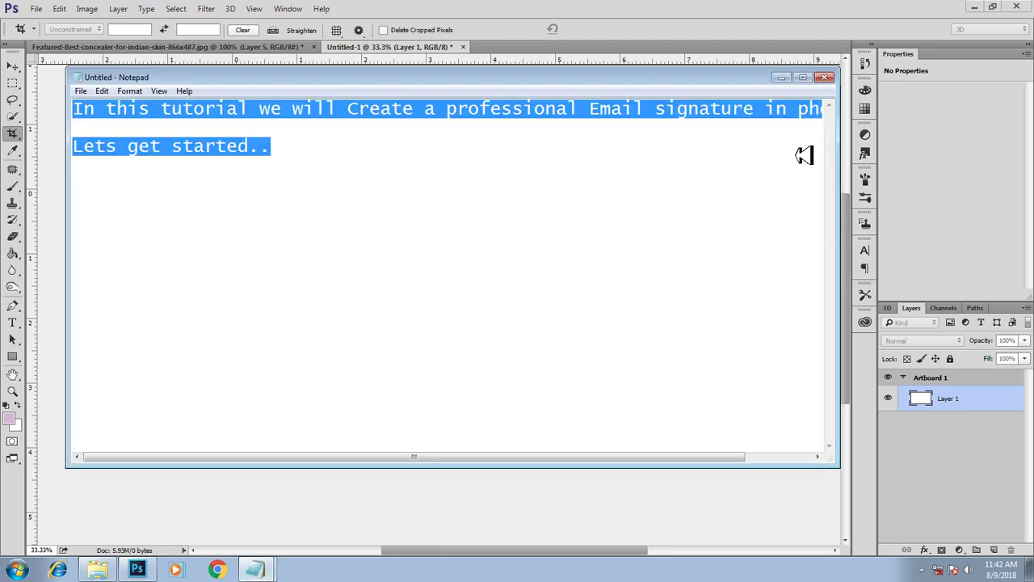
click(781, 77)
click(505, 166)
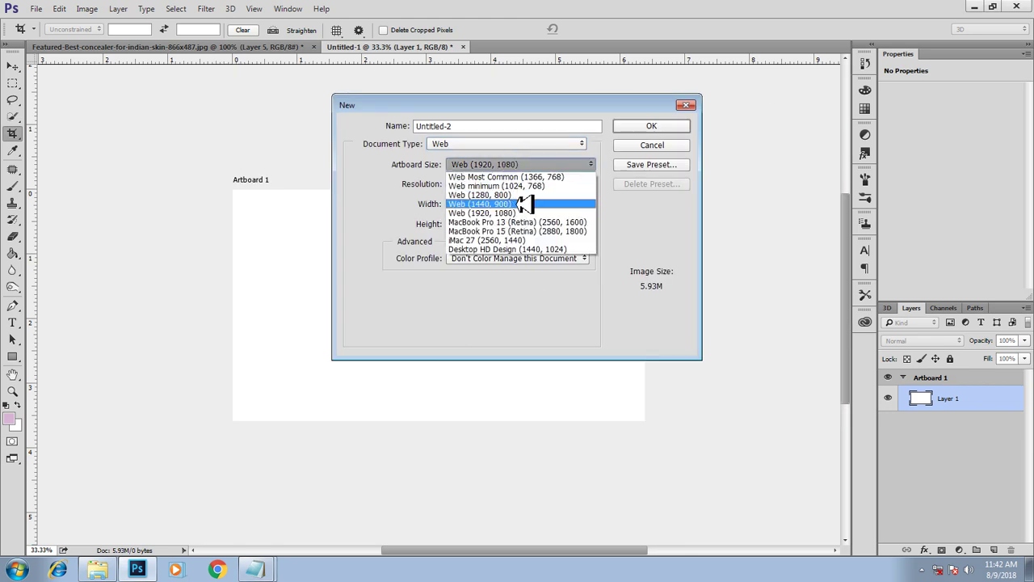
Create a Web 1440×900 document and crop the artboard shorter, deleting cropped pixels
click(521, 204)
click(642, 125)
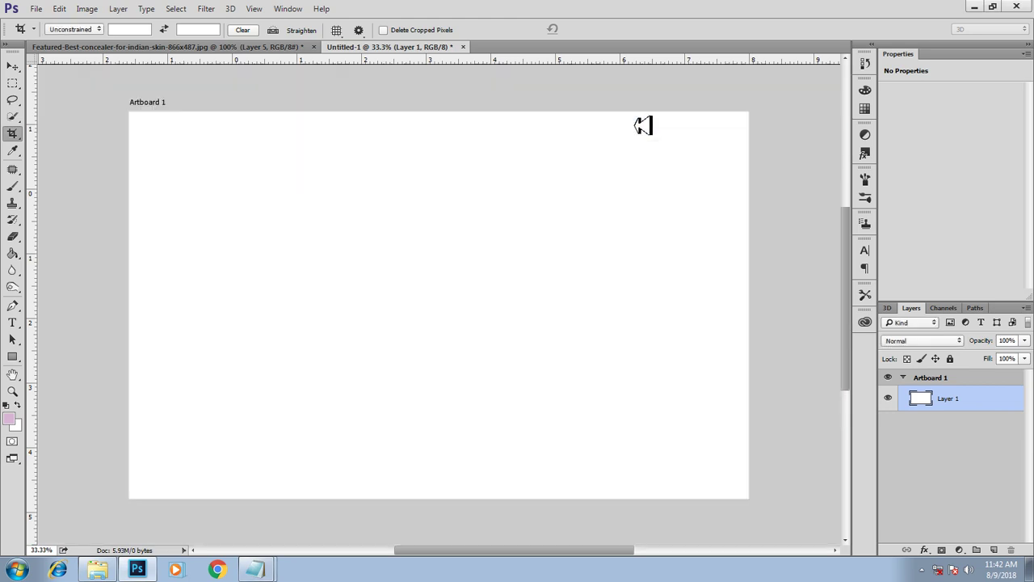
click(442, 496)
drag(453, 497, 450, 384)
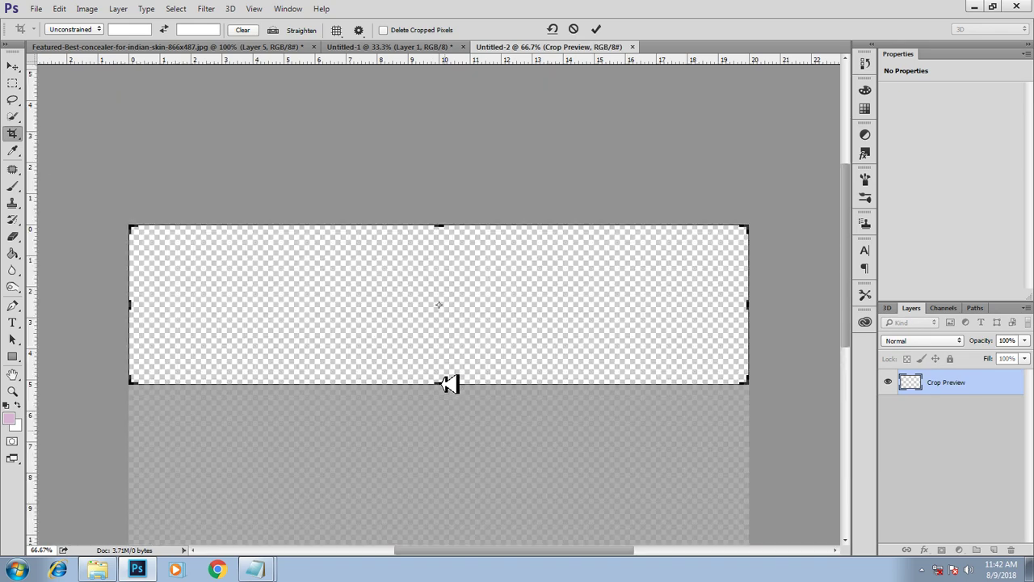
click(384, 30)
click(598, 29)
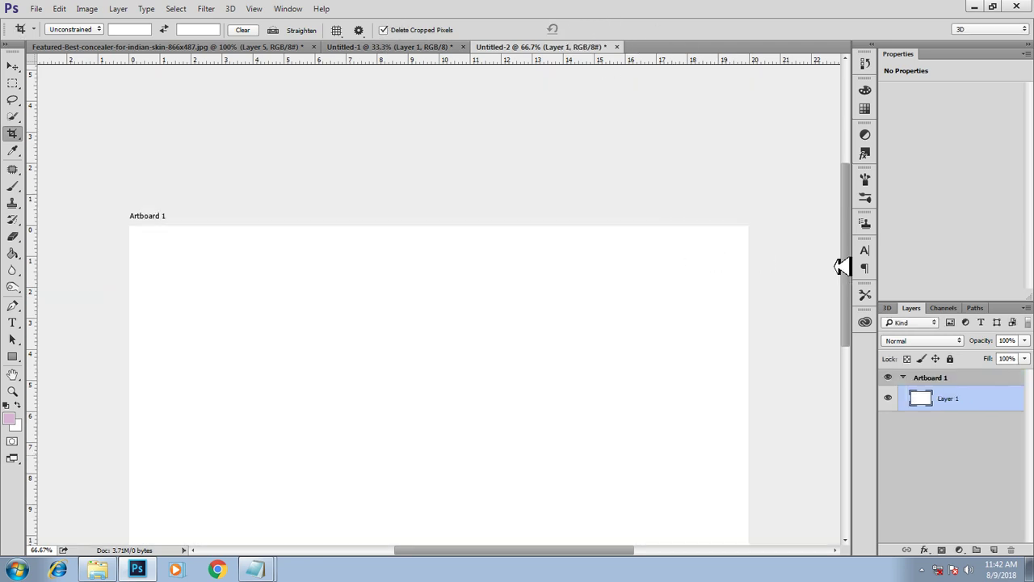
Start a new 1440-pixel-wide transparent document and begin editing its height
scroll(855, 257, down, 3)
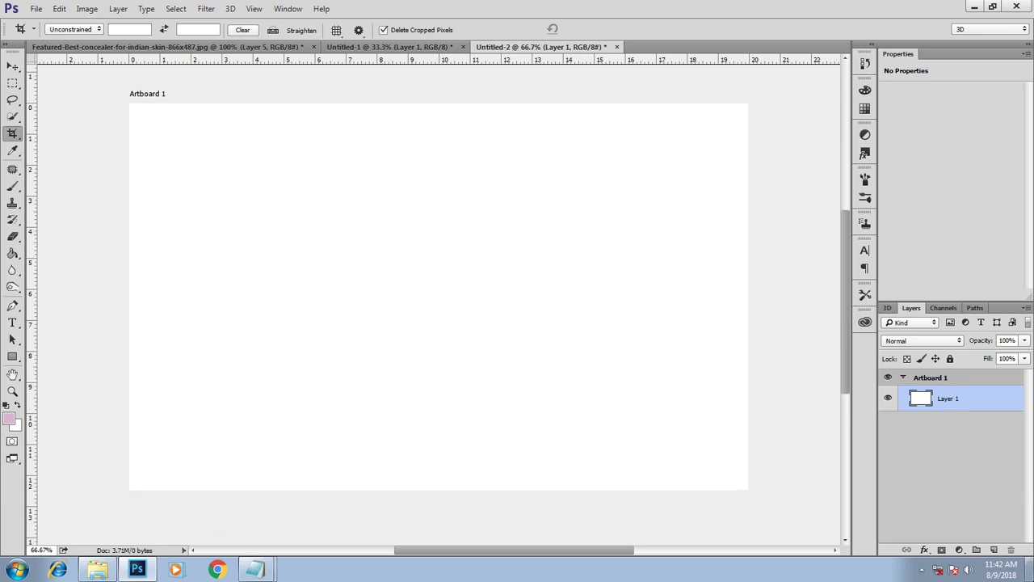
click(923, 569)
click(922, 509)
click(973, 518)
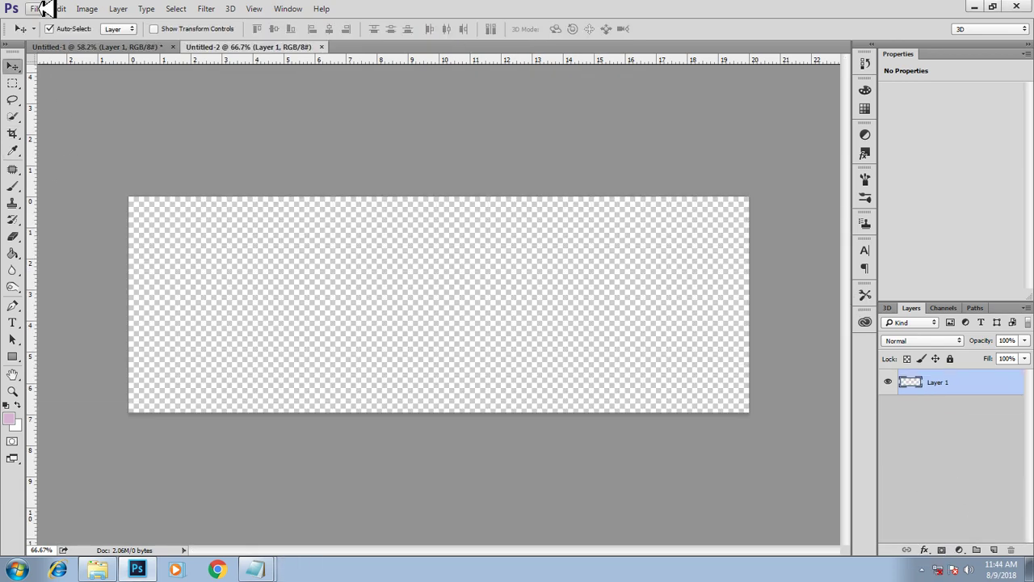
click(36, 8)
click(480, 205)
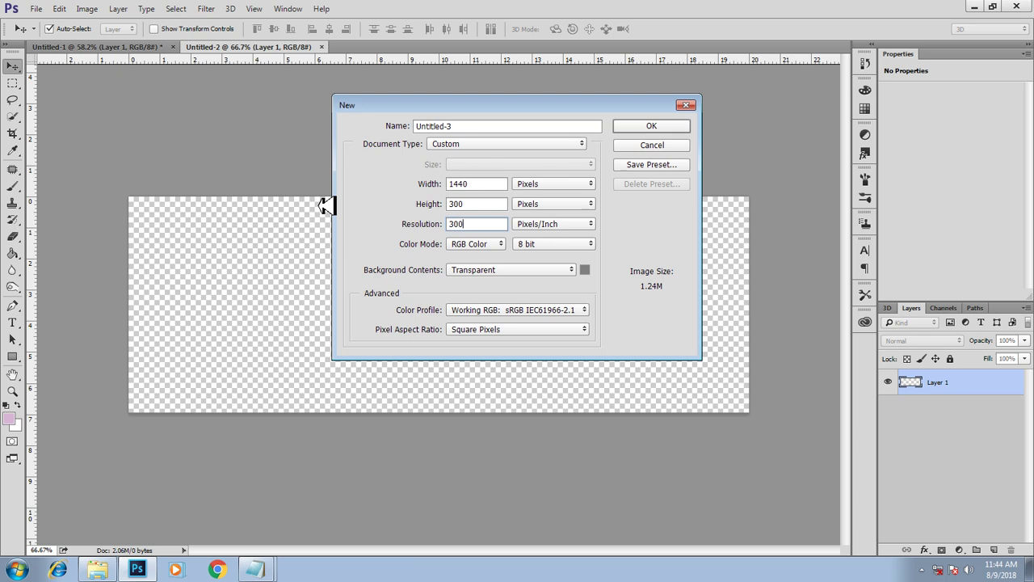
Create the 1440×300 px, 300 ppi banner and check its image size in inches
key(Return)
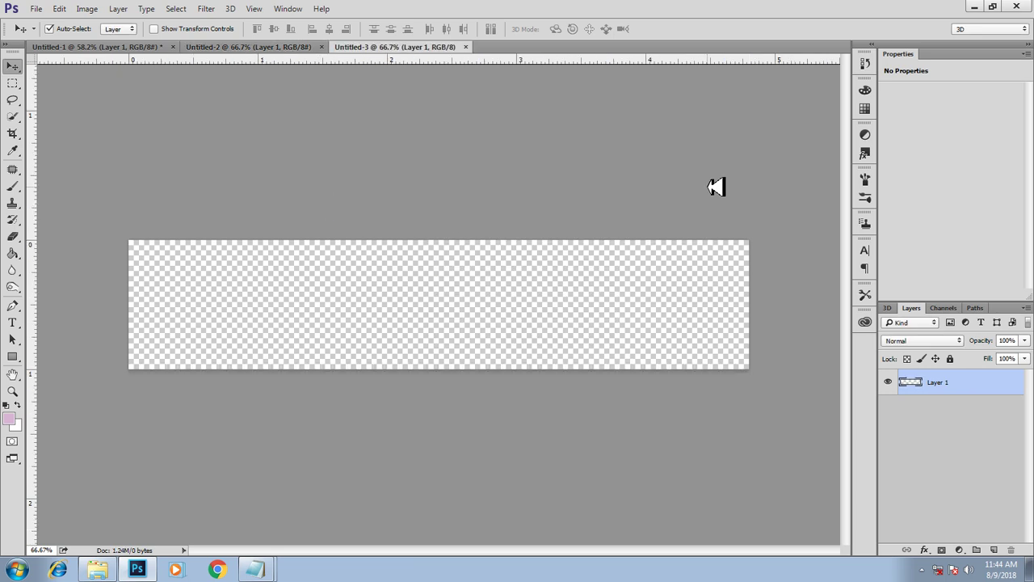
click(87, 9)
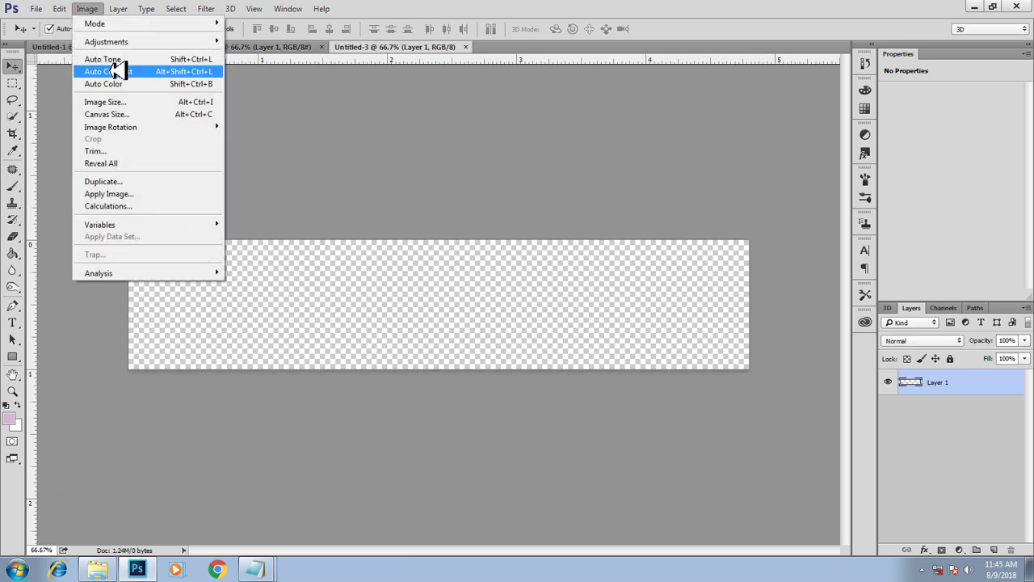
click(145, 102)
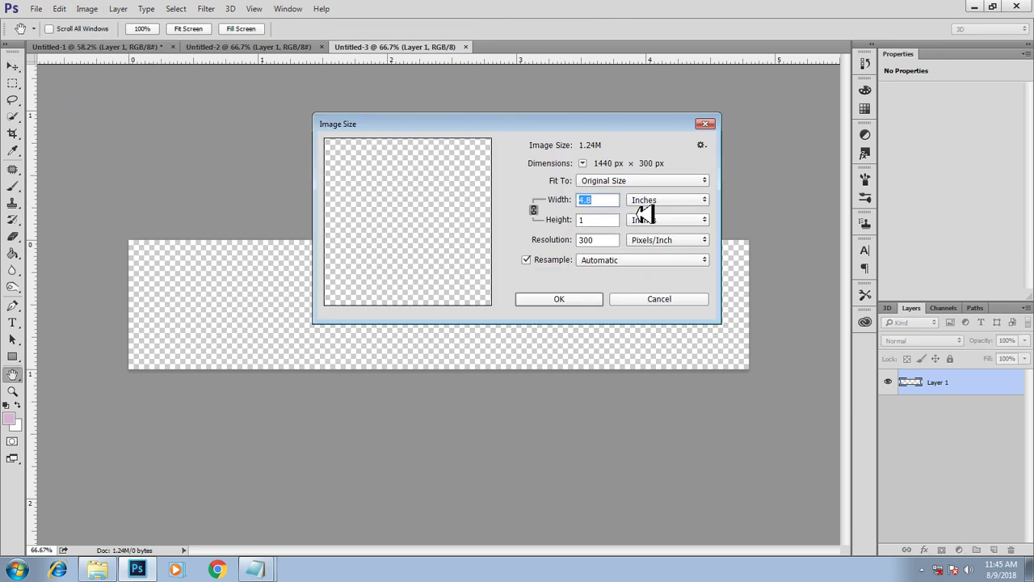
double_click(633, 179)
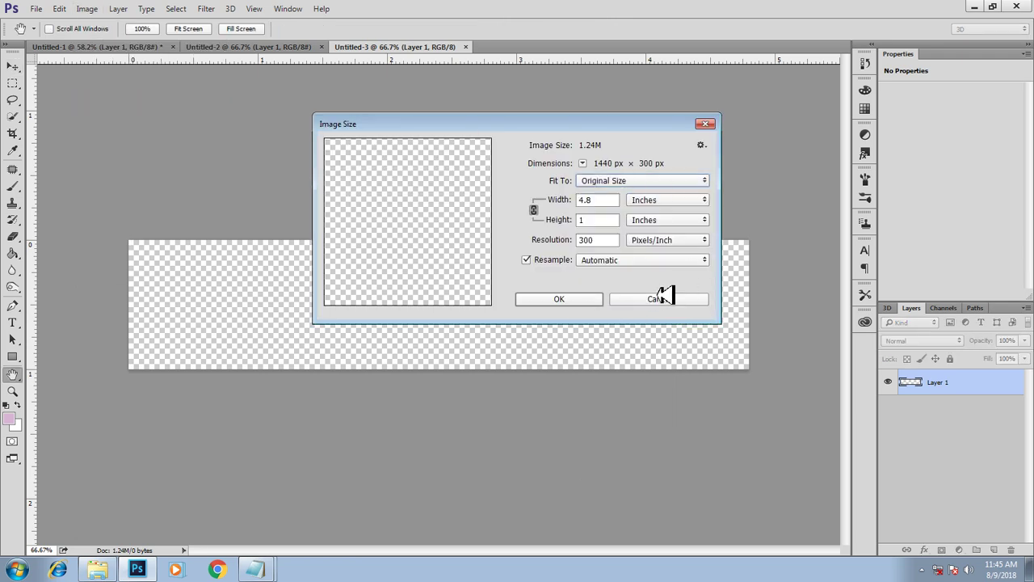
click(661, 298)
Change the canvas height to 3 inches, anchored at the bottom centre
click(86, 9)
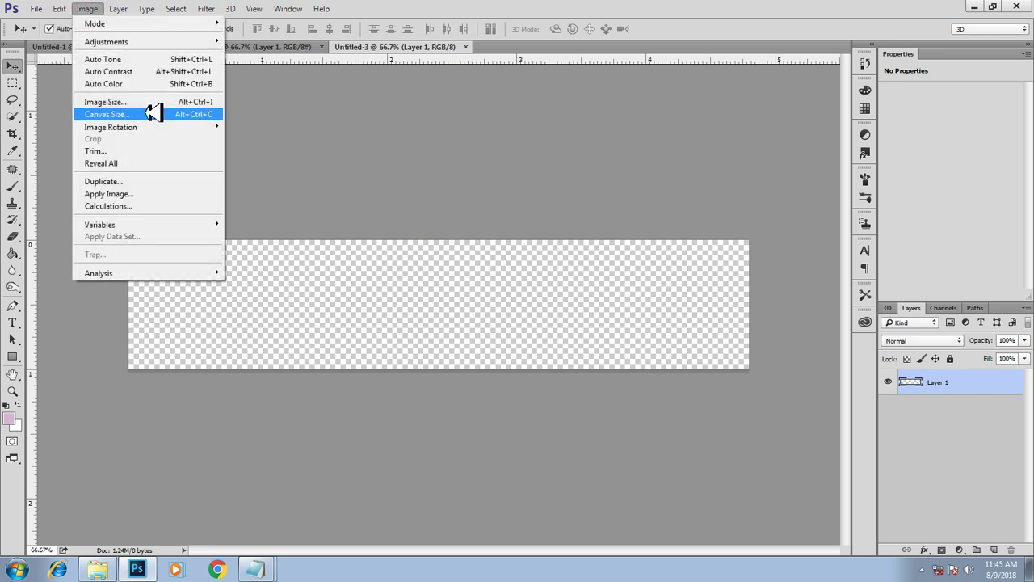
click(153, 114)
double_click(501, 219)
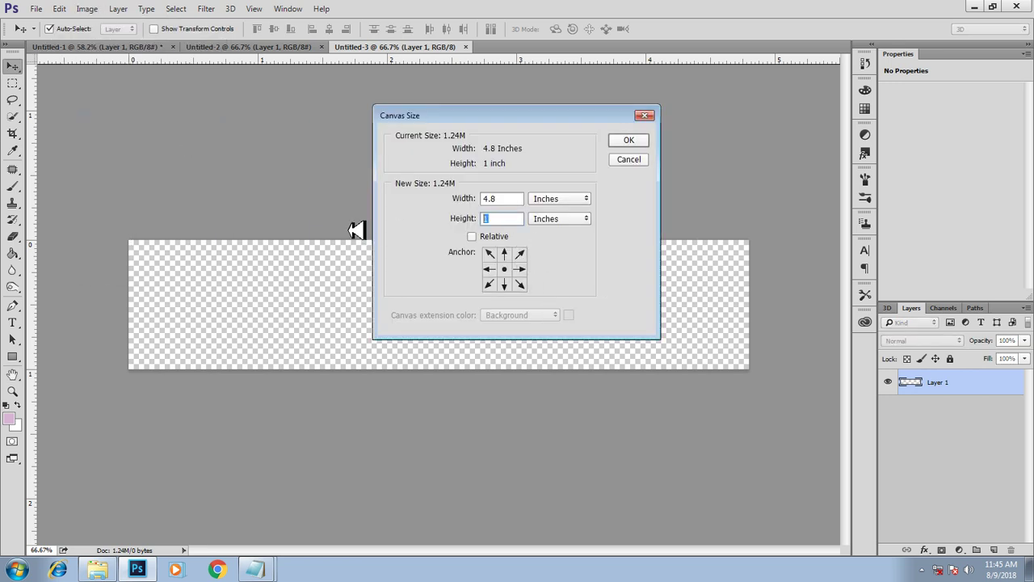
click(504, 284)
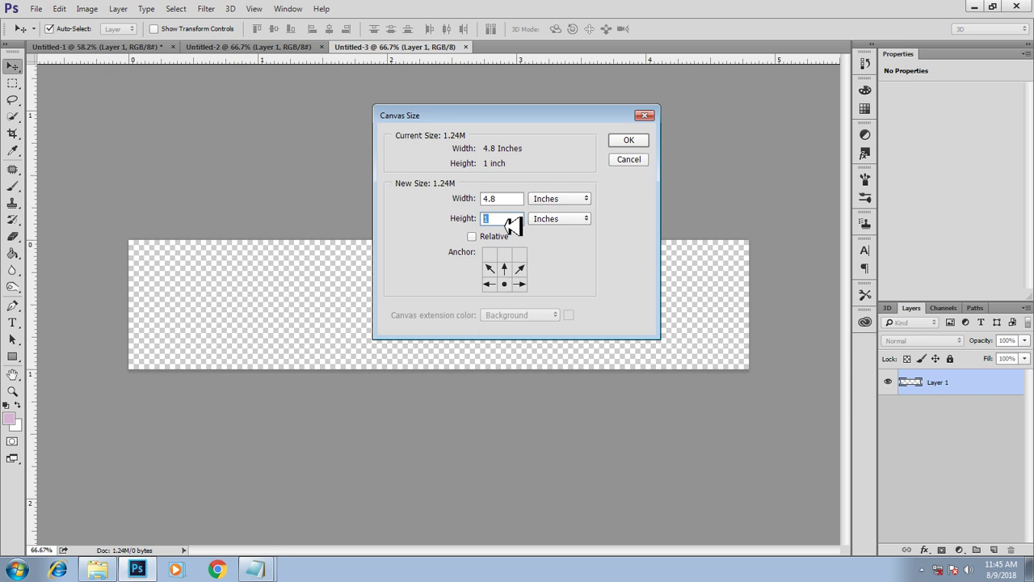
text(3)
key(Return)
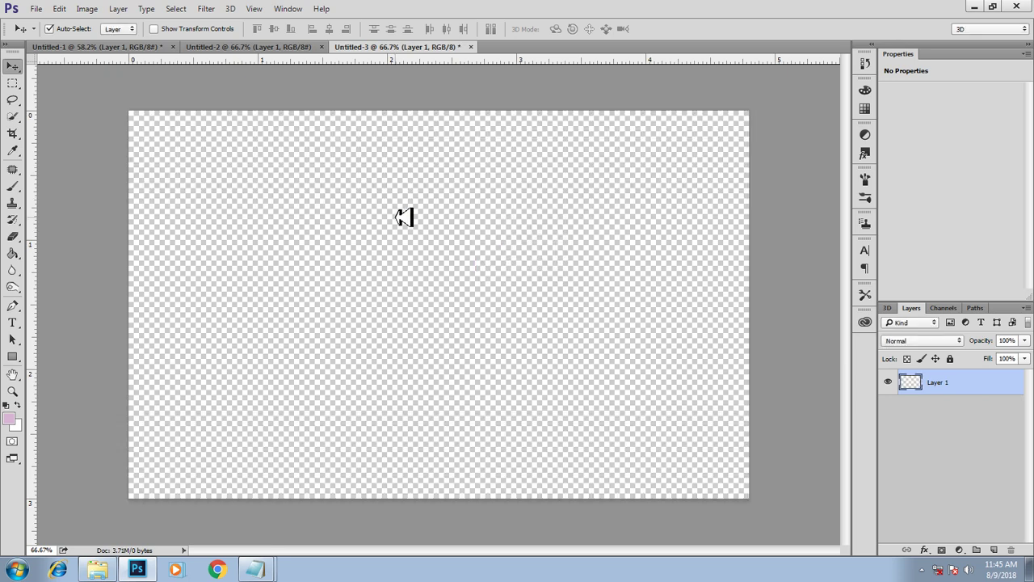
Shrink the canvas height to about 1.5 inches from the bottom centre, accepting clipping
click(86, 8)
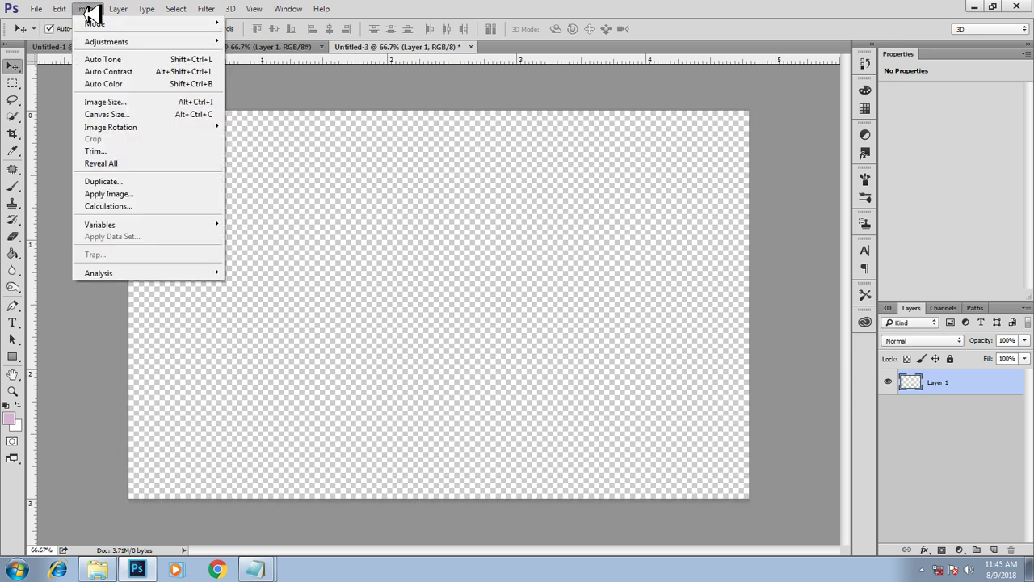
click(156, 114)
click(499, 219)
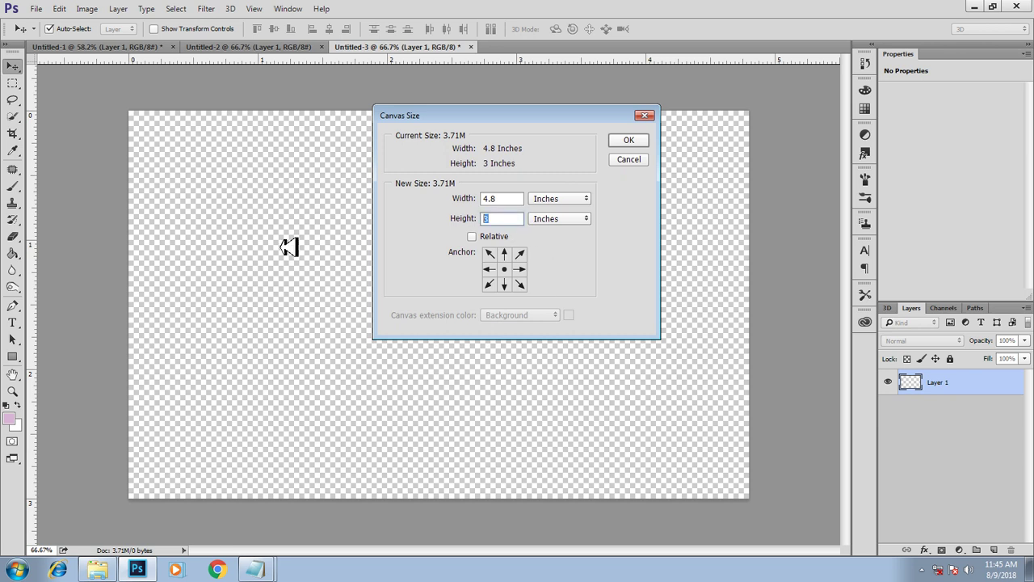
click(504, 284)
click(635, 139)
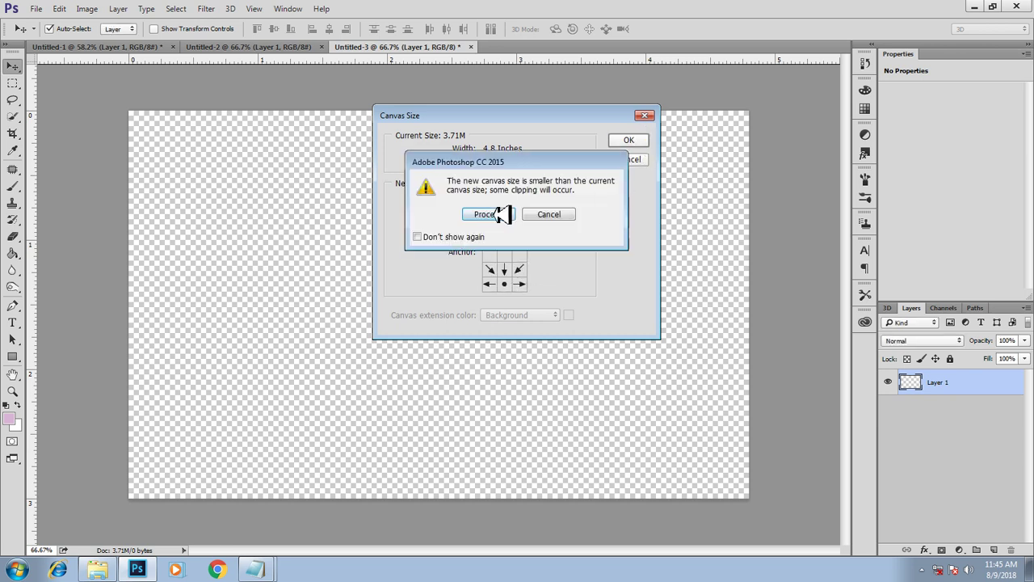
click(502, 213)
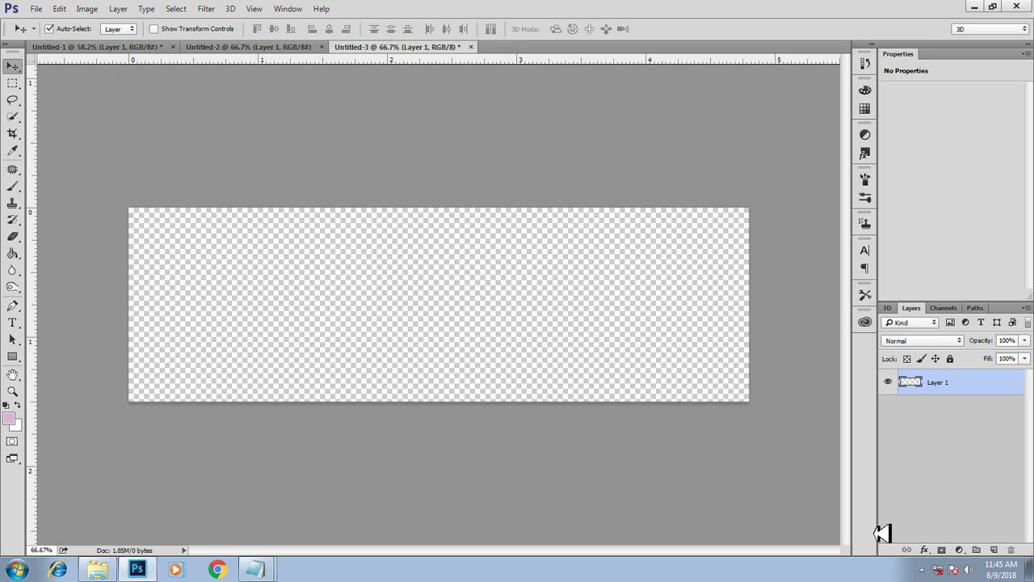
Draw a large polygon over the top-left corner with a blue foreground colour
click(14, 355)
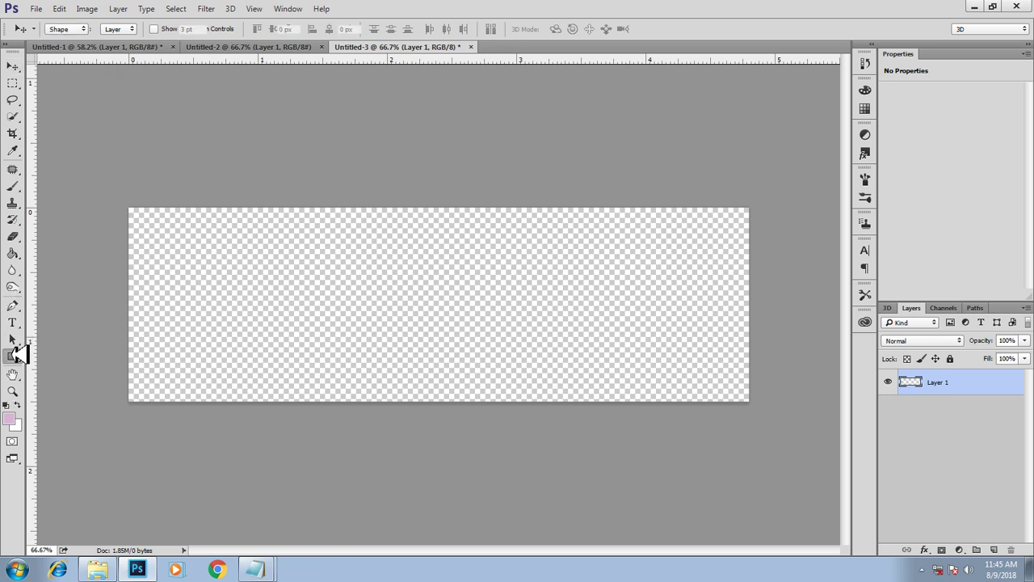
click(65, 393)
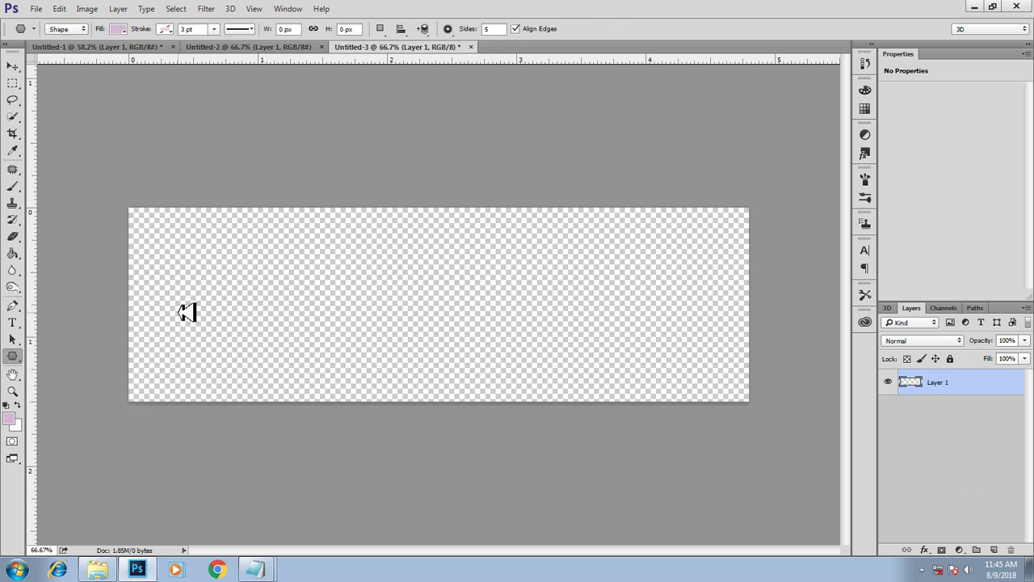
drag(113, 195, 196, 316)
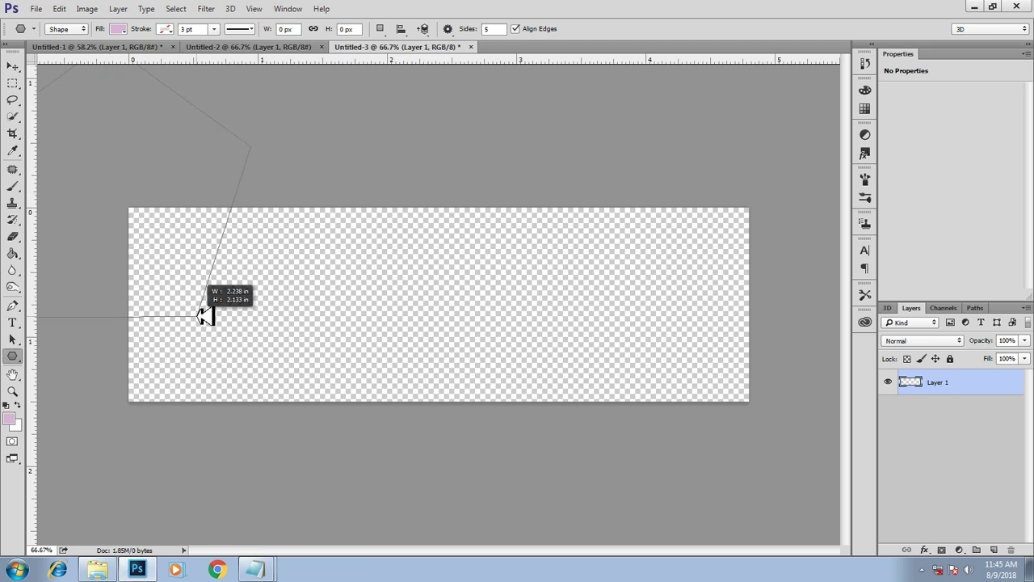
click(13, 416)
drag(708, 289, 709, 244)
click(659, 217)
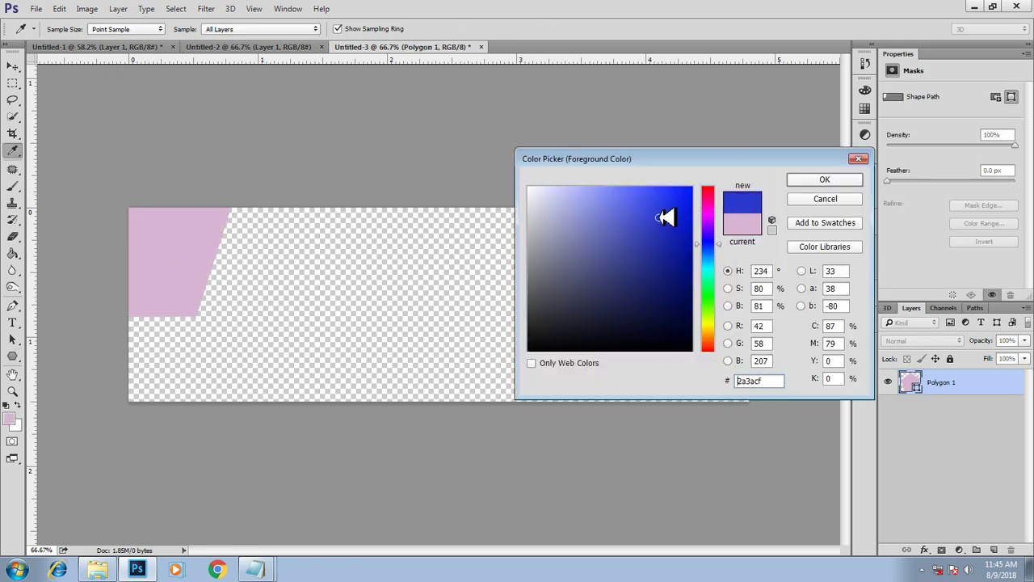
click(826, 180)
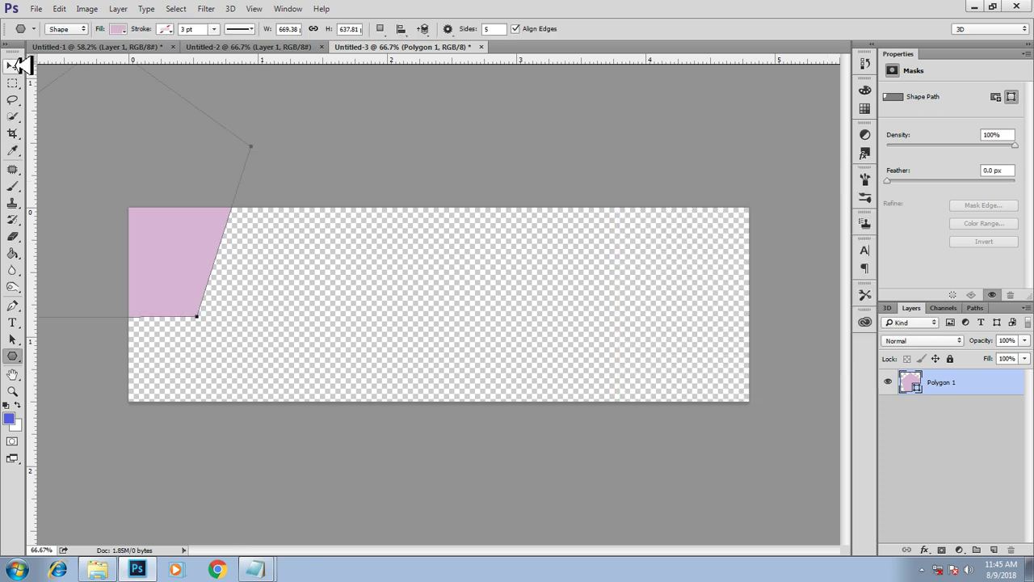
click(16, 64)
drag(157, 254, 172, 362)
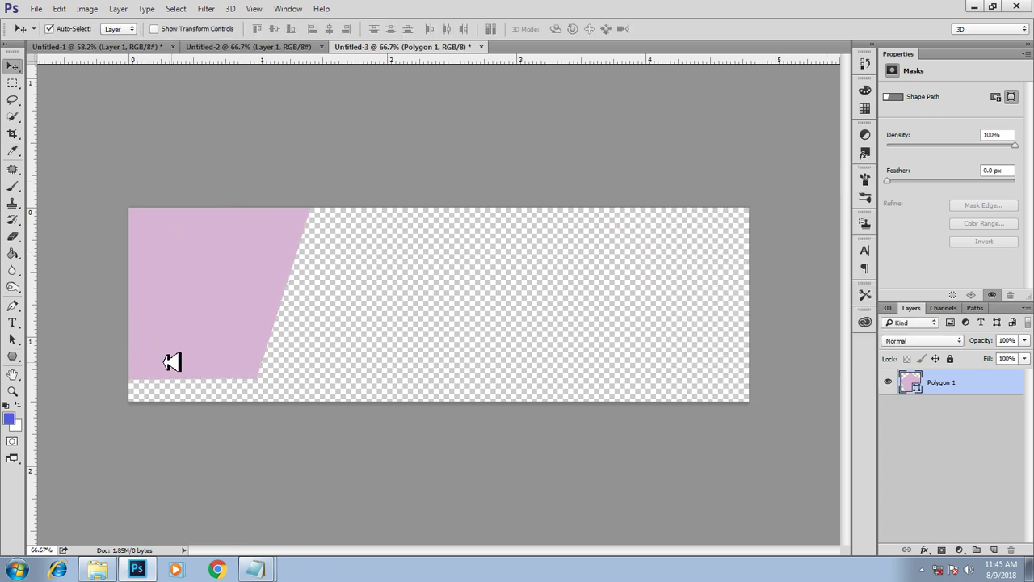
Set the polygon's fill to blue #2b3da5 and move it up to the top edge
double_click(917, 377)
click(712, 244)
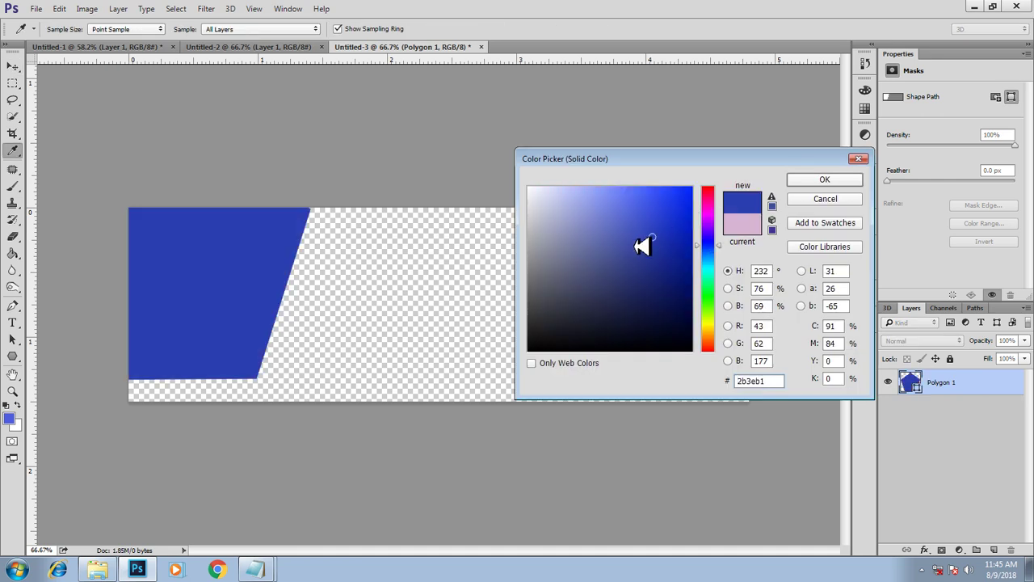
mouse_move(658, 240)
mouse_down()
mouse_move(668, 240)
mouse_move(655, 242)
mouse_up()
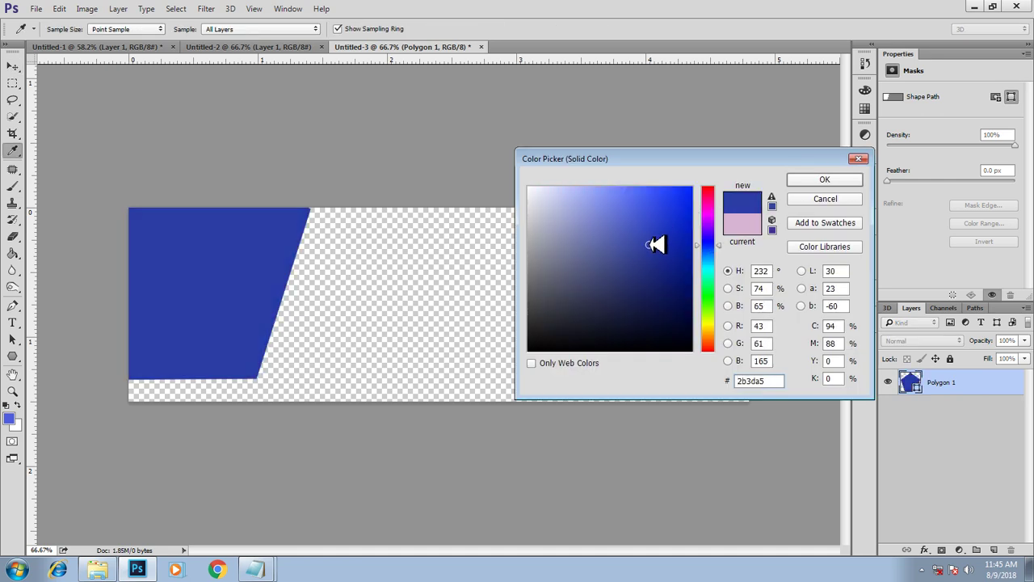
click(808, 180)
mouse_move(230, 287)
mouse_down()
mouse_move(240, 230)
mouse_move(258, 300)
mouse_move(224, 395)
mouse_move(272, 404)
mouse_move(269, 473)
mouse_move(272, 458)
mouse_up()
Reposition Polygon 1 copy and rotate it about 91° to form a notched chevron
right_click(220, 221)
click(242, 229)
mouse_move(236, 230)
mouse_down()
mouse_move(260, 232)
mouse_move(229, 215)
mouse_move(235, 232)
mouse_up()
right_click(231, 359)
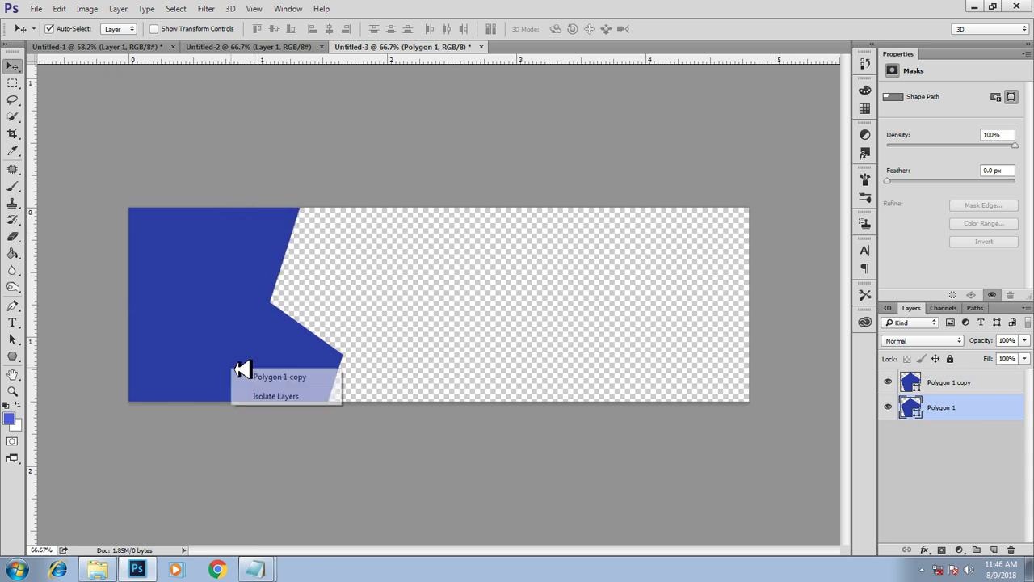
click(250, 371)
mouse_move(261, 388)
mouse_down()
mouse_move(253, 409)
mouse_move(274, 404)
mouse_move(268, 381)
mouse_move(257, 385)
mouse_move(283, 409)
mouse_move(273, 384)
mouse_move(308, 404)
mouse_up()
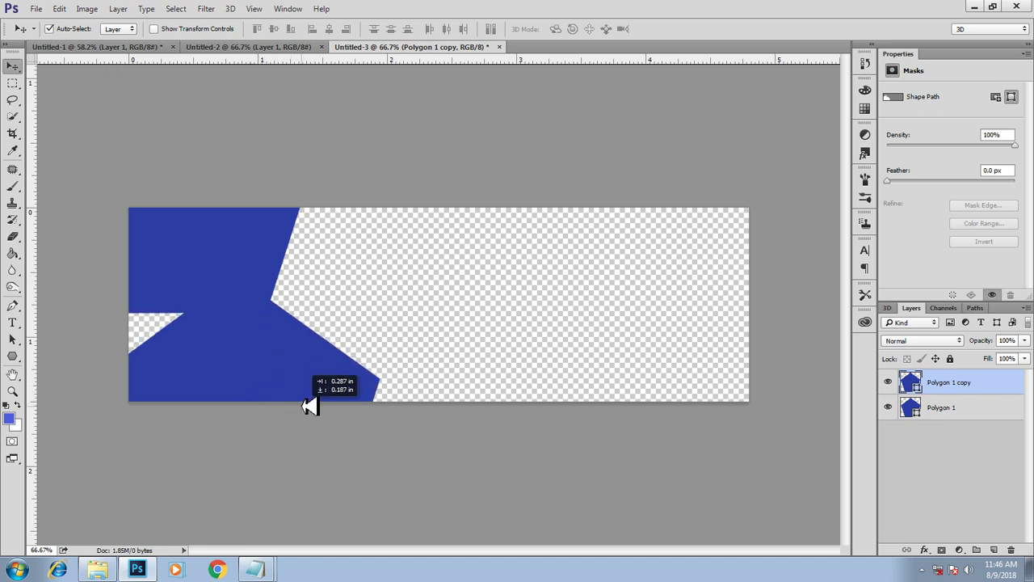
key(ctrl+t)
mouse_move(403, 270)
mouse_down()
mouse_move(437, 358)
mouse_move(436, 576)
mouse_up()
mouse_move(377, 251)
mouse_down()
mouse_move(224, 386)
mouse_move(210, 381)
mouse_move(235, 397)
mouse_move(218, 375)
mouse_move(231, 363)
mouse_move(223, 368)
mouse_up()
key(Return)
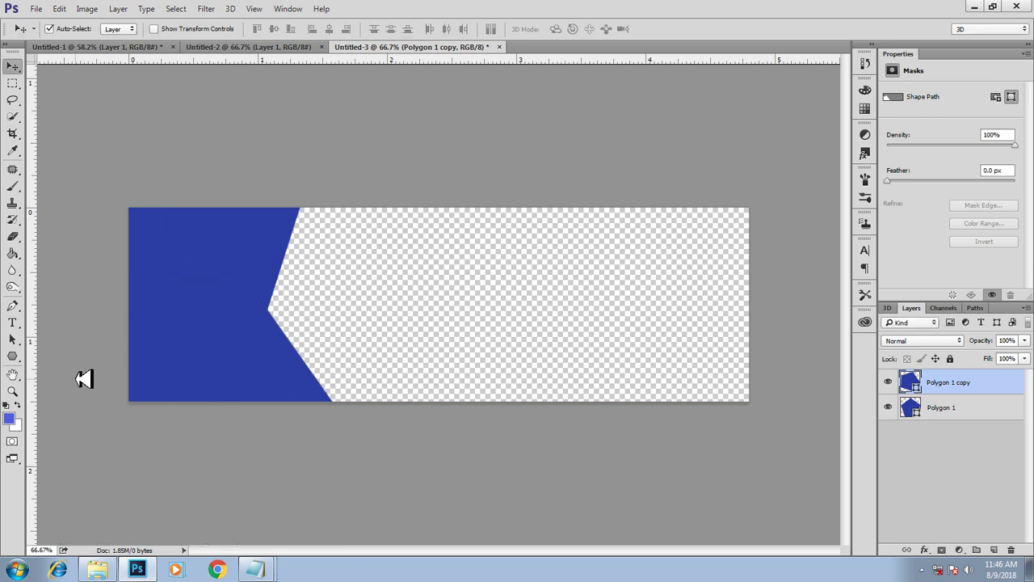
Draw a 286×286 px circle path with the Ellipse Tool
click(16, 352)
click(88, 378)
mouse_move(398, 297)
mouse_down()
mouse_move(472, 374)
mouse_move(467, 363)
mouse_up()
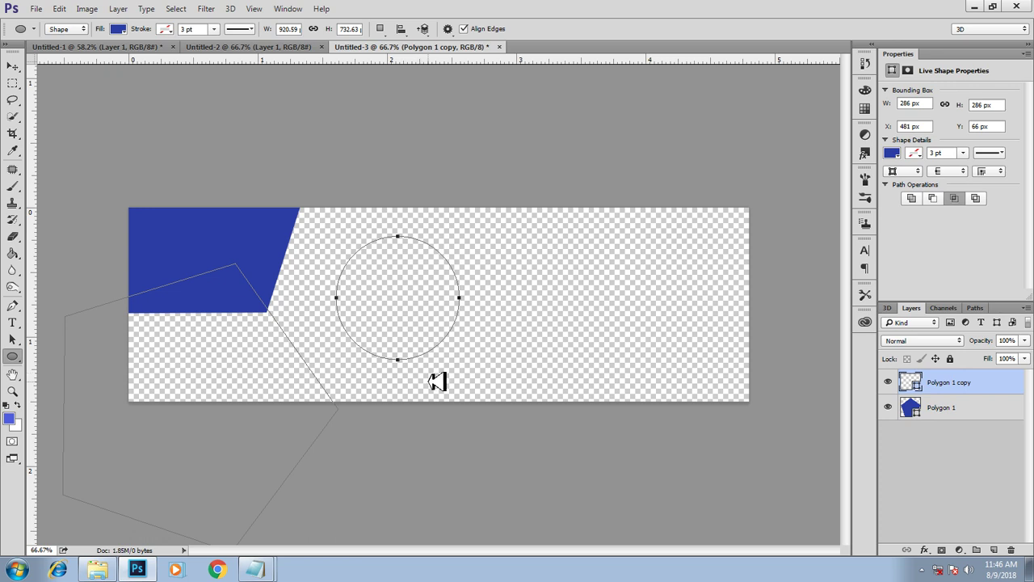
Add a blank Layer 1 above the two polygon layers, leaving the chevron unchanged
click(13, 66)
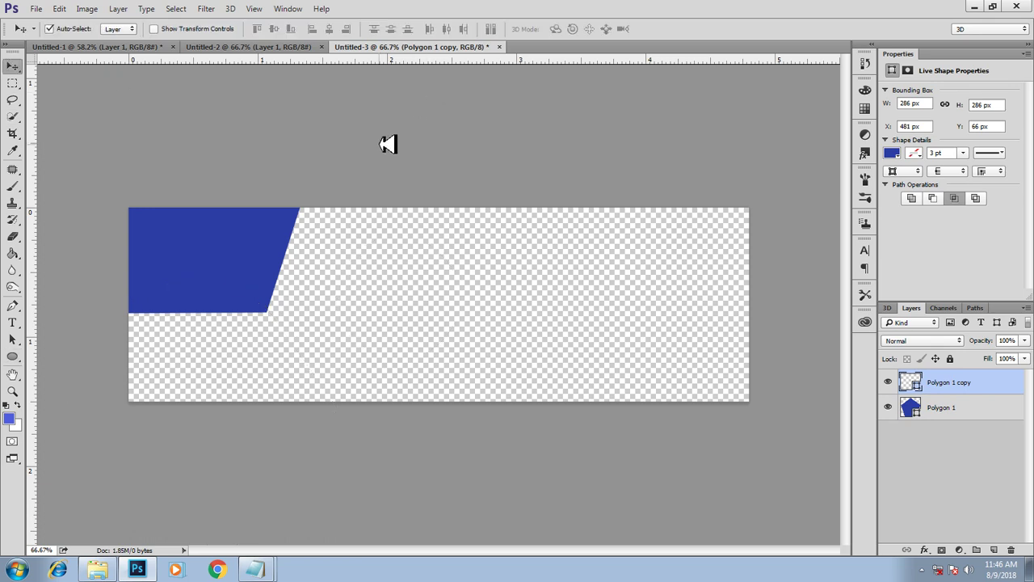
click(968, 380)
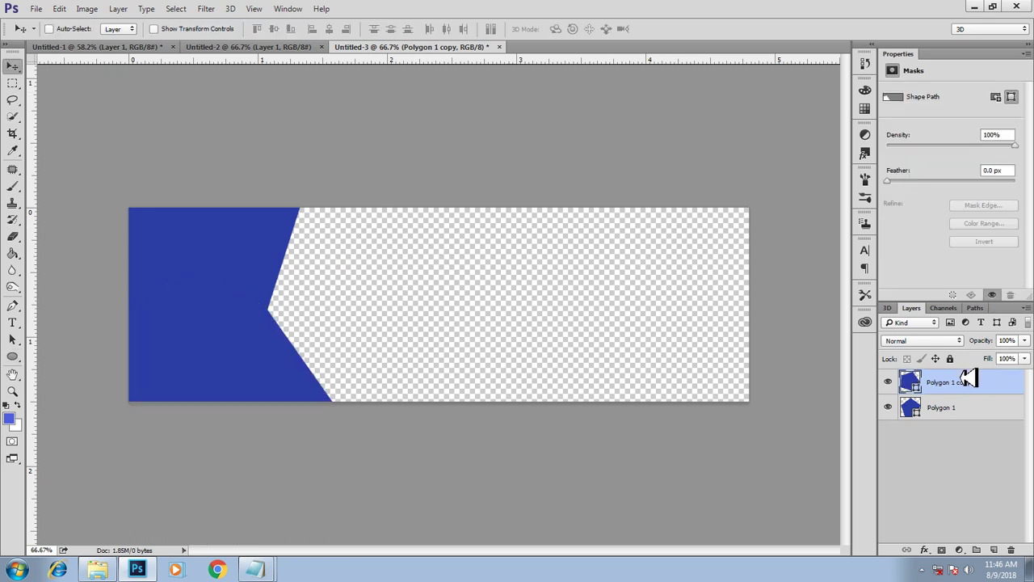
click(994, 550)
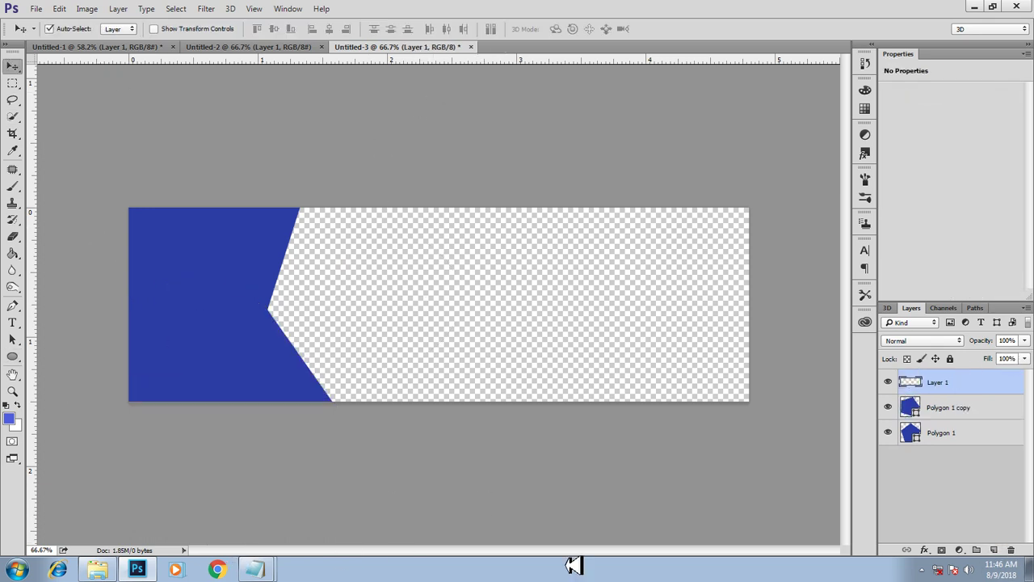
click(922, 569)
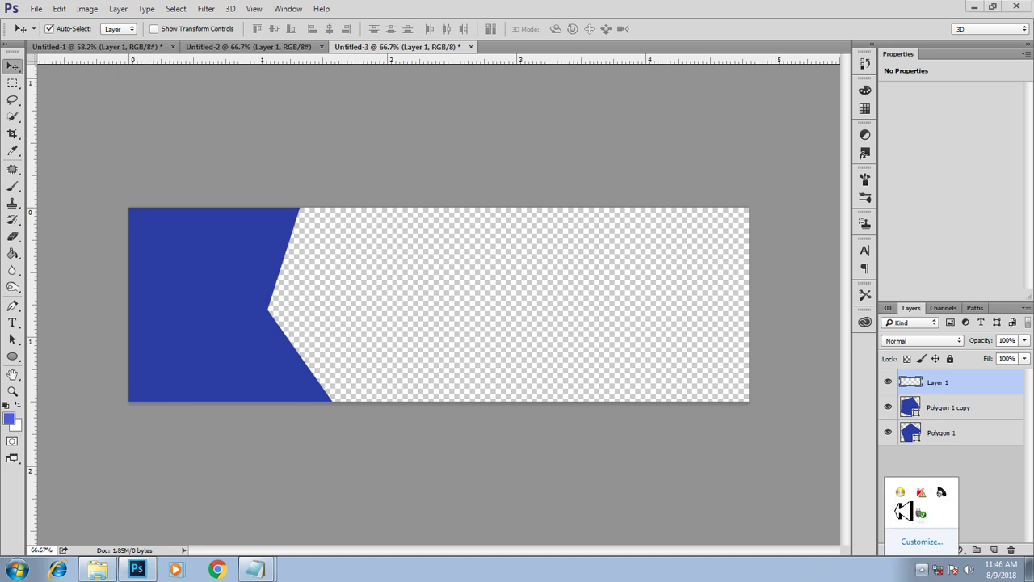
click(903, 510)
click(981, 512)
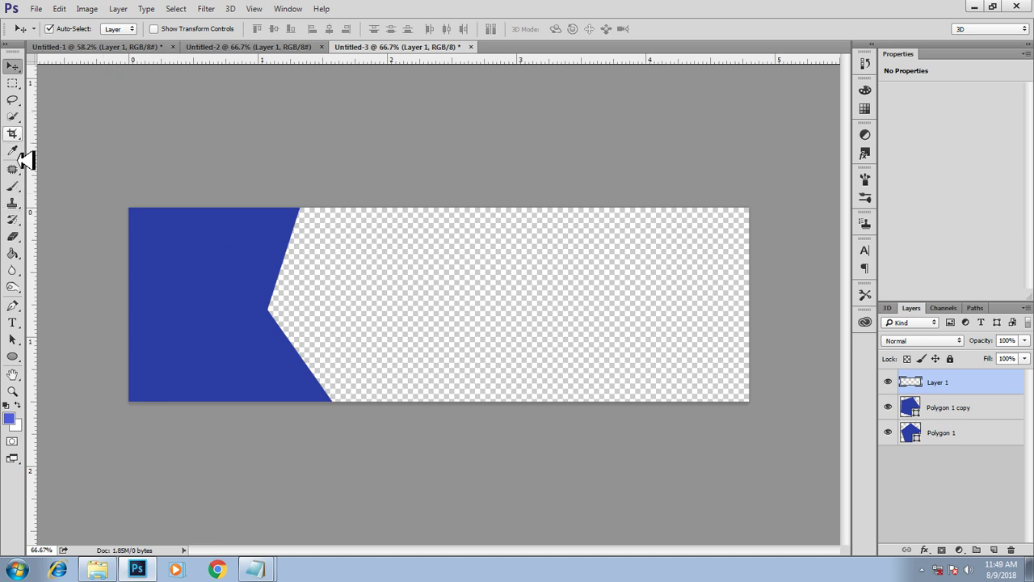
Draw a light blue Ellipse 1 circle, about 292×300 px, right of the chevron
click(21, 360)
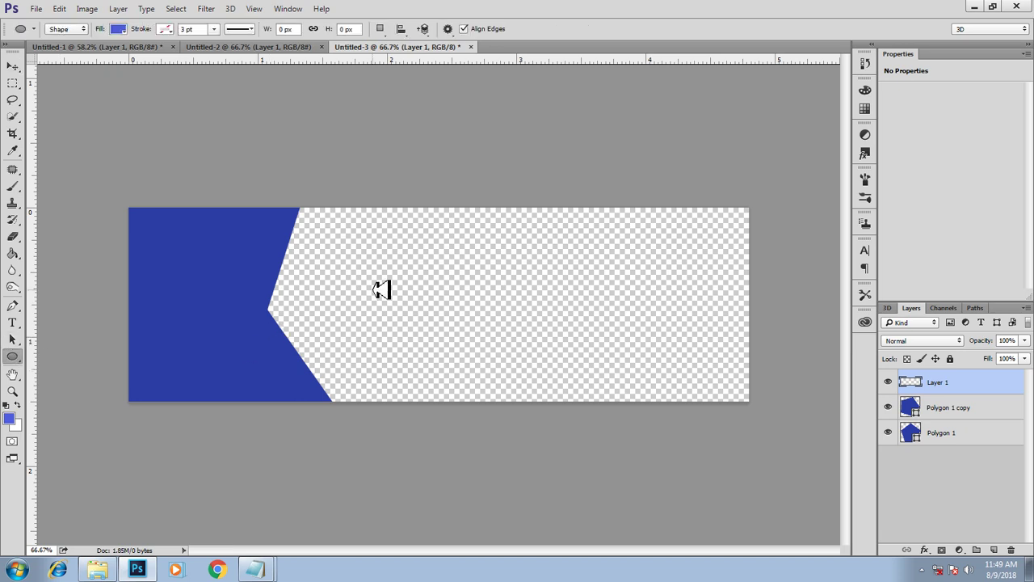
click(408, 278)
mouse_move(137, 570)
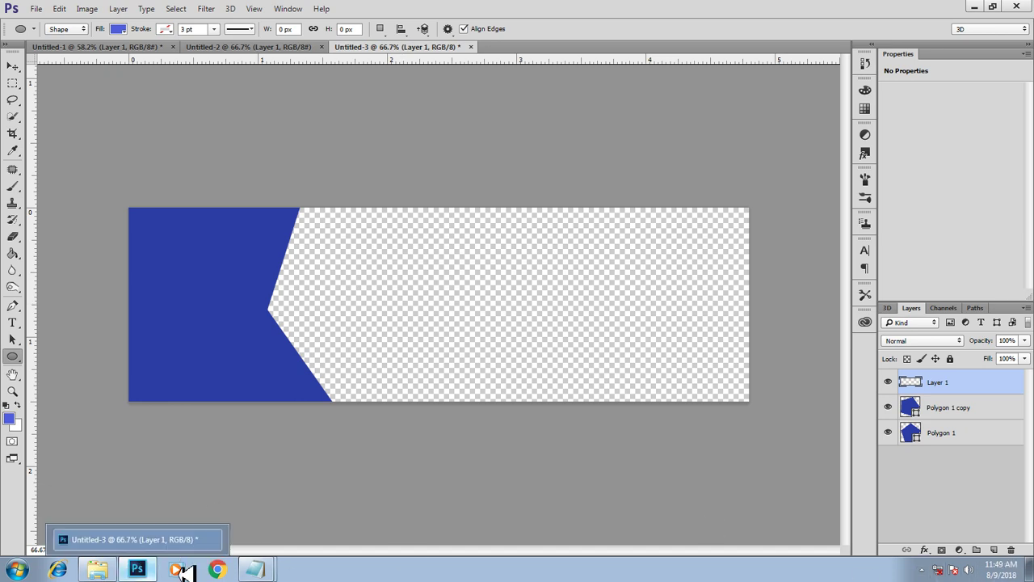
click(922, 570)
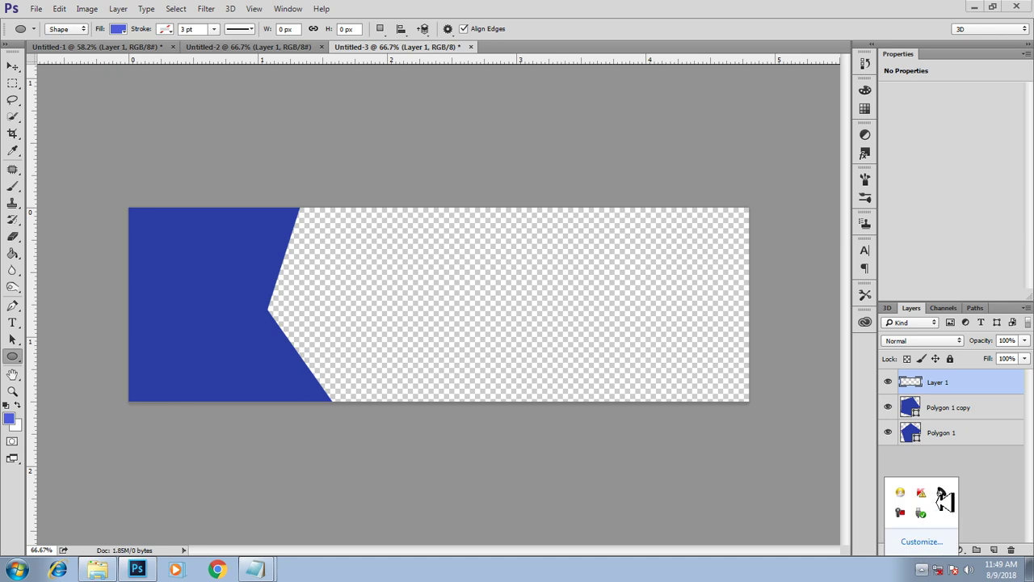
click(902, 513)
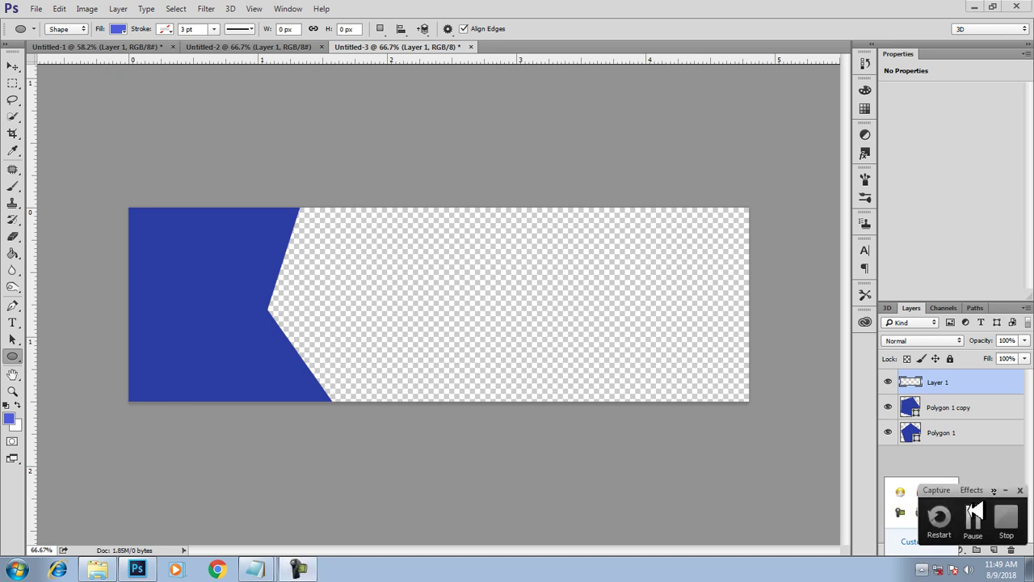
click(974, 517)
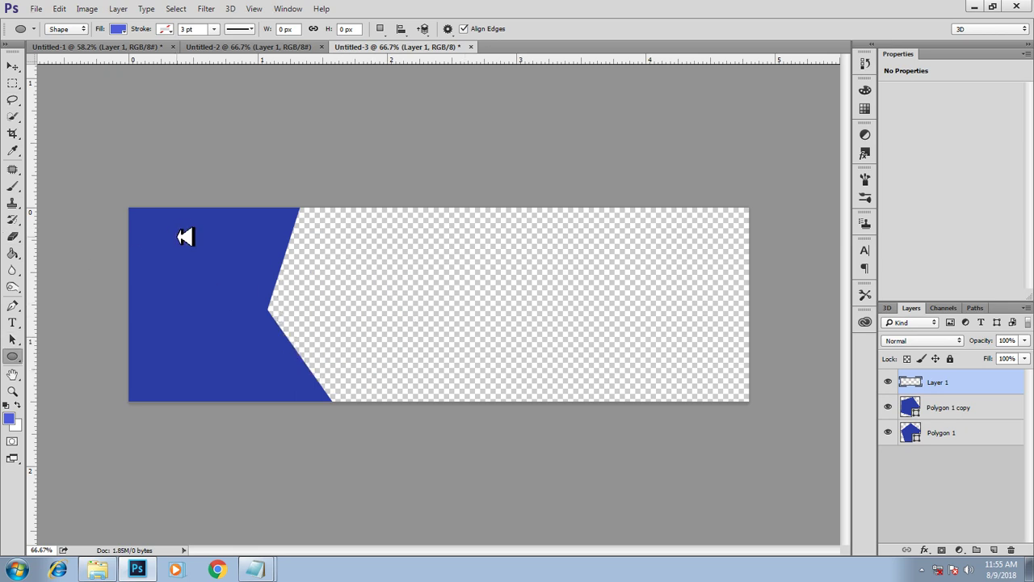
drag(322, 234, 446, 365)
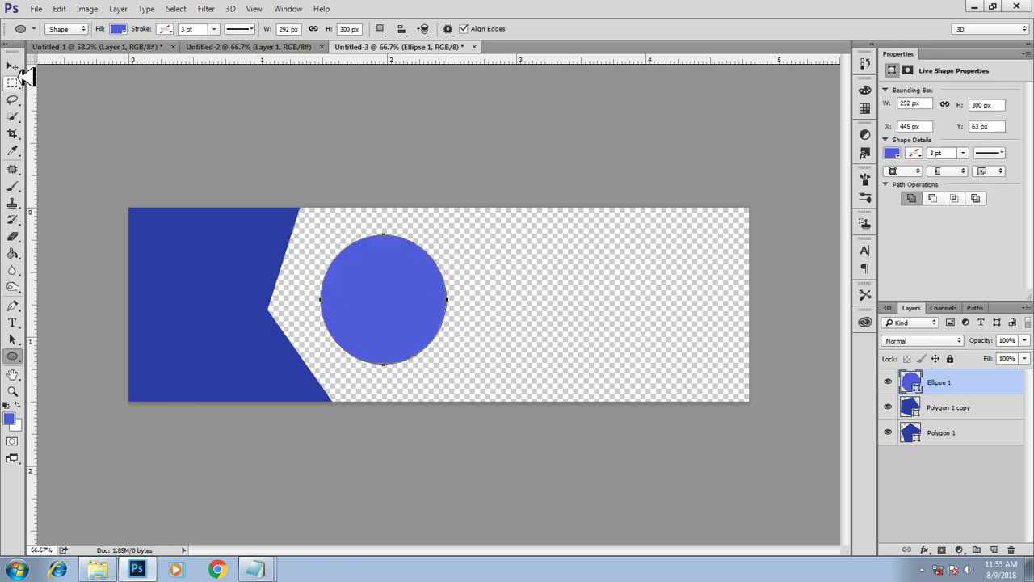
Move the light blue circle onto the chevron and duplicate the Ellipse 1 layer
click(12, 65)
drag(377, 244, 266, 281)
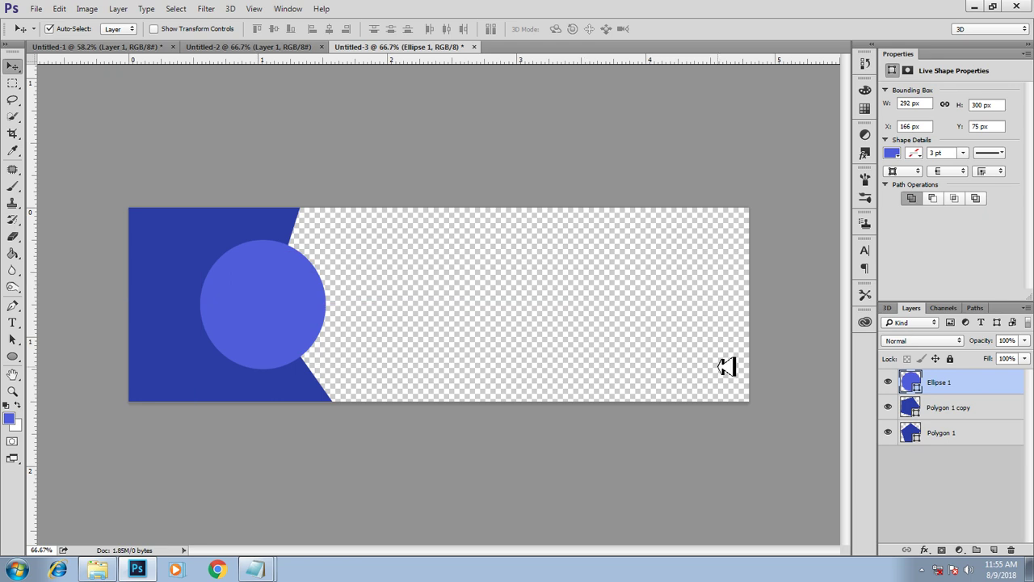
right_click(954, 382)
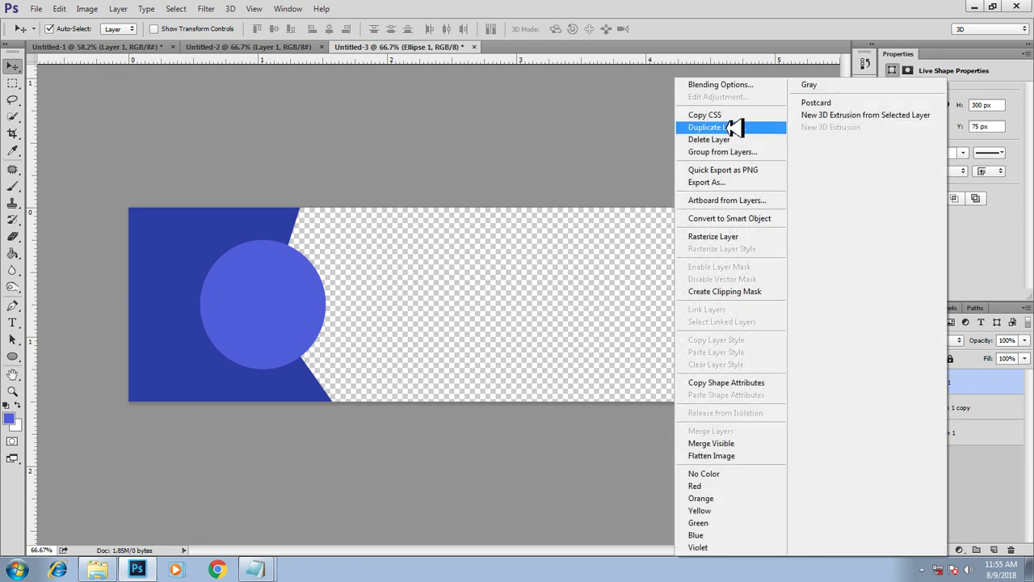
click(719, 127)
key(Return)
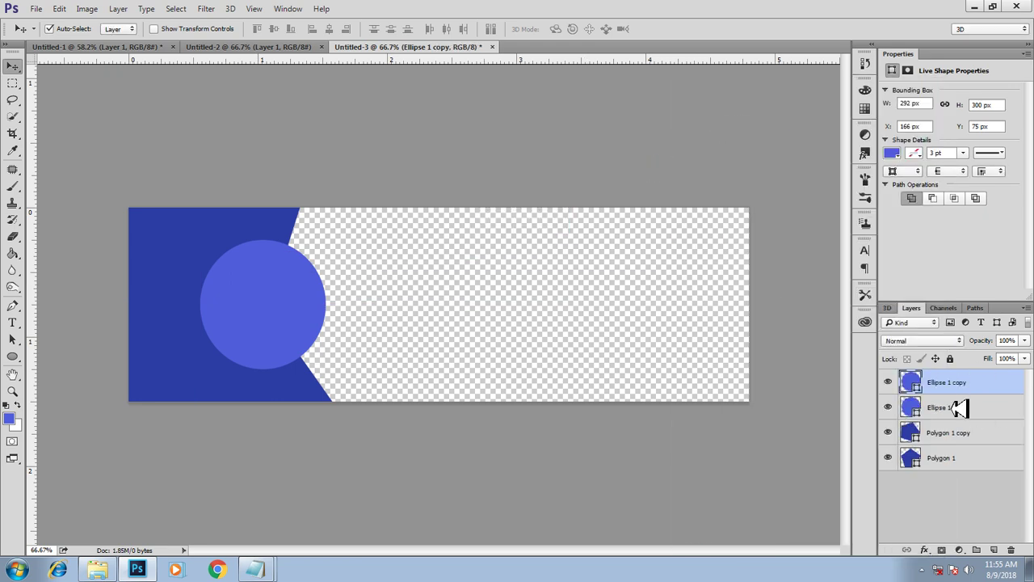
Make Ellipse 1 copy black, place it below, and enlarge it ~106% as an outline ring
double_click(919, 380)
drag(595, 282, 703, 358)
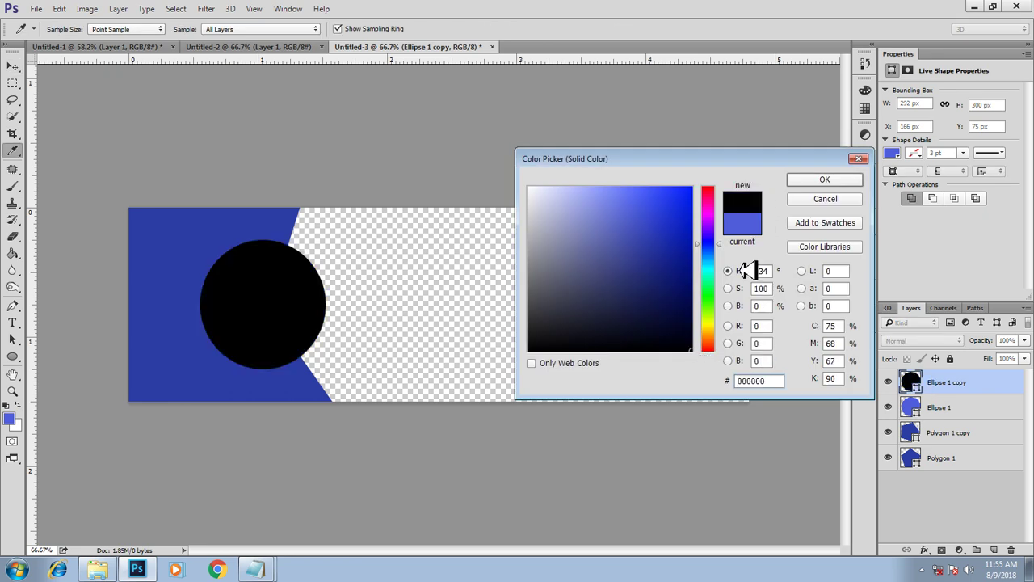
click(802, 185)
drag(944, 382, 947, 426)
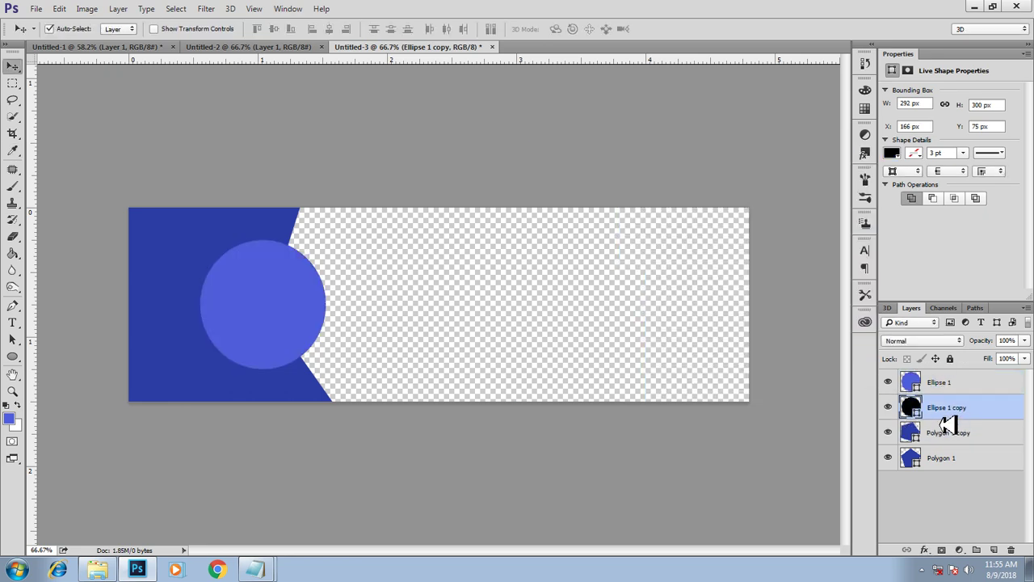
key(ctrl)
key(ctrl+t)
drag(339, 370, 342, 371)
key(Return)
key(Right)
key(Right)
key(Right)
key(Right)
key(Right)
key(Right)
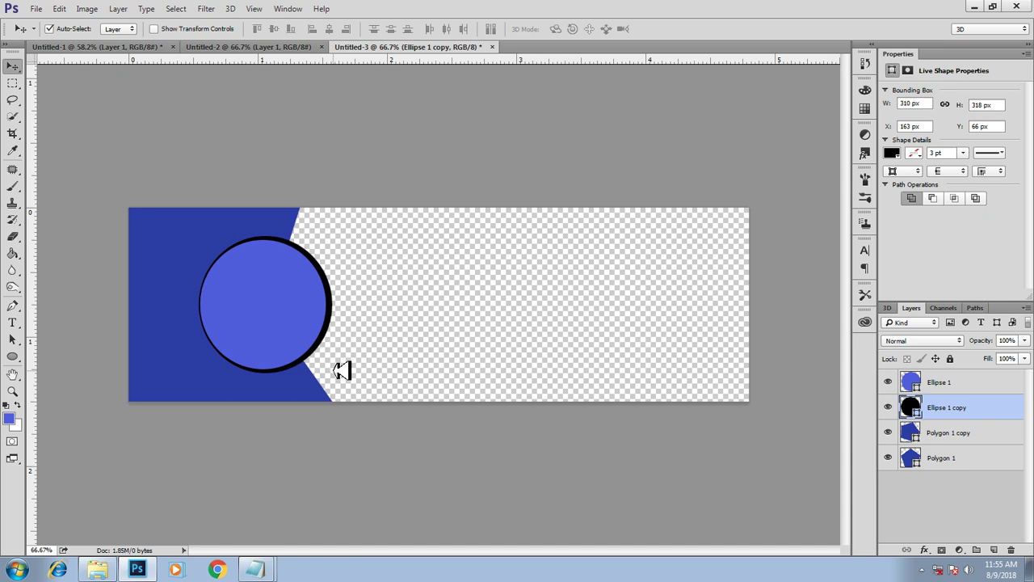
click(305, 291)
click(953, 406)
click(958, 382)
click(204, 151)
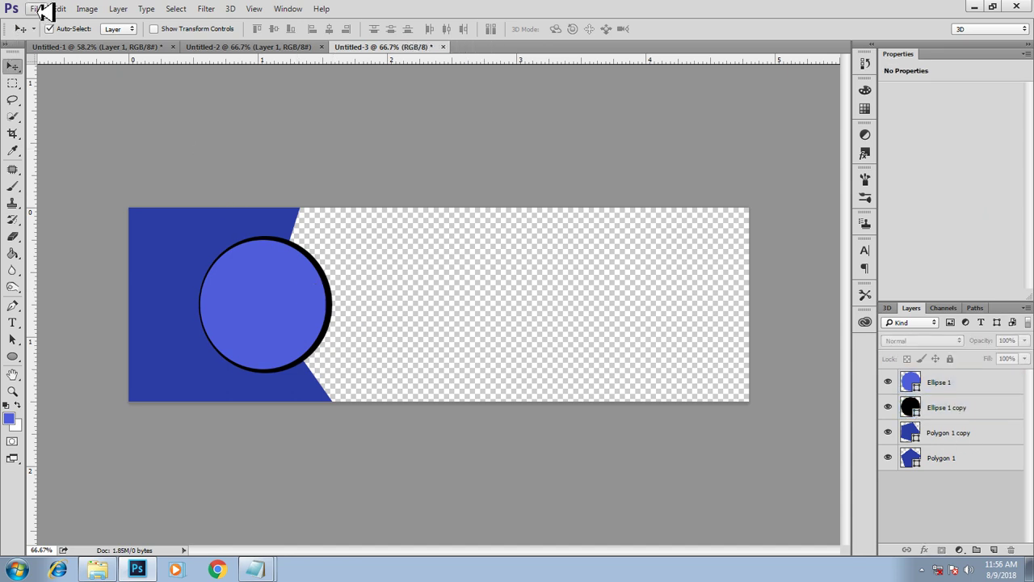
click(37, 9)
click(293, 513)
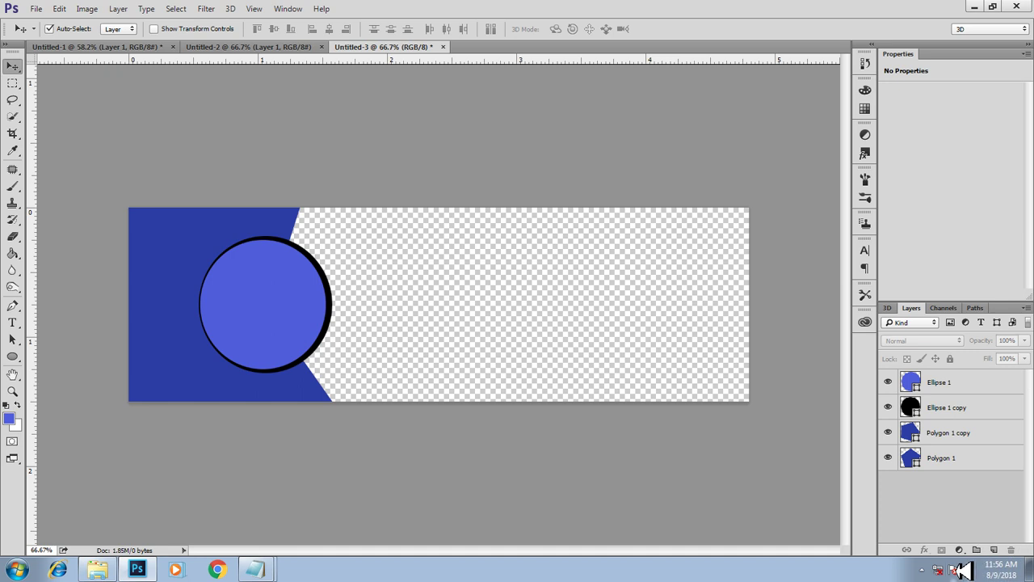
click(922, 569)
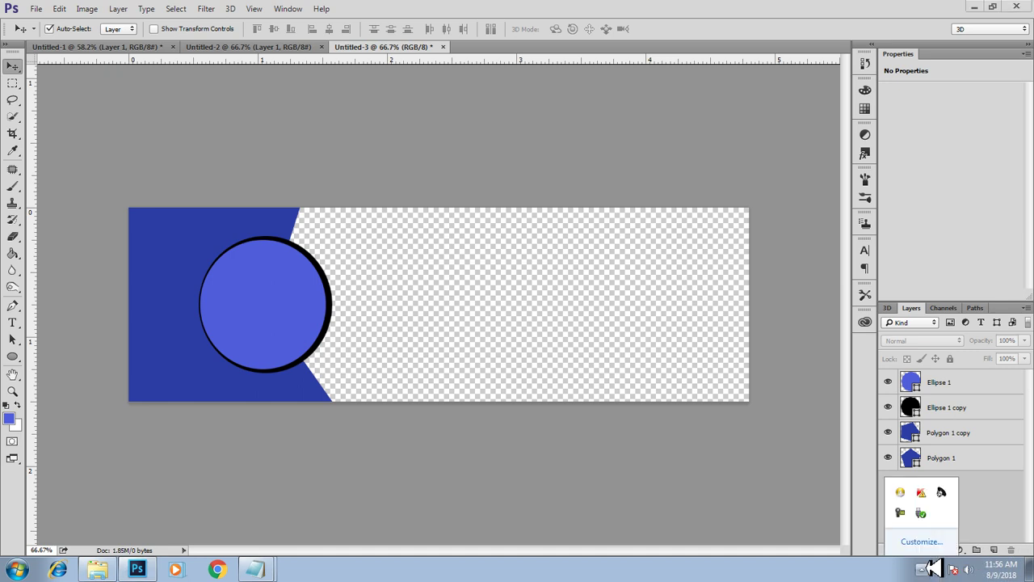
click(907, 511)
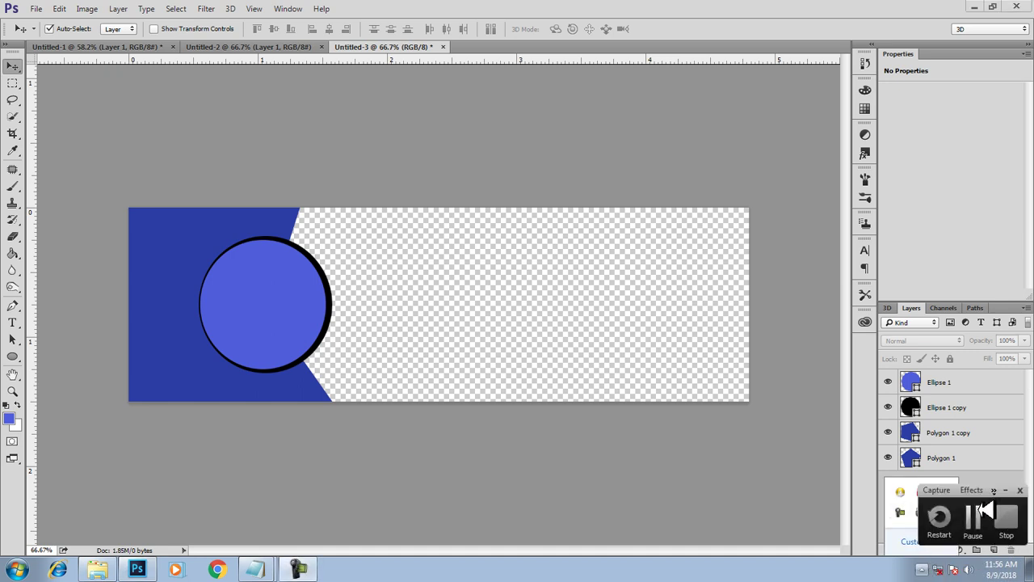
click(979, 514)
Test-move the portrait photo right, then undo to keep it over the circle
mouse_move(266, 278)
mouse_down()
mouse_move(369, 265)
mouse_move(341, 253)
mouse_up()
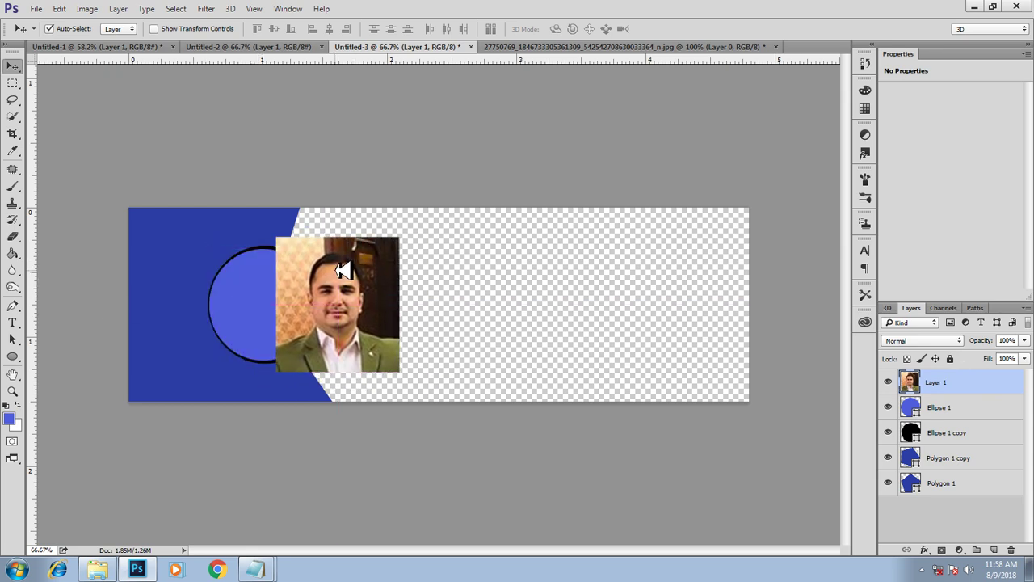
key(ctrl+z)
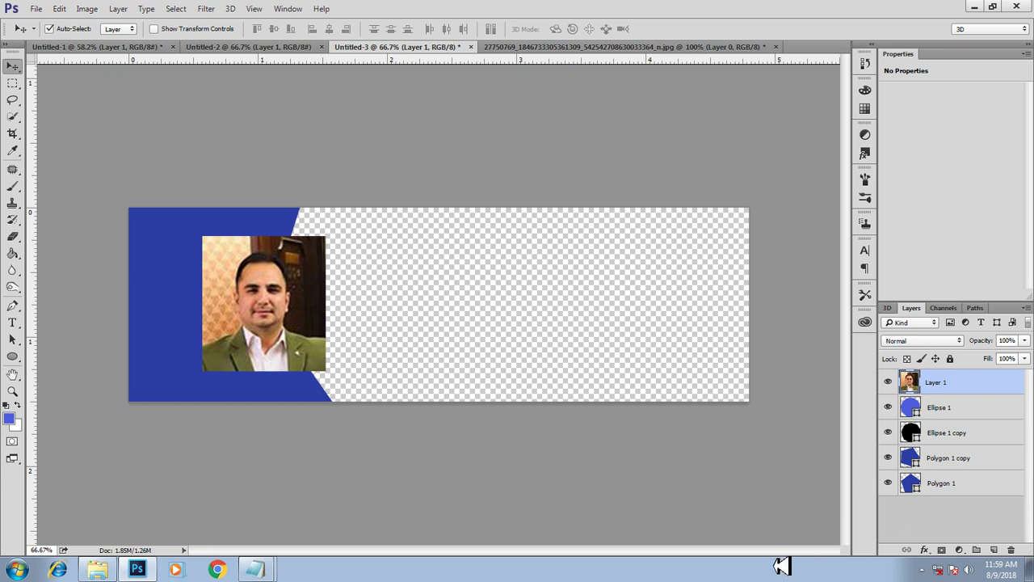
click(922, 570)
click(907, 513)
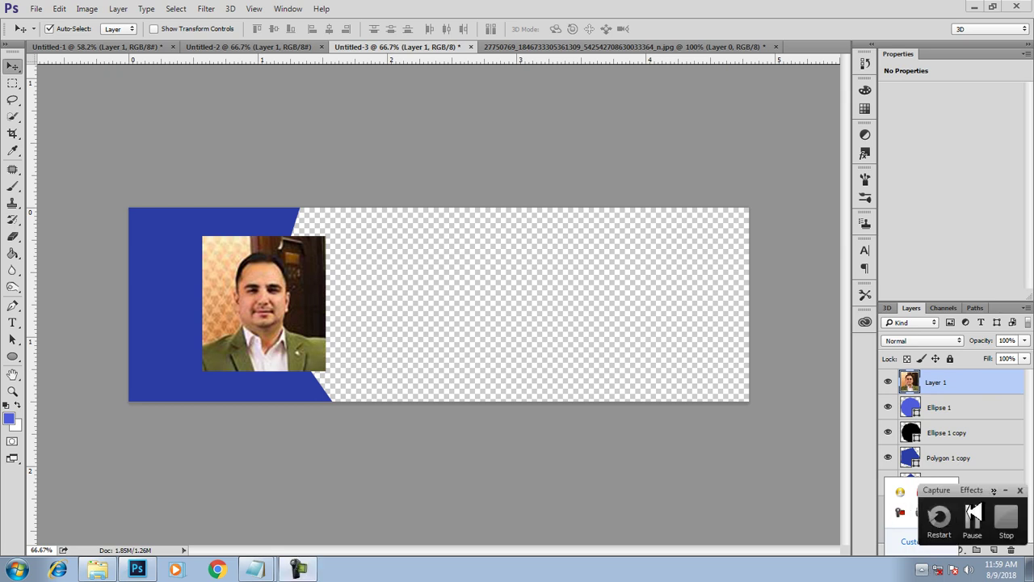
Clip the portrait photo to the light blue circle and clear the selection
ctrl+click(919, 408)
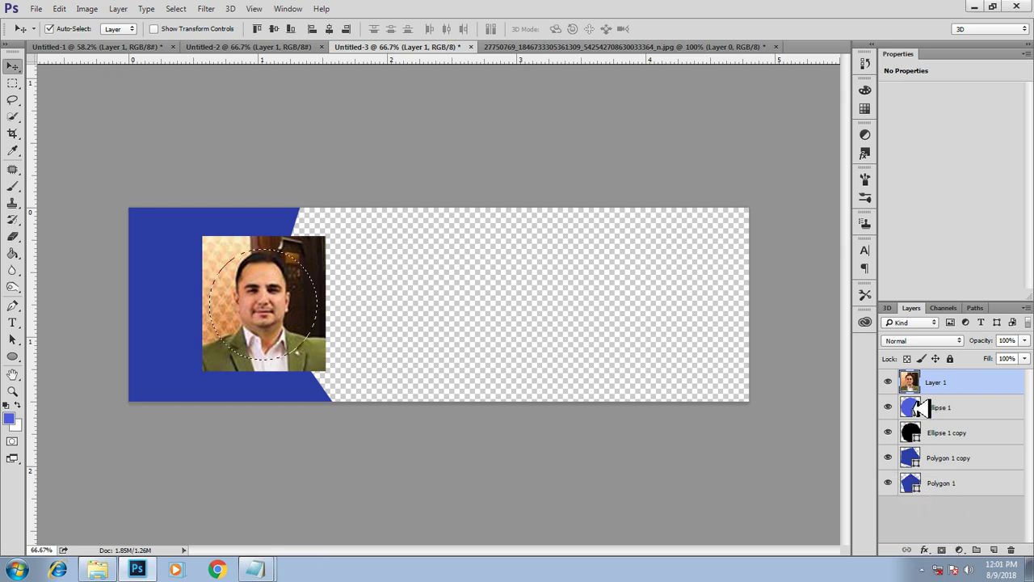
right_click(942, 383)
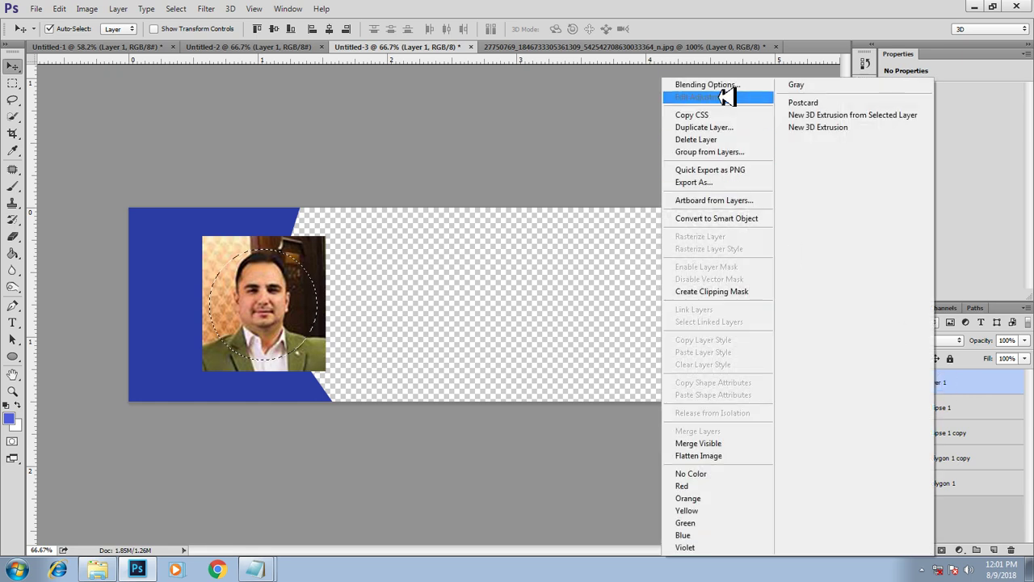
click(747, 291)
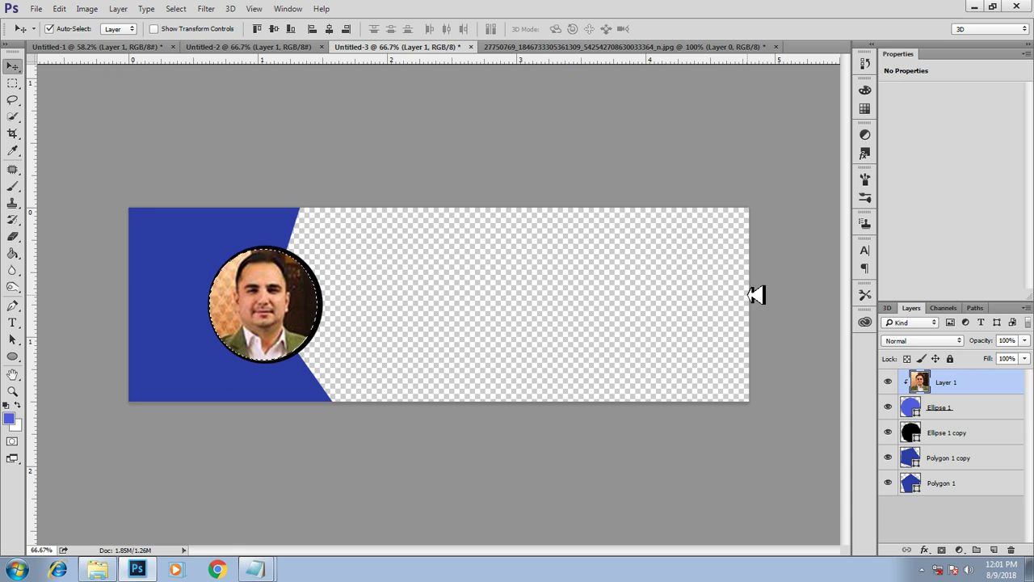
key(ctrl+d)
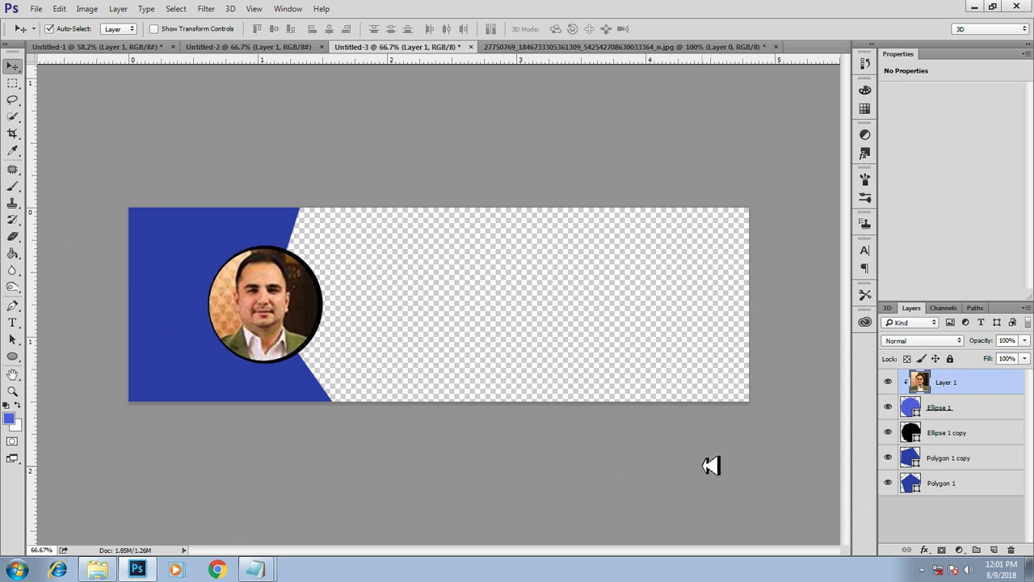
Add a new layer filled with white and move it to the bottom of the stack
click(994, 549)
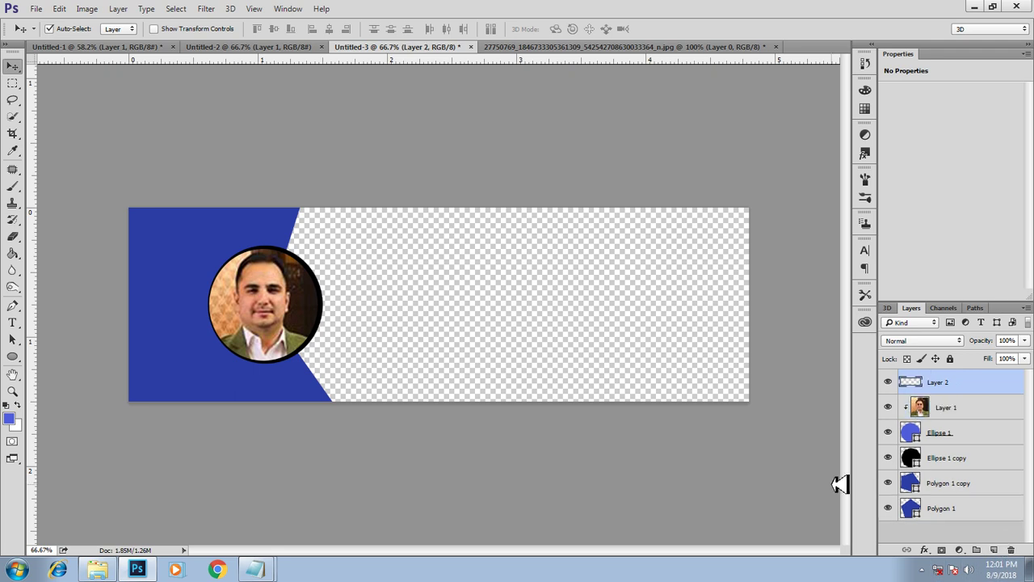
key(ctrl+BackSpace)
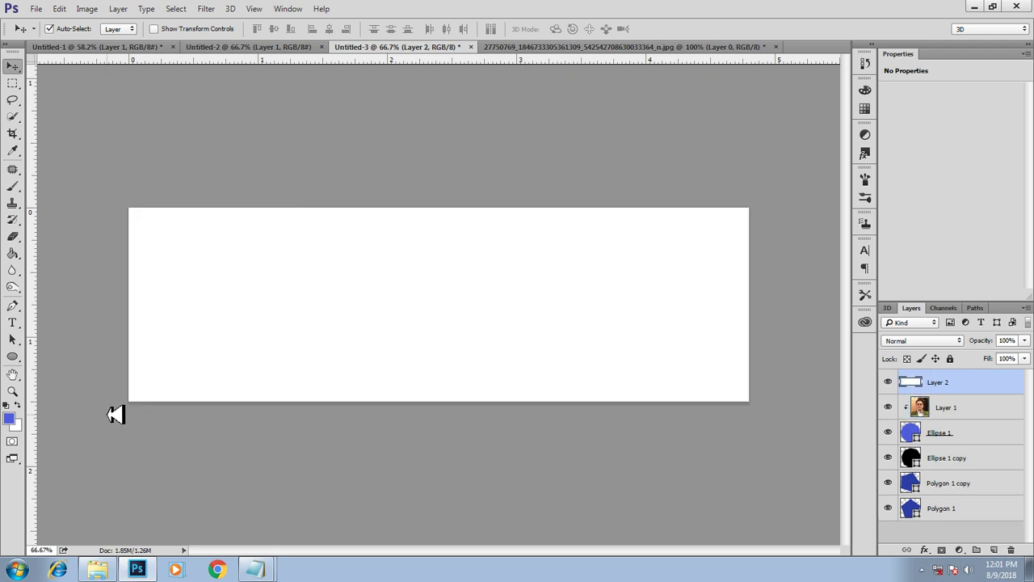
drag(967, 381, 980, 522)
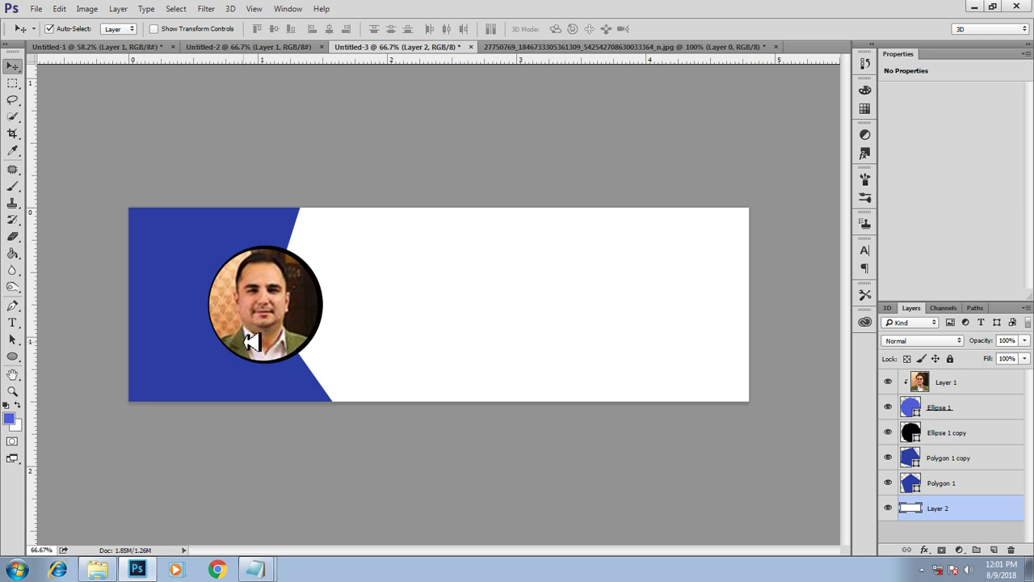
Select the photo layer and then the black ring layer Ellipse 1 copy
right_click(270, 282)
click(299, 354)
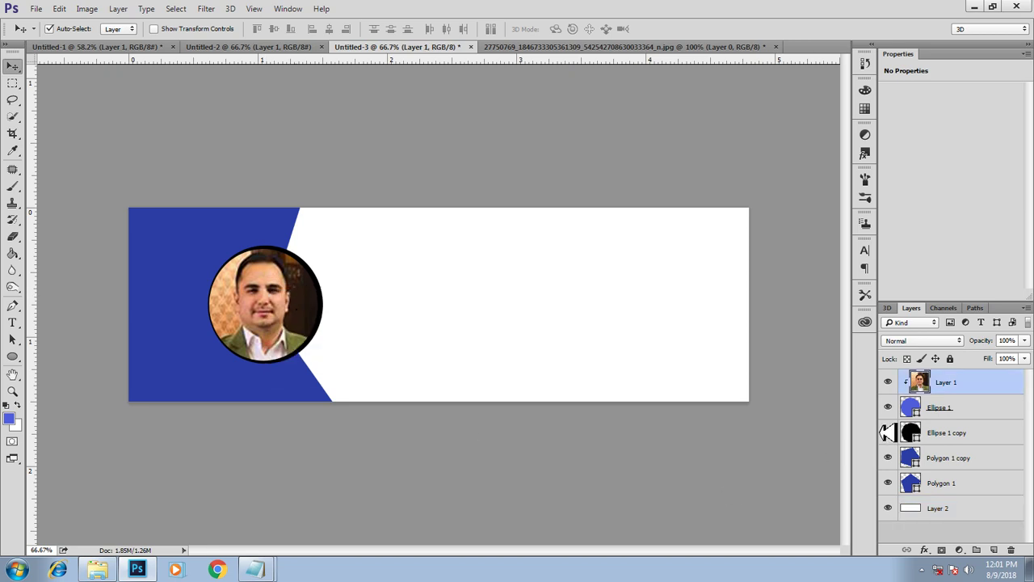
click(975, 433)
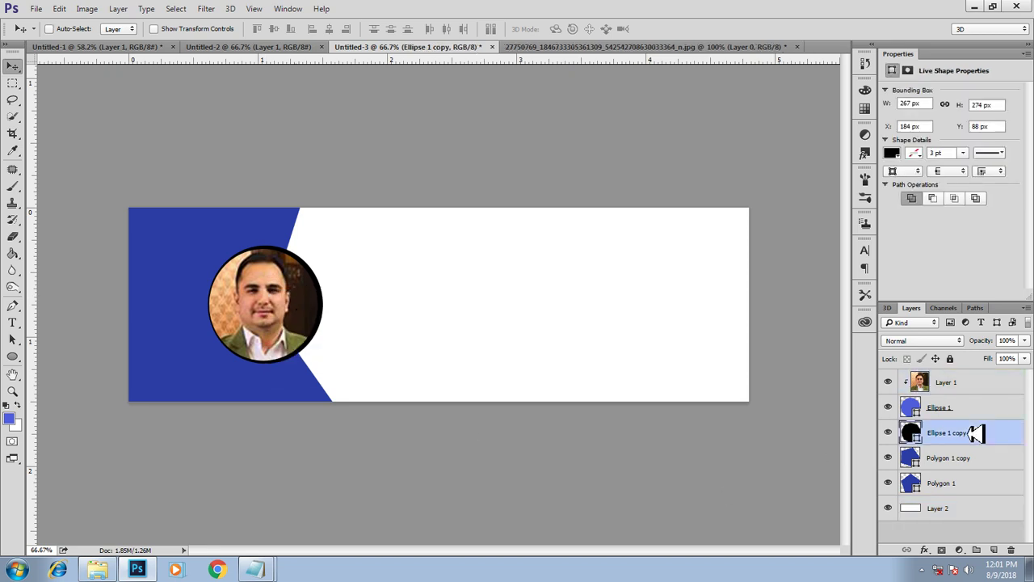
Scale the Ellipse 1 copy ring down to about 95% and nudge it 2 px left
key(ctrl+t)
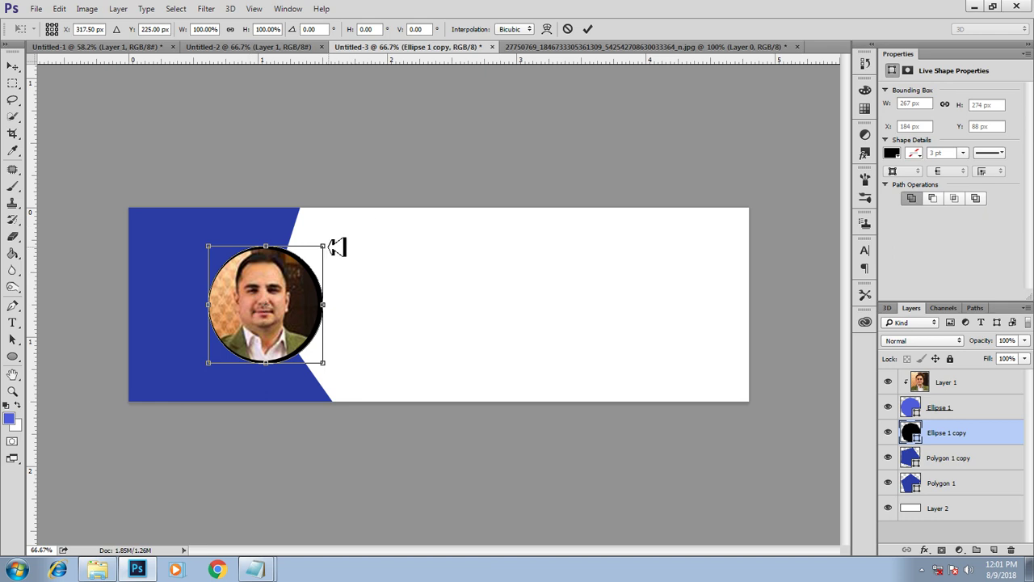
drag(338, 247, 335, 249)
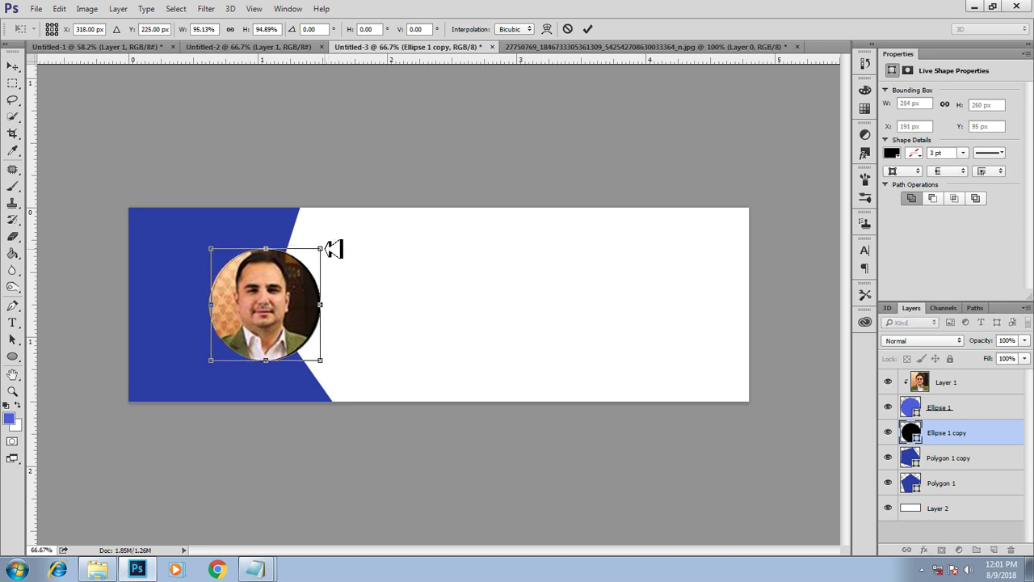
key(Return)
key(Left)
key(Left)
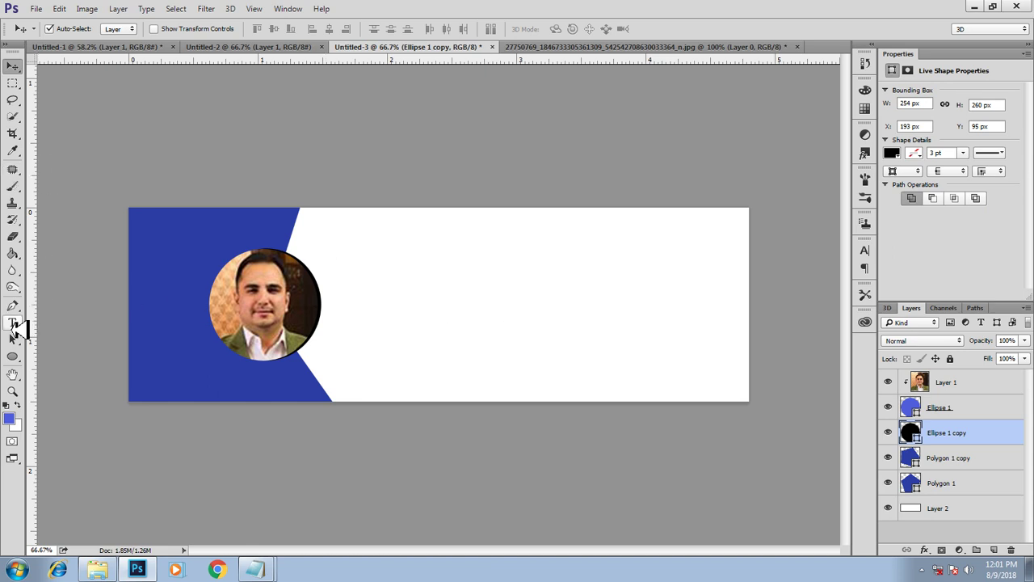
Start a text line beside the portrait, set to Arial Bold 24 pt
click(12, 322)
click(417, 259)
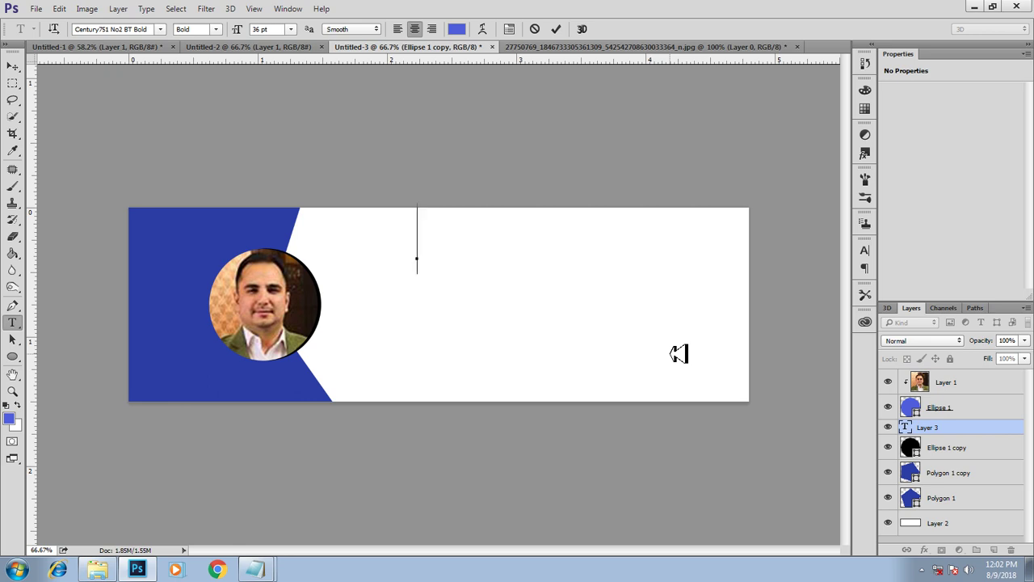
click(290, 29)
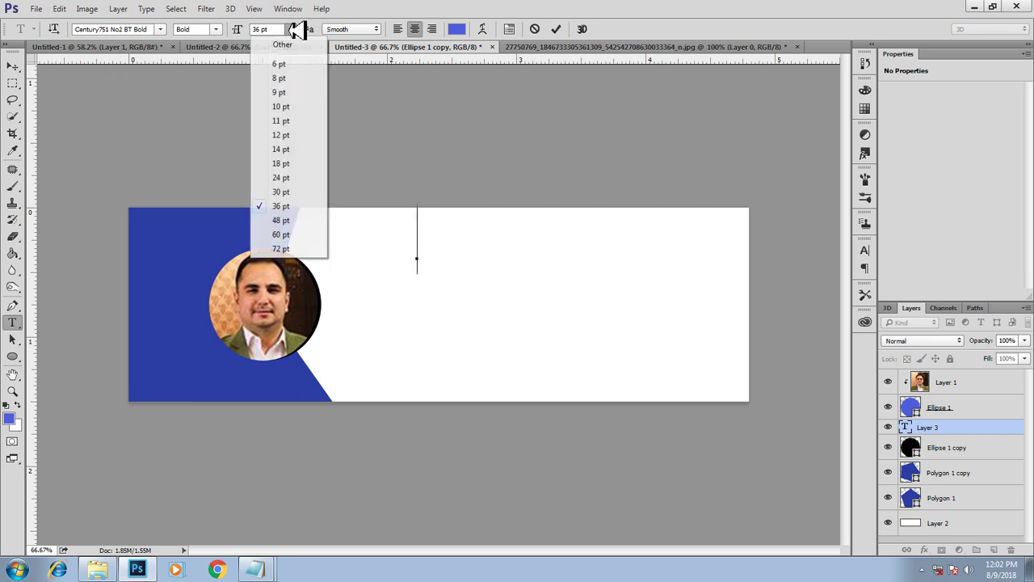
click(302, 177)
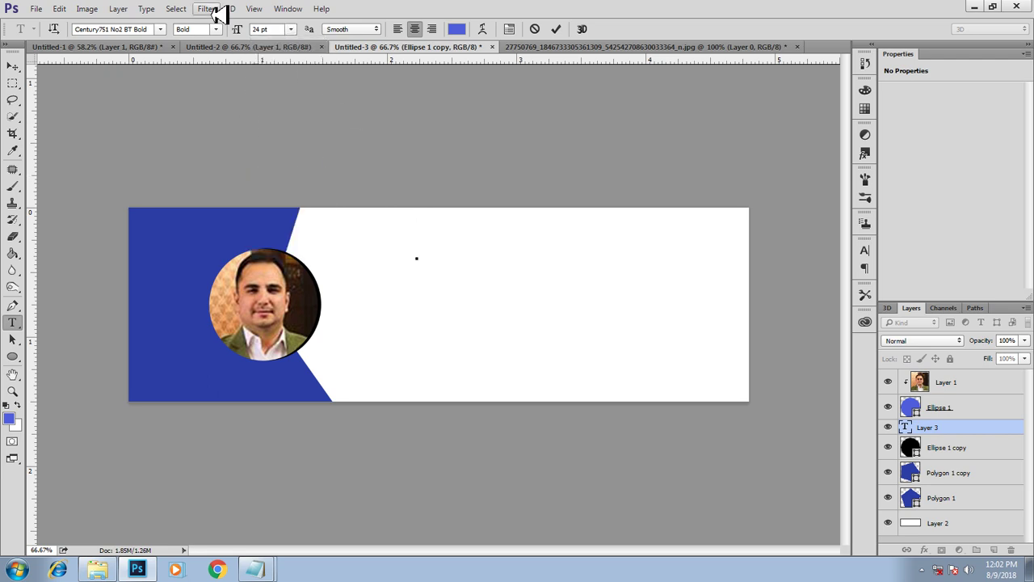
click(166, 29)
drag(308, 116, 314, 66)
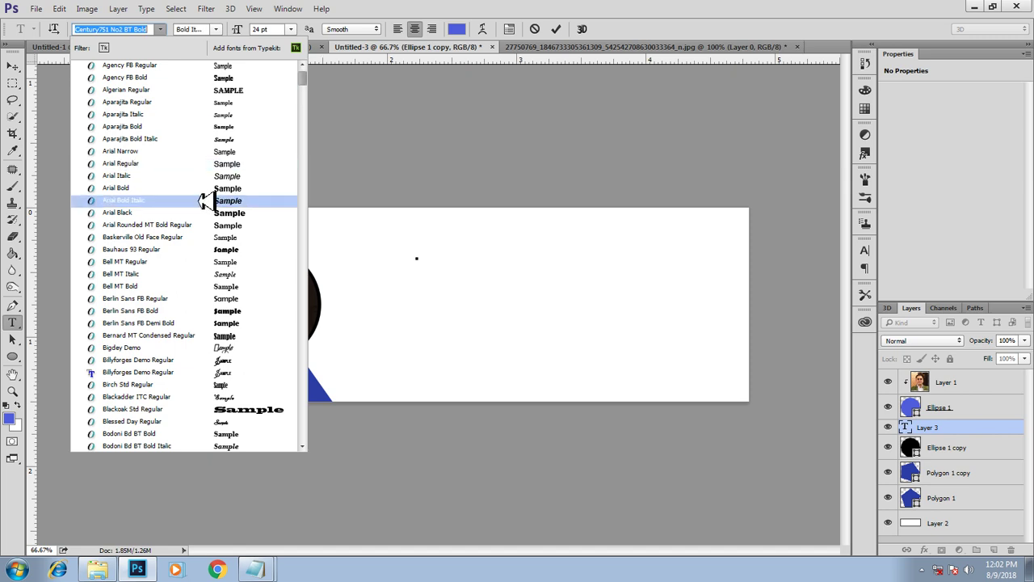
click(202, 188)
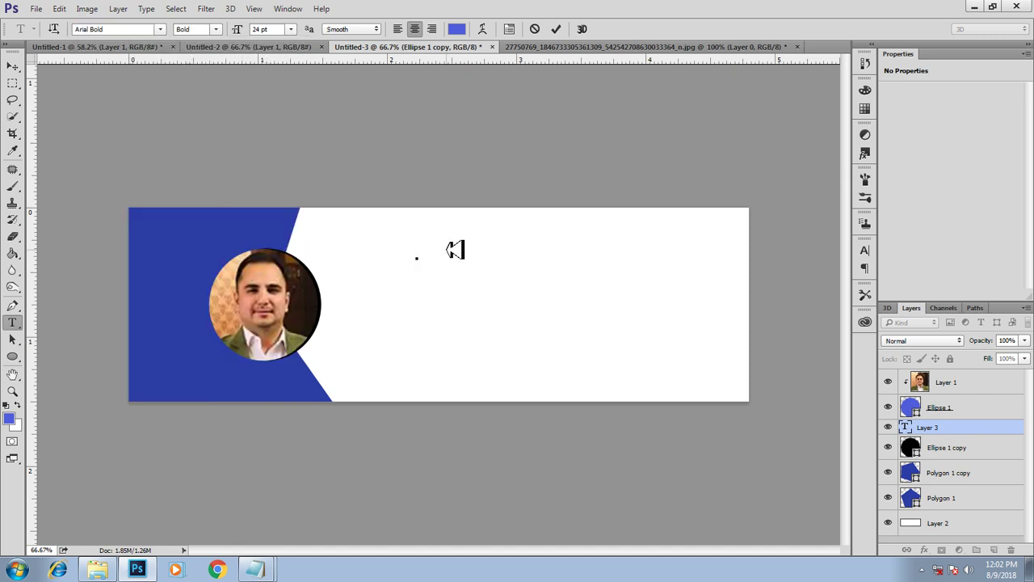
Type the person's full name and colour it black
text(Kayomarz Karai)
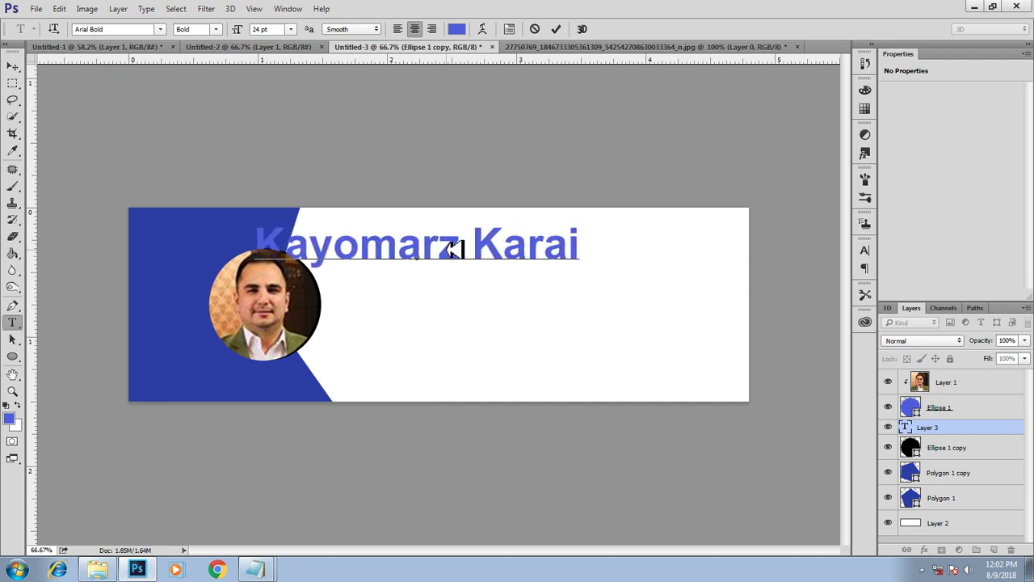
mouse_move(602, 248)
mouse_down()
mouse_move(652, 270)
mouse_move(226, 268)
mouse_up()
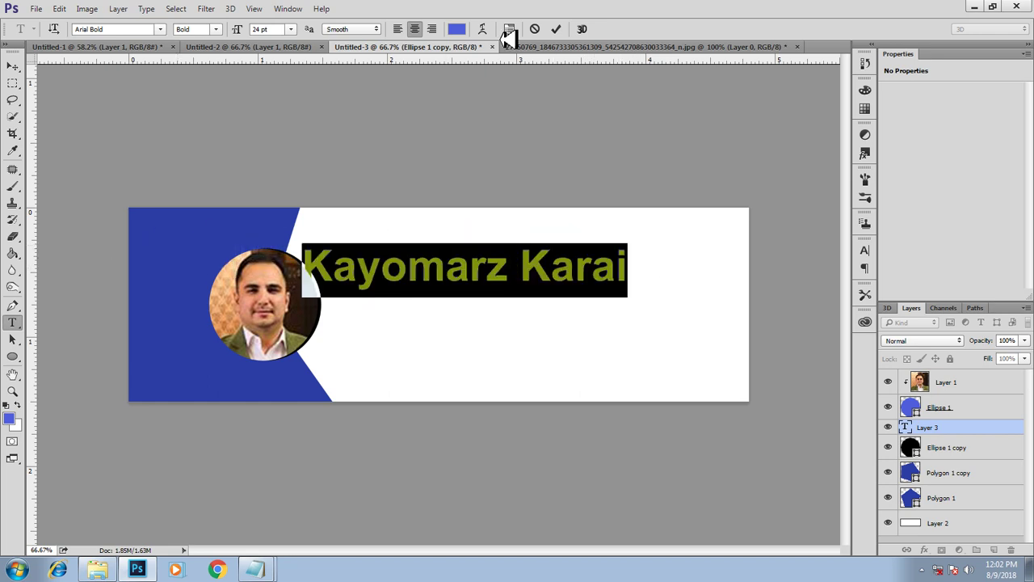
click(456, 29)
drag(603, 256, 701, 348)
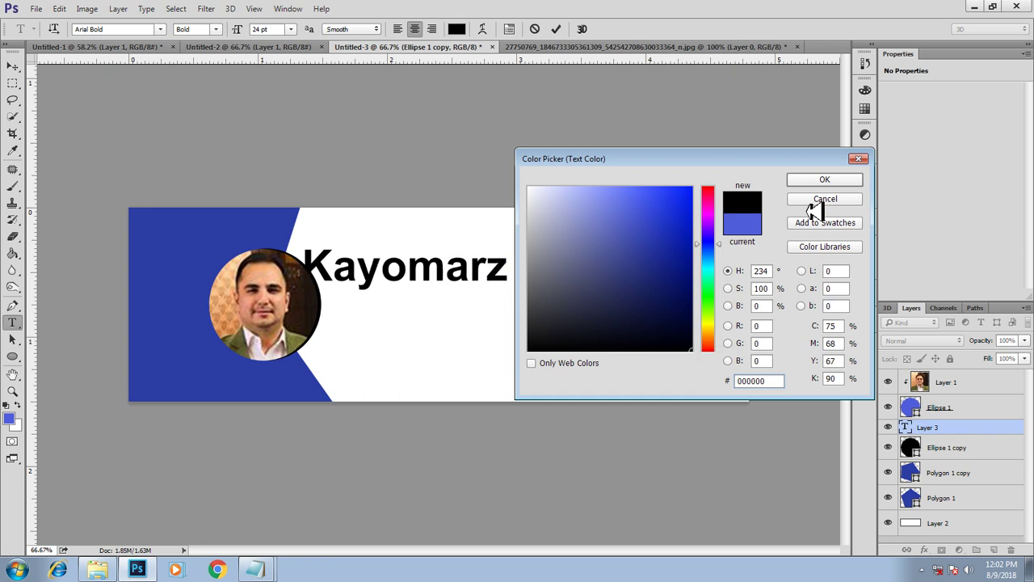
click(818, 178)
Resize the name text to 12 pt
click(12, 66)
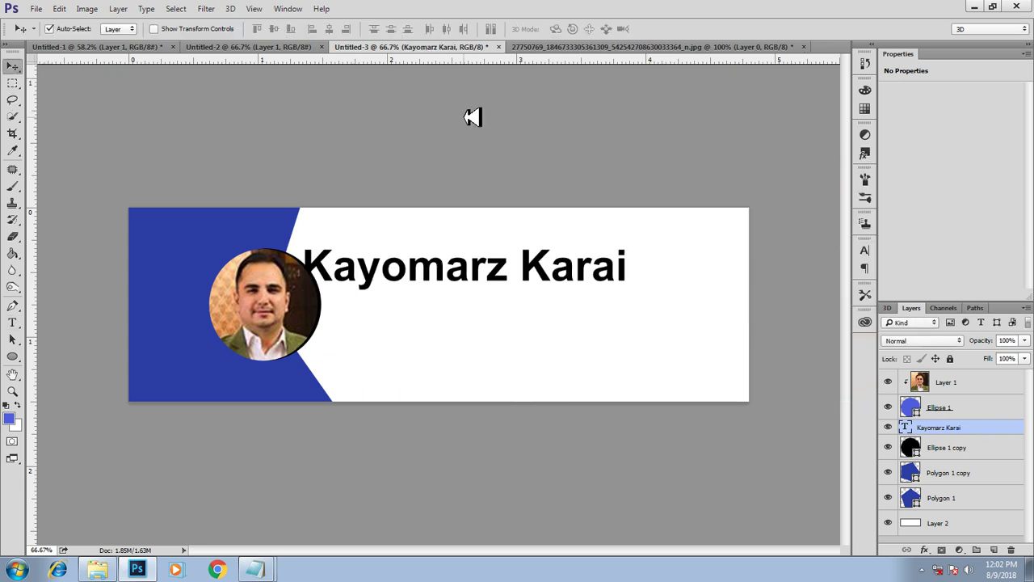
click(12, 321)
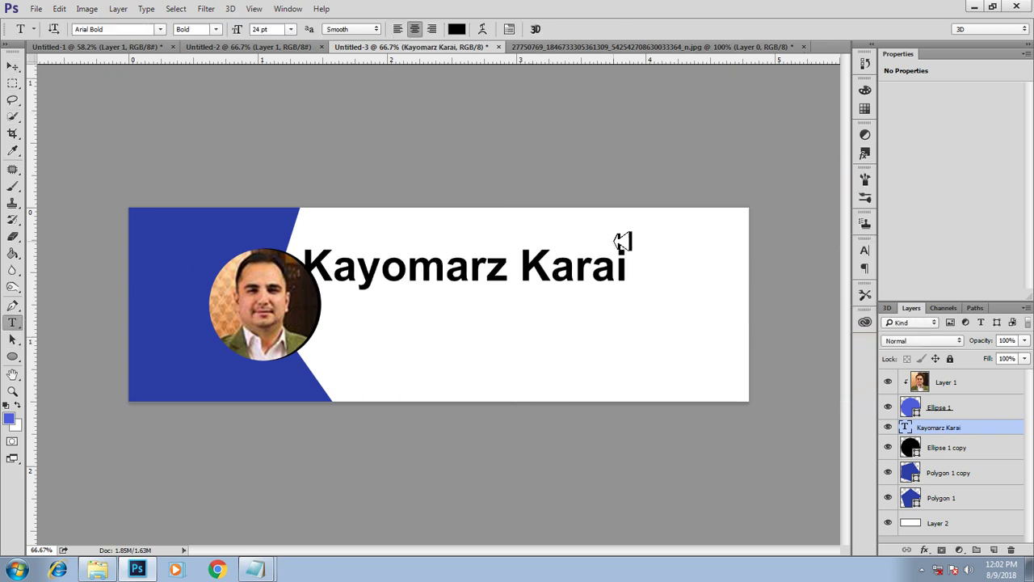
drag(627, 269, 198, 269)
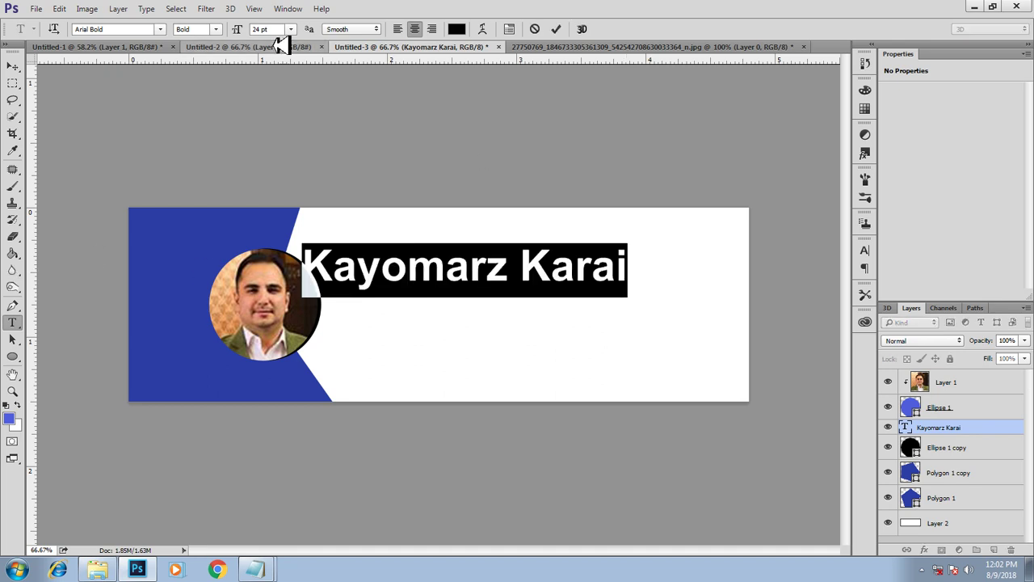
click(290, 29)
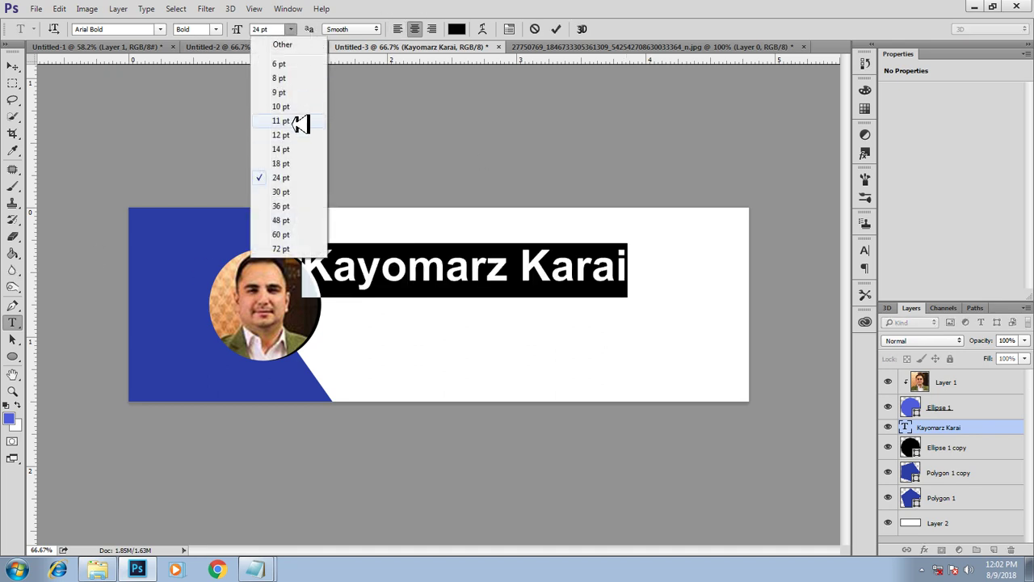
click(298, 134)
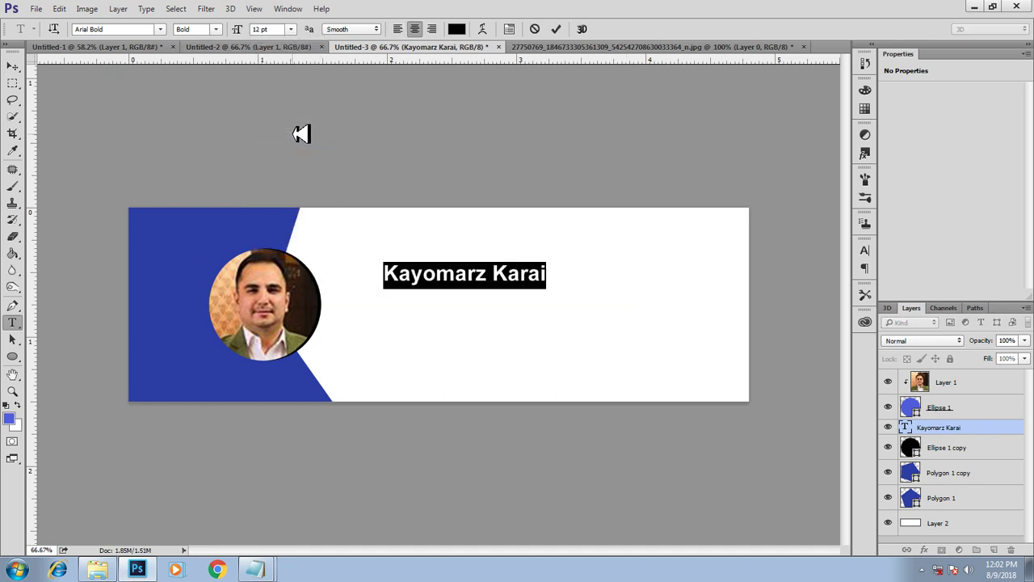
Move the name up near the banner top and add a horizontal guide at its top
click(17, 66)
drag(470, 274, 436, 252)
mouse_move(429, 53)
mouse_down()
mouse_move(435, 134)
mouse_move(469, 242)
mouse_up()
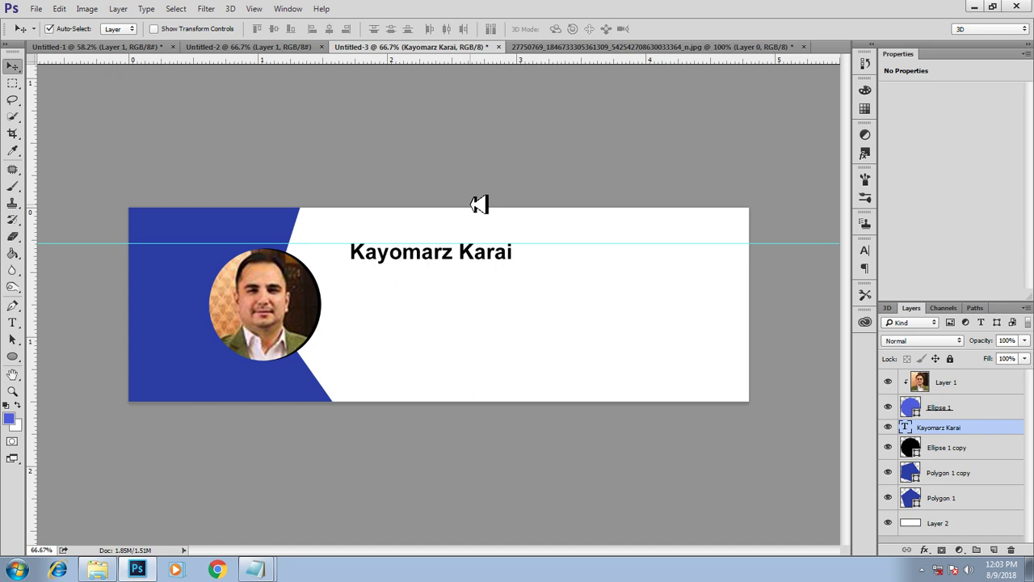
Add the text 'Graphic Designer & 3d Artist' and move it just beneath the name
click(16, 322)
click(378, 305)
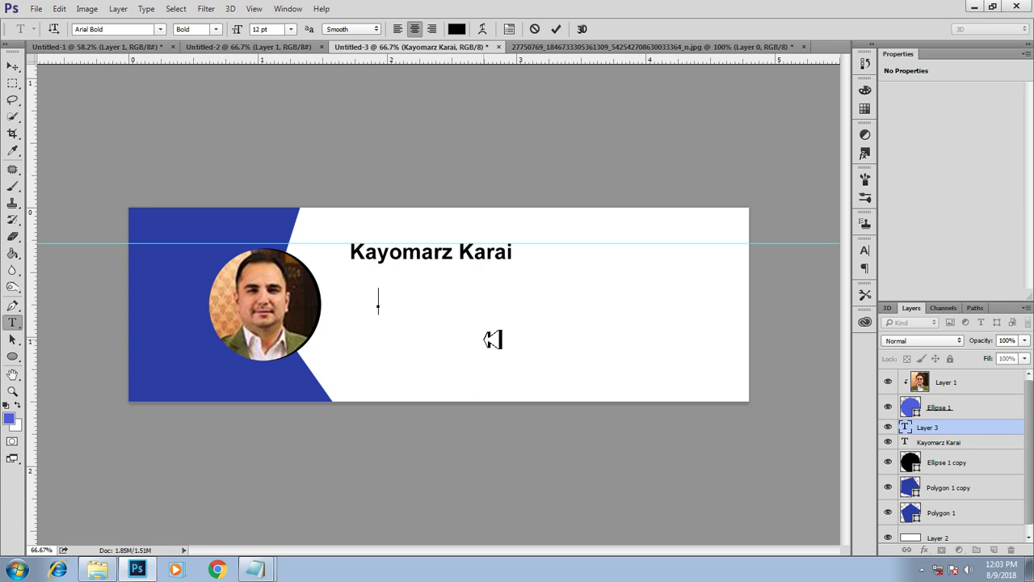
text(Graphic Designer )
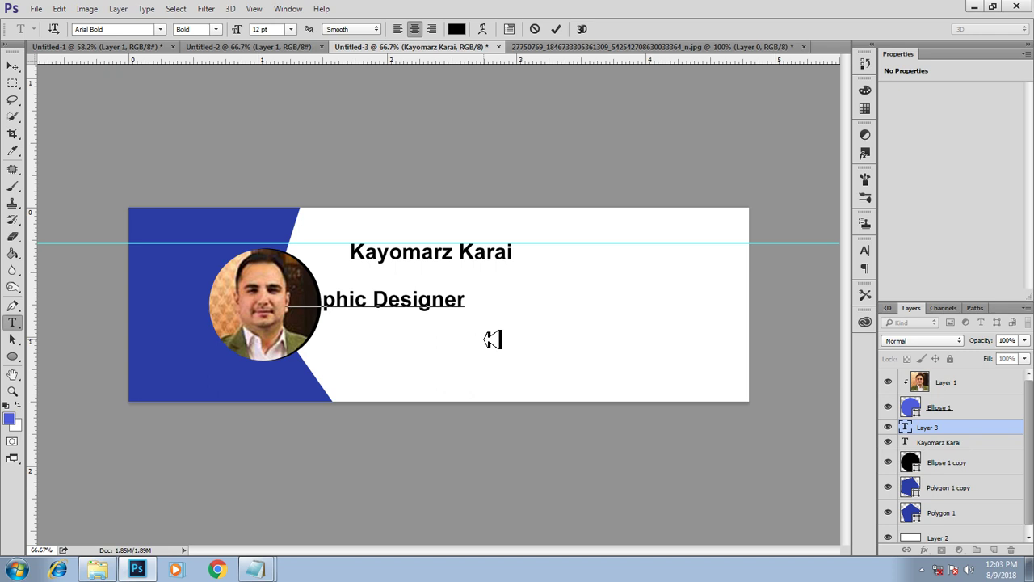
text(&)
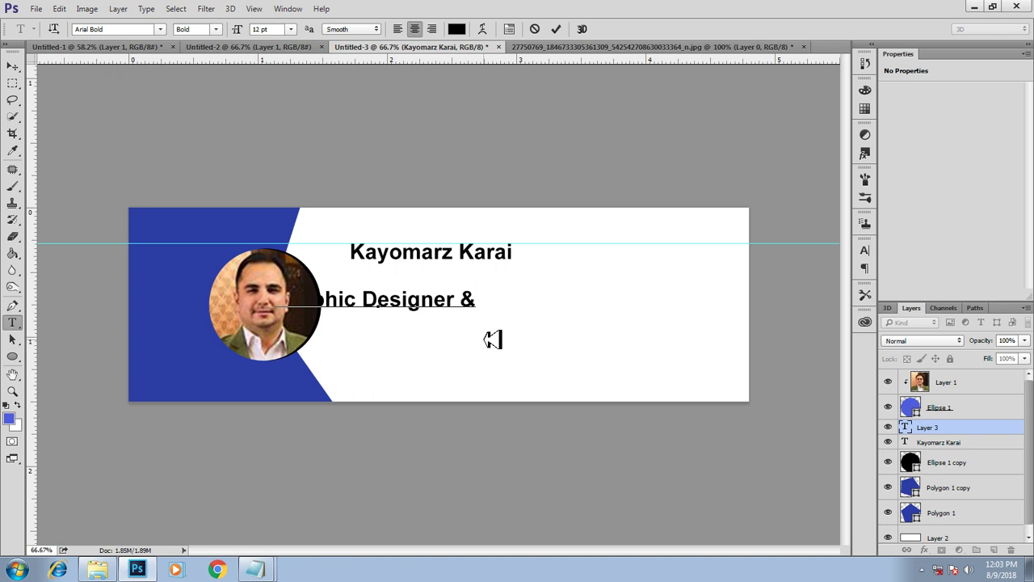
text(3d Artist)
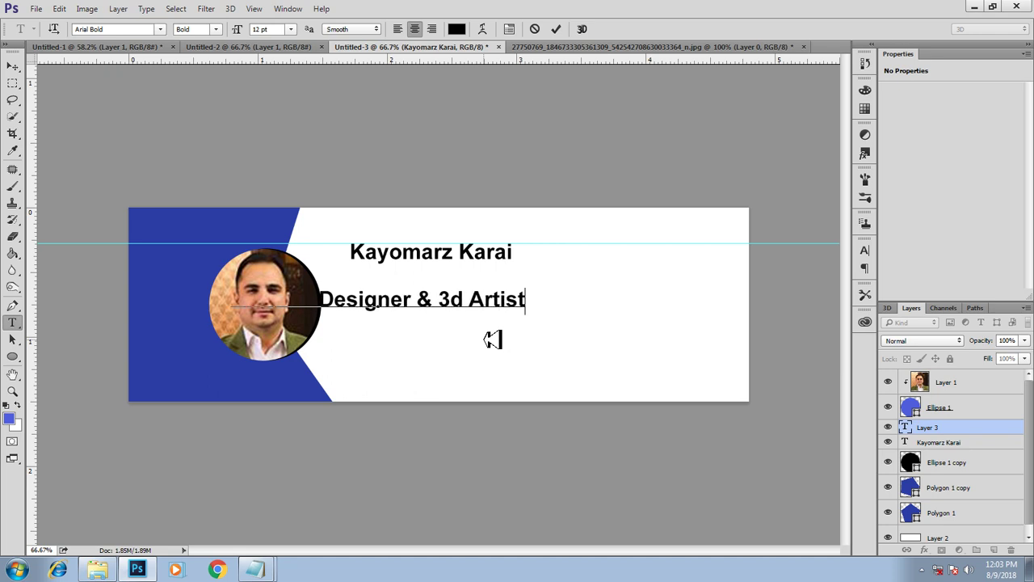
click(12, 65)
drag(413, 299, 534, 276)
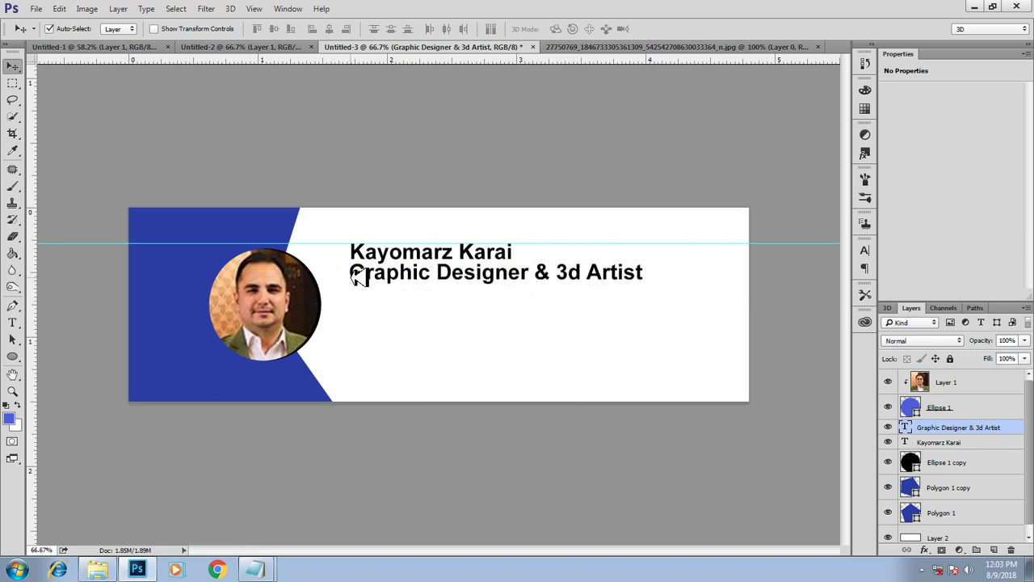
drag(459, 276, 457, 287)
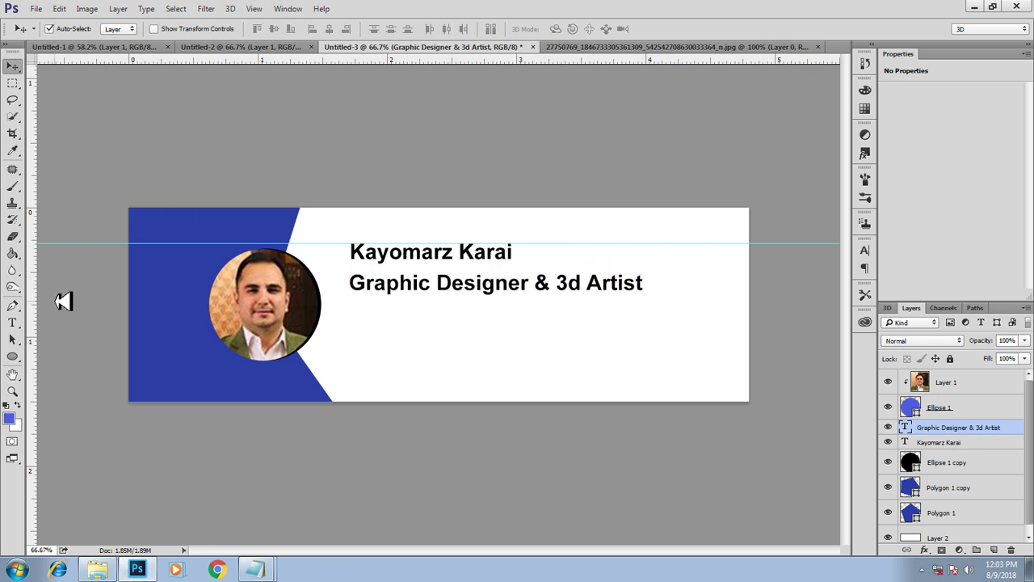
Recolour the name text grey, trying a light and then a medium grey
click(12, 322)
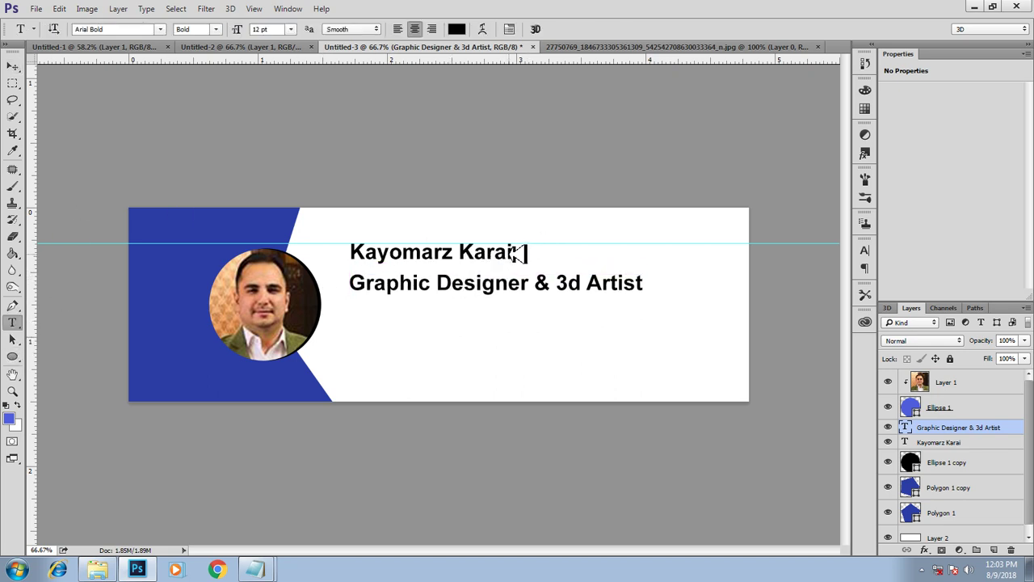
drag(517, 256, 296, 270)
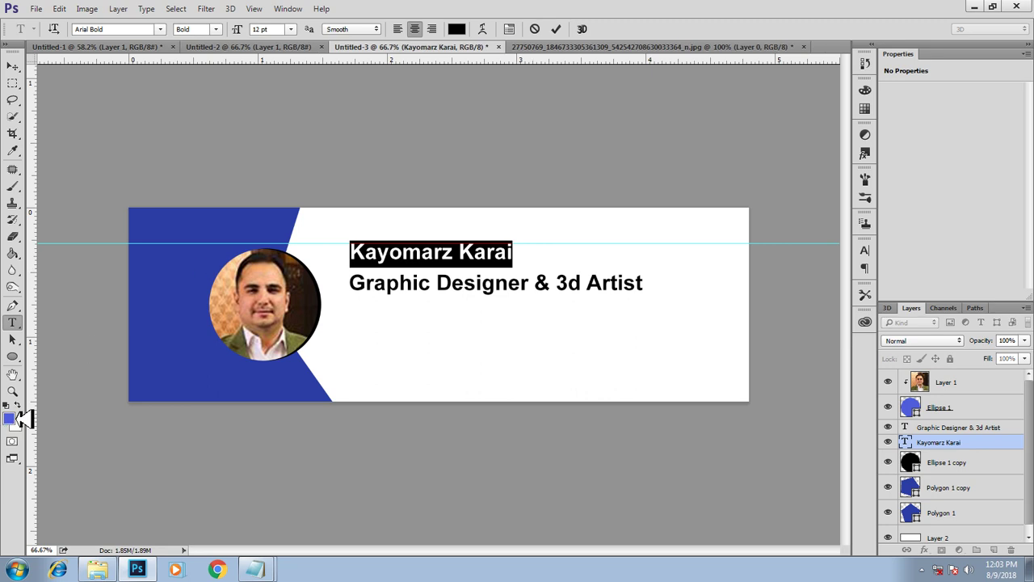
click(9, 418)
drag(531, 244, 529, 223)
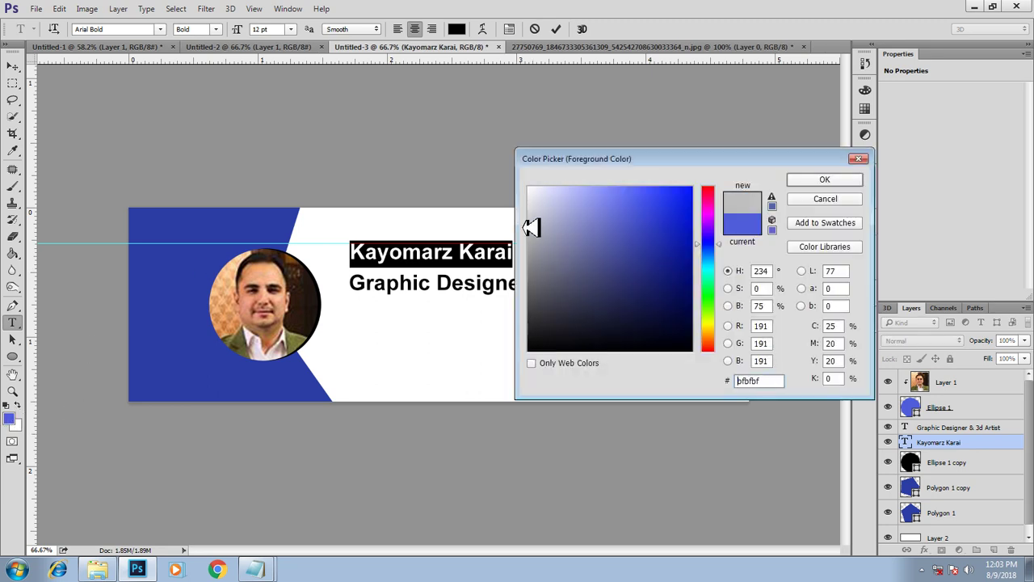
click(811, 182)
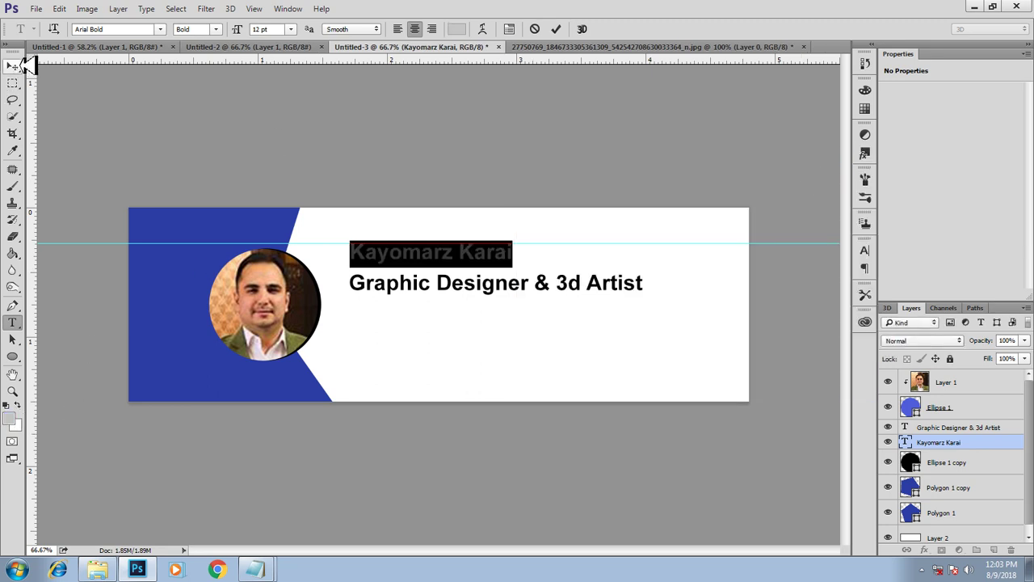
click(12, 66)
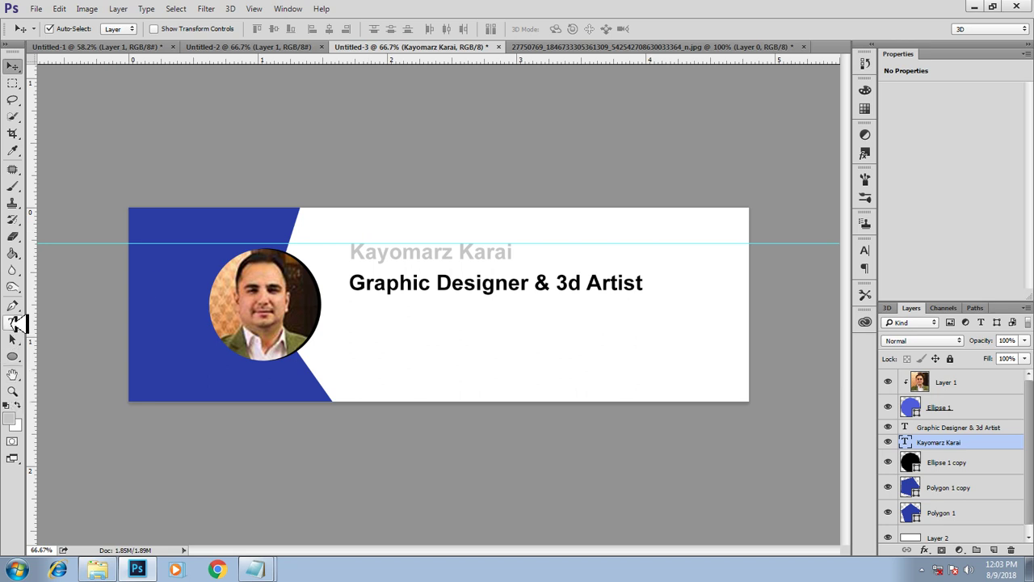
click(12, 323)
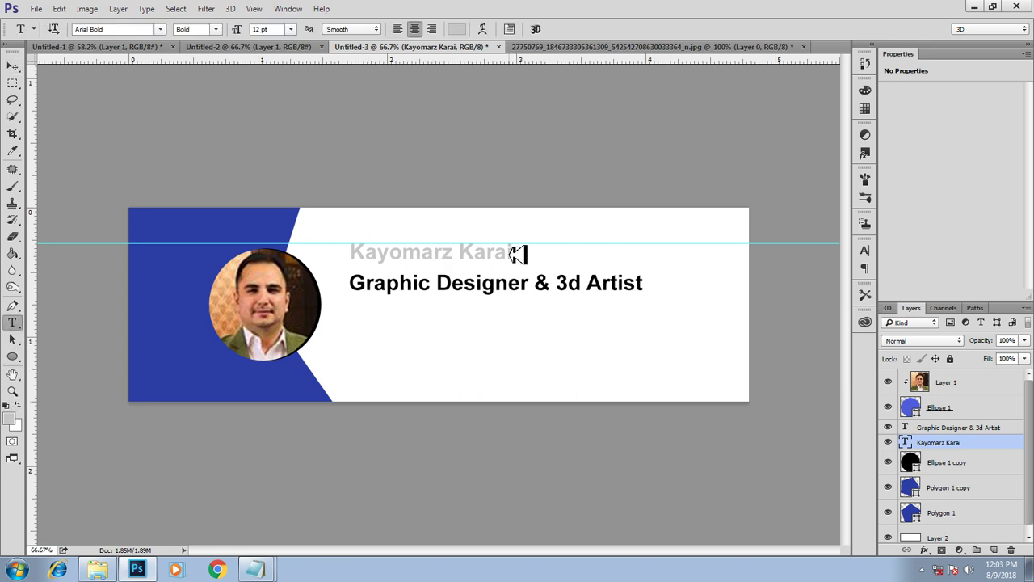
drag(518, 253, 346, 260)
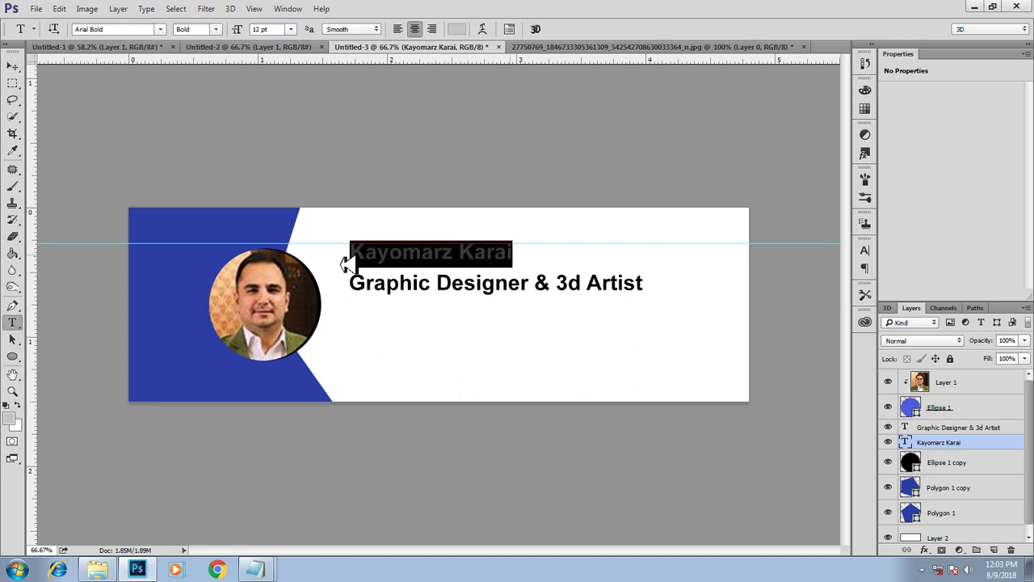
click(10, 417)
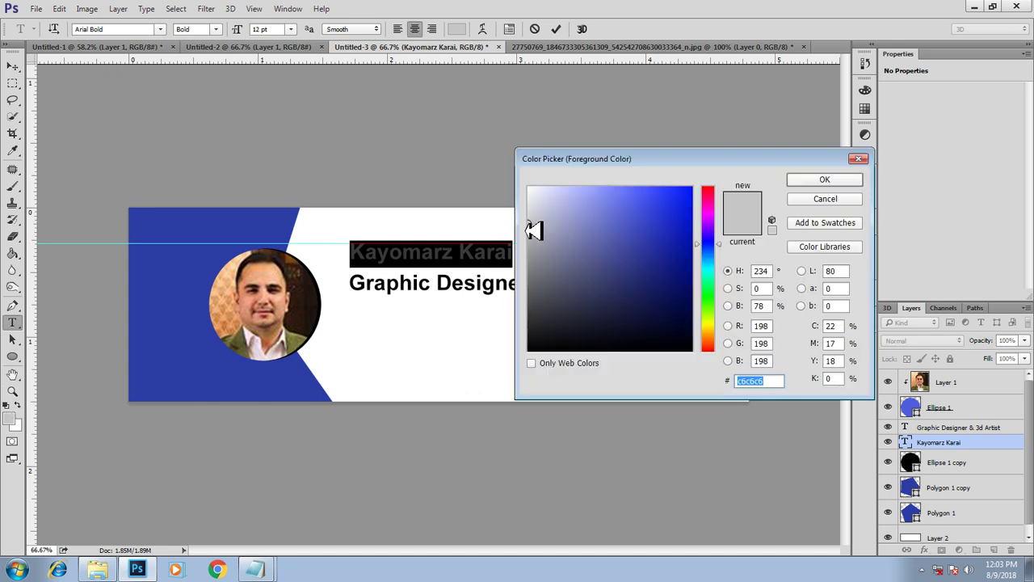
drag(534, 223, 532, 257)
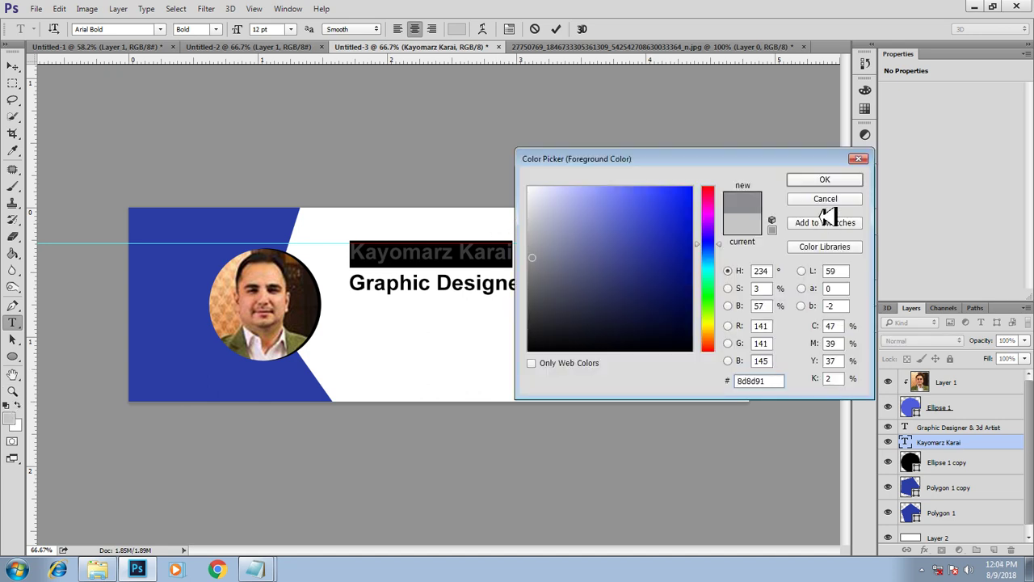
click(824, 181)
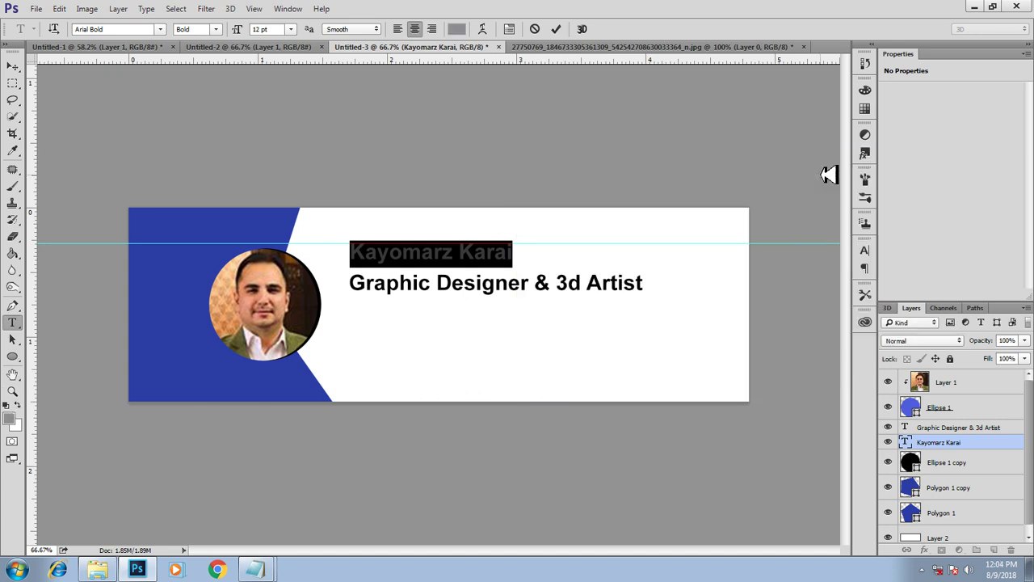
click(13, 66)
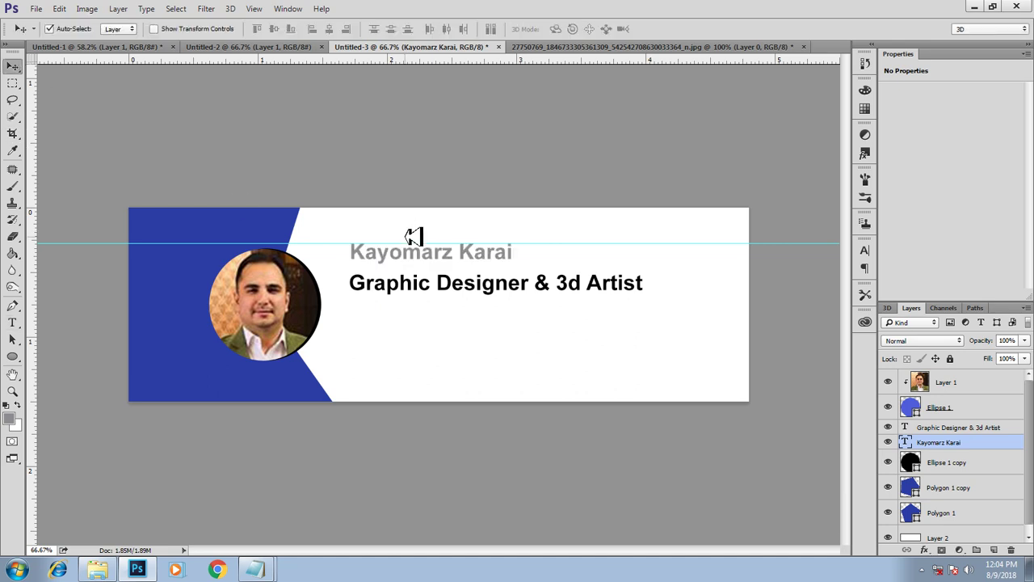
Darken the name text to the final dark grey #454545
click(12, 322)
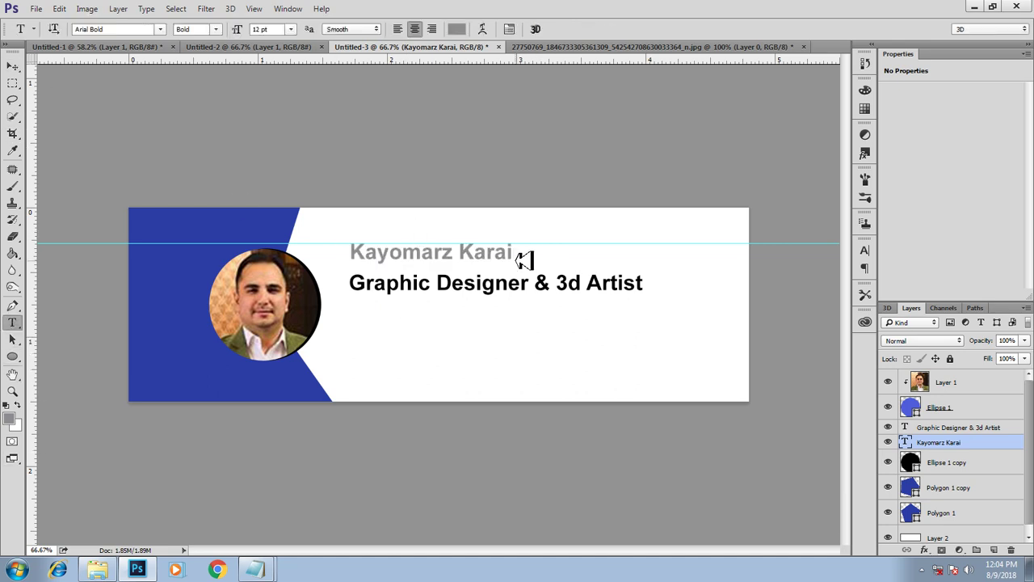
drag(517, 253, 344, 259)
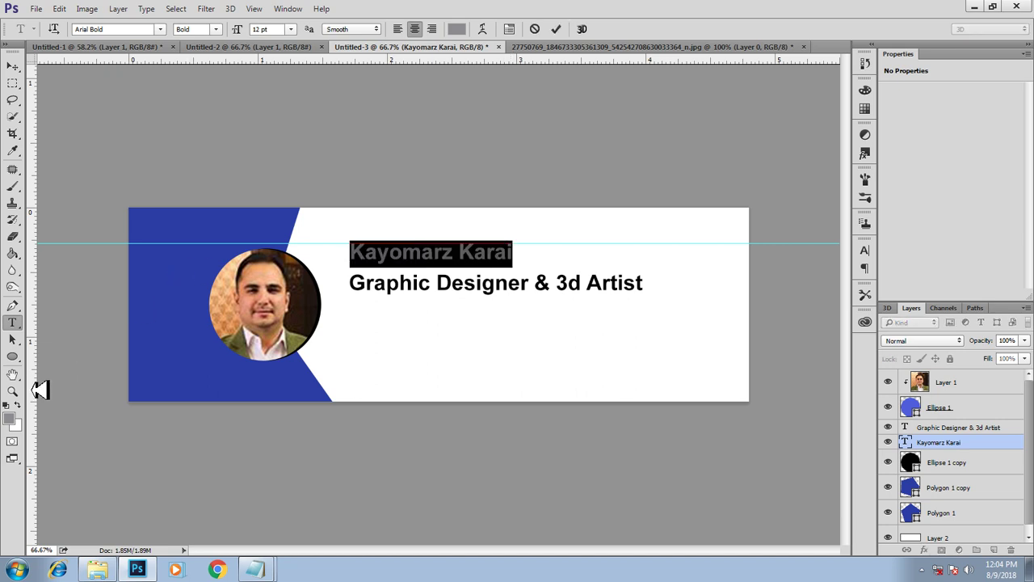
click(10, 418)
drag(537, 260, 529, 289)
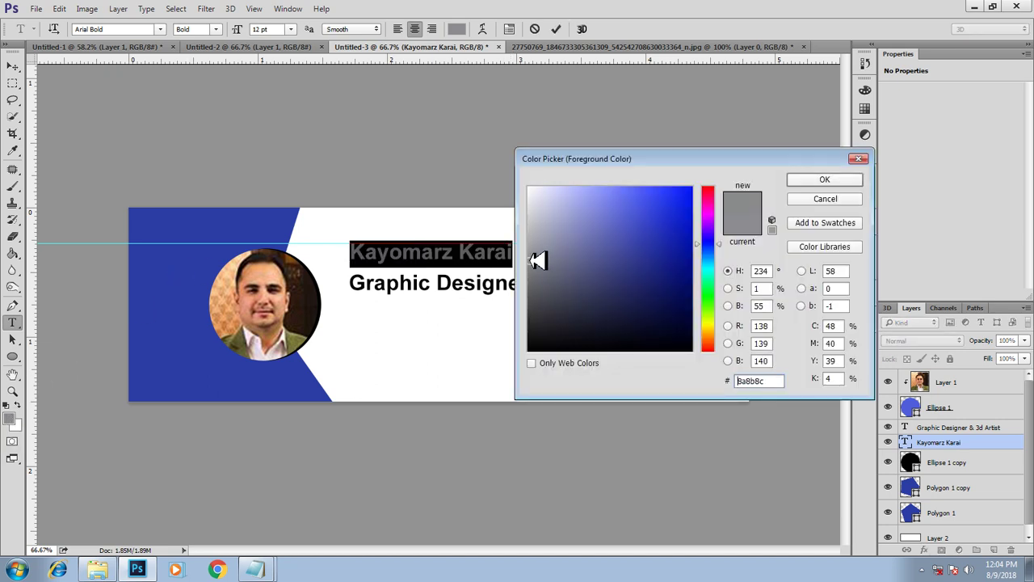
click(798, 180)
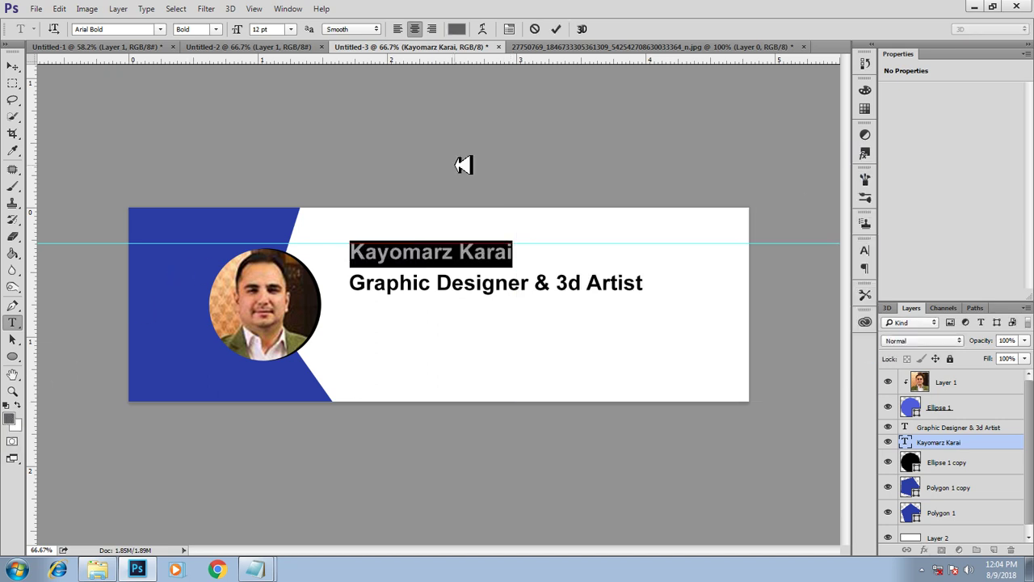
click(12, 66)
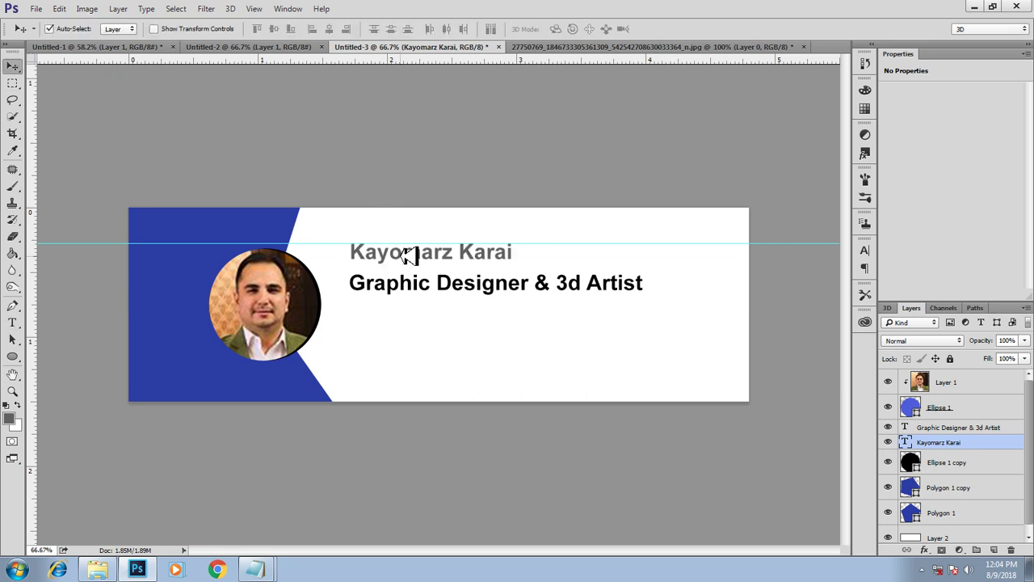
click(12, 322)
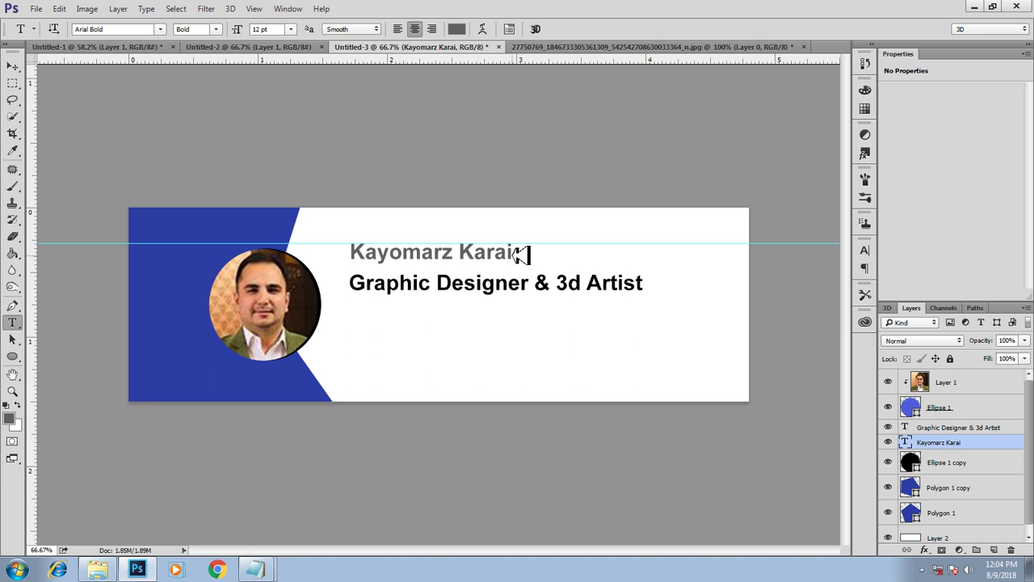
drag(522, 253, 259, 239)
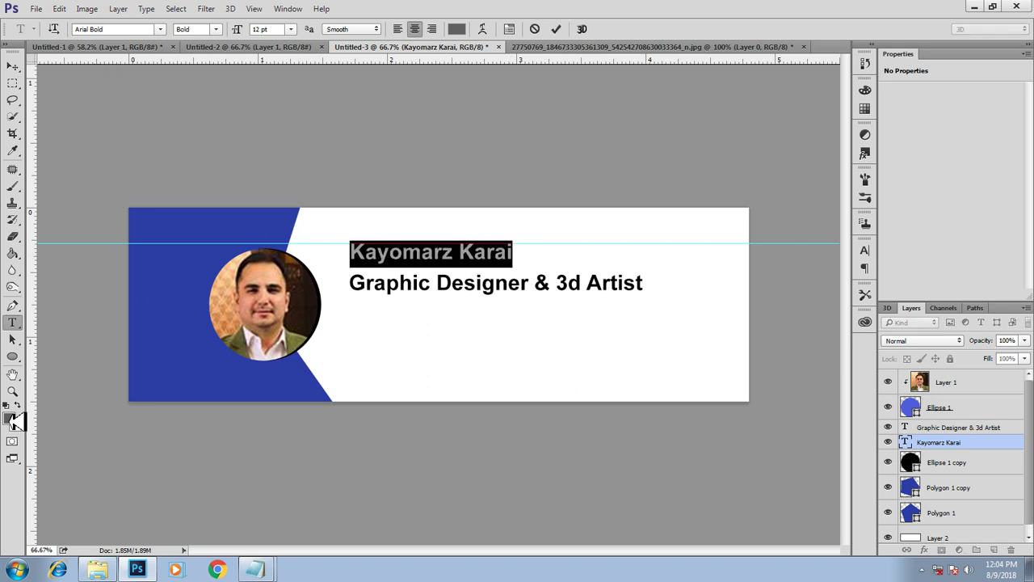
click(12, 417)
drag(538, 295, 535, 310)
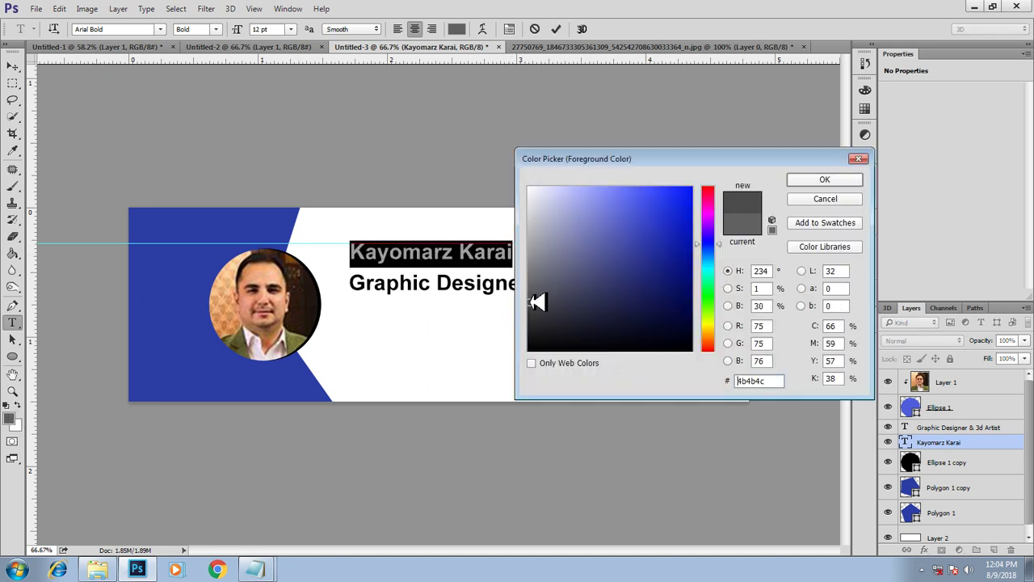
click(829, 179)
click(12, 65)
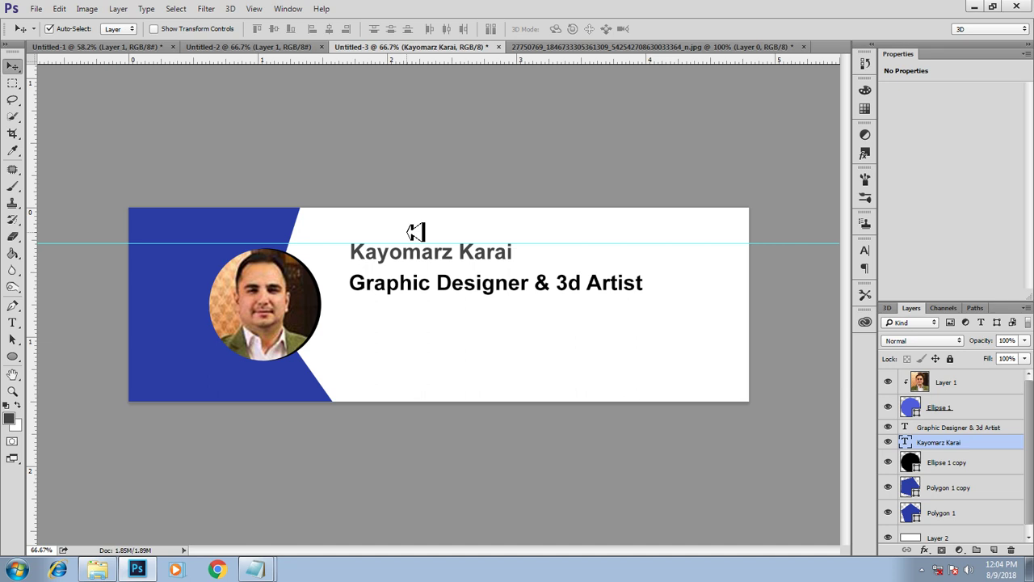
Scale the Graphic Designer & 3d Artist layer to about 76% around its centre
right_click(459, 282)
click(489, 291)
key(ctrl+t)
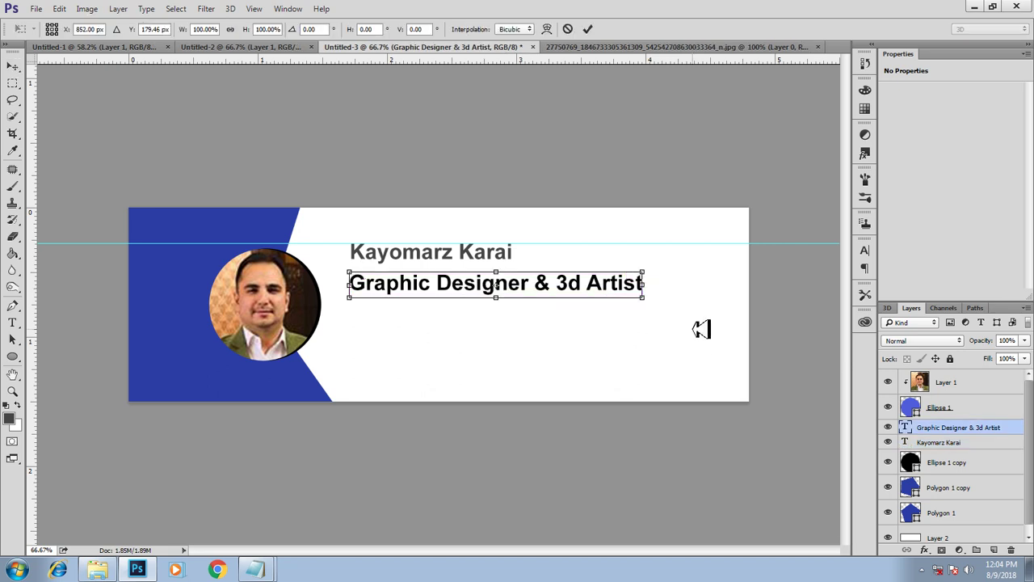
drag(643, 283, 611, 284)
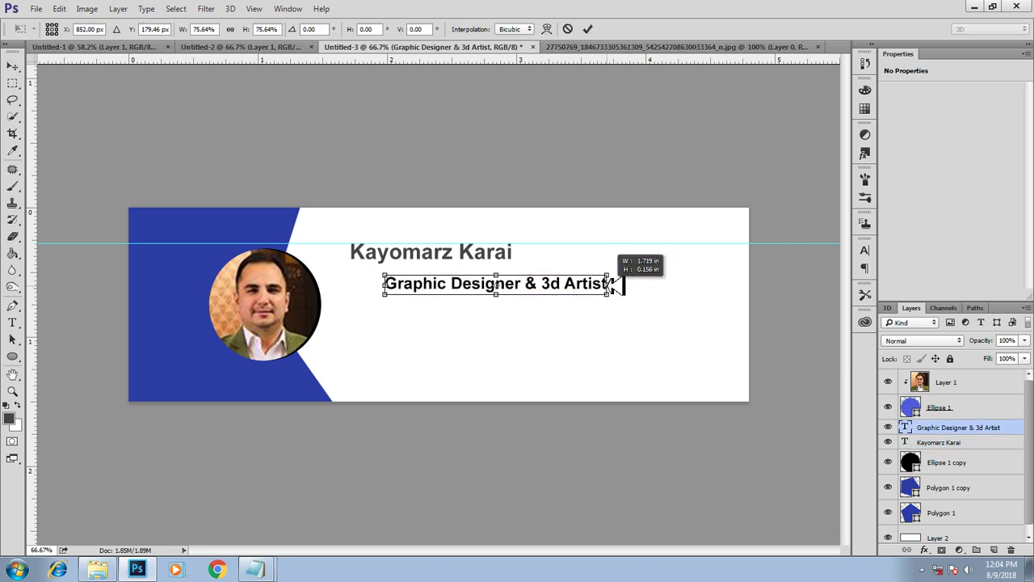
key(Return)
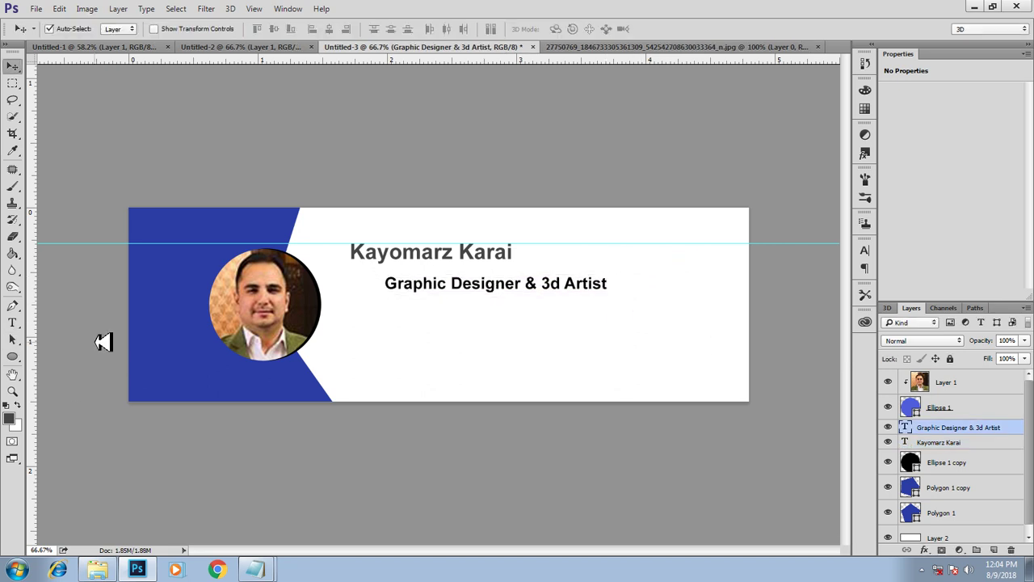
Select the job title text for recolouring
click(12, 322)
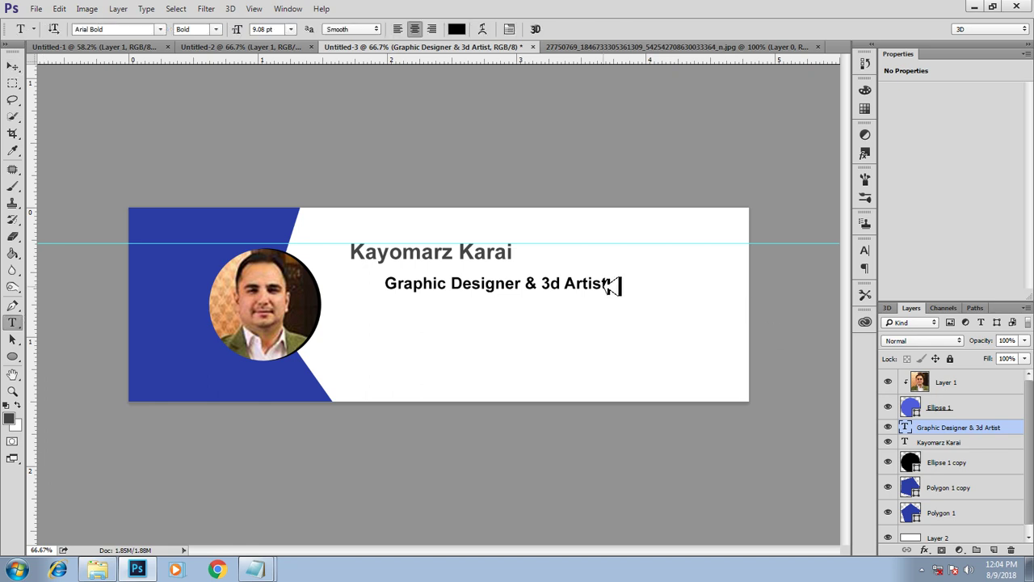
drag(614, 286, 383, 284)
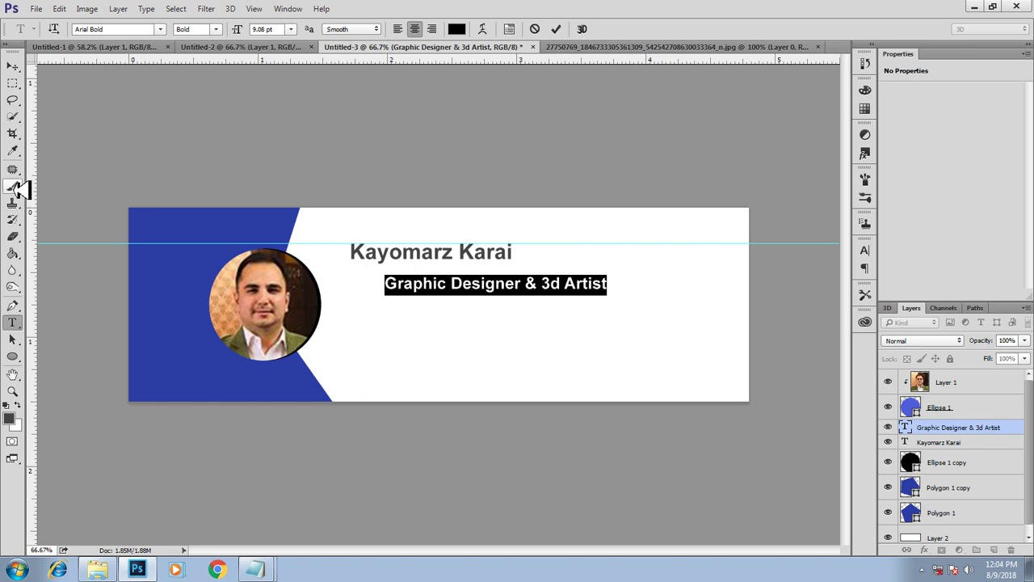
click(20, 150)
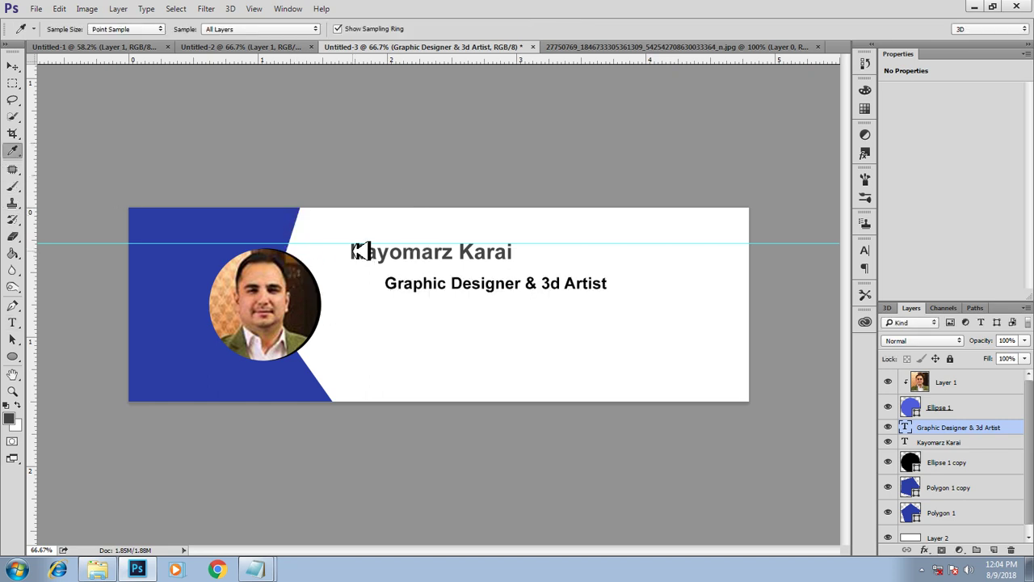
Zoom in on the text and set the foreground colour to the name's dark grey
key(ctrl+plus)
key(ctrl+plus)
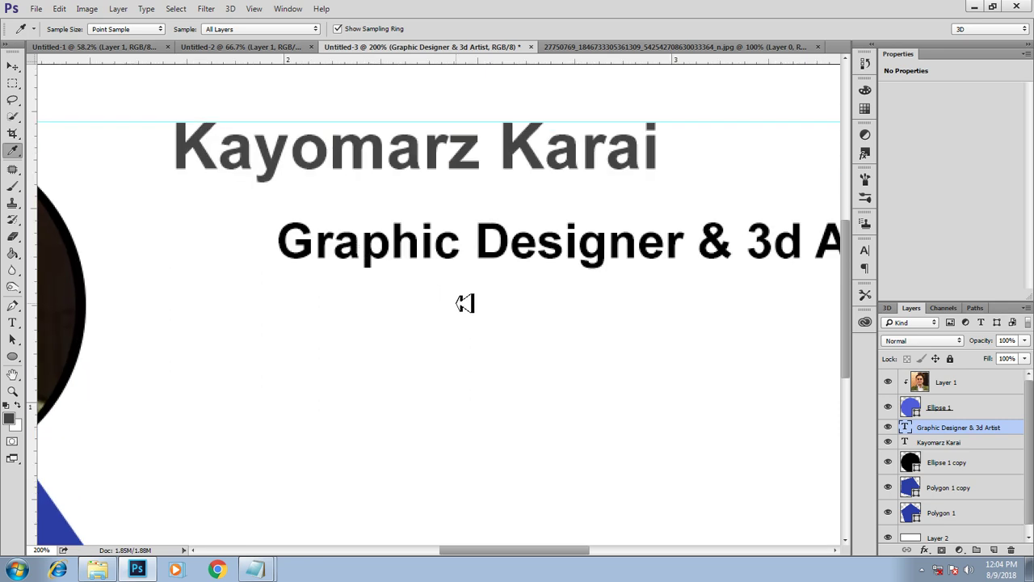
click(12, 64)
scroll(473, 289, right, 5)
scroll(473, 288, up, 2)
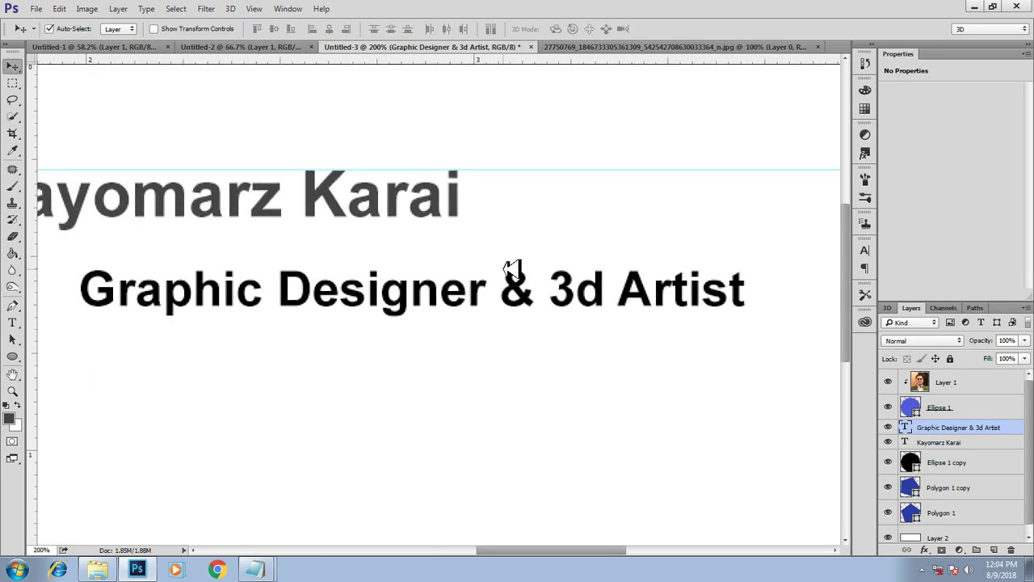
click(12, 322)
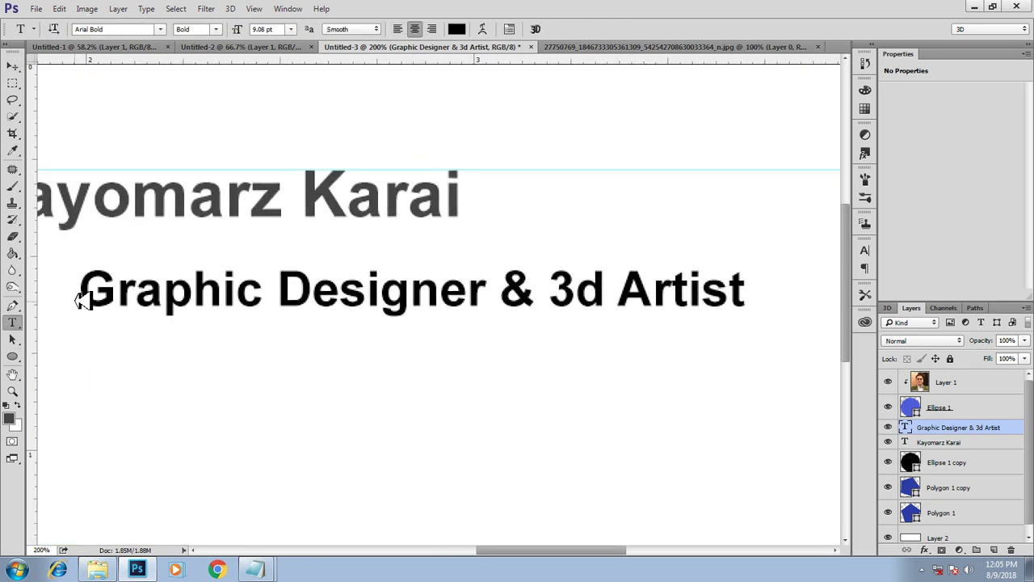
drag(91, 289, 368, 293)
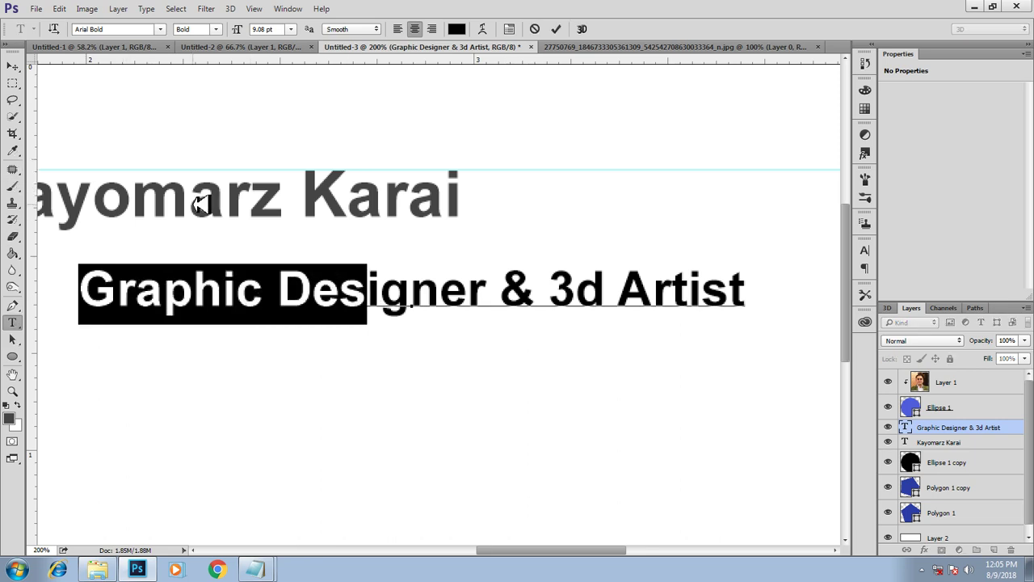
click(12, 151)
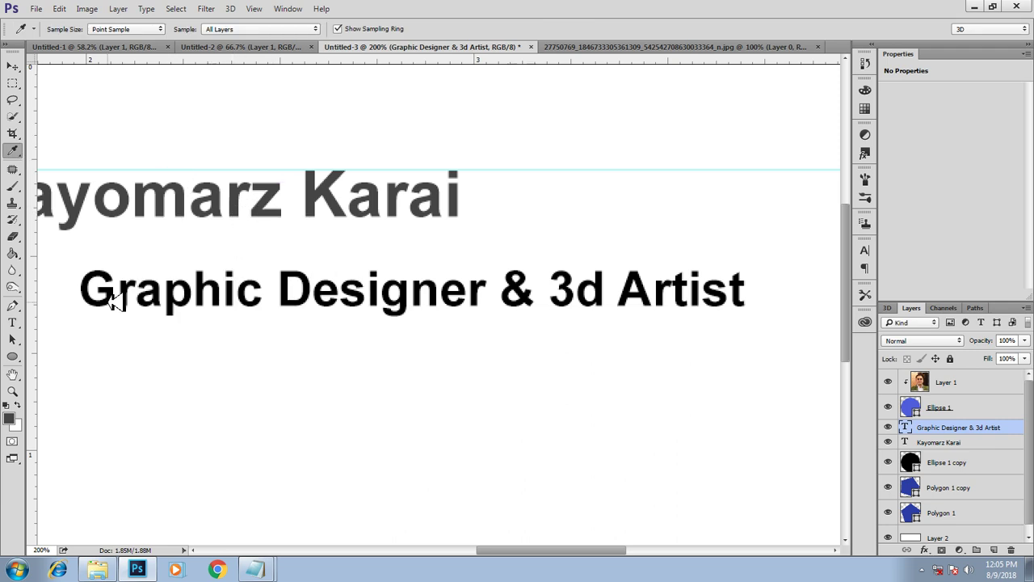
click(9, 417)
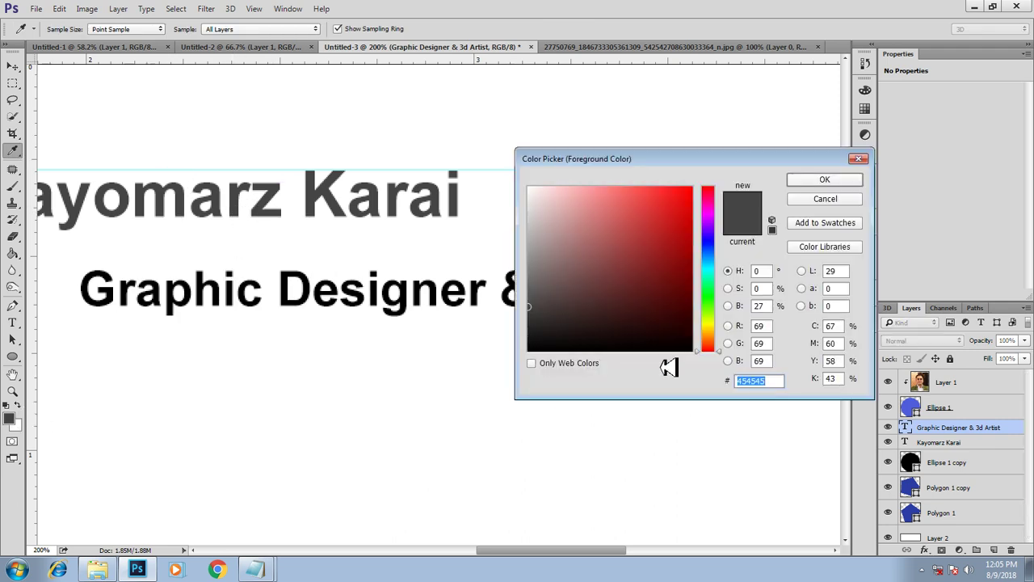
click(825, 180)
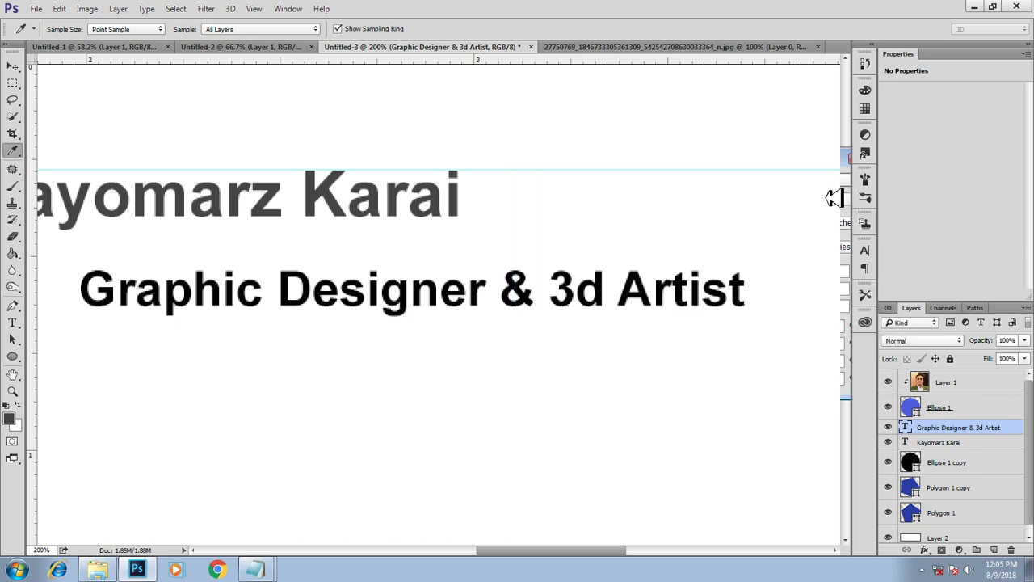
Apply dark grey #454545 to the whole subtitle text and commit it
click(12, 321)
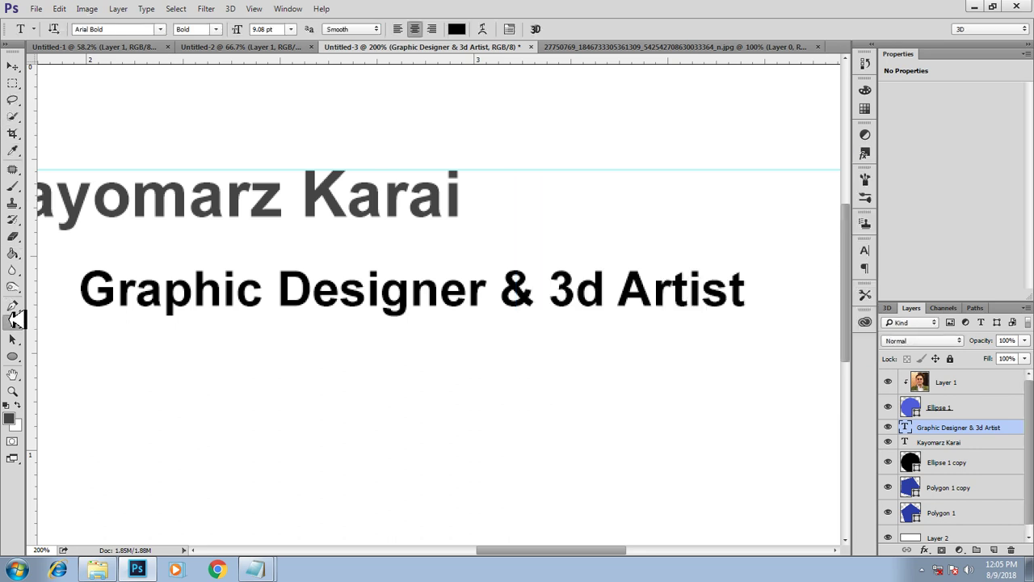
click(95, 289)
drag(95, 289, 845, 293)
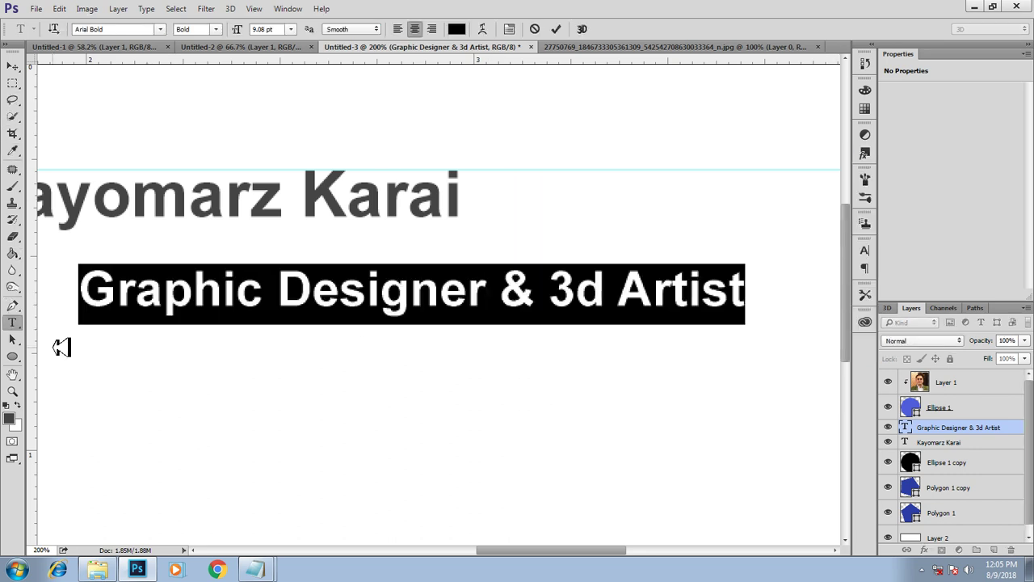
click(9, 417)
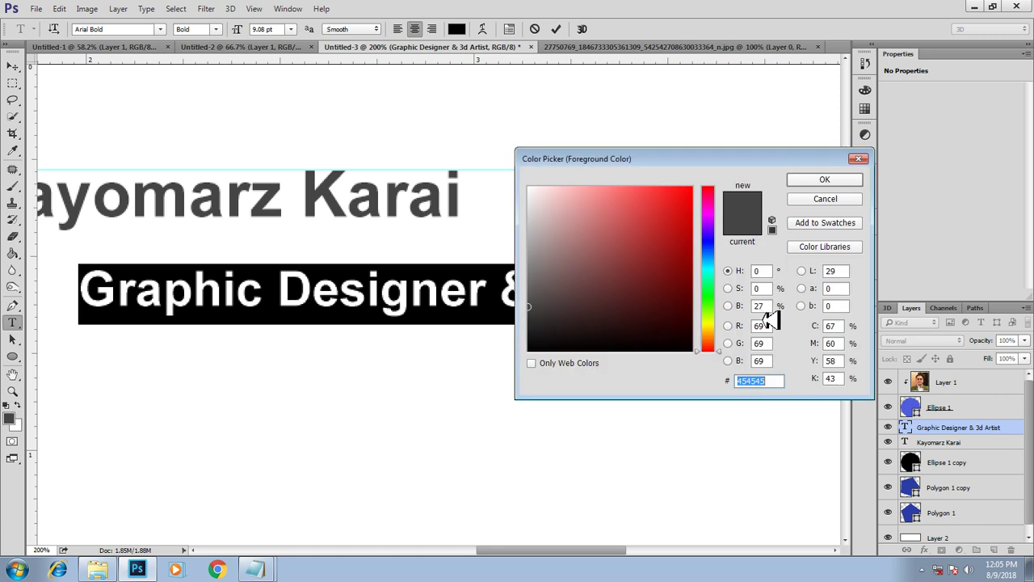
click(824, 179)
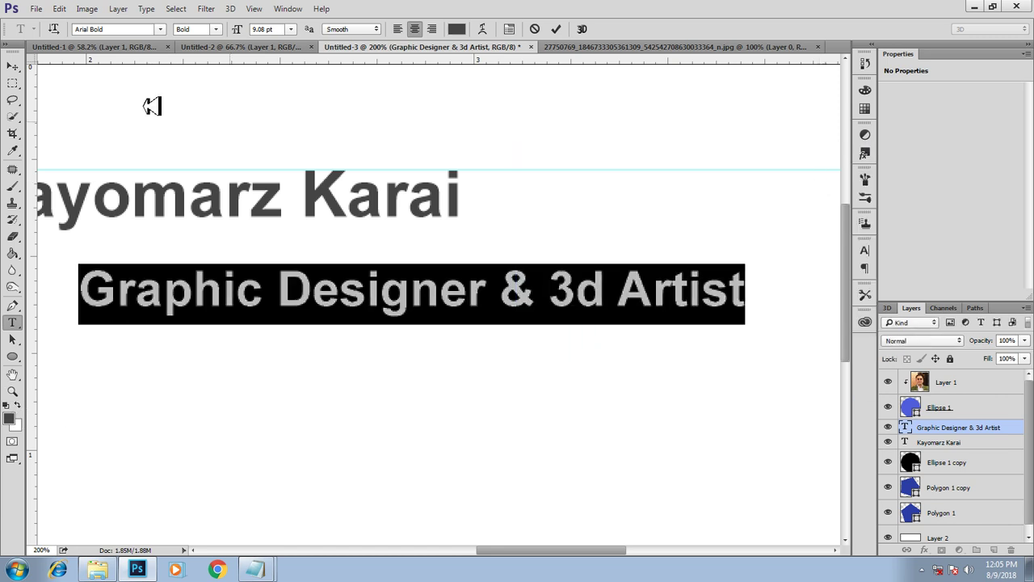
click(12, 66)
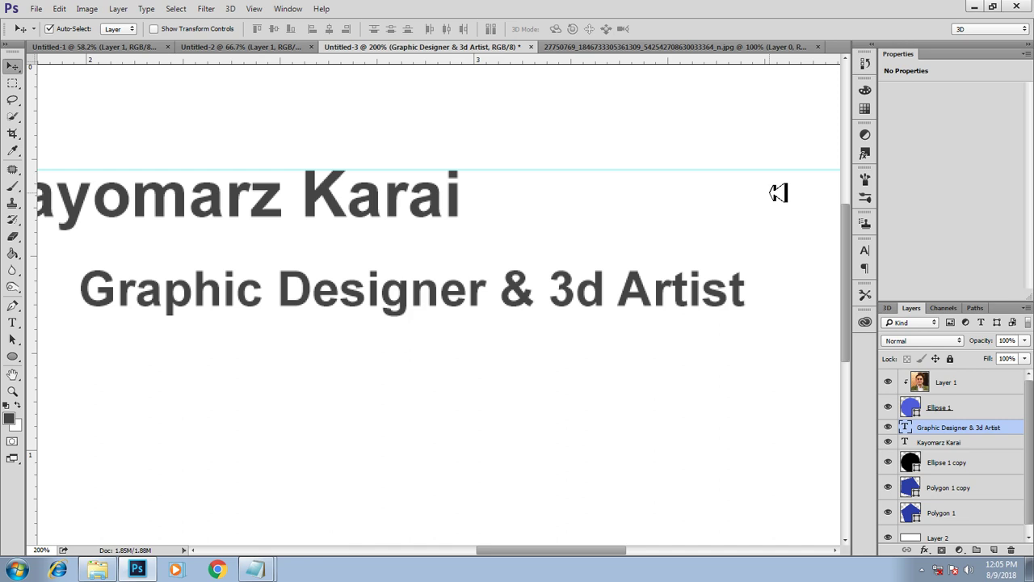
Scale the subtitle to about 86% and set it flush-left beneath the name
key(ctrl+minus)
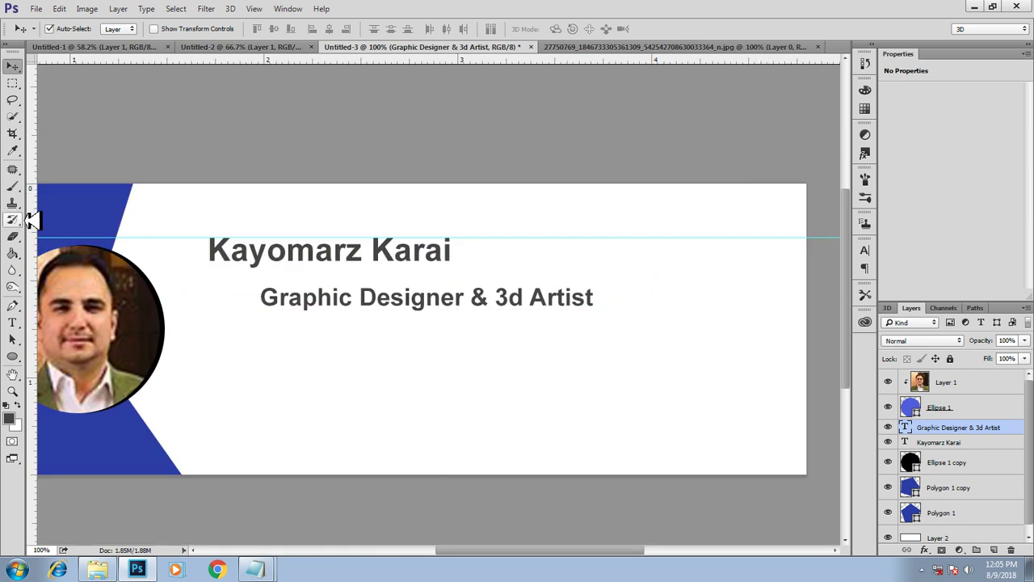
key(ctrl+t)
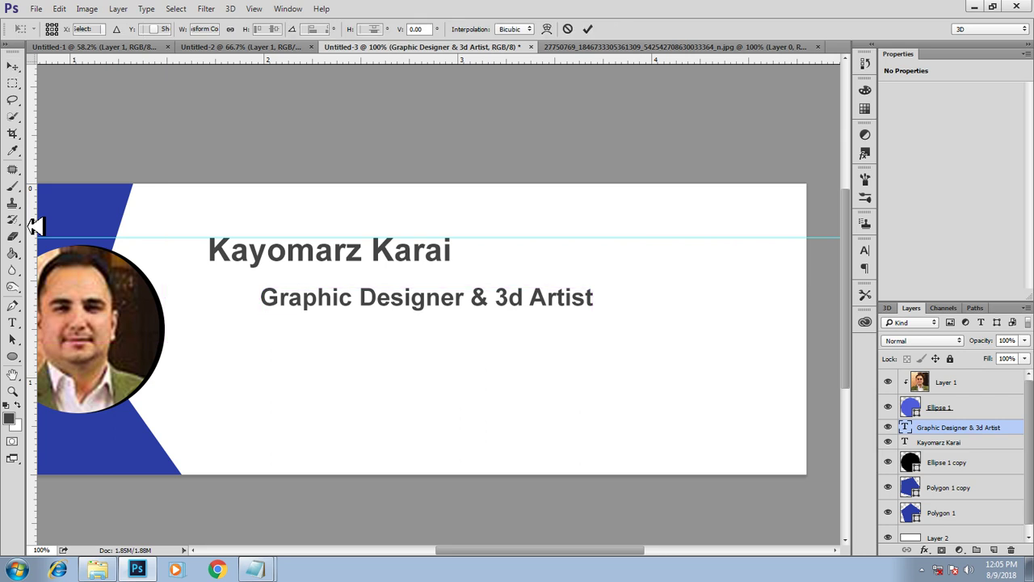
mouse_move(600, 283)
mouse_down()
mouse_move(500, 289)
mouse_move(461, 280)
mouse_up()
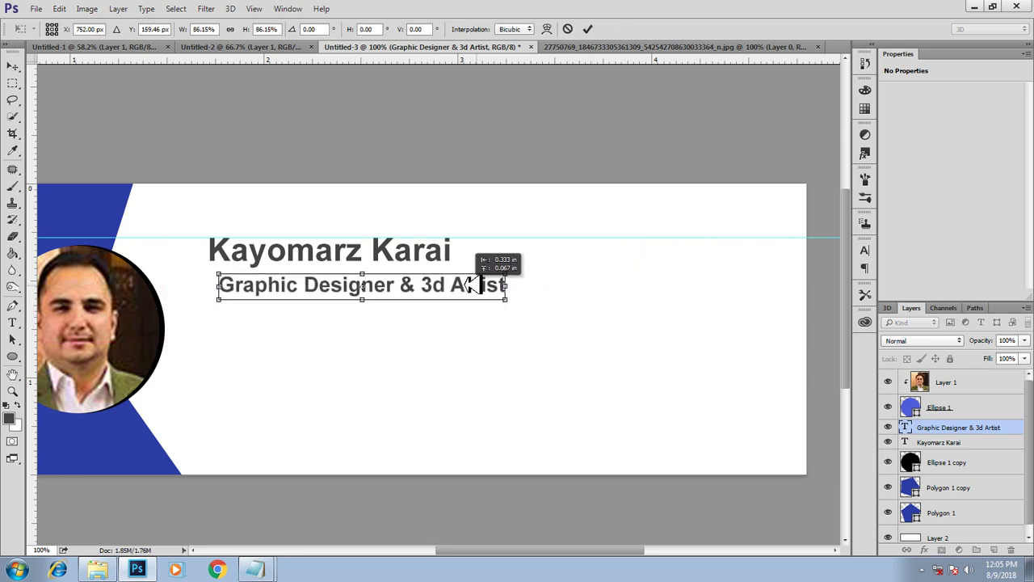
key(Return)
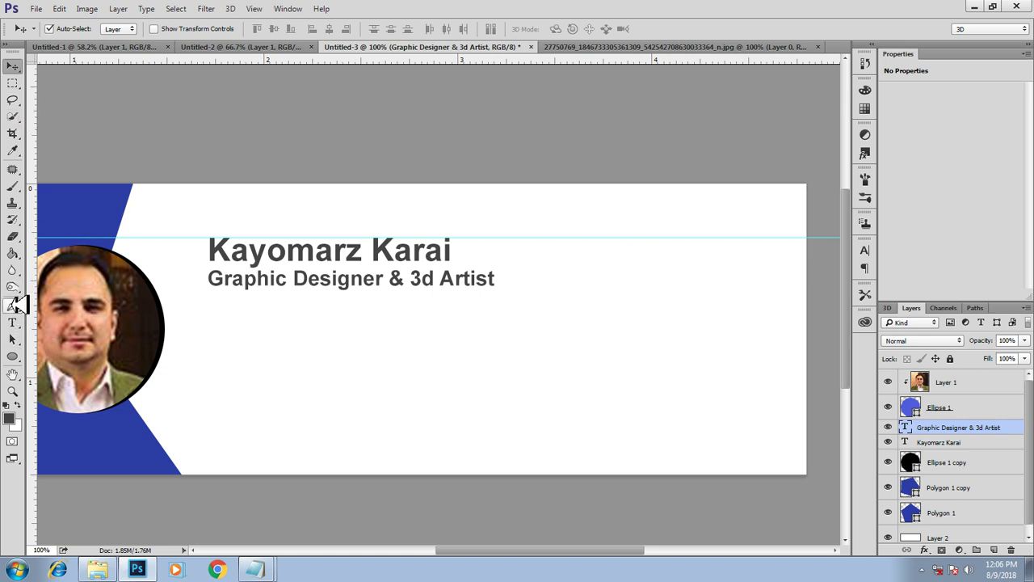
Add a new empty layer above the portrait layer
drag(12, 83, 49, 78)
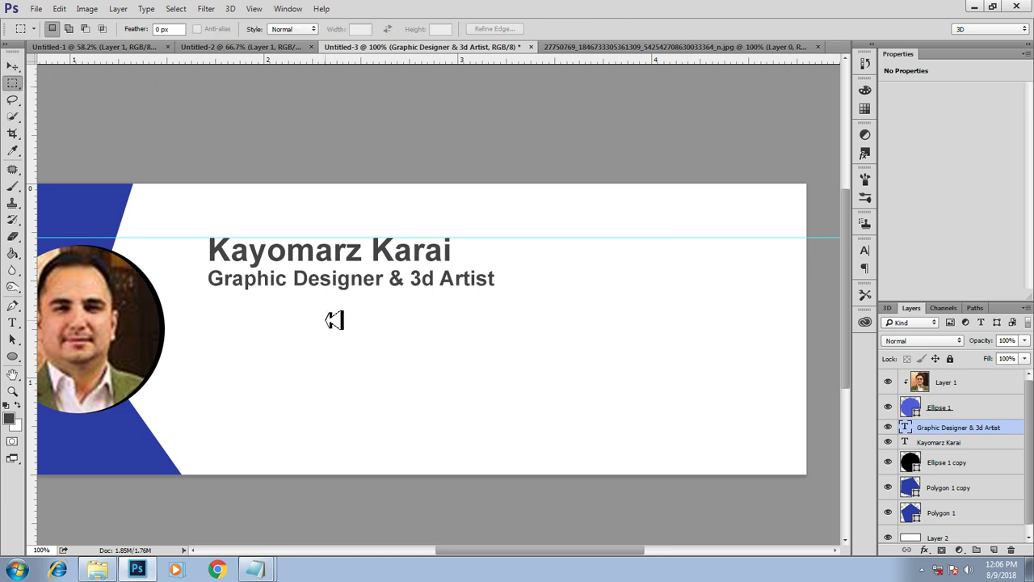
click(952, 388)
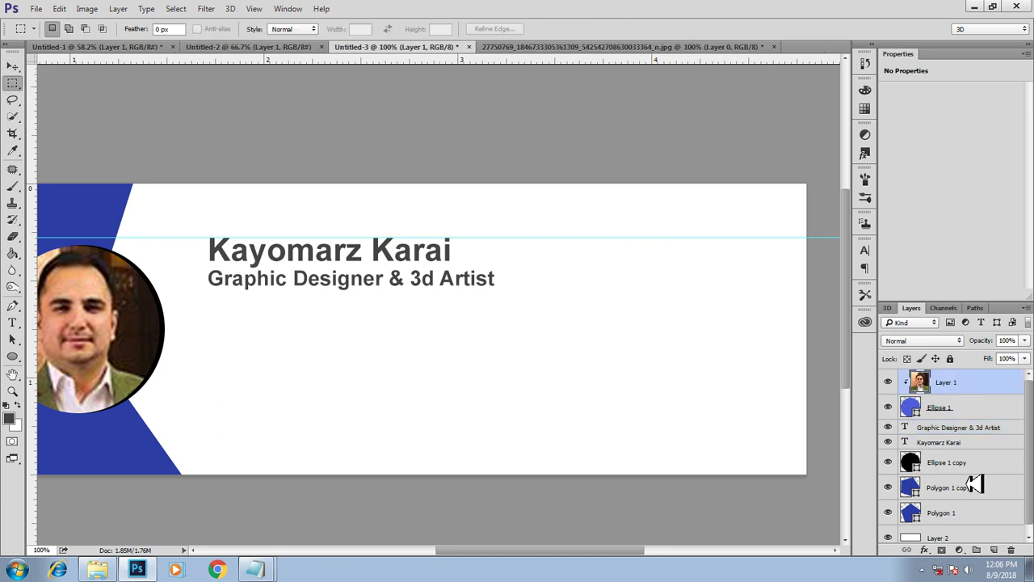
click(994, 550)
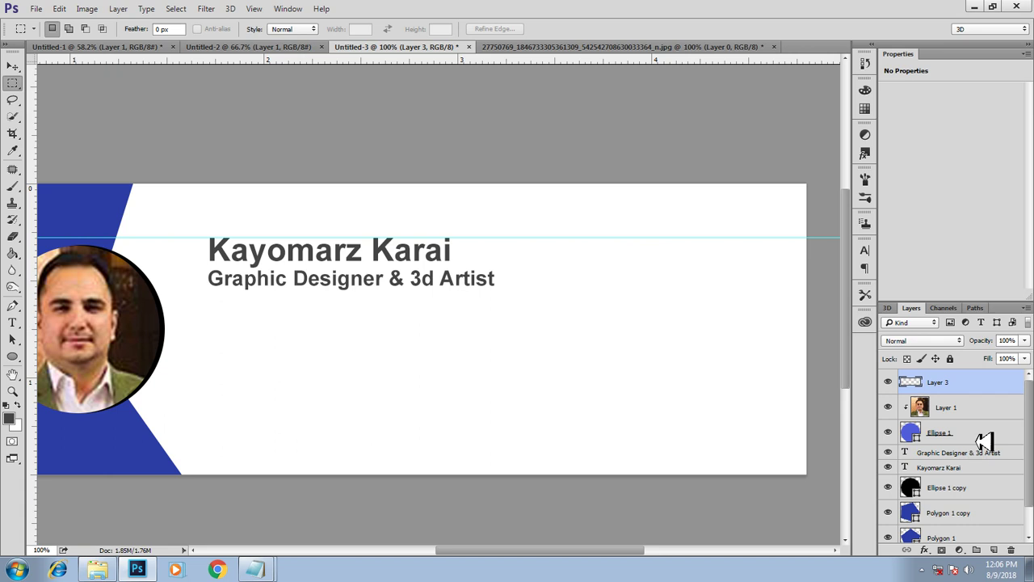
Group the existing banner layers, then marquee a thin strip under the subtitle on Layer 3
click(960, 409)
click(977, 436)
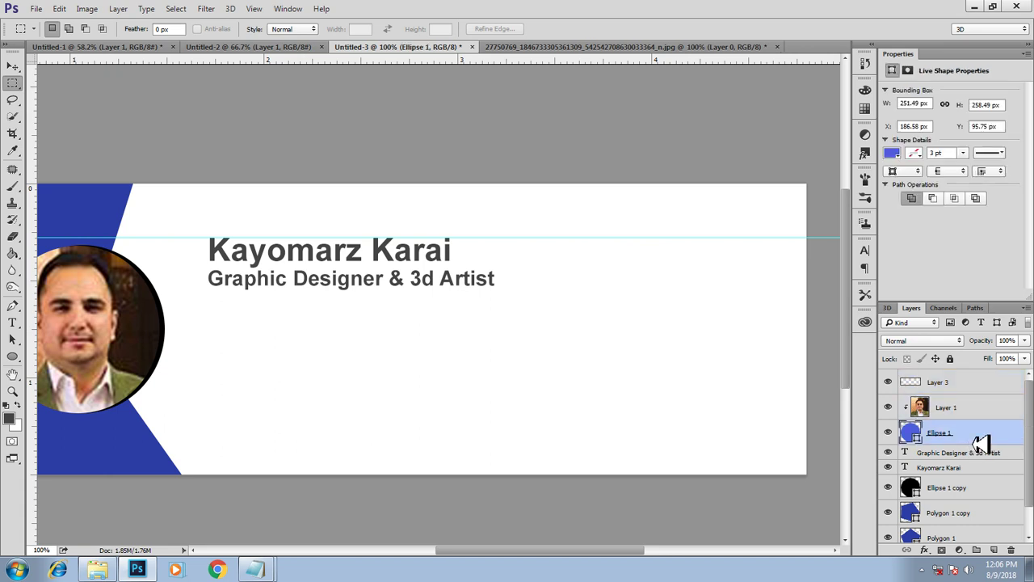
ctrl+click(969, 408)
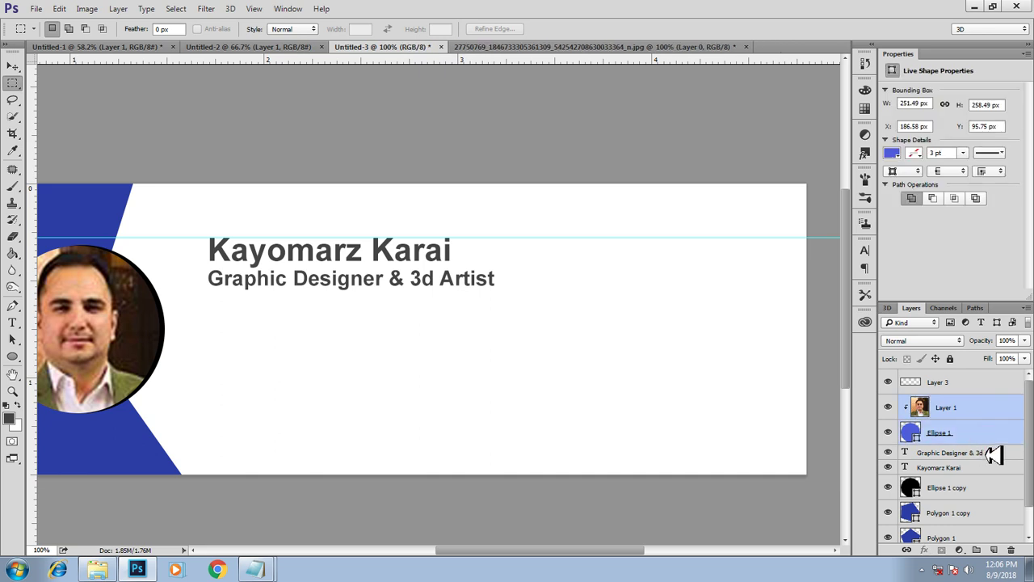
shift+click(996, 534)
scroll(1006, 525, down, 1)
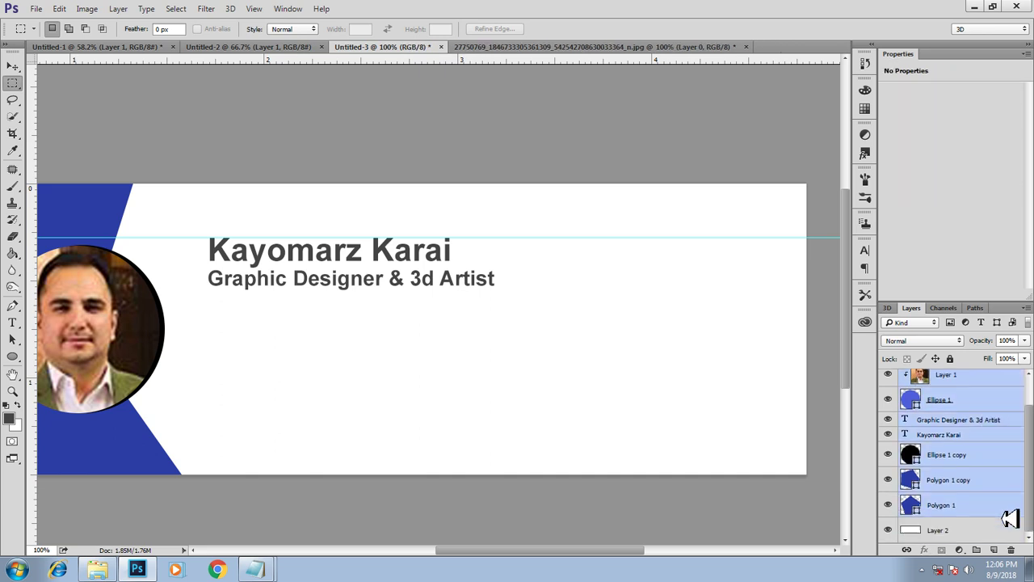
shift+click(986, 529)
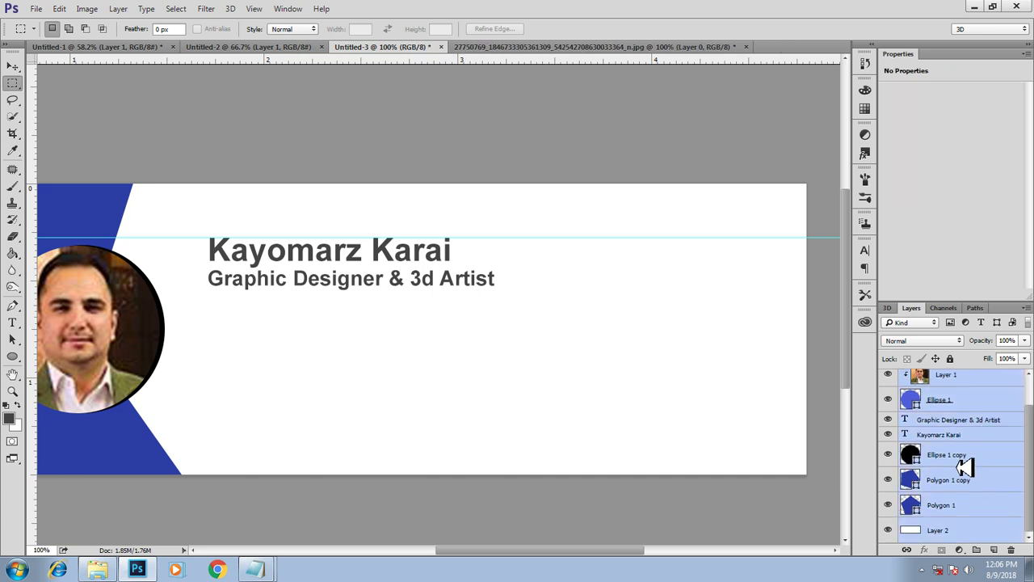
key(ctrl+g)
click(947, 381)
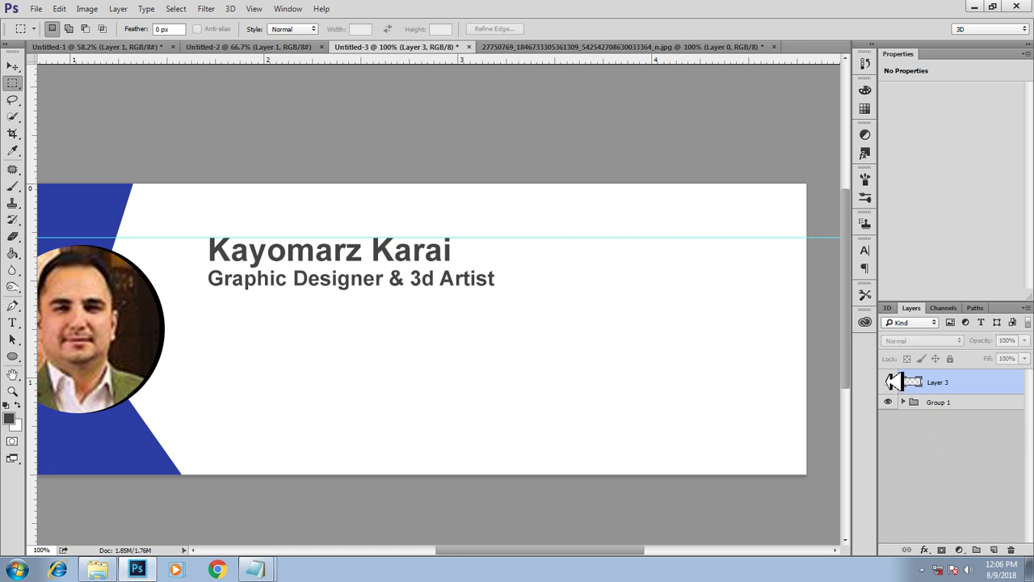
drag(210, 292, 516, 295)
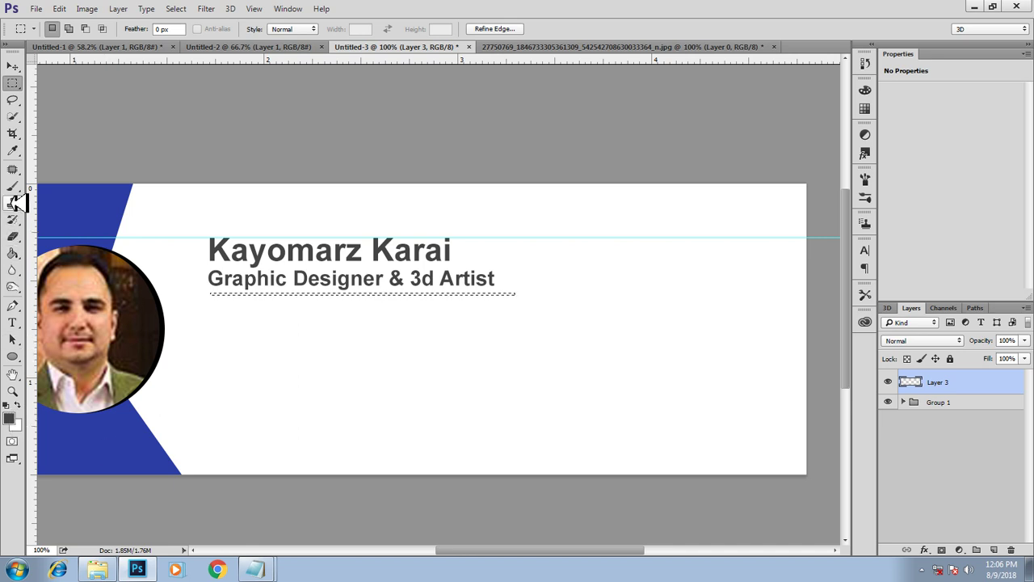
Fill the strip under the subtitle with the chevron's sampled blue and deselect
click(12, 150)
click(123, 459)
key(alt+BackSpace)
key(ctrl+d)
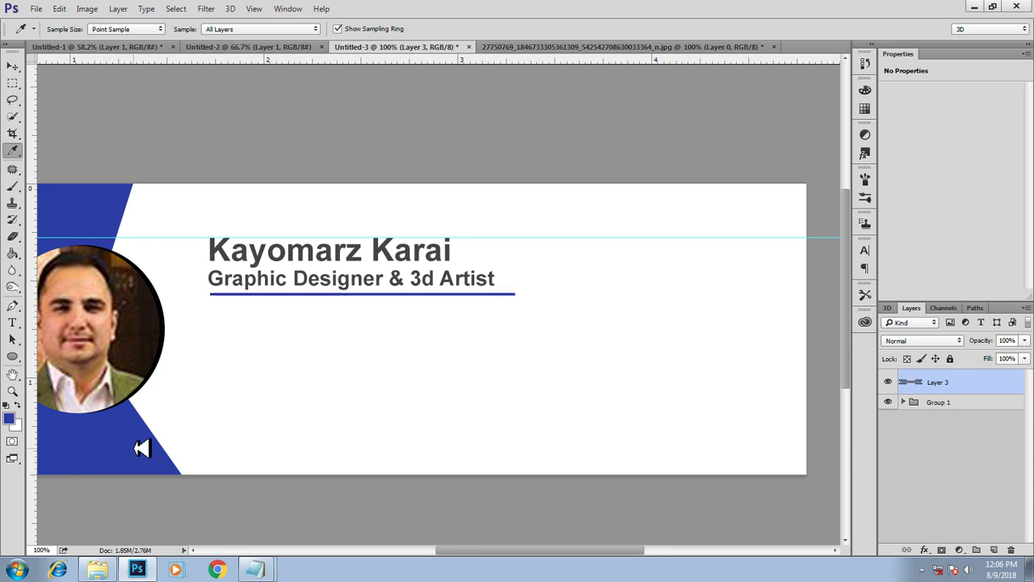
Toggle the underline layer, Layer 3, in the Layers panel, leaving it selected
click(13, 66)
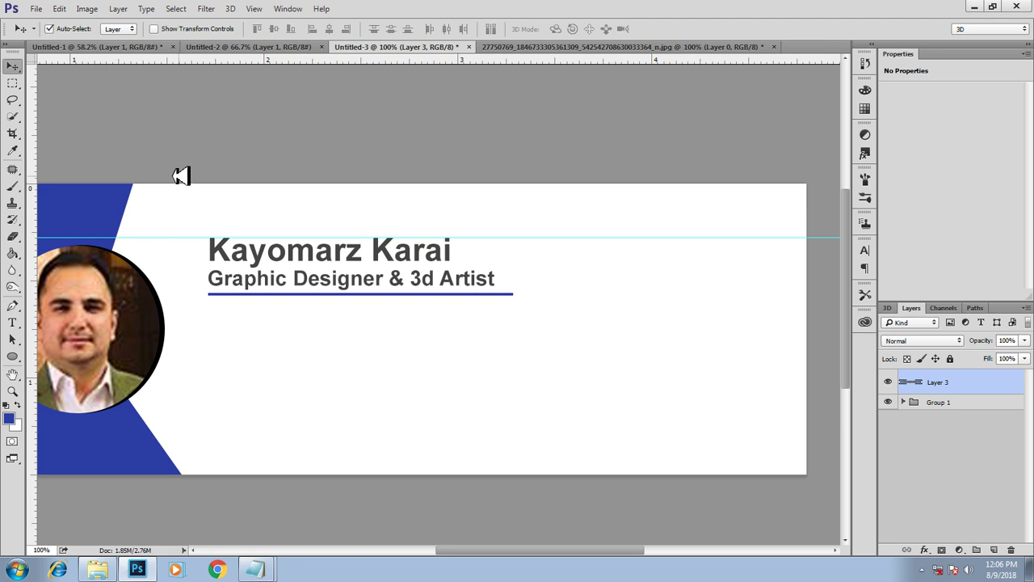
ctrl+click(917, 379)
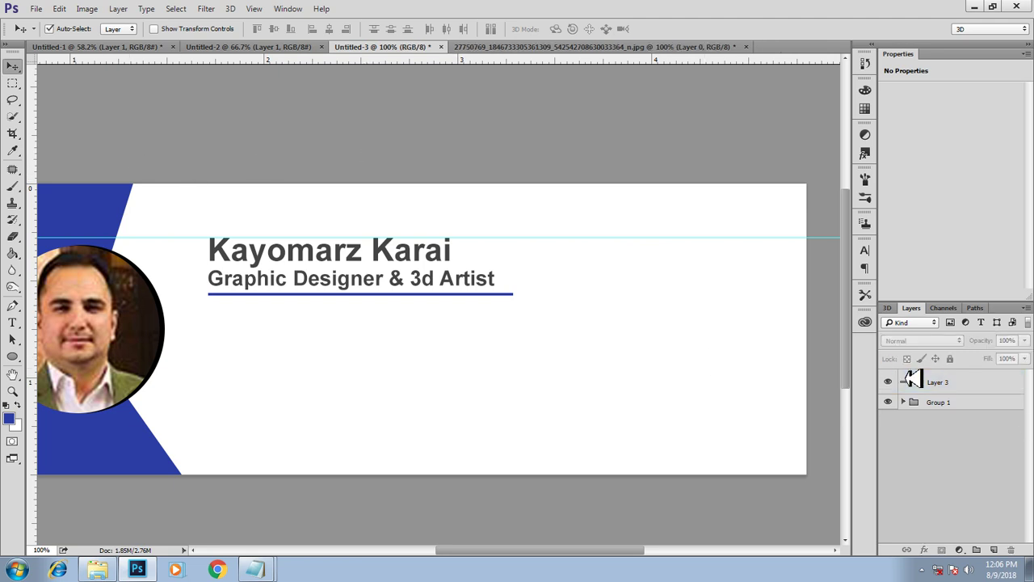
click(921, 380)
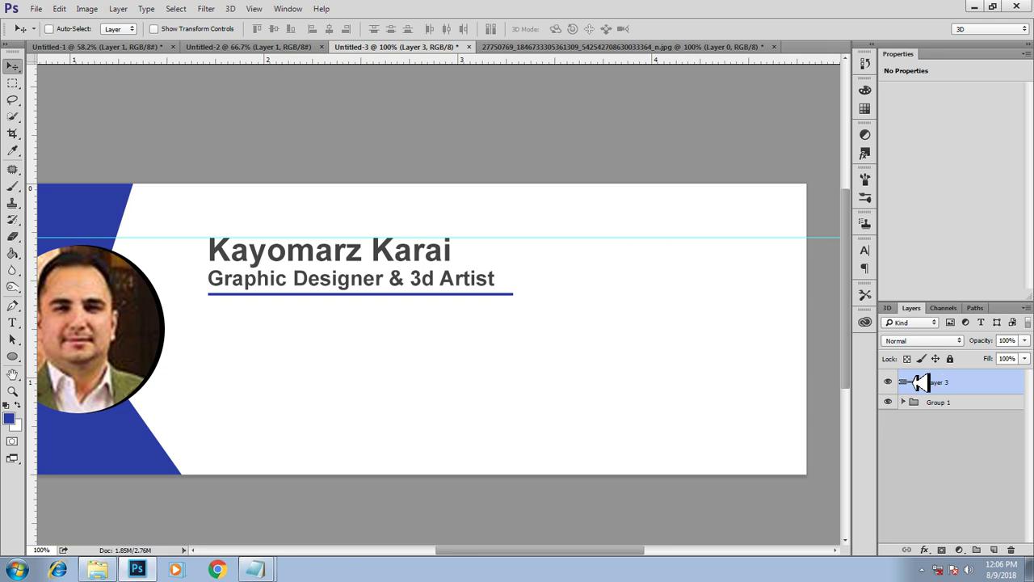
ctrl+click(919, 382)
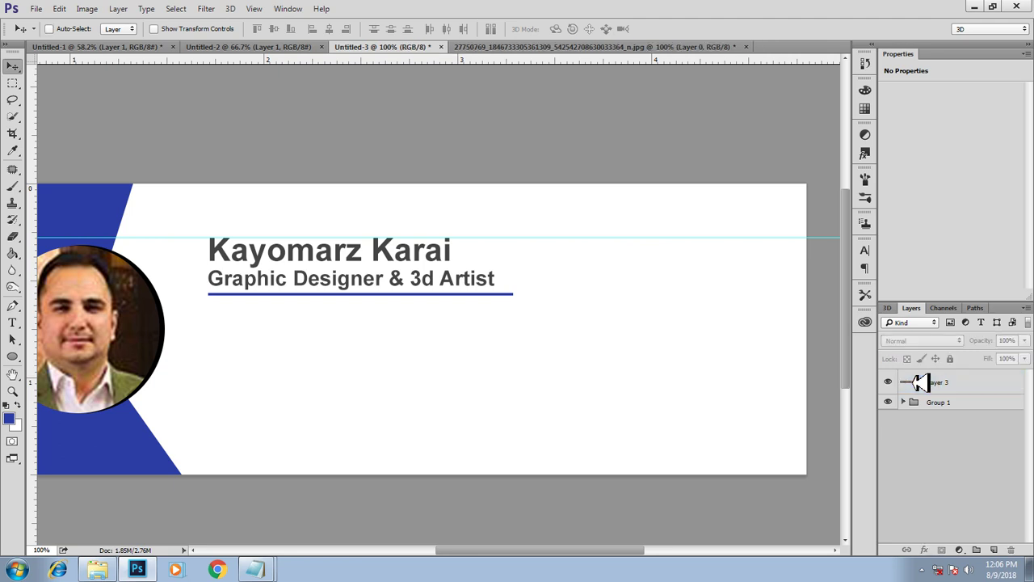
click(919, 382)
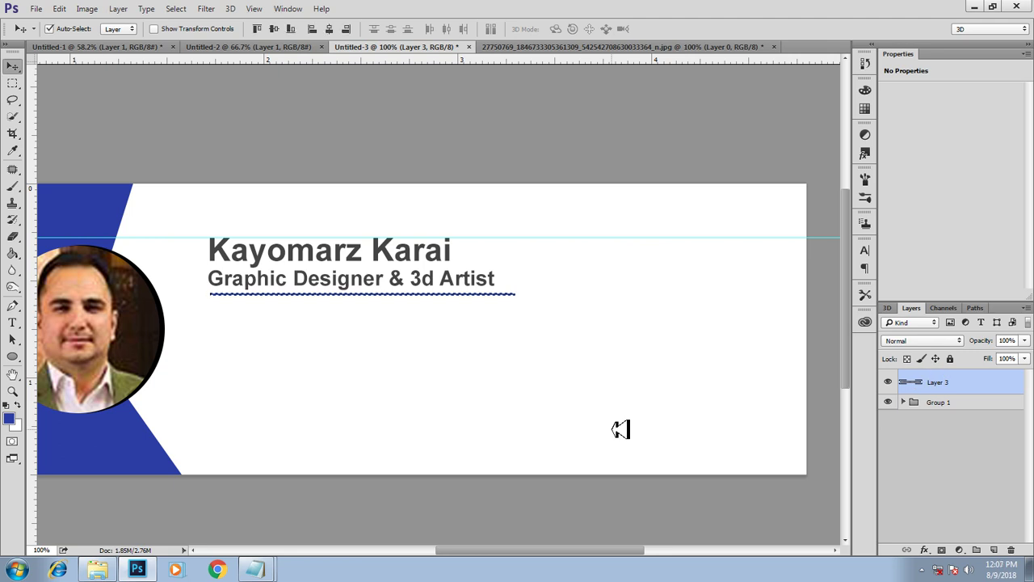
Fill the right portion of the underline with black
click(12, 83)
drag(211, 356, 433, 257)
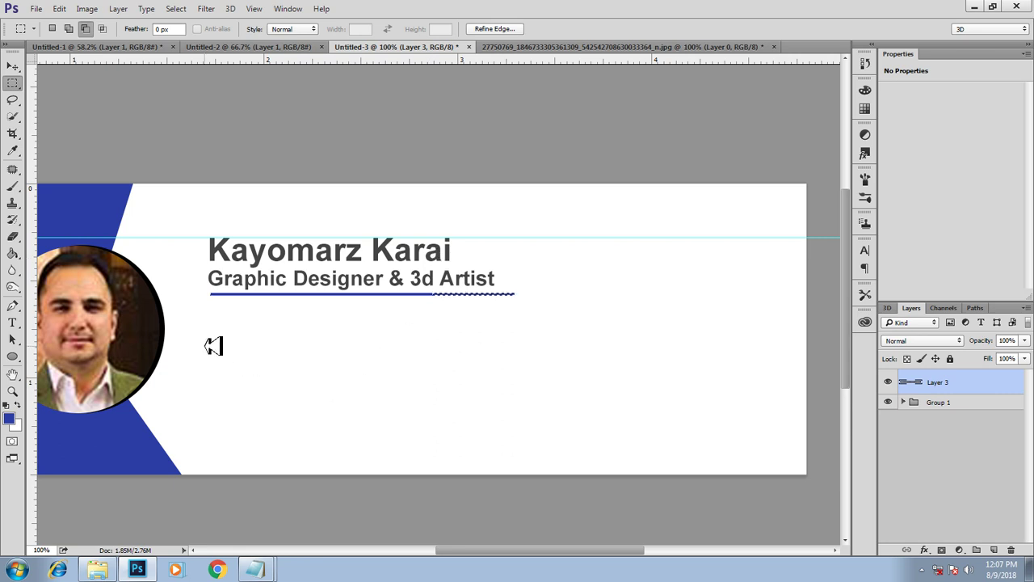
drag(190, 363, 434, 239)
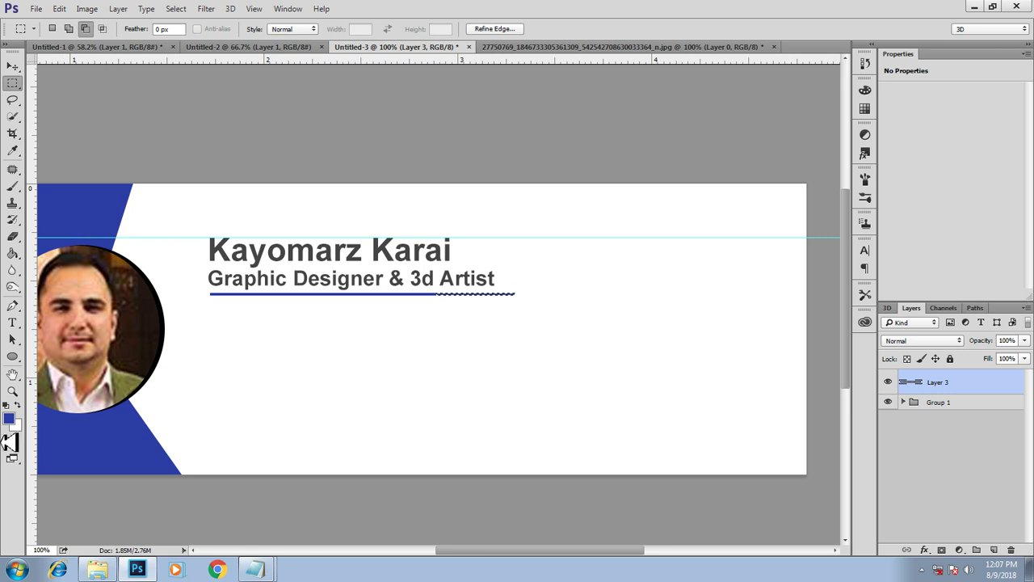
click(13, 416)
drag(677, 325, 724, 364)
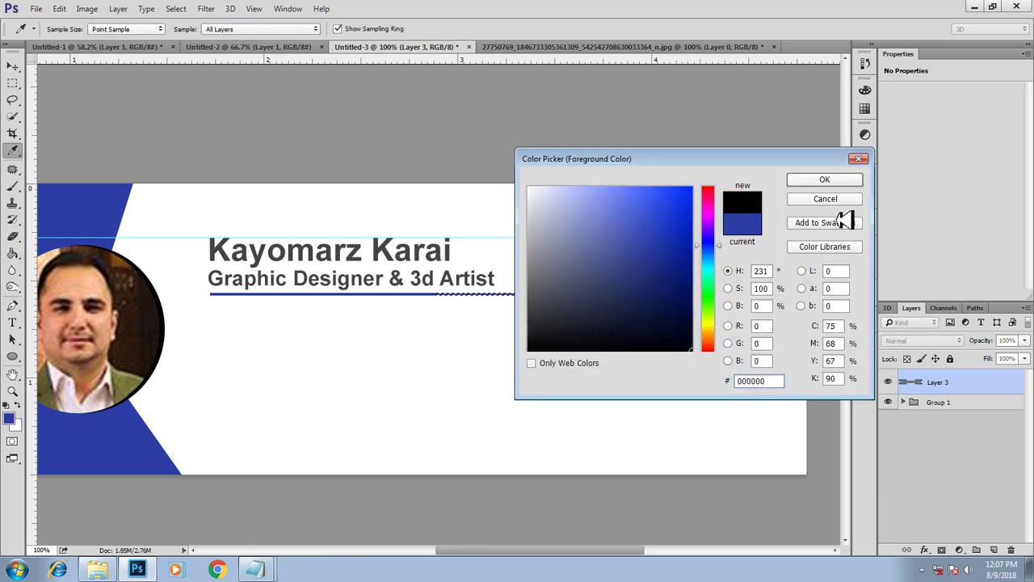
click(832, 179)
key(alt+Delete)
key(ctrl+d)
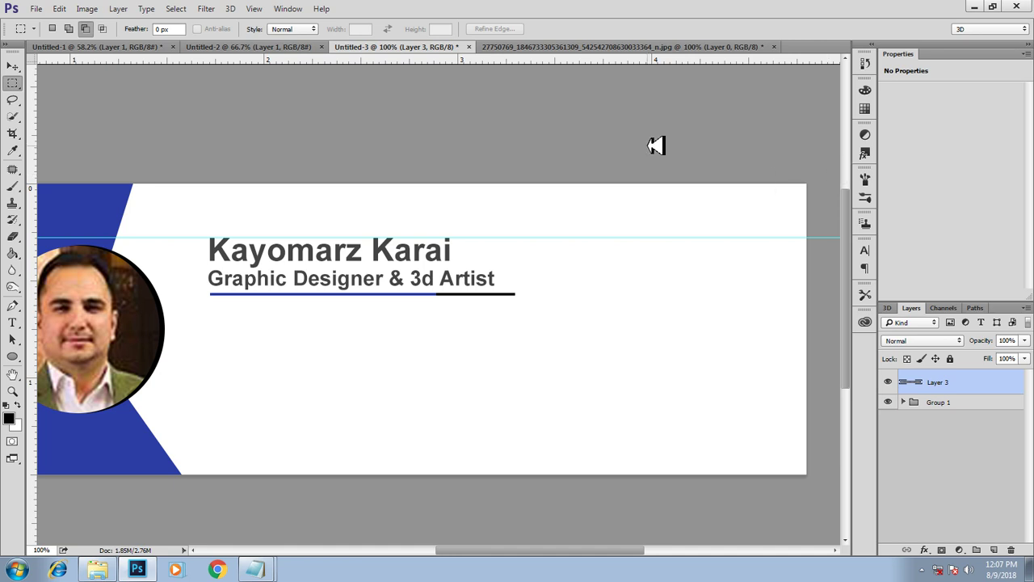
Scale the underline's height to 50%, then zoom out to view the banner
key(ctrl+t)
scroll(343, 287, up, 1)
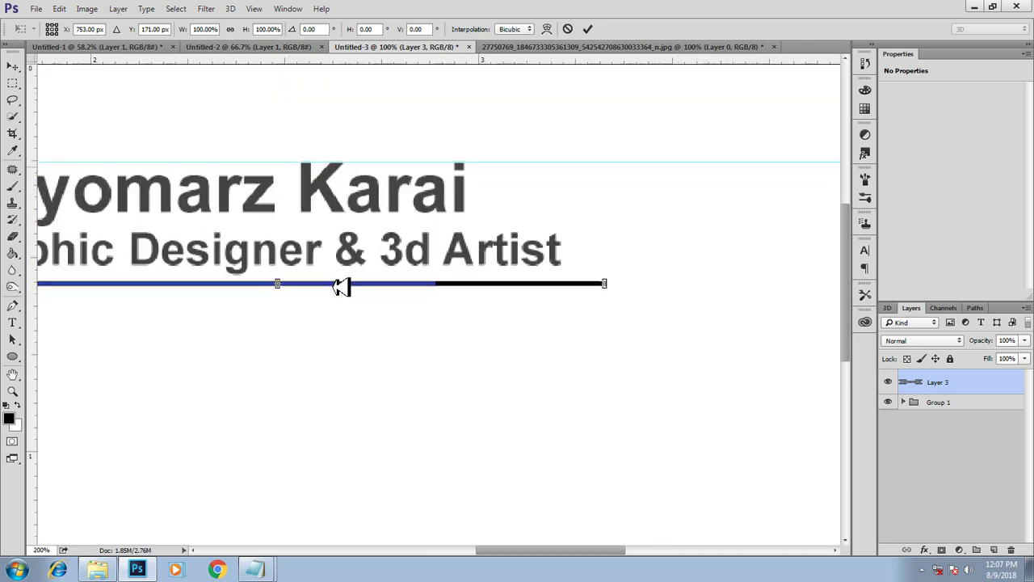
scroll(358, 295, up, 1)
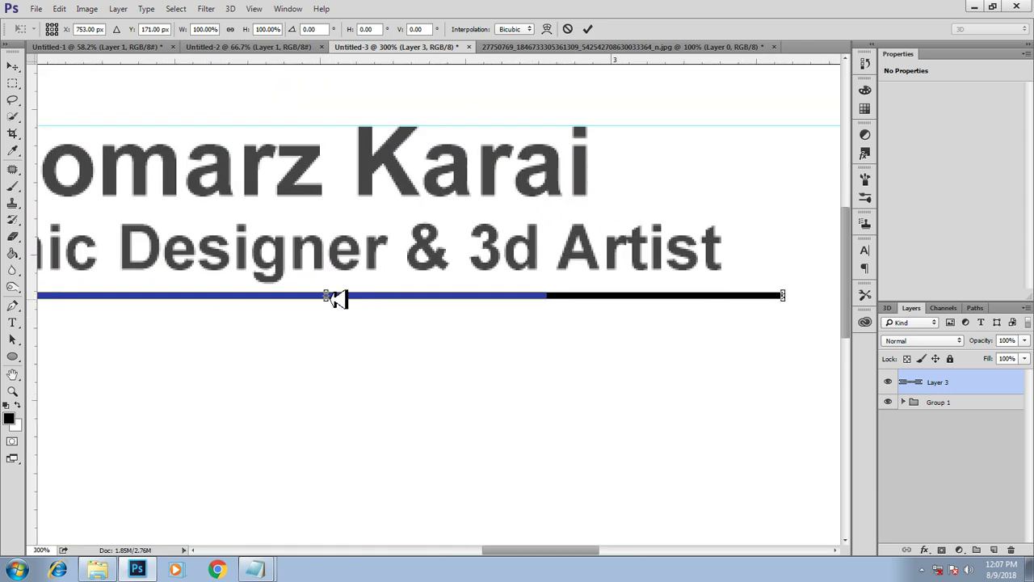
mouse_move(331, 296)
mouse_down()
mouse_move(346, 296)
mouse_move(335, 300)
mouse_up()
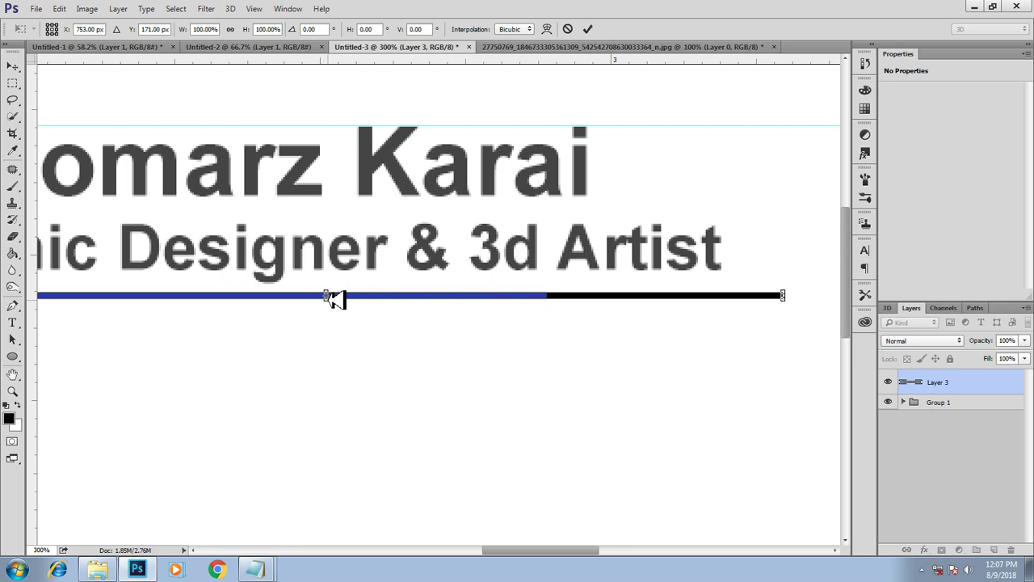
key(Return)
key(ctrl+0)
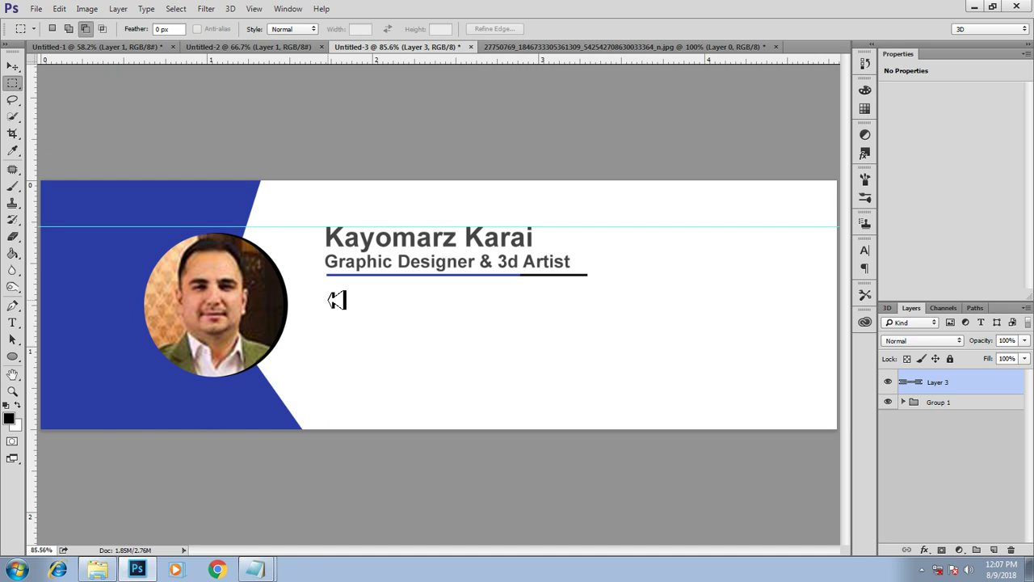
key(ctrl+minus)
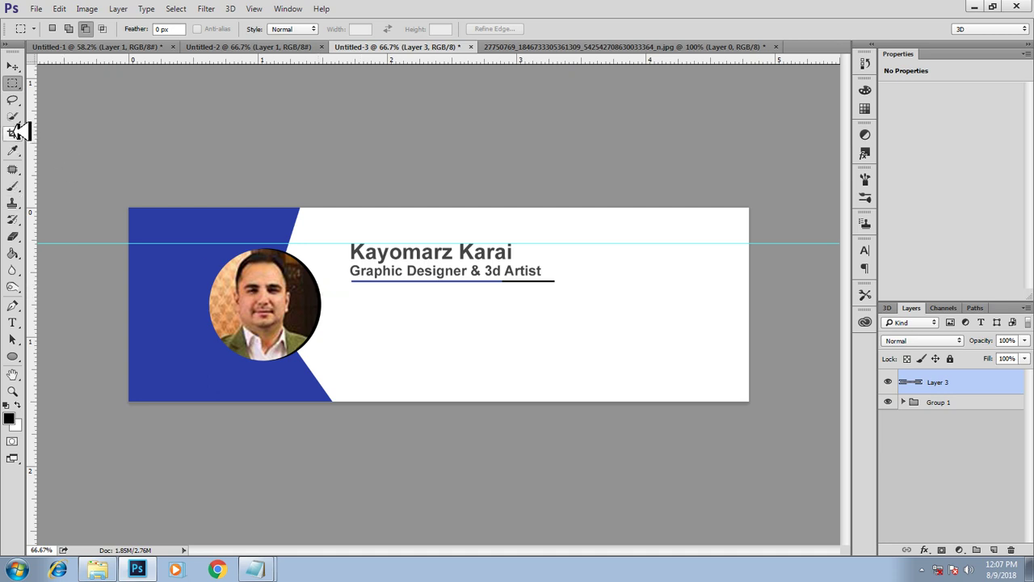
Crop the canvas to the banner's edges, deleting the cropped pixels
click(16, 131)
drag(136, 299, 145, 307)
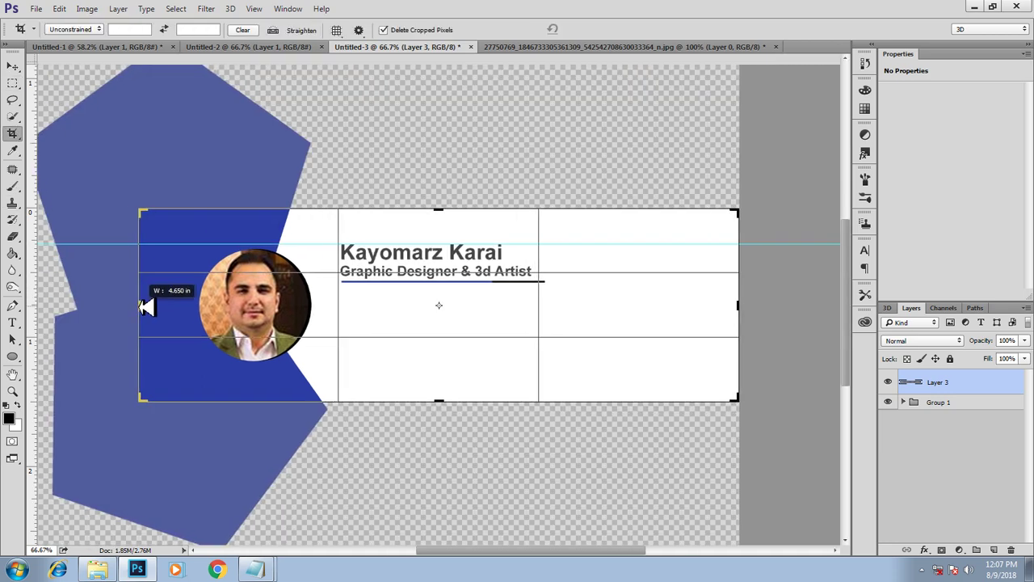
key(Return)
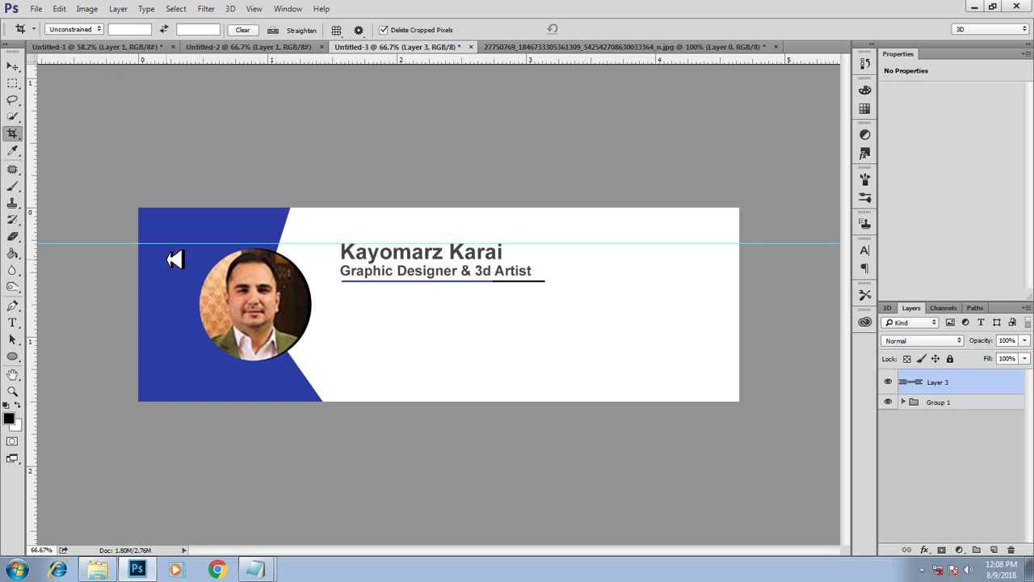
click(19, 64)
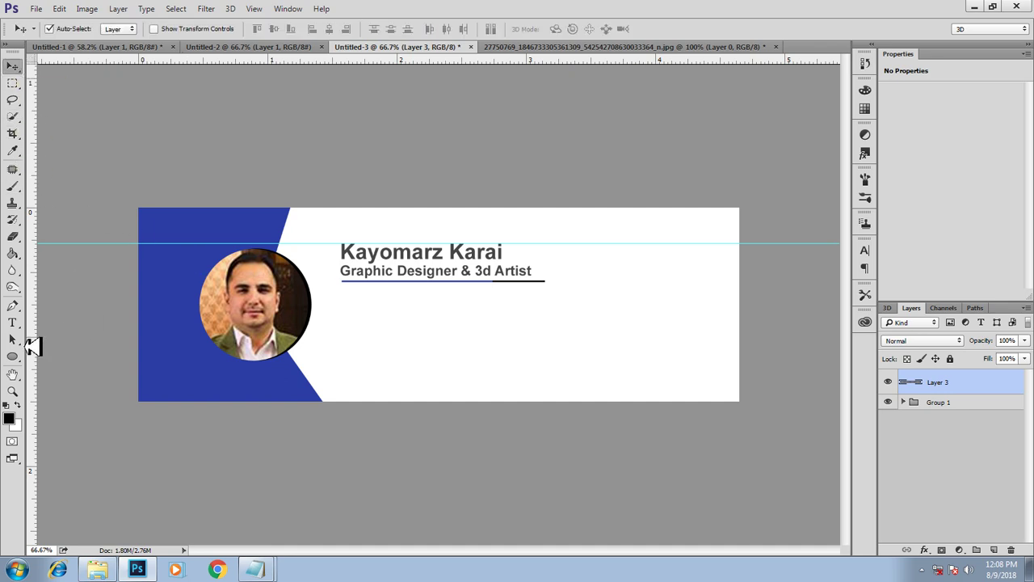
Add a phone number text line under the underline, scaled down and nudged up
click(12, 322)
click(362, 325)
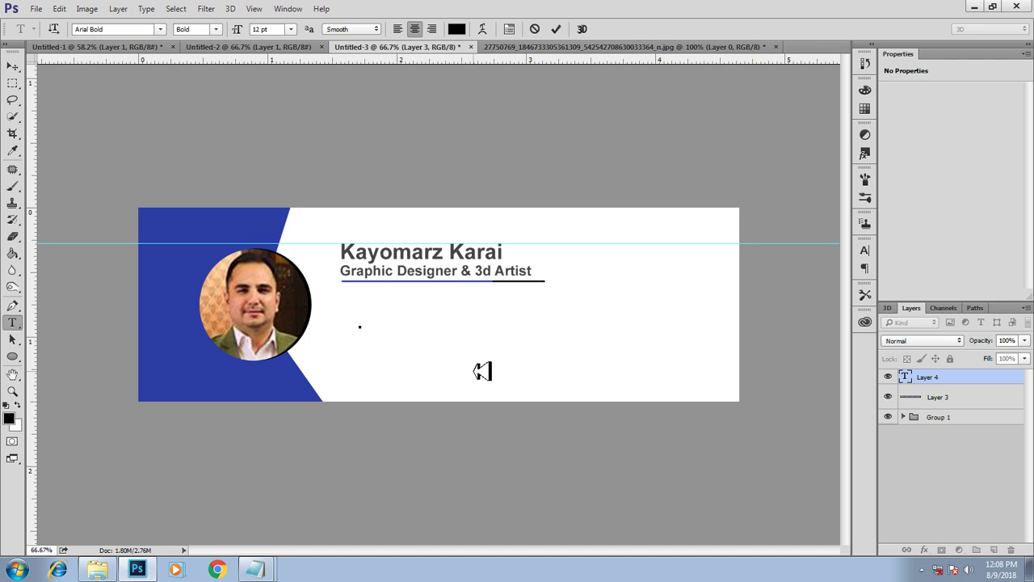
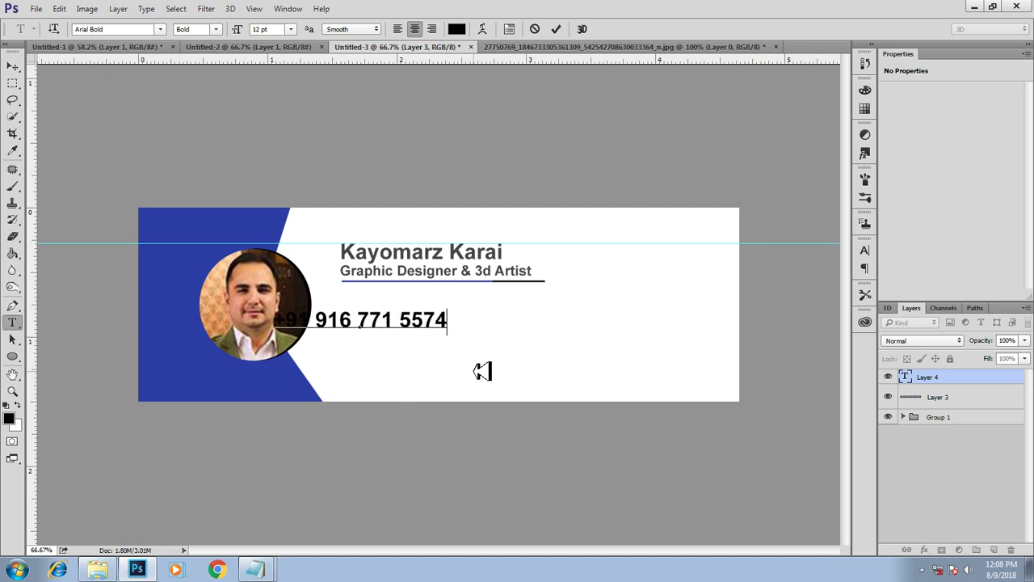
click(12, 65)
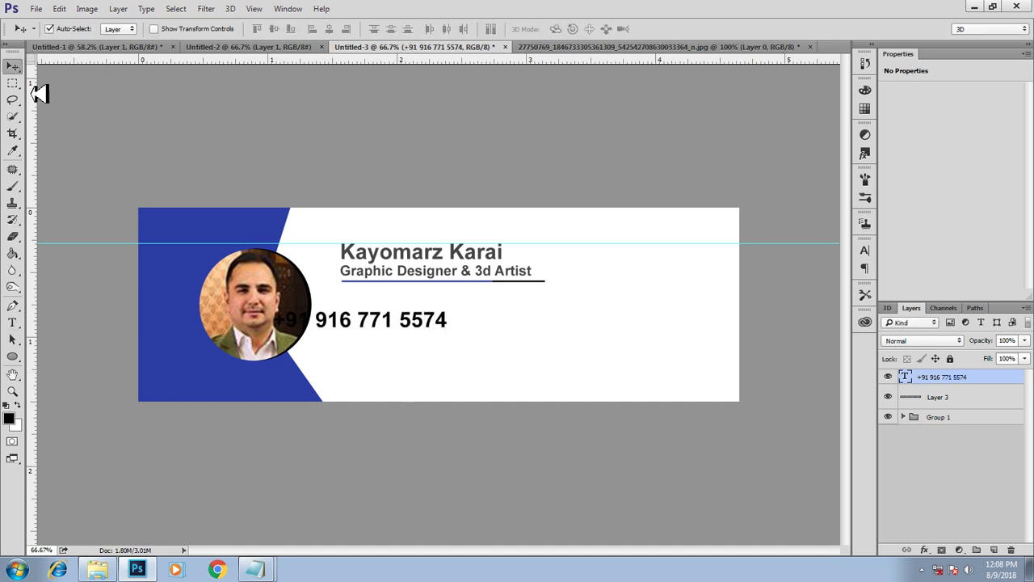
key(ctrl+t)
mouse_move(453, 320)
mouse_down()
mouse_move(418, 323)
mouse_move(437, 303)
mouse_up()
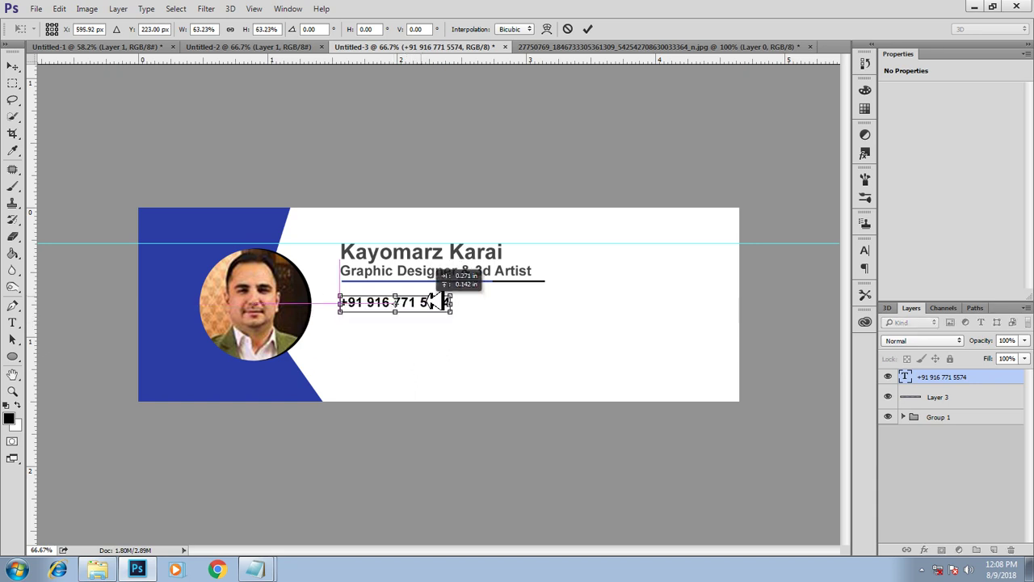
key(Return)
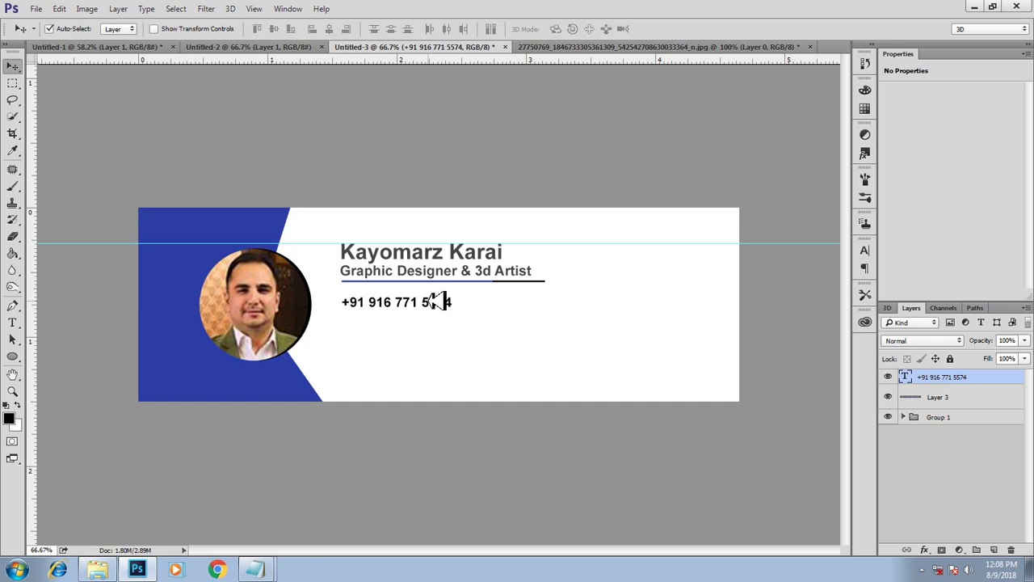
key(Up)
key(Up)
key(Up)
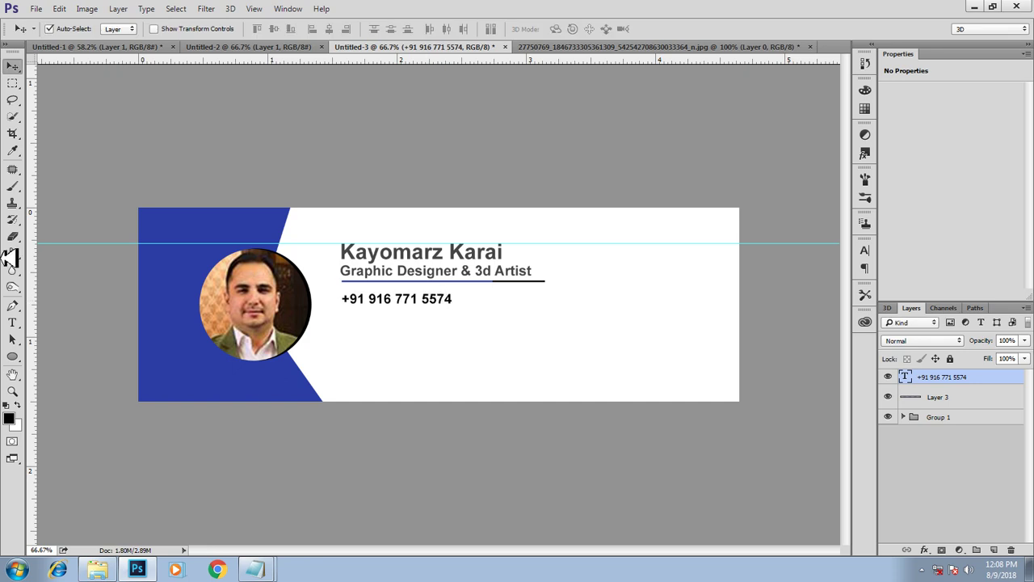
Recolour the phone number text dark grey, RGB 68, 68, 68
click(13, 321)
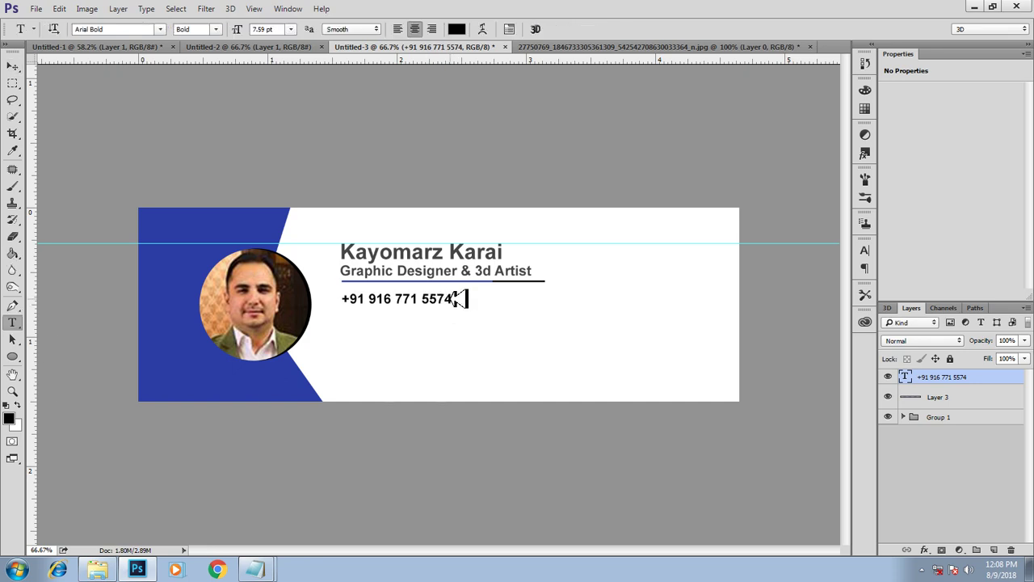
drag(459, 299, 179, 300)
click(10, 417)
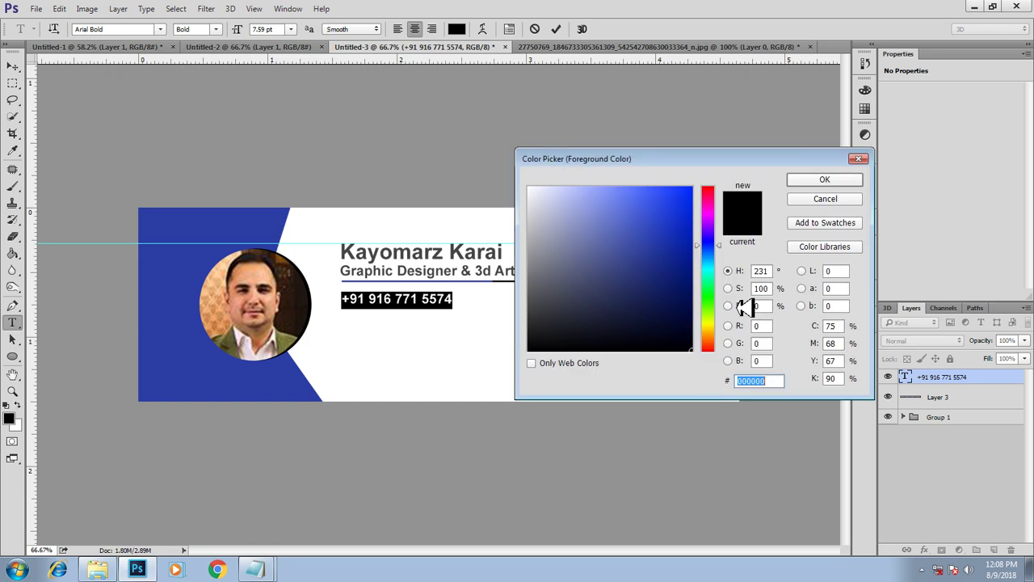
click(763, 326)
text(68)
key(Tab)
text(68)
key(Tab)
text(68)
key(Return)
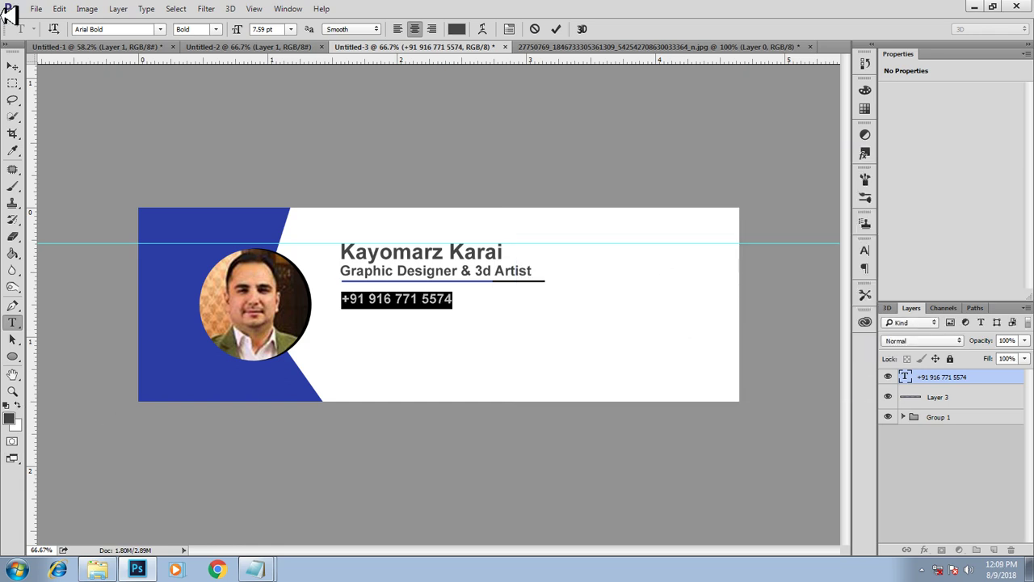
click(13, 66)
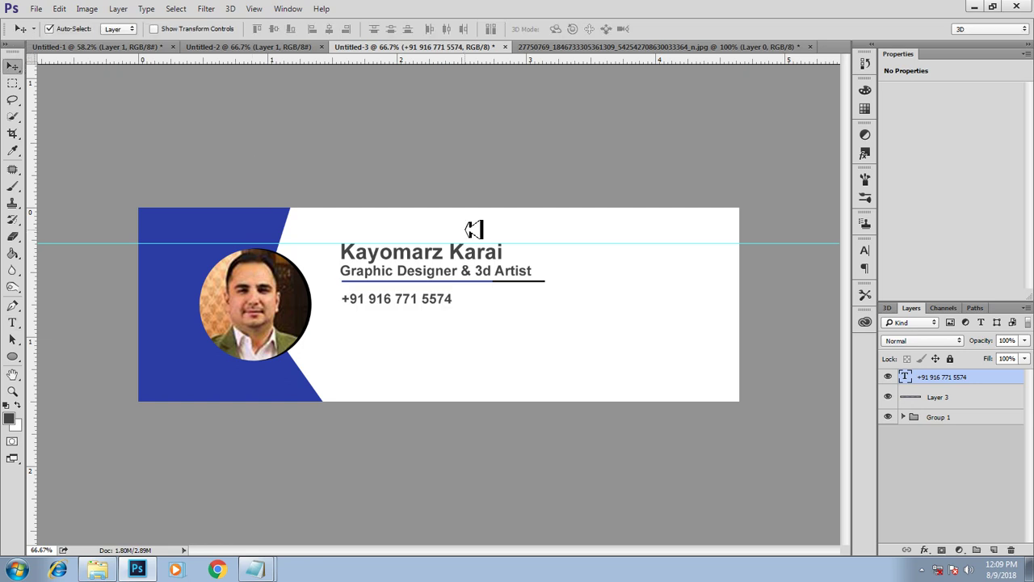
Duplicate the phone line just below, add a left-edge guide, and select the copy
drag(419, 295, 419, 314)
drag(32, 305, 341, 341)
right_click(420, 317)
click(442, 323)
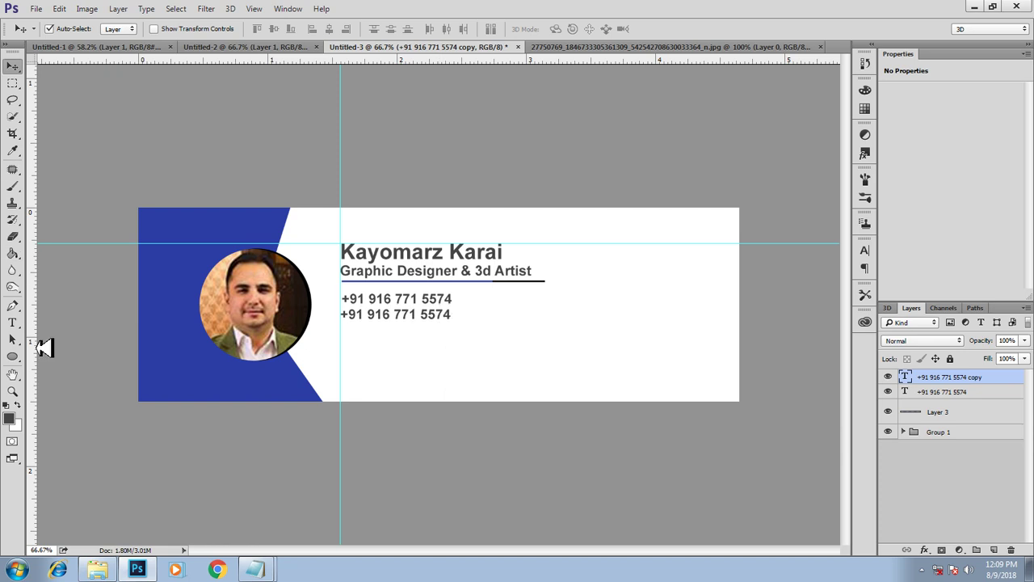
Retype the copied line's digits as the second phone number
click(12, 323)
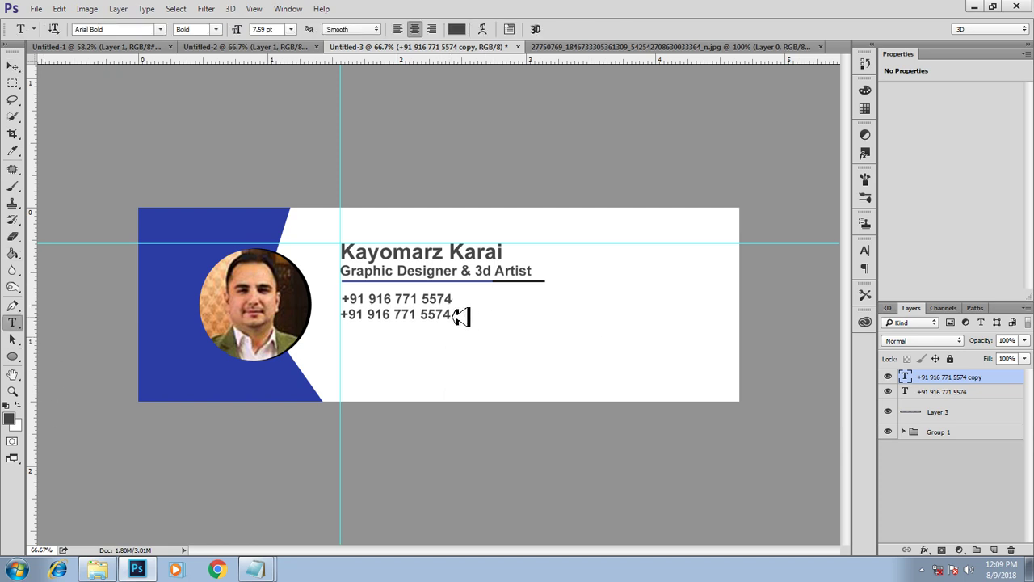
drag(459, 316, 371, 318)
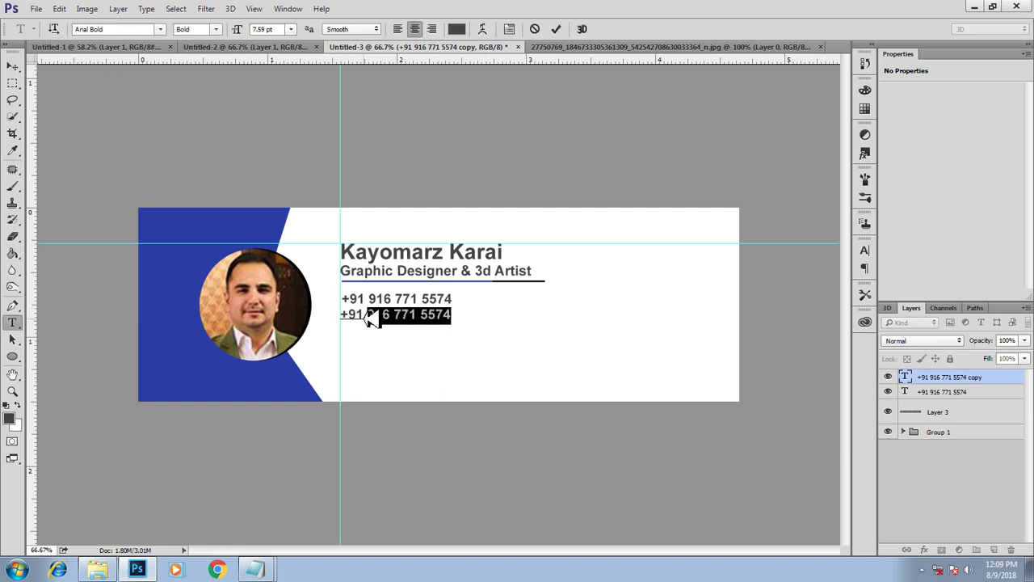
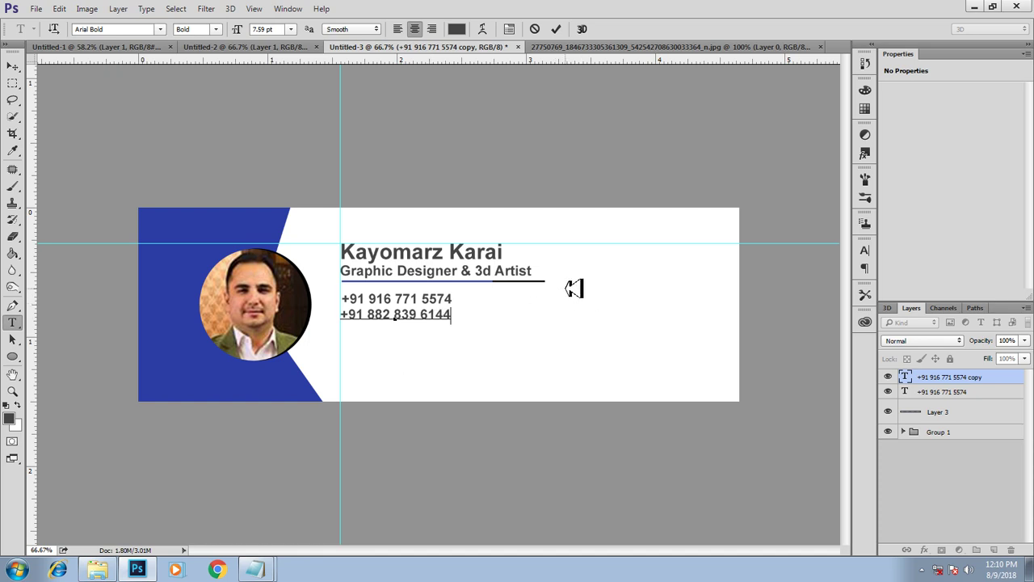
click(13, 67)
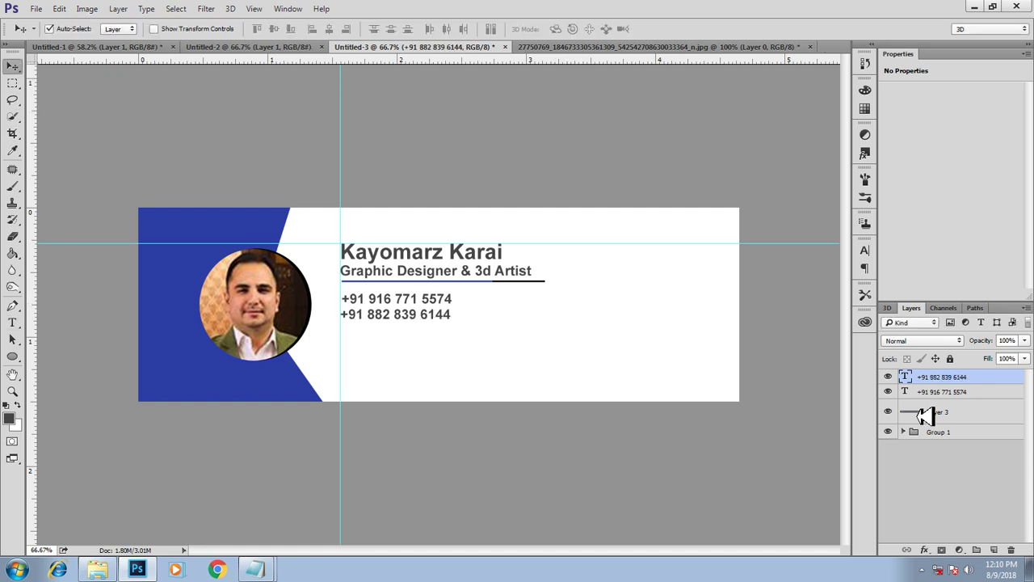
Select both phone number layers and nudge them into position
shift+click(964, 390)
key(shift+Down)
key(Up)
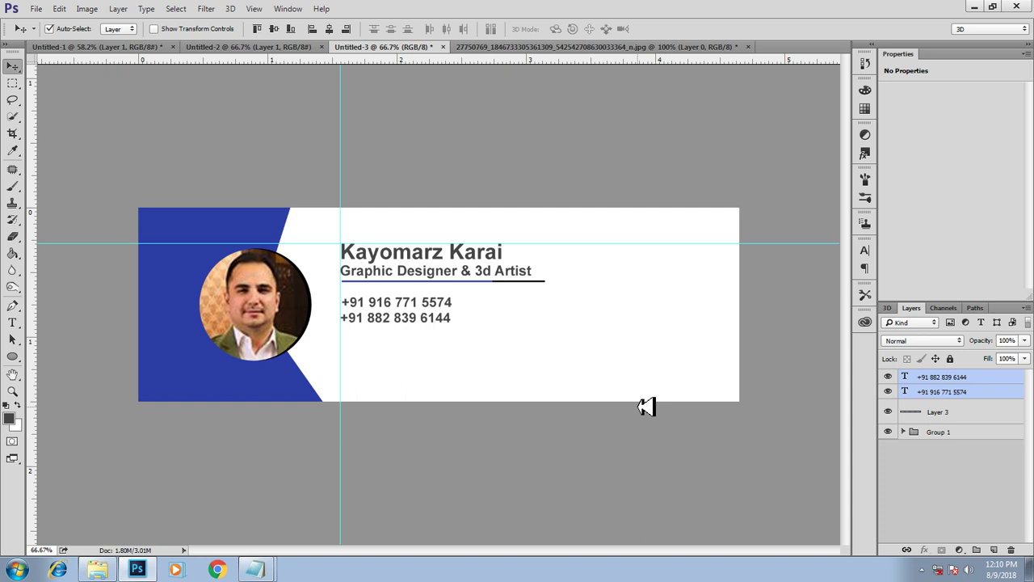
click(922, 568)
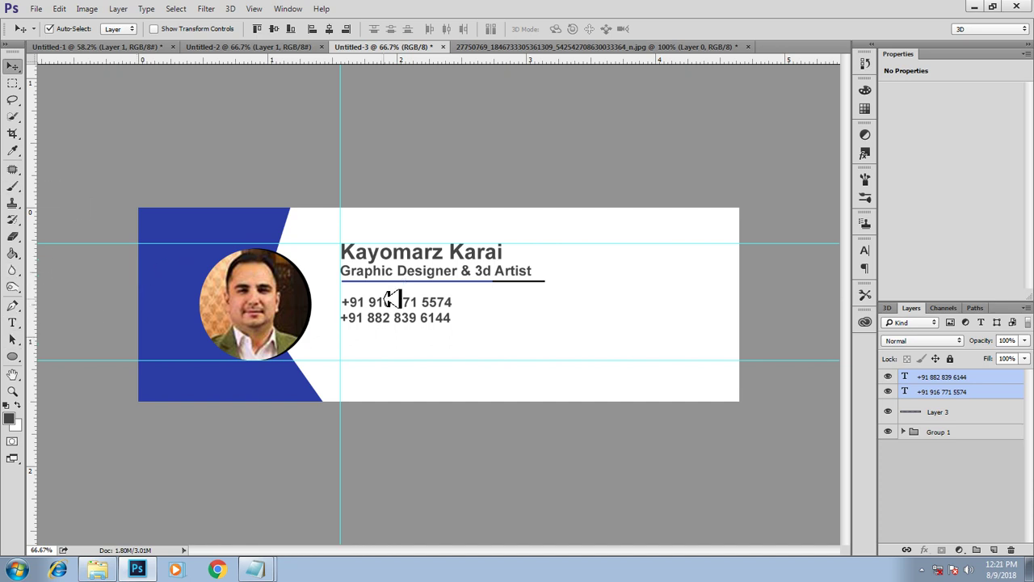
Alt-drag a copy of the first phone number to its right, undoing a stray double copy
drag(424, 301, 582, 301)
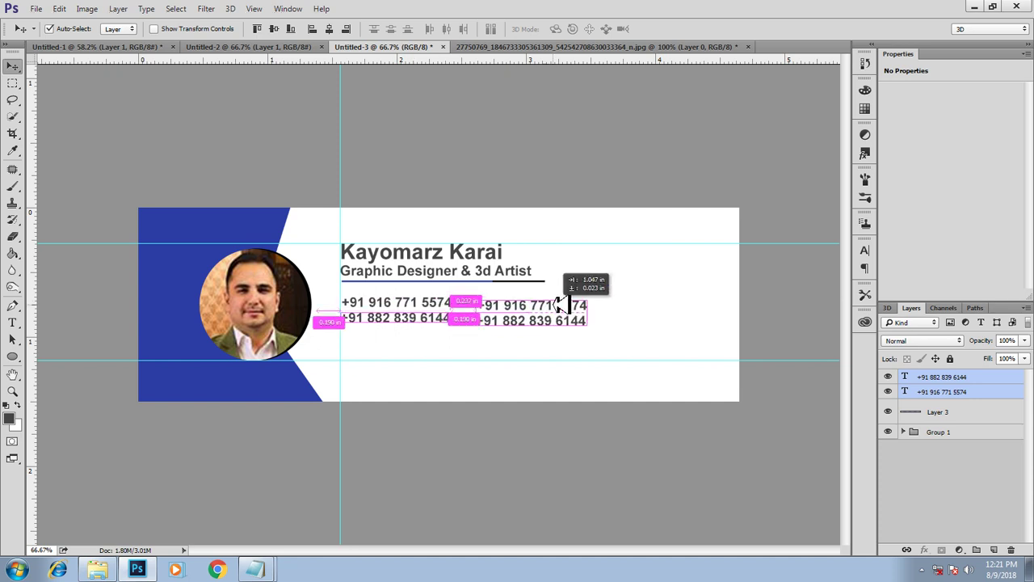
key(ctrl+z)
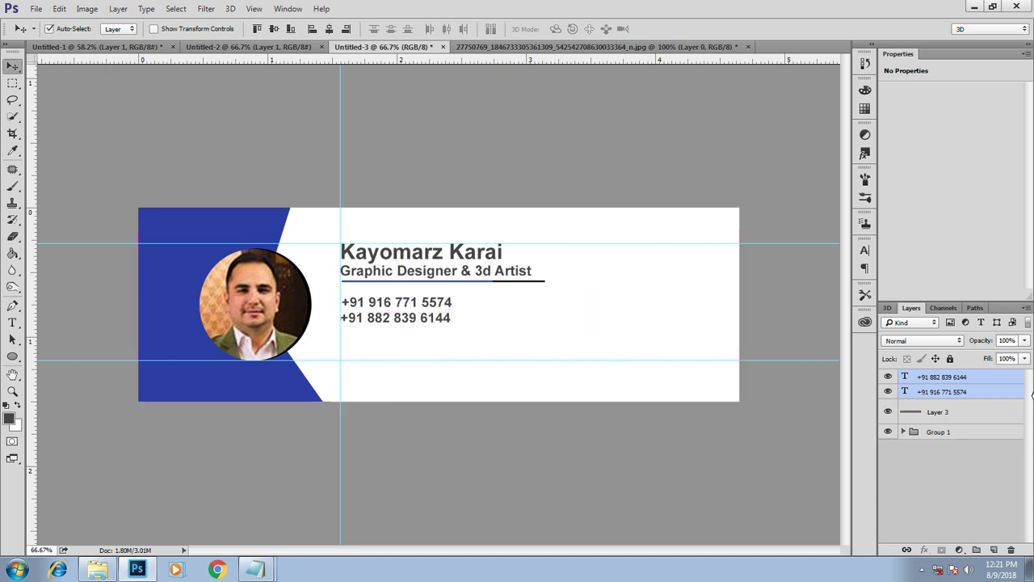
click(970, 377)
drag(434, 302, 556, 303)
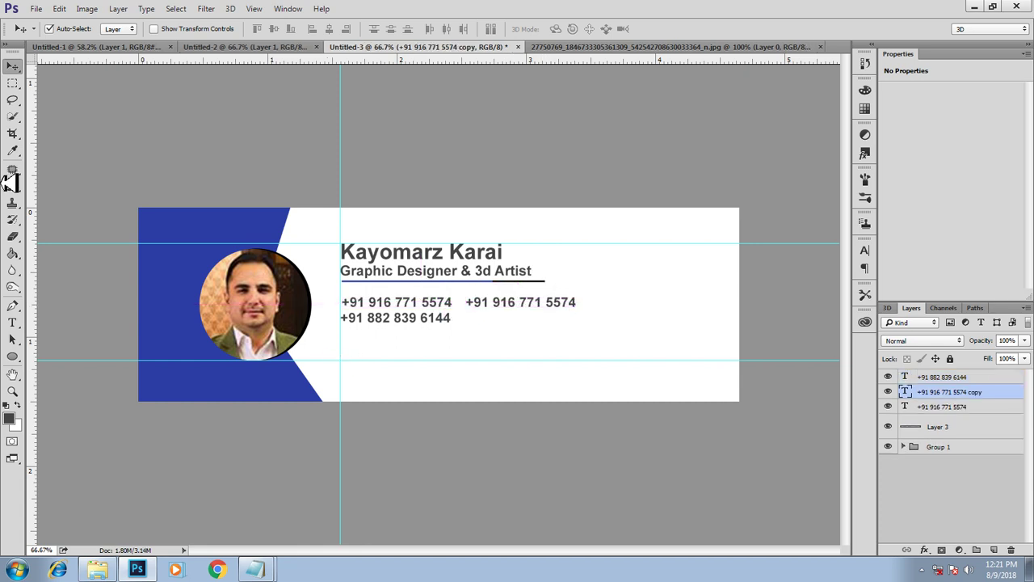
Retype the copied number as "Youtube: kayo tutorials." with a lowercase t
click(12, 321)
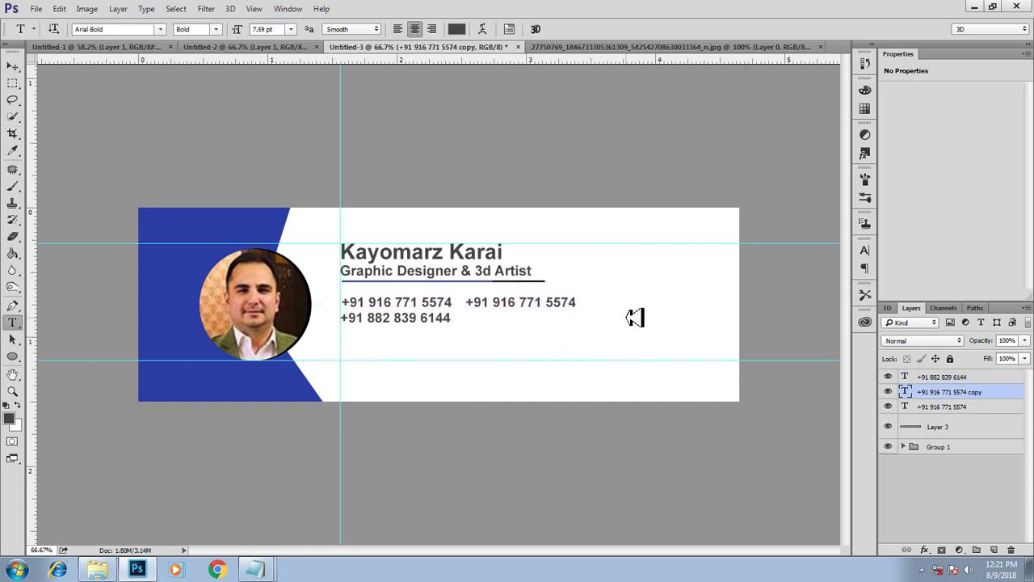
drag(585, 302, 386, 297)
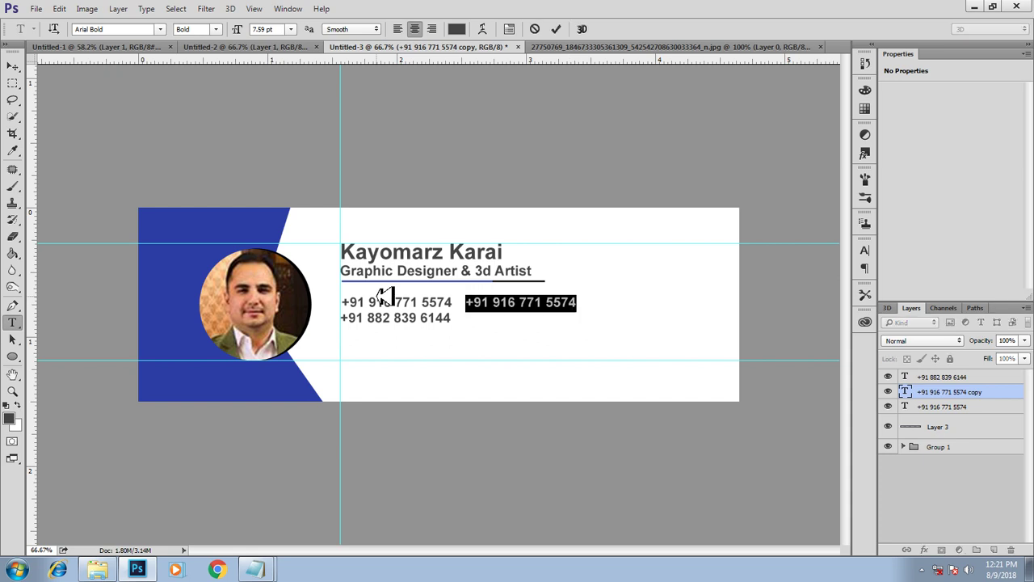
text(Youtube)
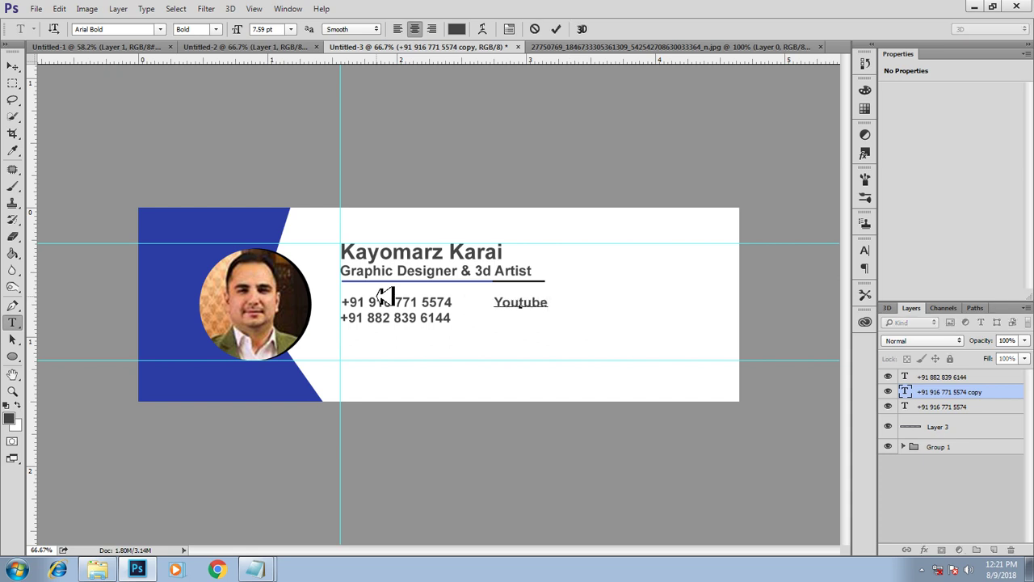
text(: kayo Tutorials)
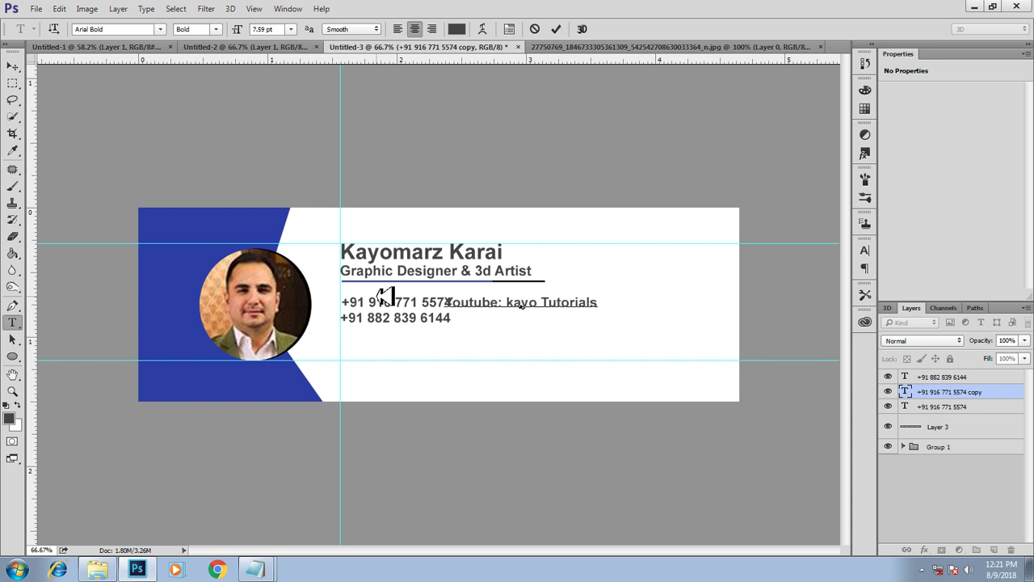
text(.)
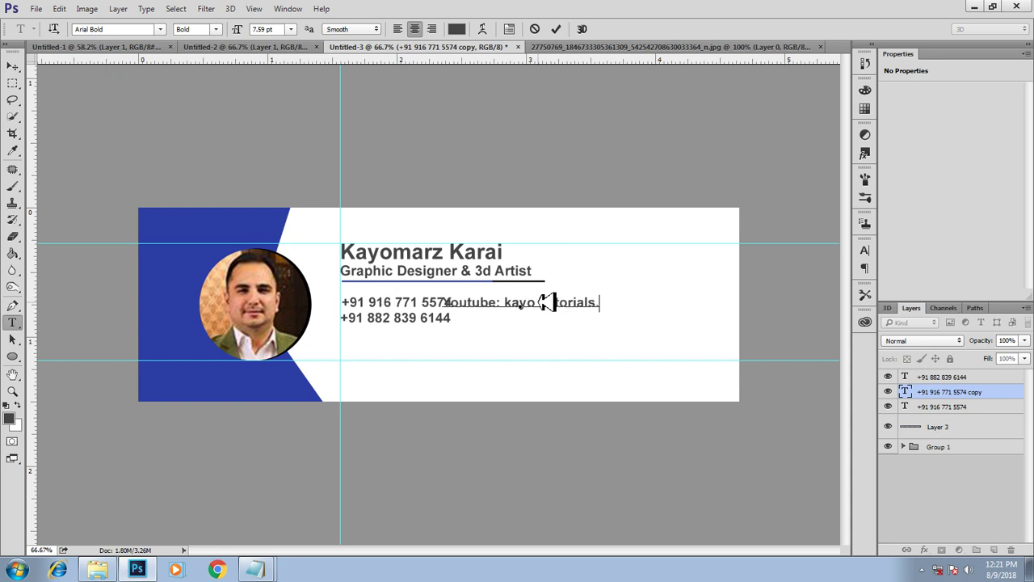
drag(553, 304, 540, 303)
text(t)
click(12, 66)
Shift the Youtube line right and Alt-drag a copy down beside the second phone
drag(532, 304, 560, 300)
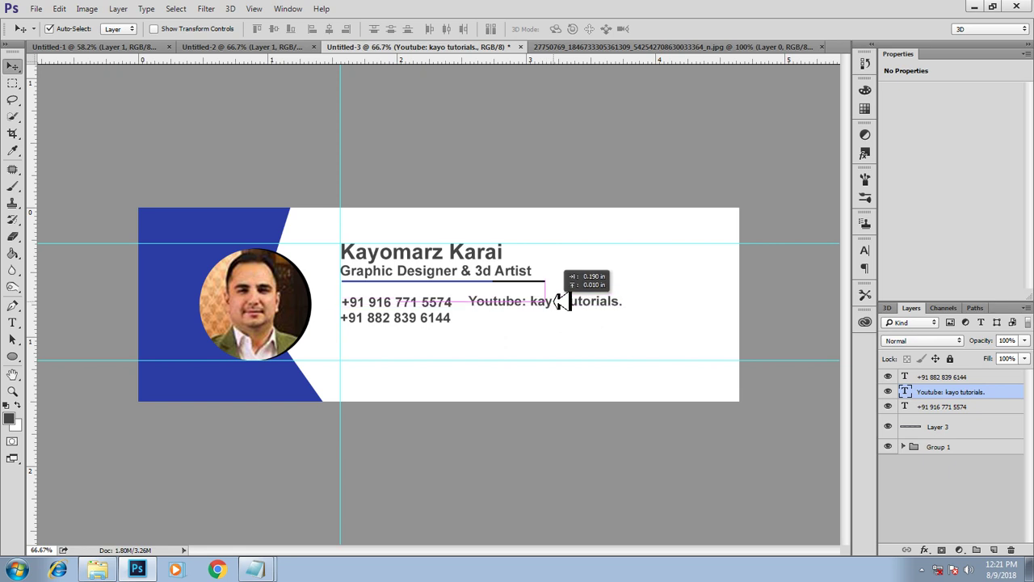
drag(564, 301, 563, 300)
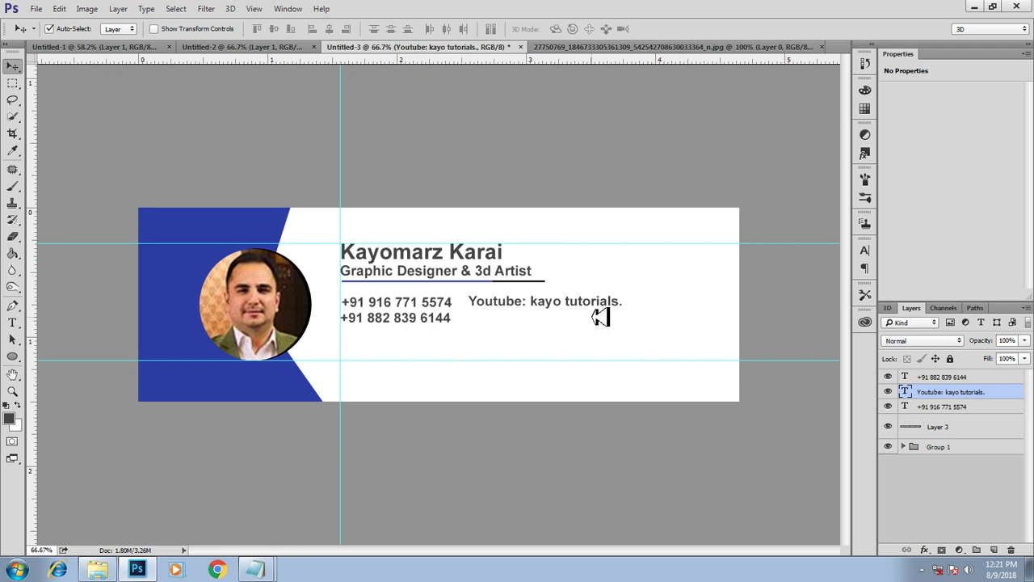
right_click(514, 303)
click(521, 312)
drag(514, 303, 513, 318)
Retype the lower copy as the contact e-mail address, align it under the Youtube line, and reselect it
click(12, 323)
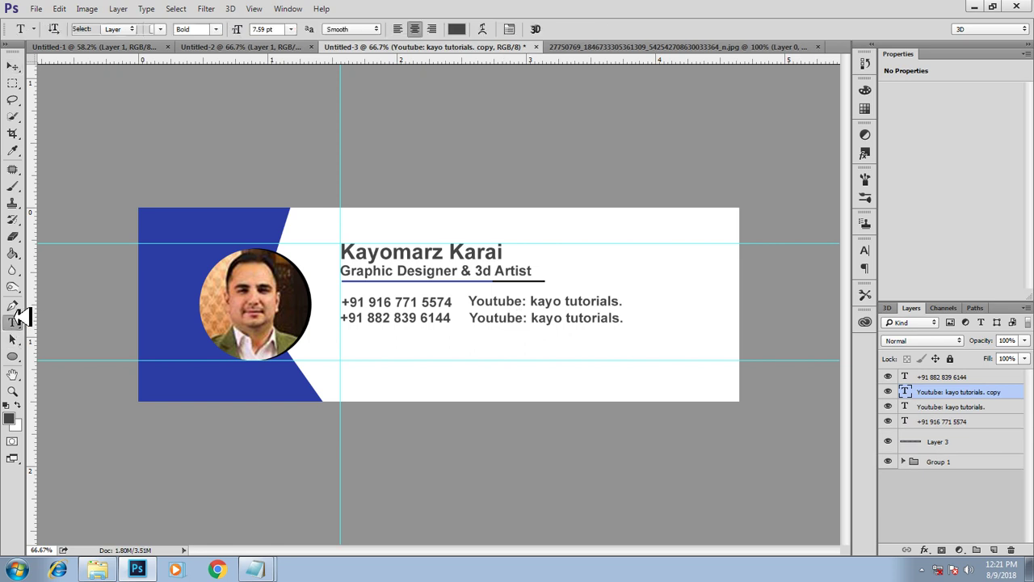
drag(632, 319, 467, 320)
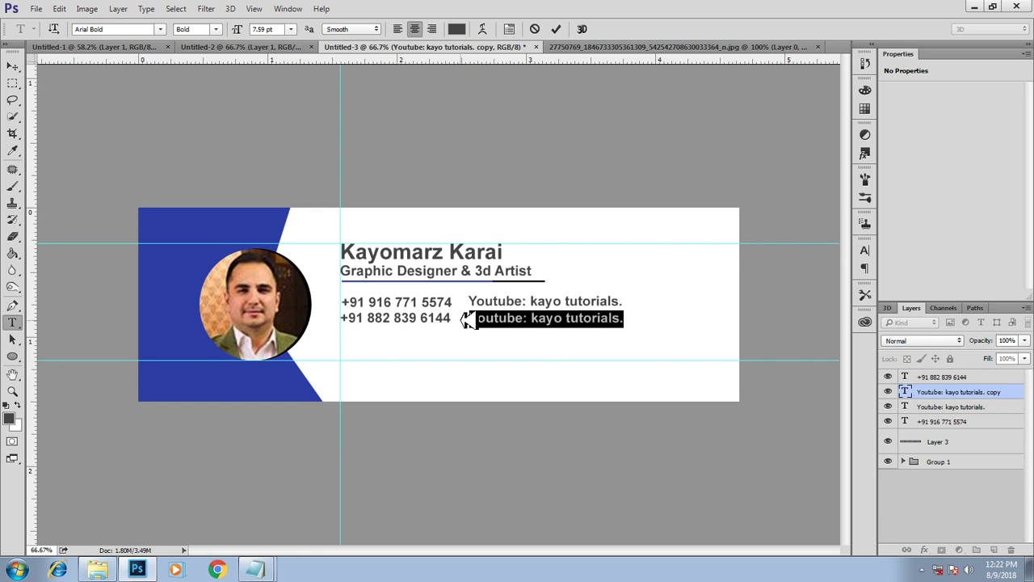
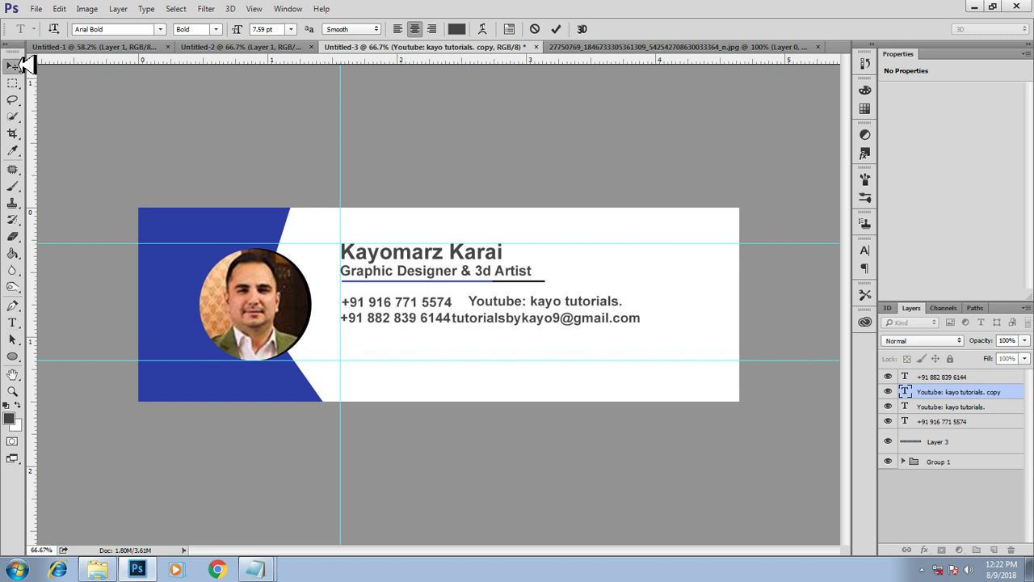
click(12, 66)
drag(505, 317, 521, 318)
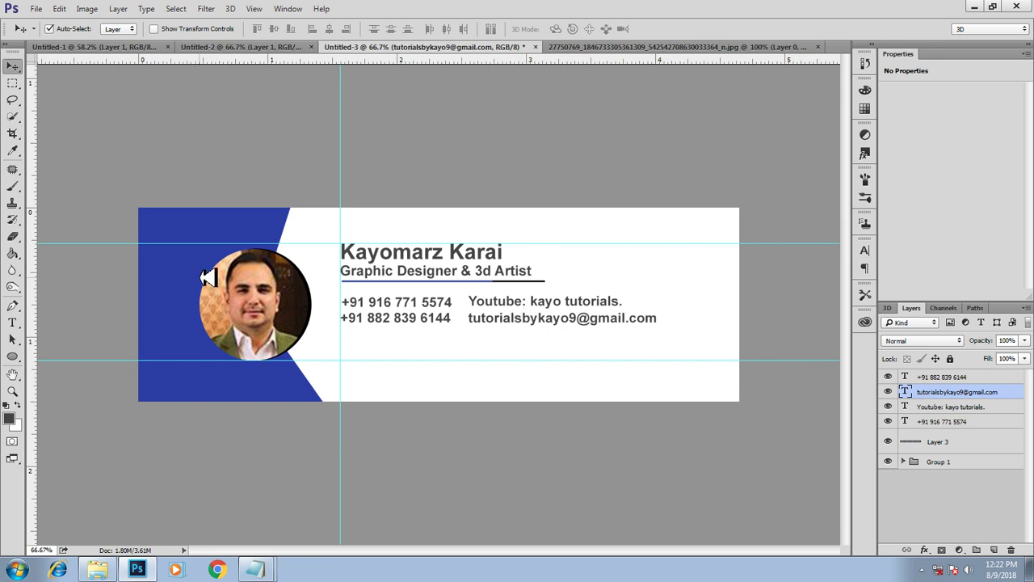
click(13, 322)
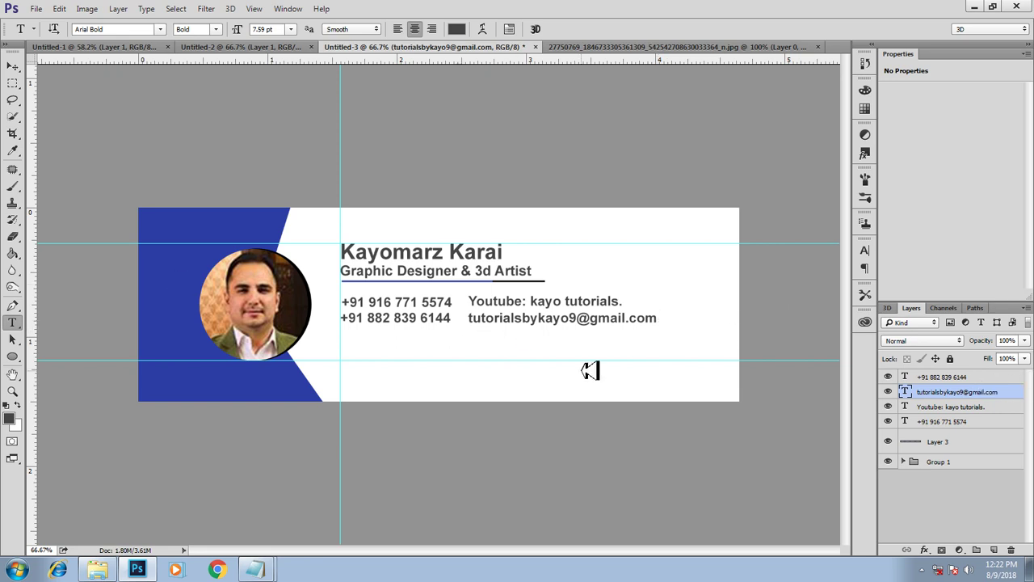
drag(664, 324, 456, 301)
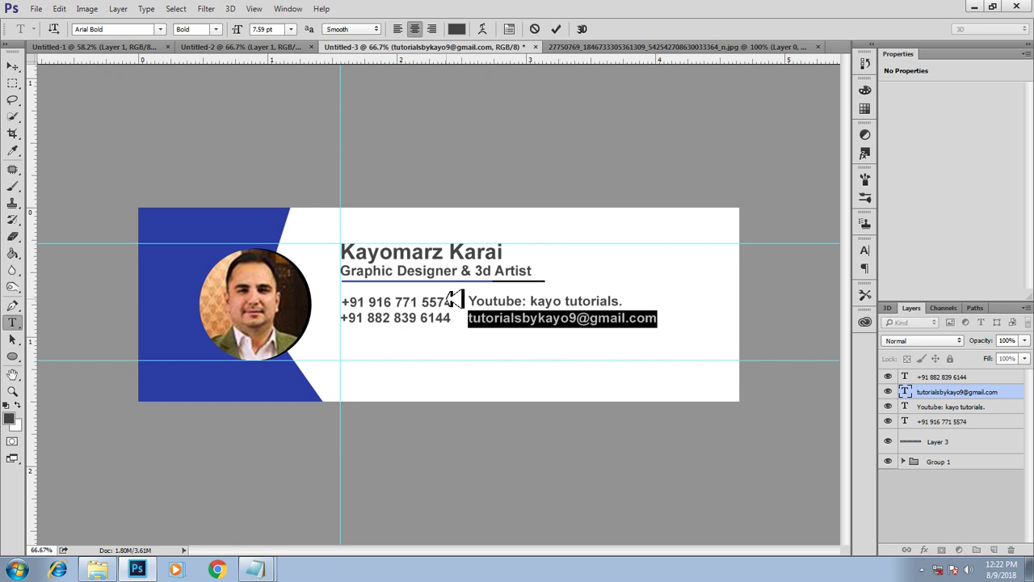
Set the e-mail text colour to black
click(9, 418)
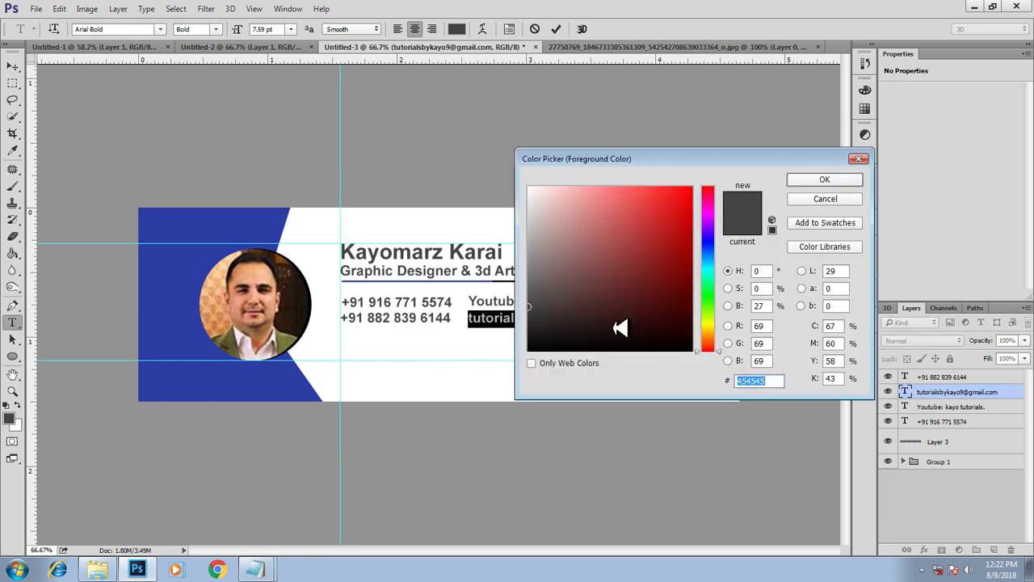
drag(622, 328, 695, 358)
click(827, 180)
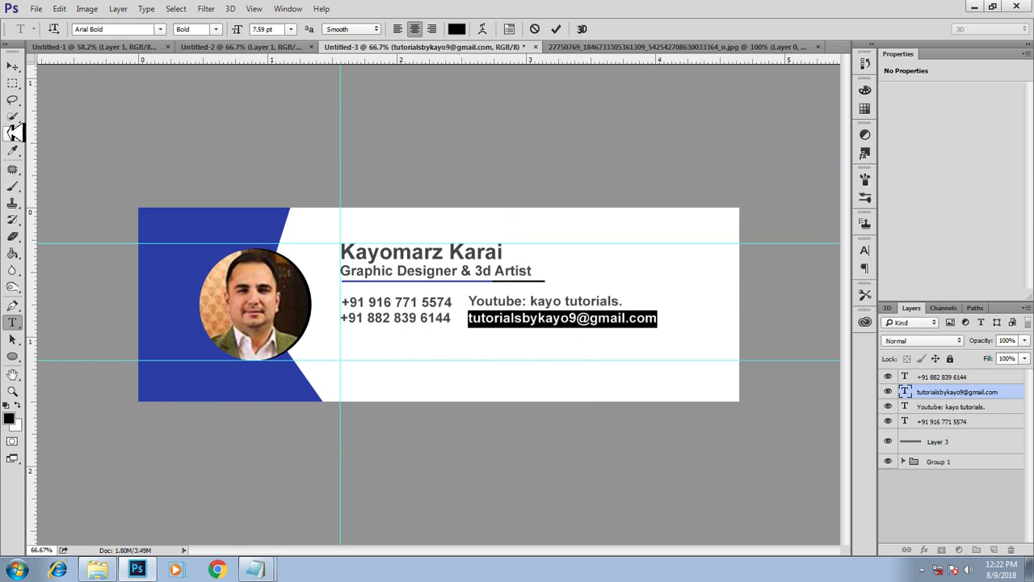
click(14, 66)
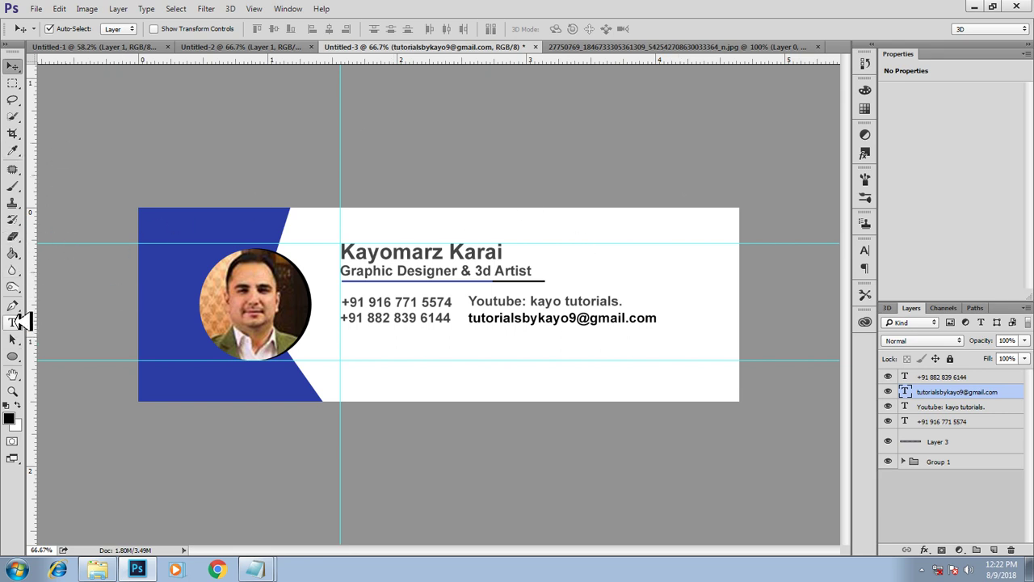
Colour the Youtube line's text bright red
click(12, 322)
drag(620, 302, 469, 302)
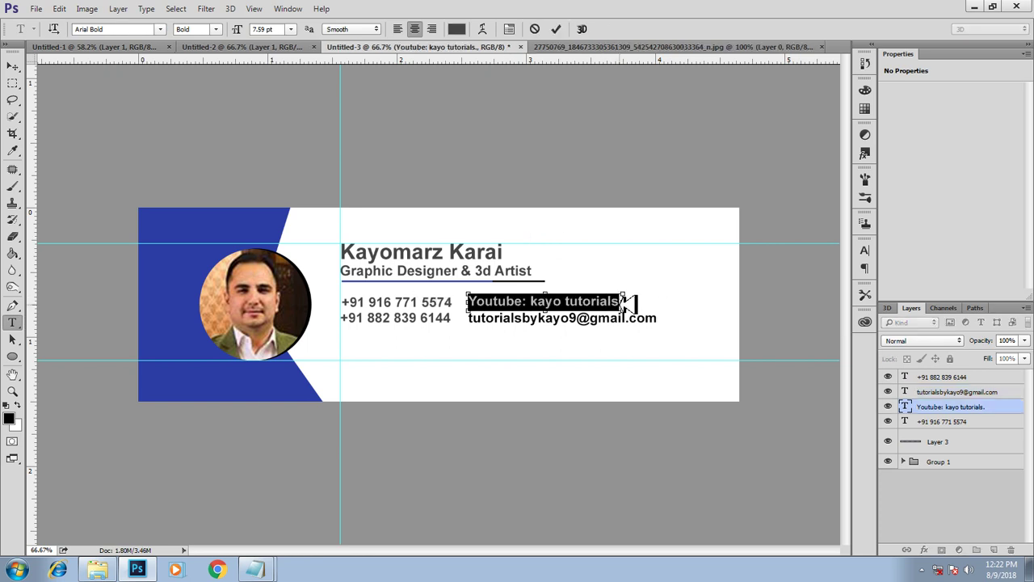
click(9, 418)
drag(671, 246, 705, 187)
click(856, 179)
click(13, 65)
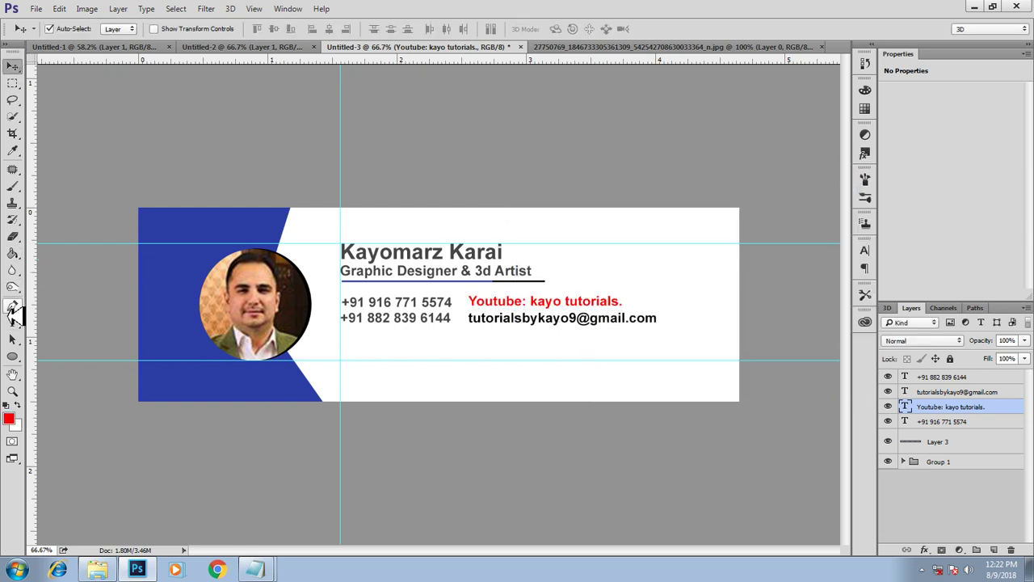
Recolour the e-mail line red to match the Youtube line
click(12, 321)
drag(659, 317, 396, 302)
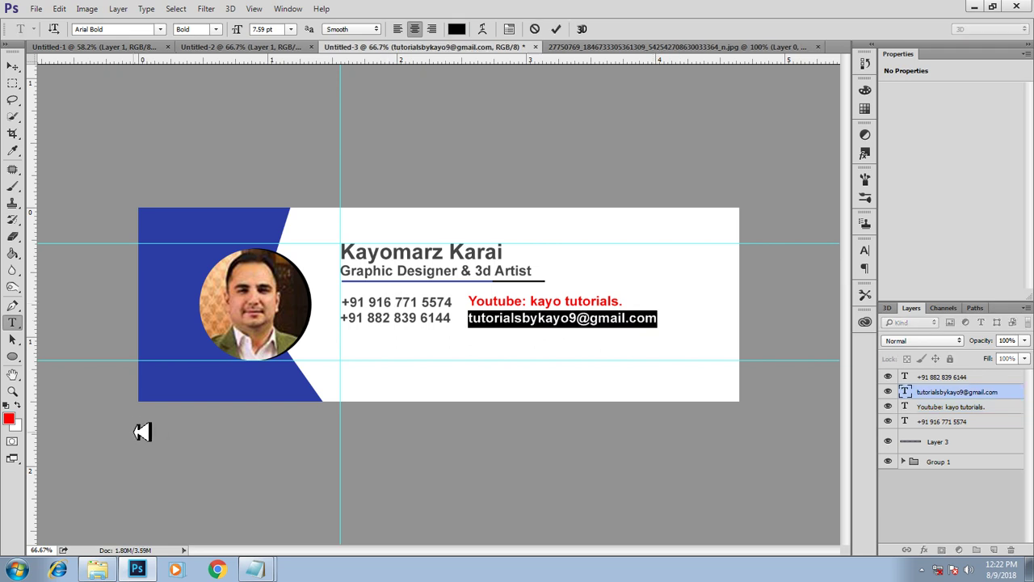
click(9, 417)
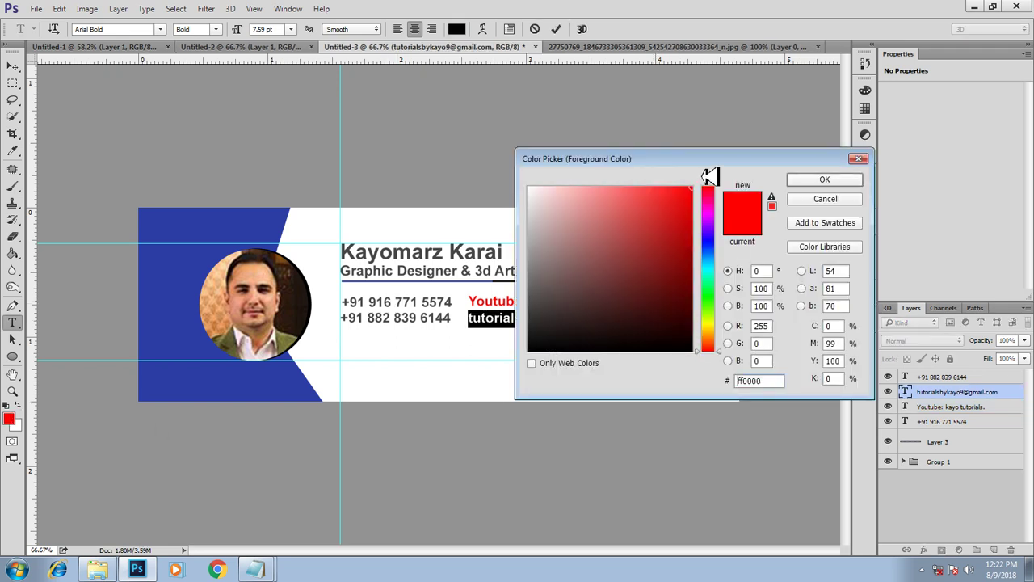
click(841, 178)
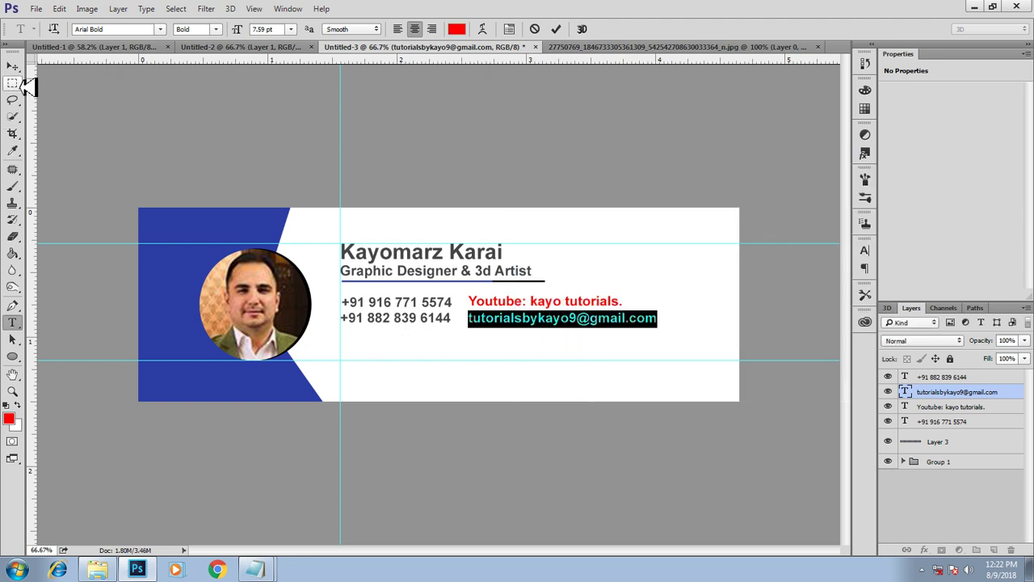
click(12, 65)
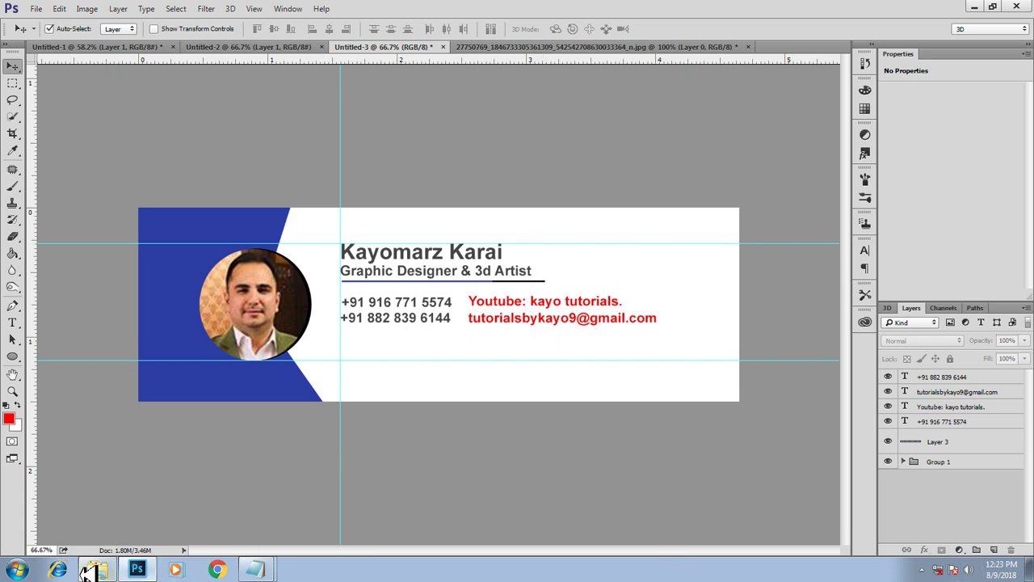
Switch to the Roll-Over-Social-Buttons.png image and try, then cancel, a crop around the Facebook tile
click(928, 567)
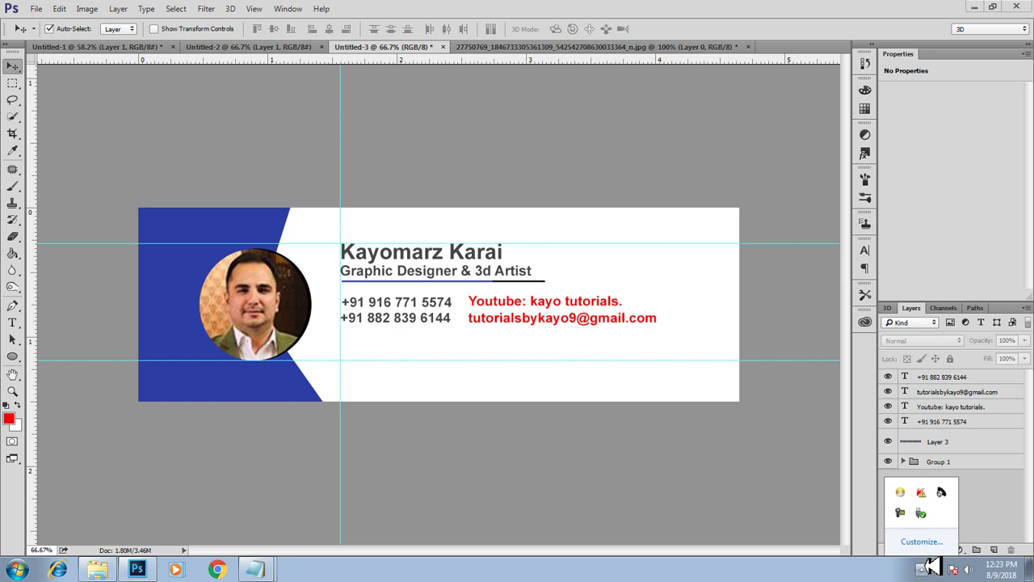
click(907, 515)
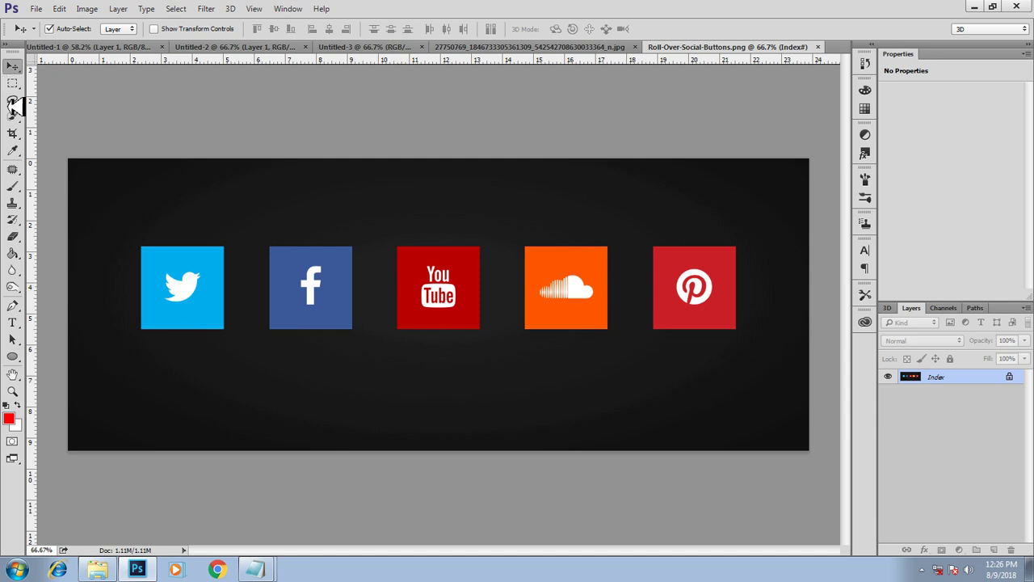
click(12, 133)
drag(271, 245, 360, 328)
key(Escape)
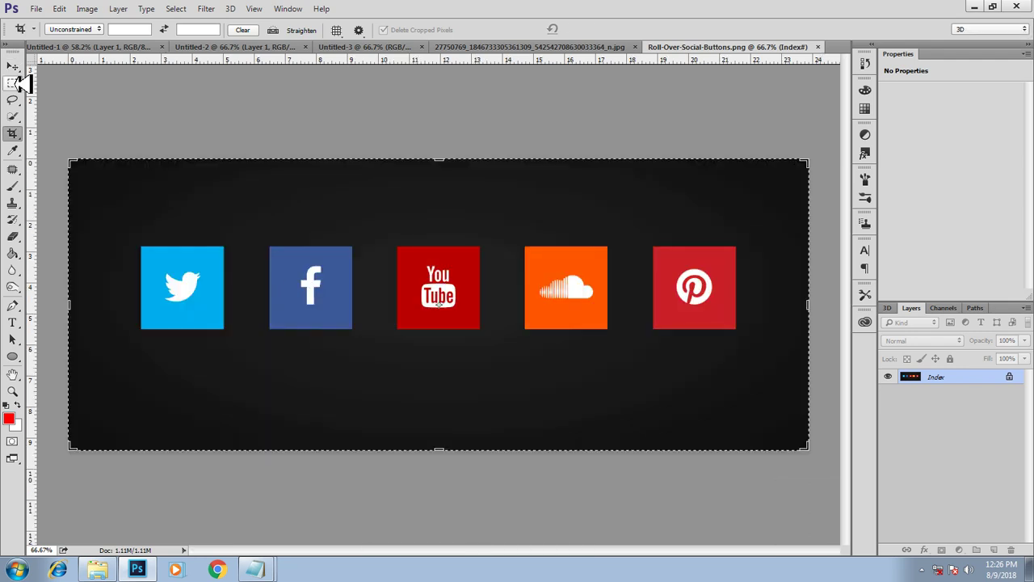
Convert the image to RGB Color and cut the Facebook tile onto its own layer
click(17, 83)
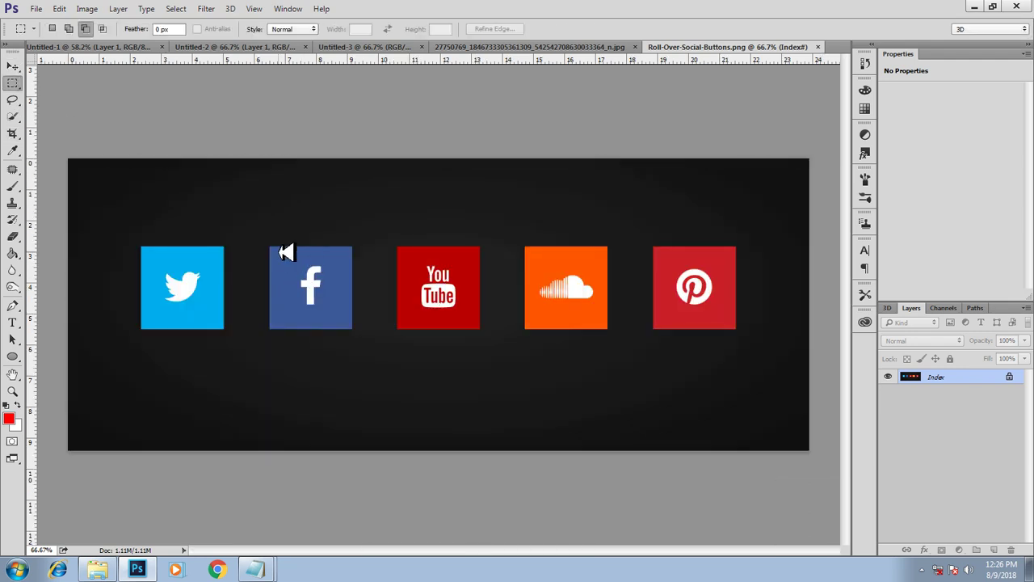
drag(270, 247, 353, 328)
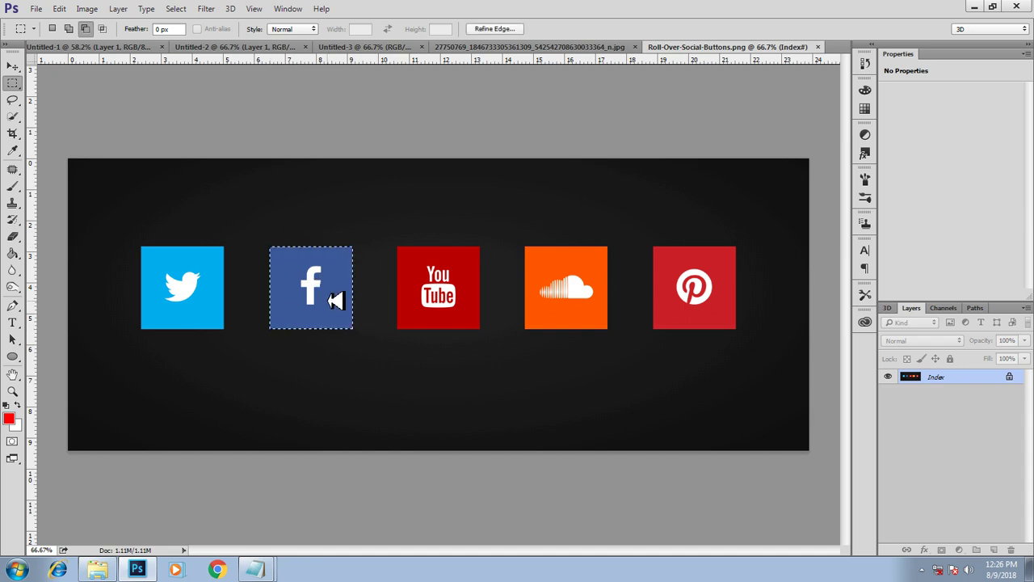
right_click(336, 299)
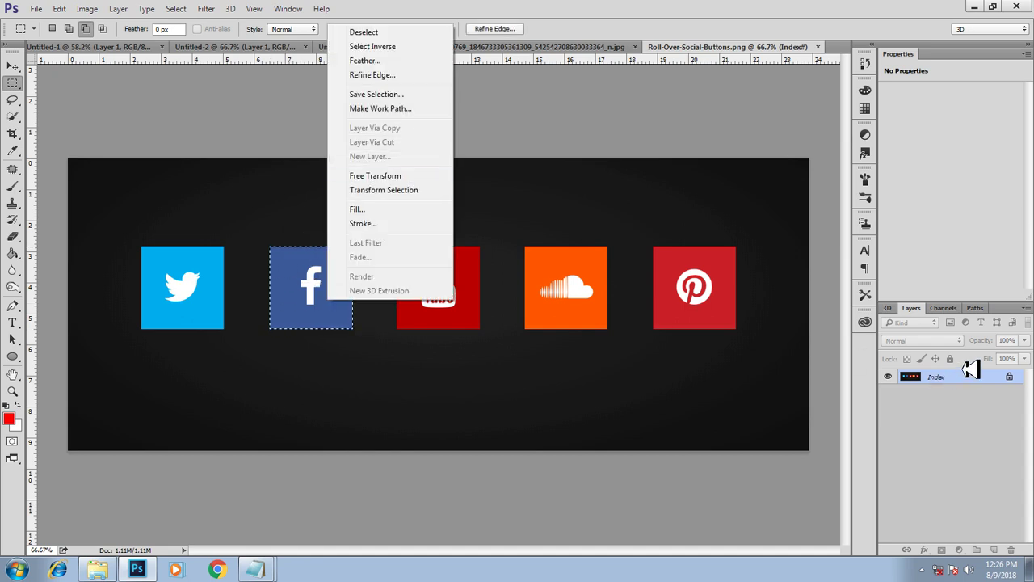
click(87, 8)
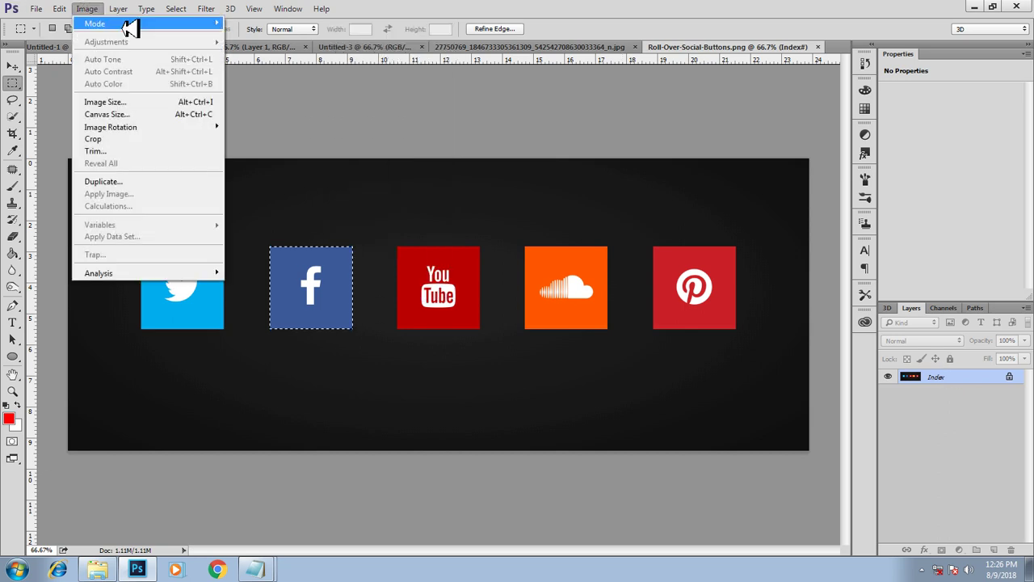
mouse_move(121, 23)
click(264, 71)
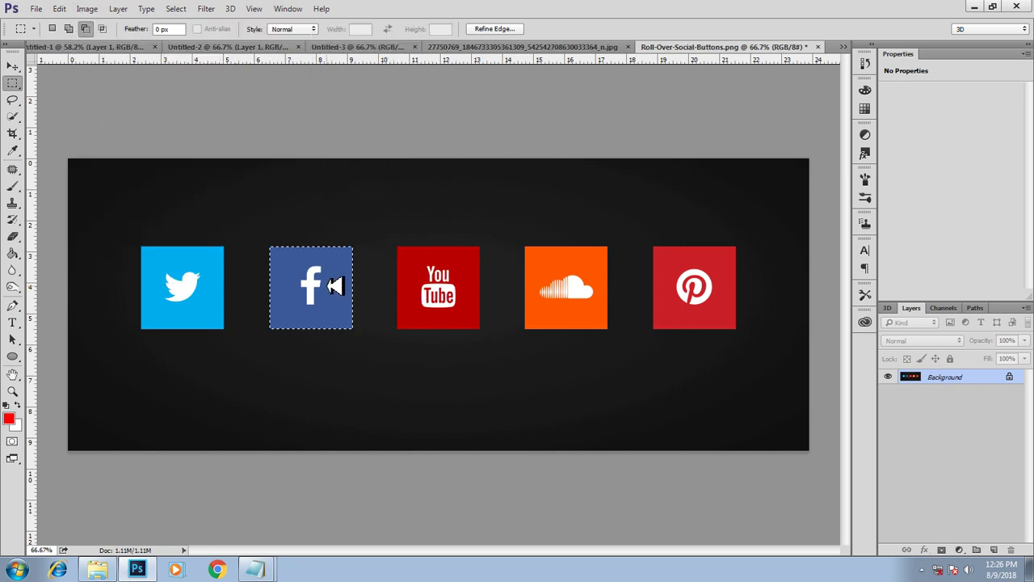
right_click(327, 282)
click(370, 129)
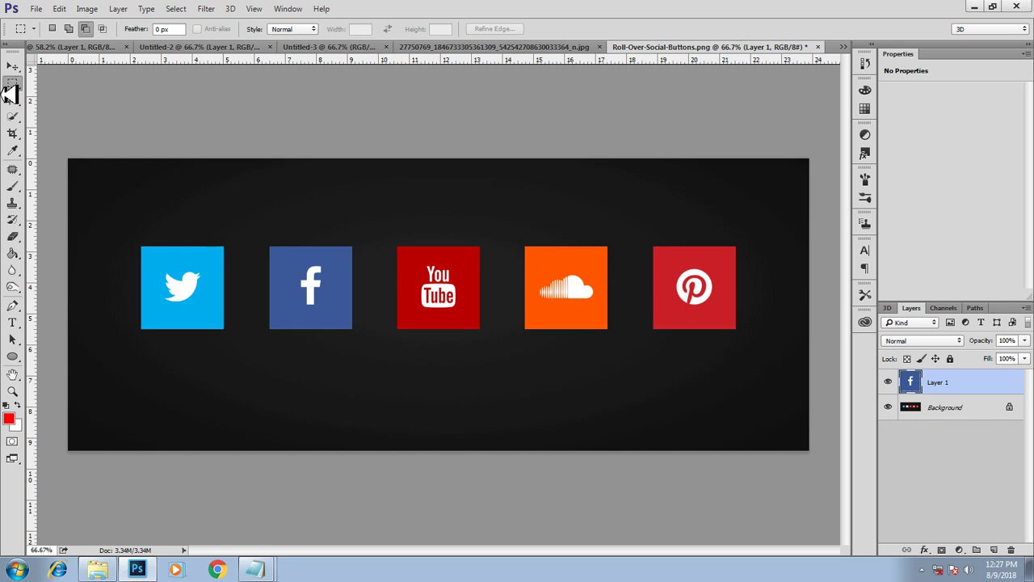
click(12, 66)
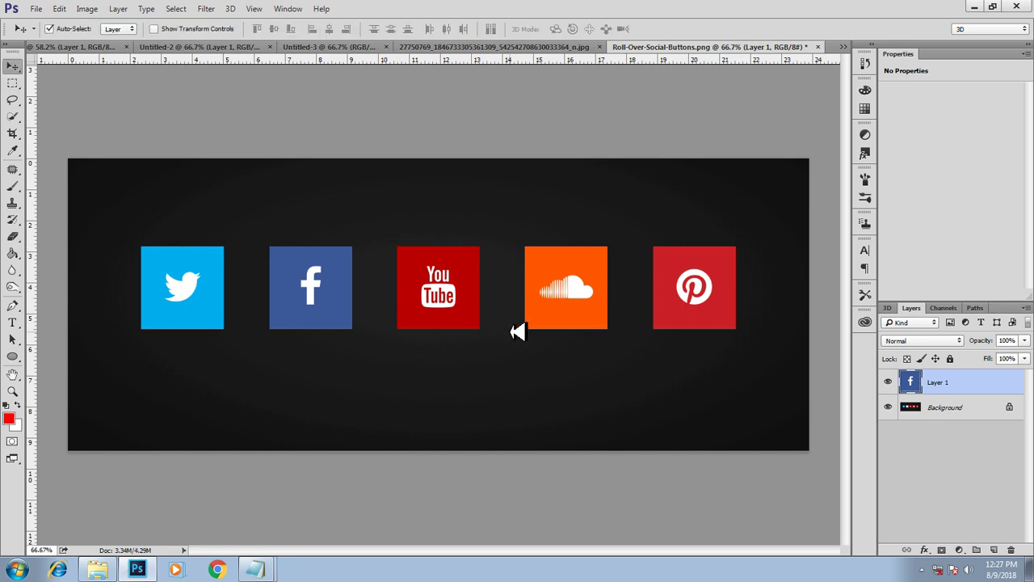
Unlock the background as Layer 0, cut the YouTube tile to a layer, and drag Facebook to the signature
click(13, 81)
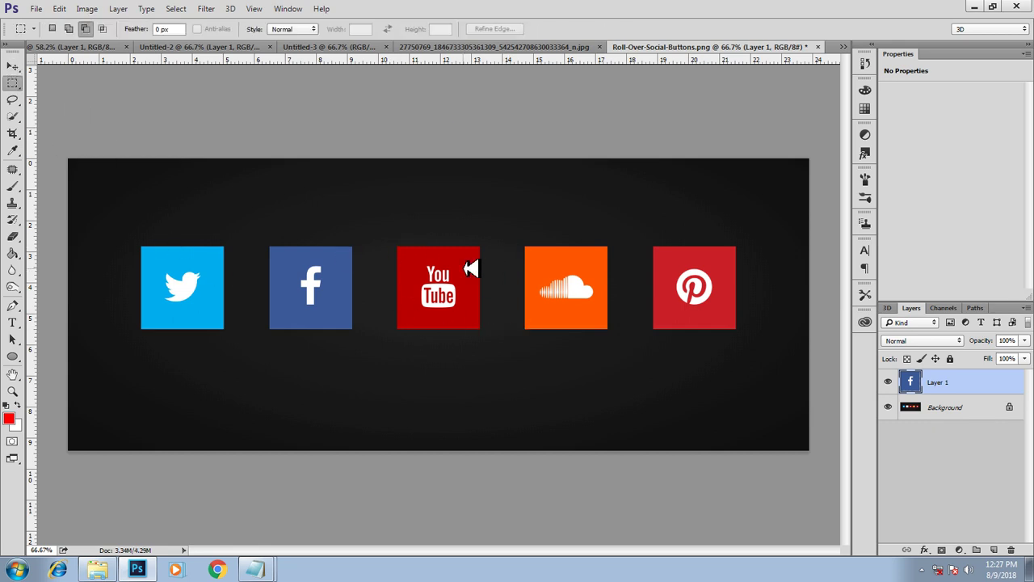
drag(398, 247, 485, 329)
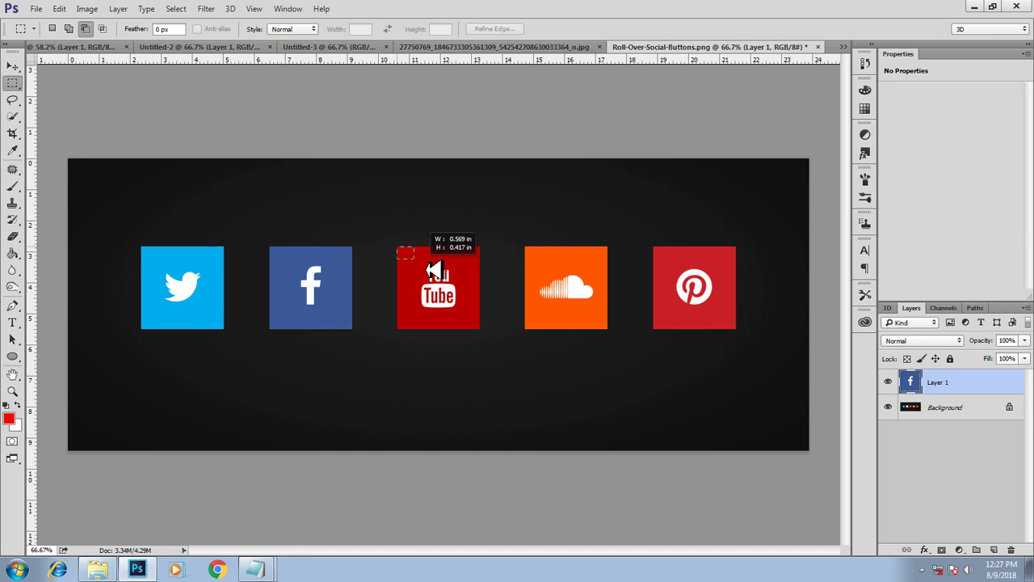
right_click(485, 330)
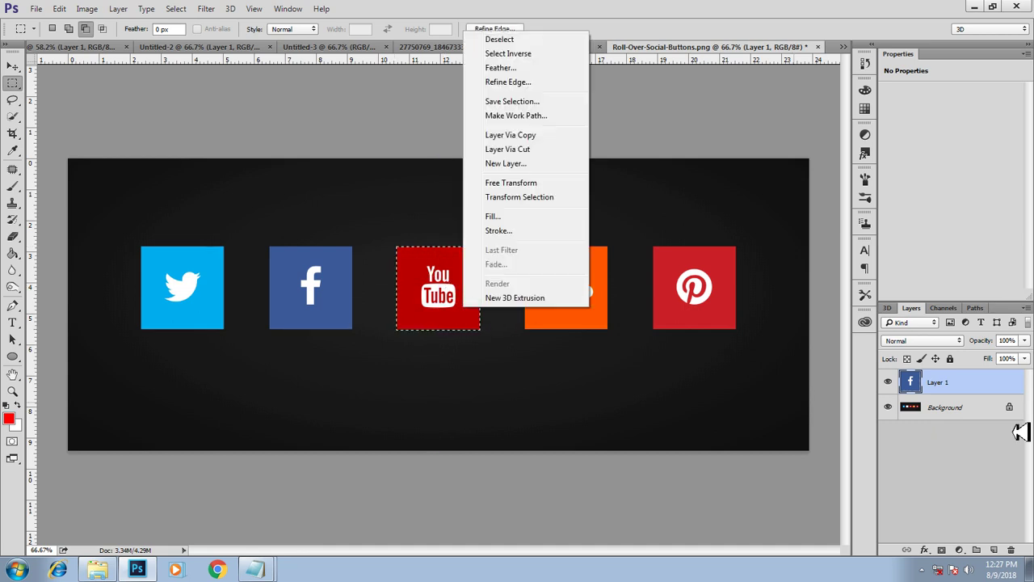
double_click(946, 406)
click(637, 181)
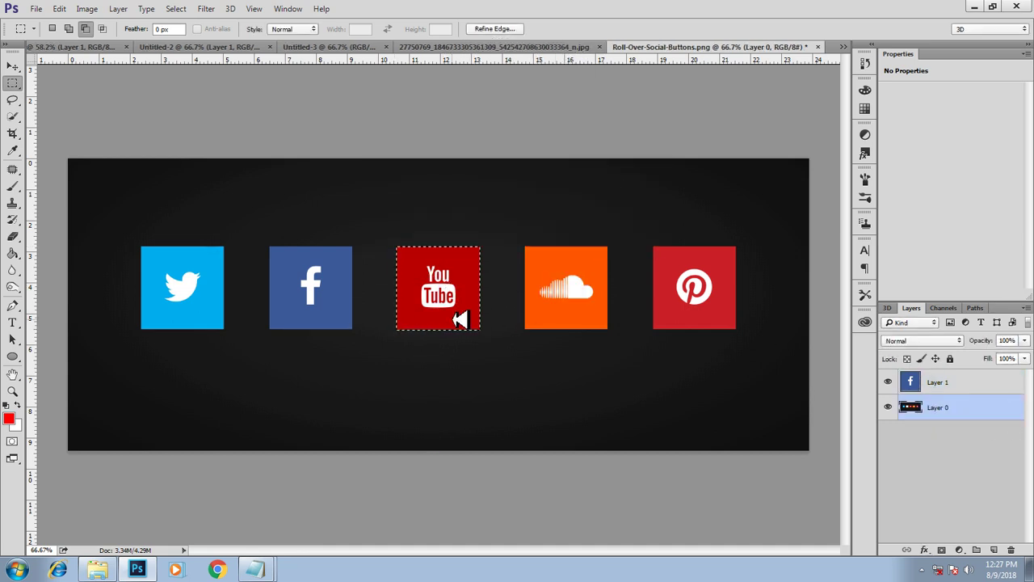
right_click(454, 307)
click(509, 154)
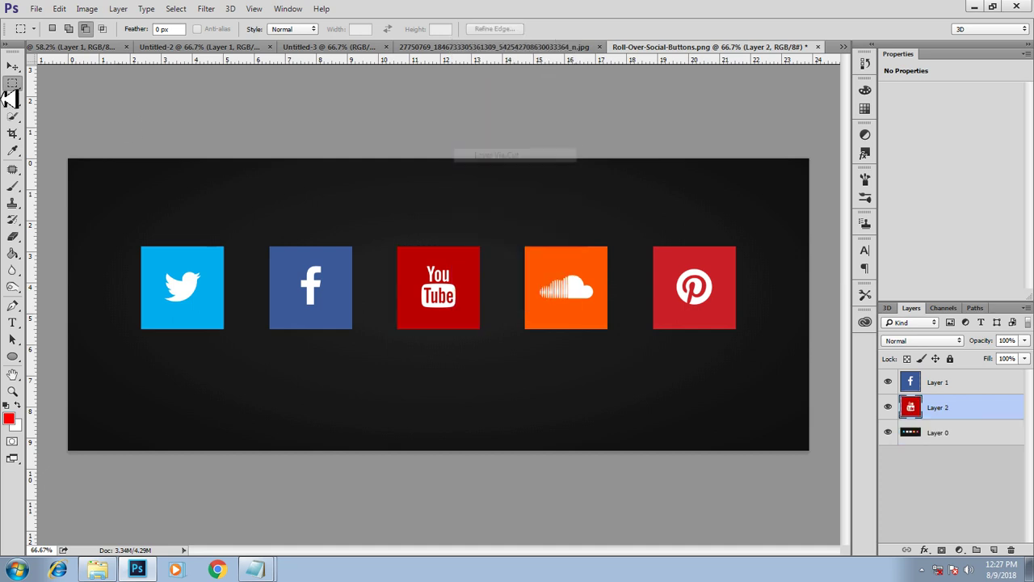
click(12, 66)
drag(313, 287, 540, 47)
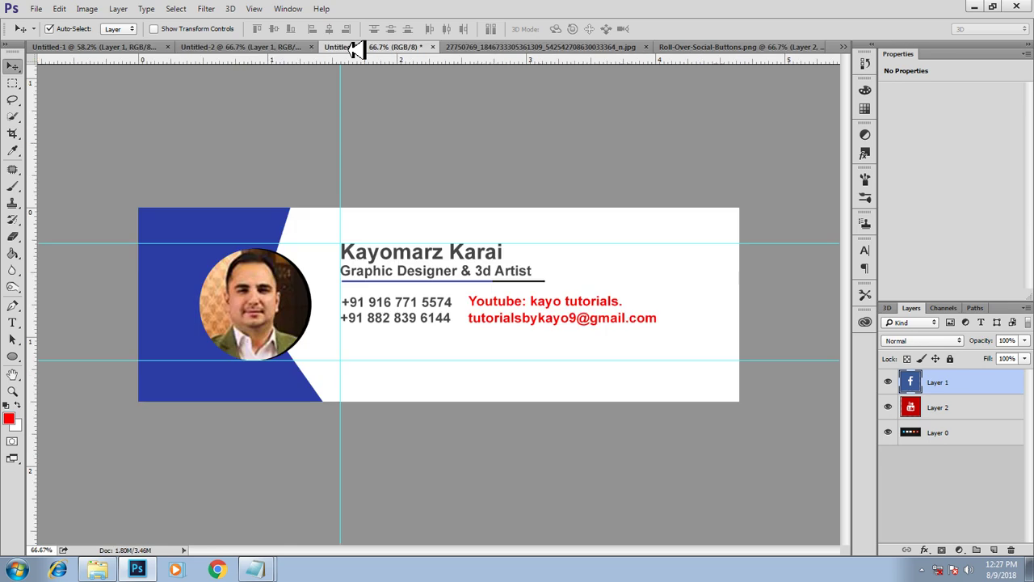
Bring the Facebook tile into the banner as Layer 4, scale it to about 37%, and place it top-right
drag(540, 47, 577, 275)
key(ctrl+t)
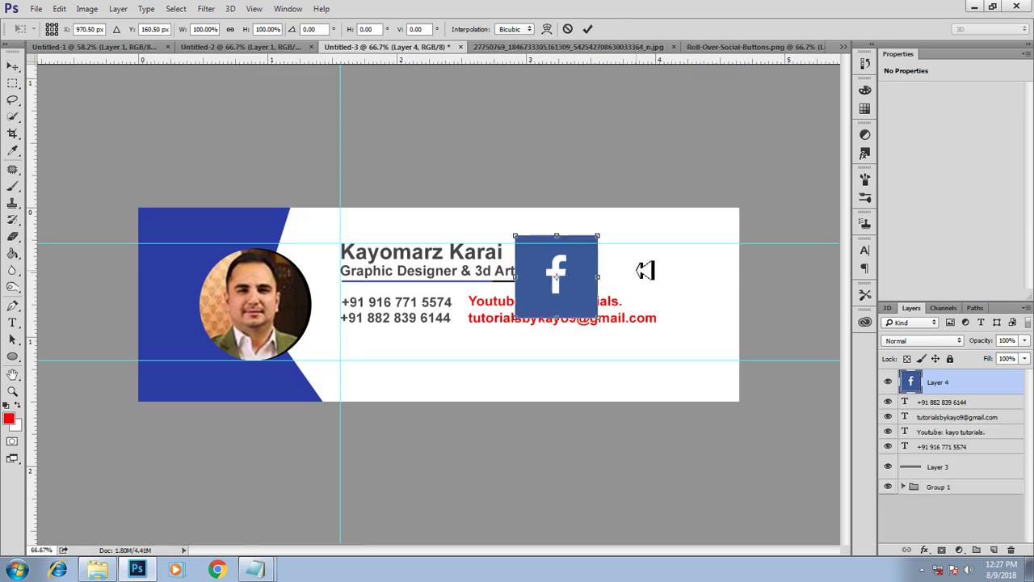
drag(598, 236, 590, 268)
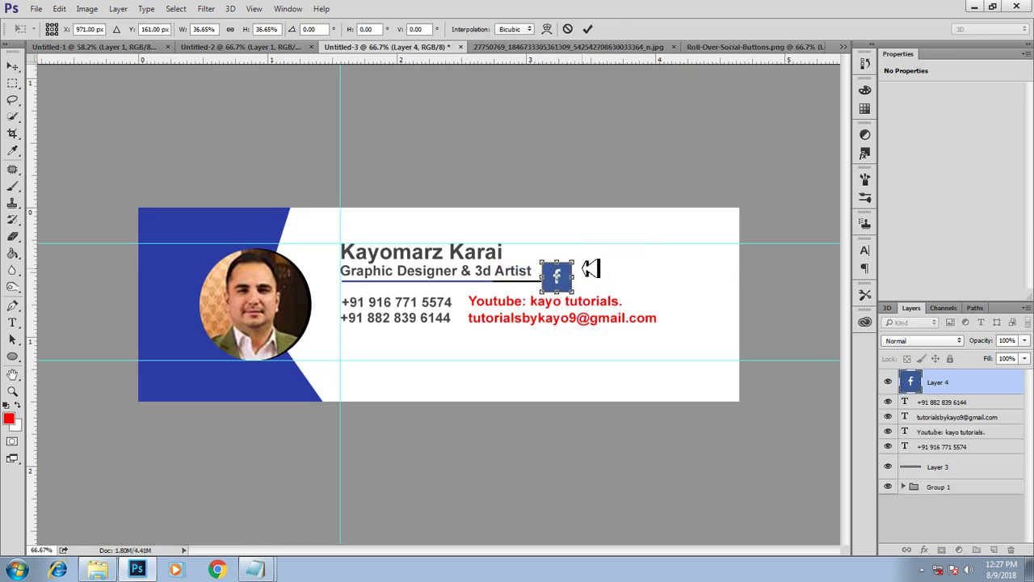
key(Return)
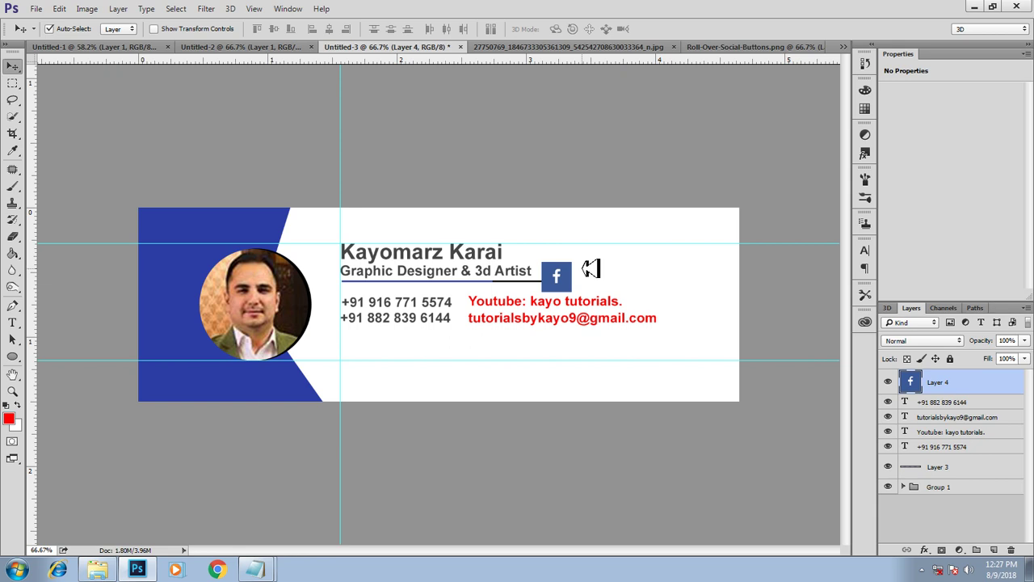
drag(560, 277, 610, 236)
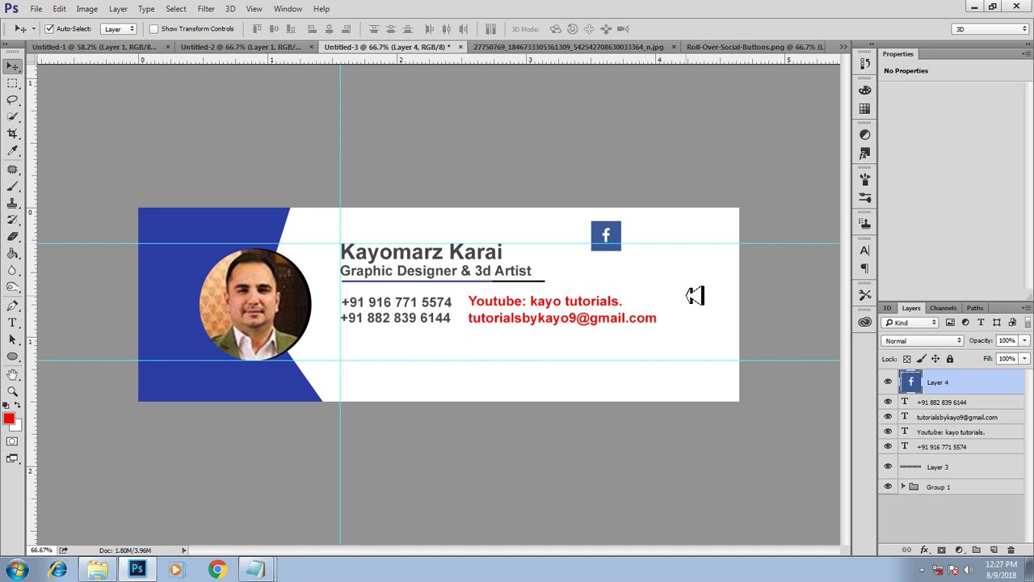
key(ctrl+plus)
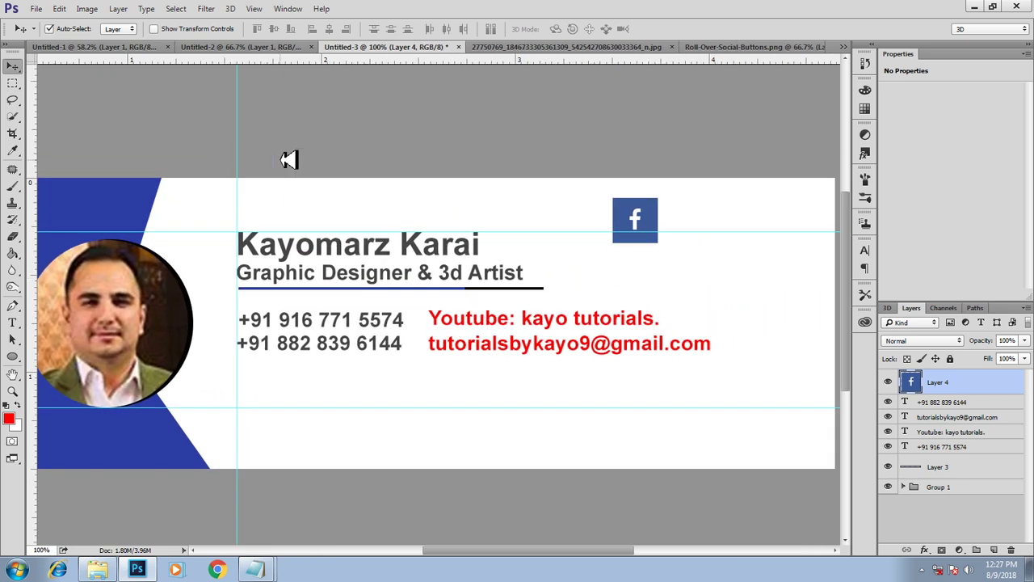
Fill a thin 3 px-feathered strip below the Facebook icon with black
click(12, 83)
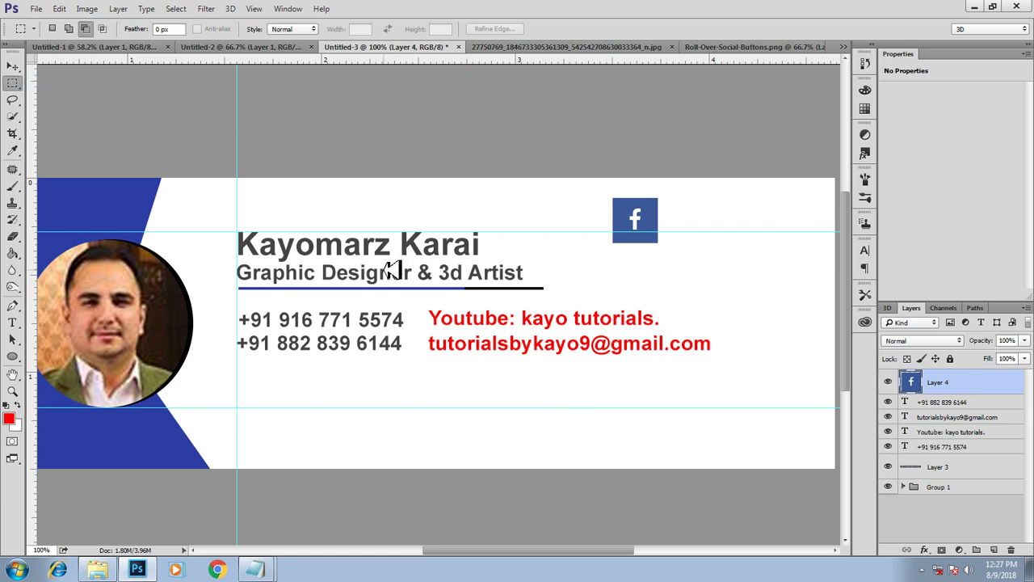
key(ctrl+plus)
scroll(619, 180, right, 3)
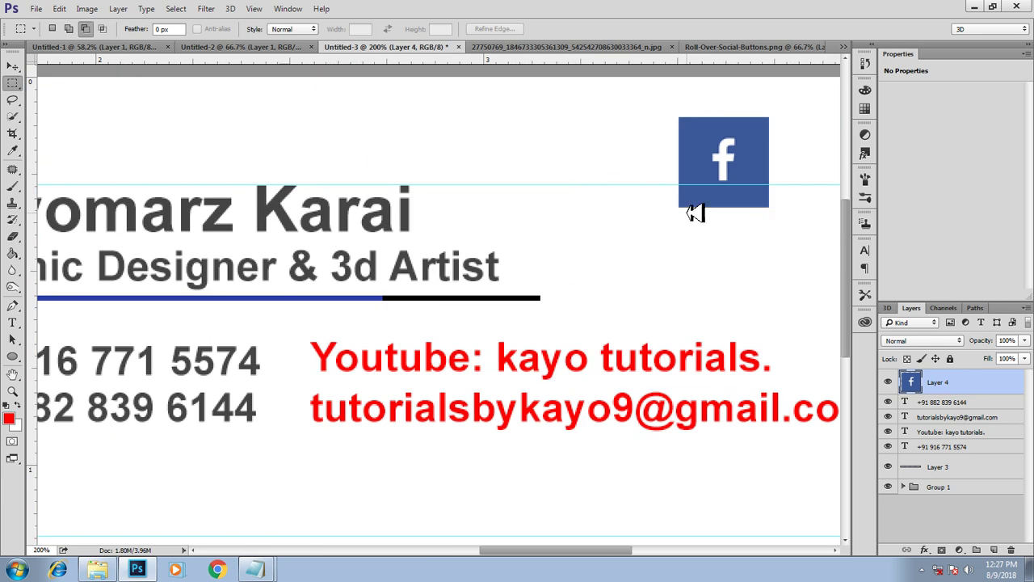
click(178, 29)
text(3)
key(Return)
drag(680, 211, 774, 219)
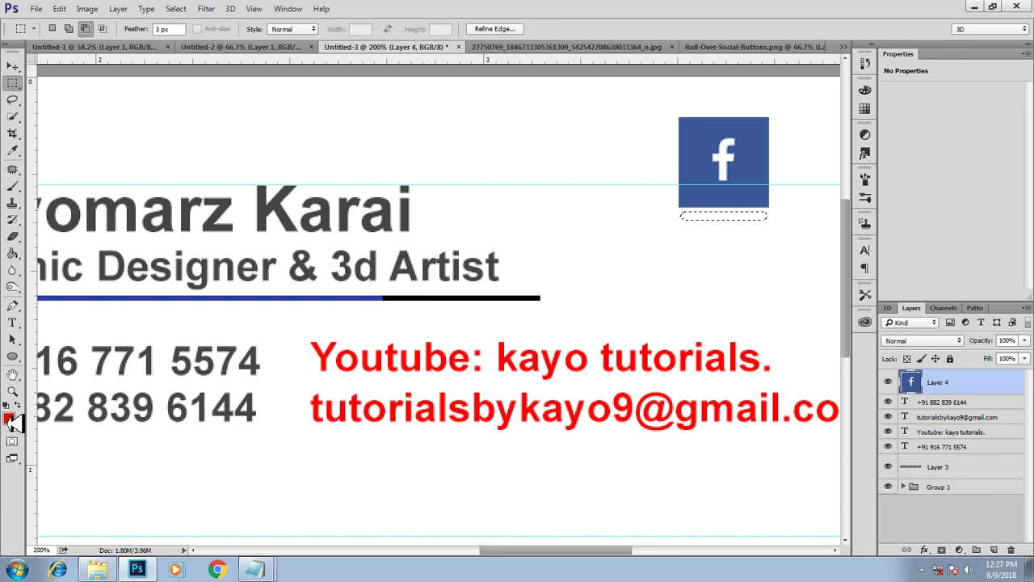
click(10, 419)
drag(637, 301, 720, 362)
click(818, 176)
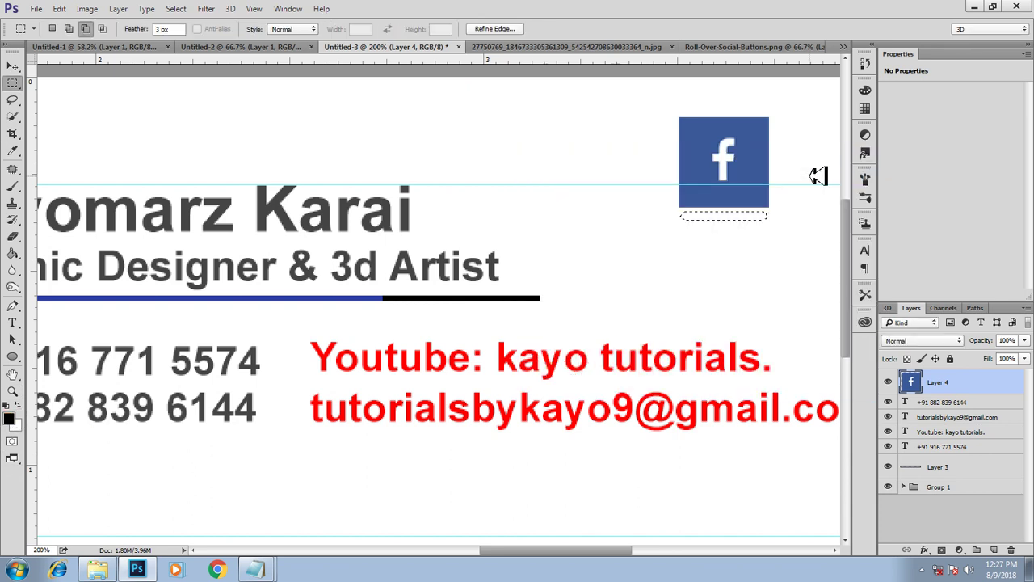
key(alt+BackSpace)
key(ctrl+d)
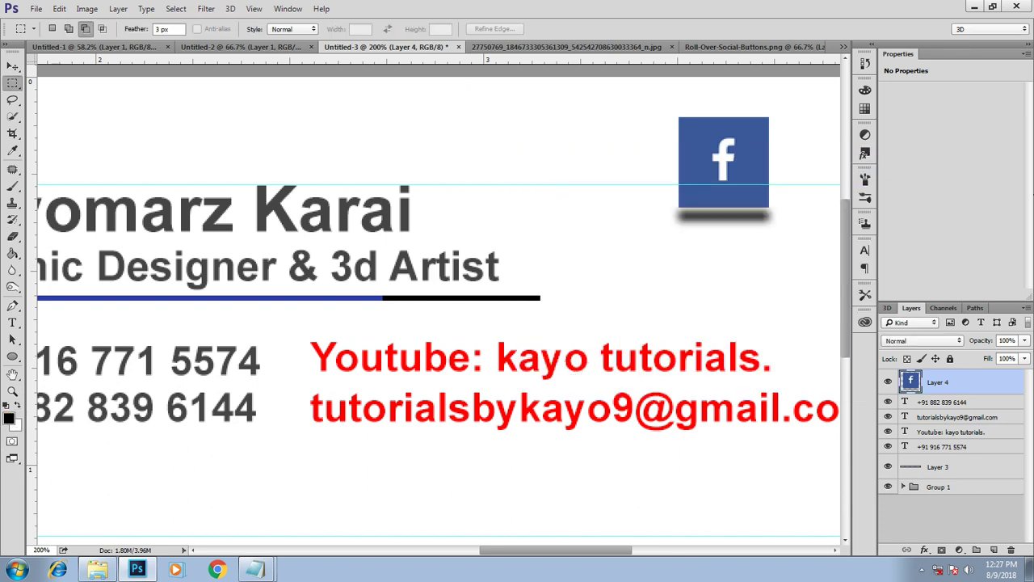
Set the shadow on new Layer 5 to 41% opacity and deselect
click(1024, 340)
drag(1023, 357, 997, 358)
key(ctrl+alt+z)
key(ctrl+alt+z)
click(994, 550)
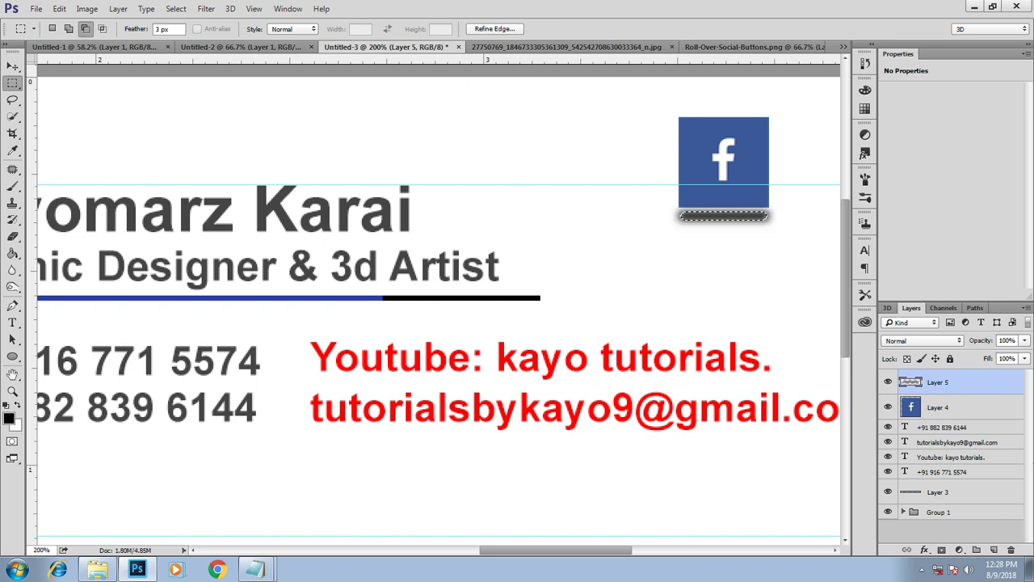
click(1024, 340)
drag(1023, 357, 993, 356)
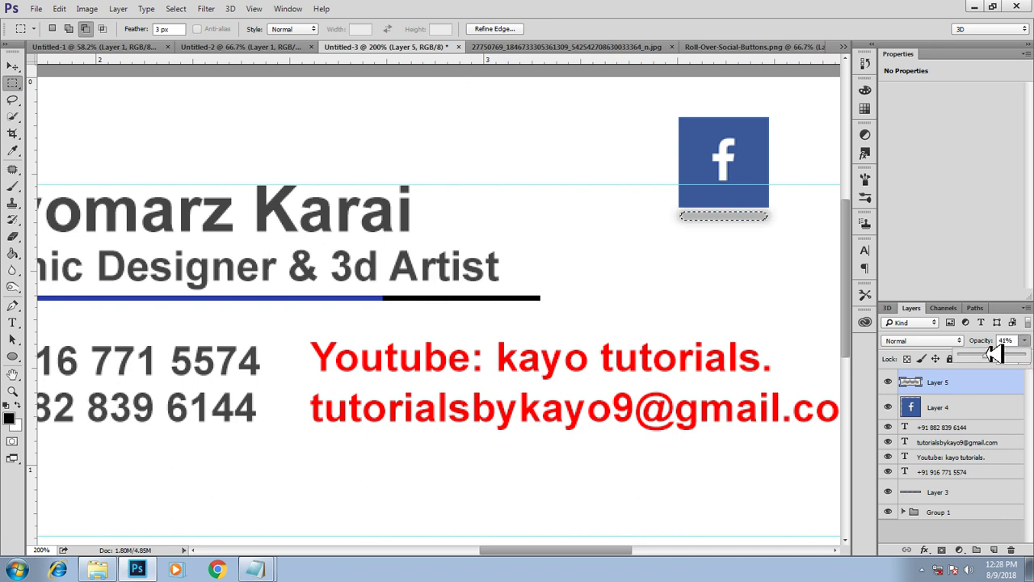
key(ctrl+d)
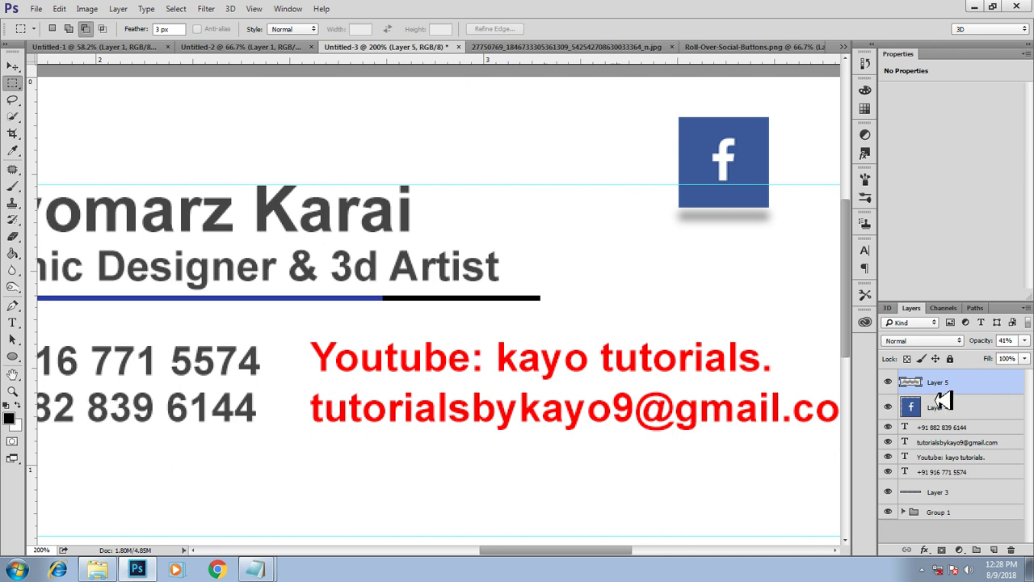
click(13, 65)
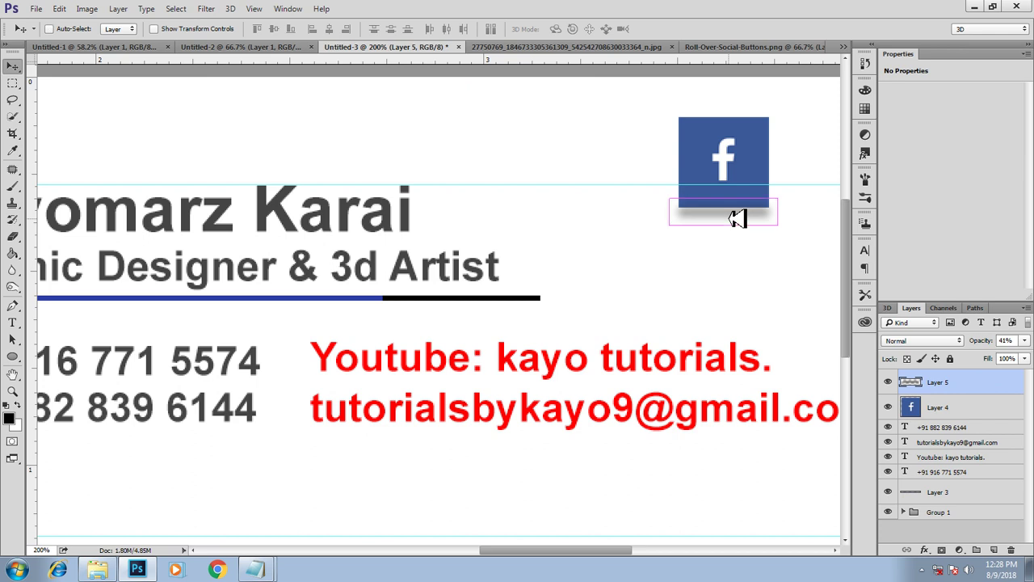
key(ctrl+minus)
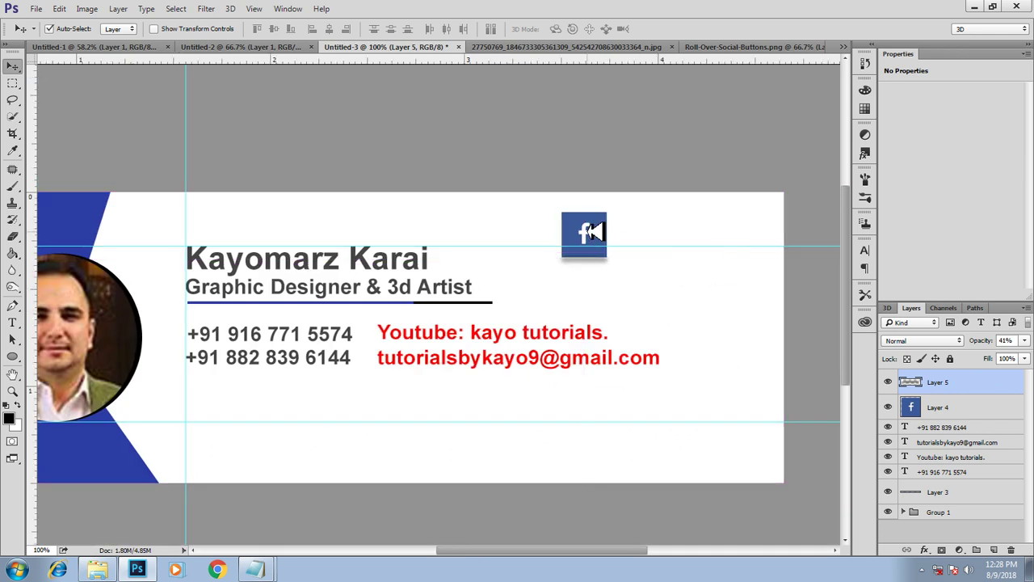
Close the portrait photo document without saving
click(537, 46)
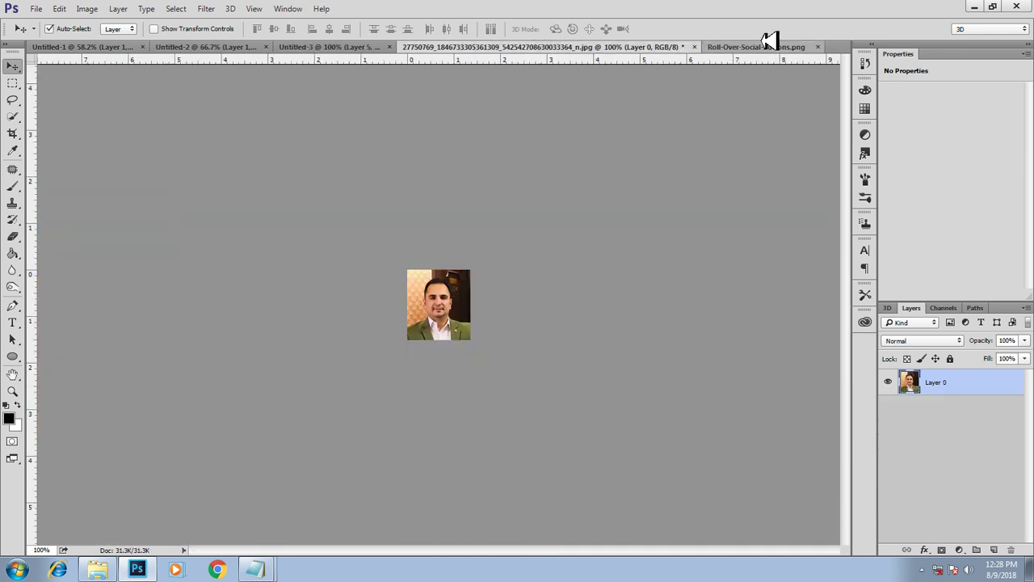
click(694, 46)
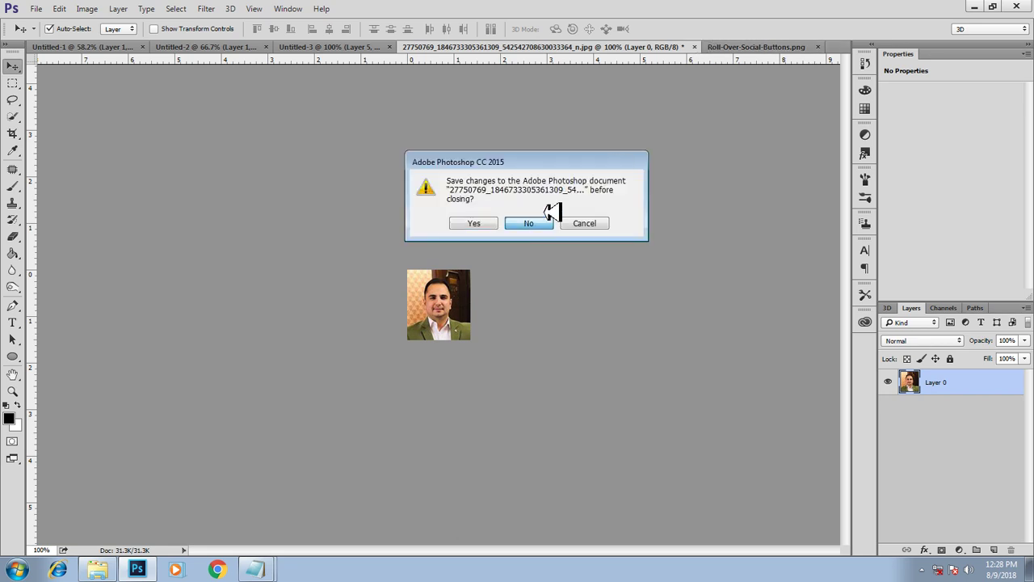
click(543, 222)
Bring the YouTube tile into the banner, shrink it, and place it right of the Facebook tile
click(649, 46)
right_click(471, 284)
click(485, 292)
mouse_move(455, 293)
mouse_down()
mouse_move(404, 42)
mouse_move(719, 305)
mouse_up()
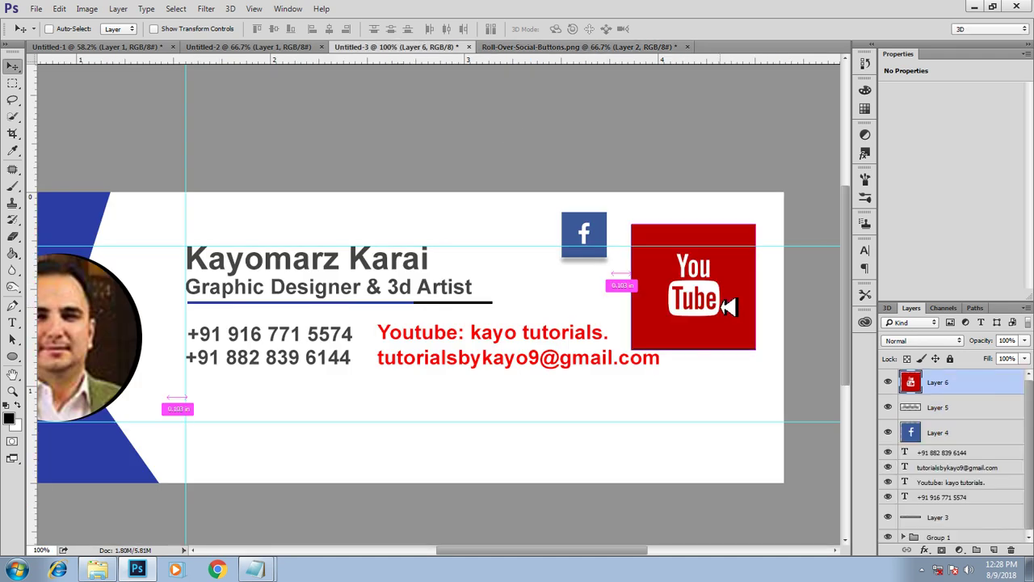
key(ctrl+t)
mouse_move(757, 225)
mouse_down()
mouse_move(746, 247)
mouse_move(711, 263)
mouse_move(591, 247)
mouse_up()
key(ctrl+plus)
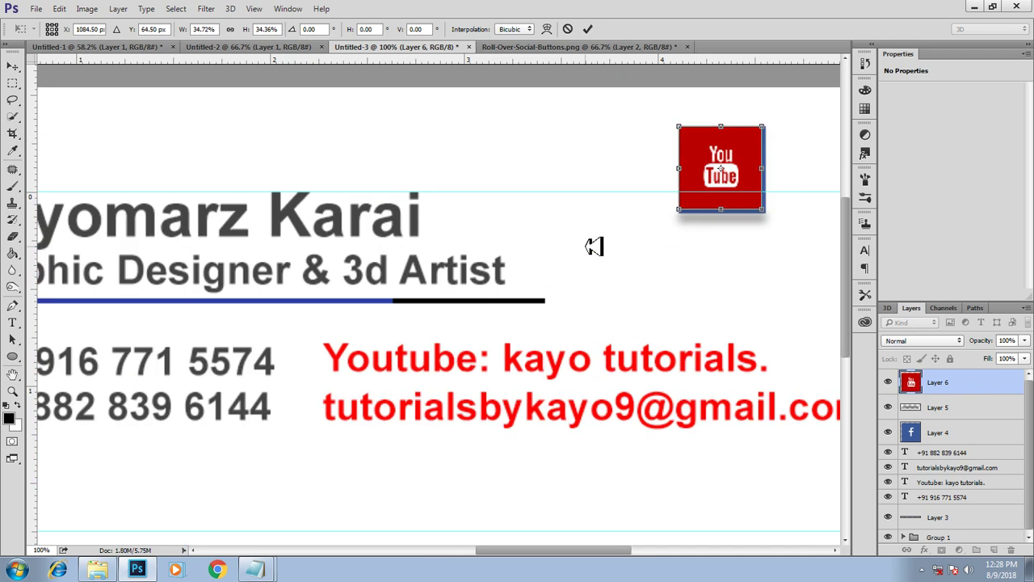
drag(688, 257, 650, 272)
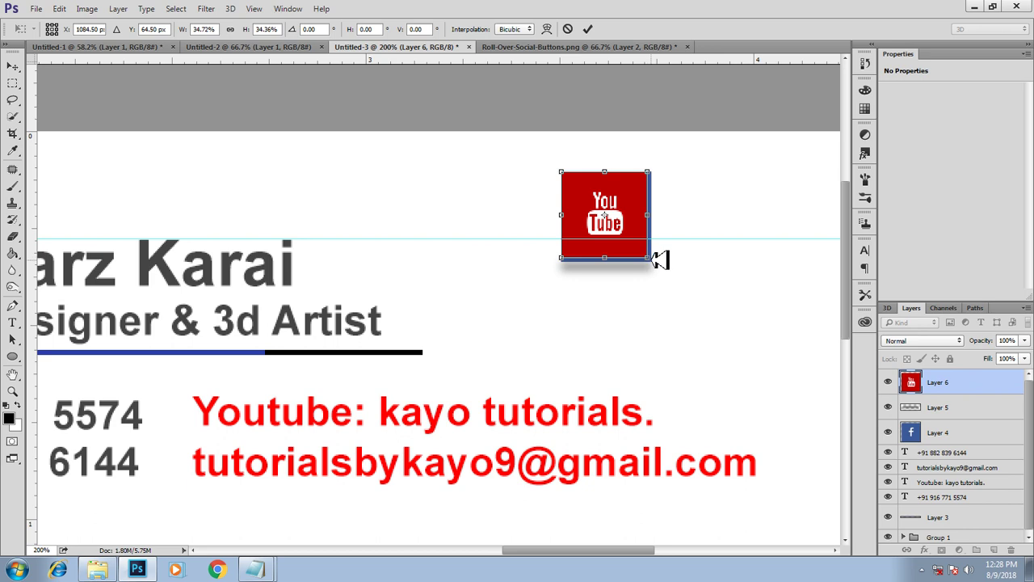
drag(660, 259, 663, 262)
key(Return)
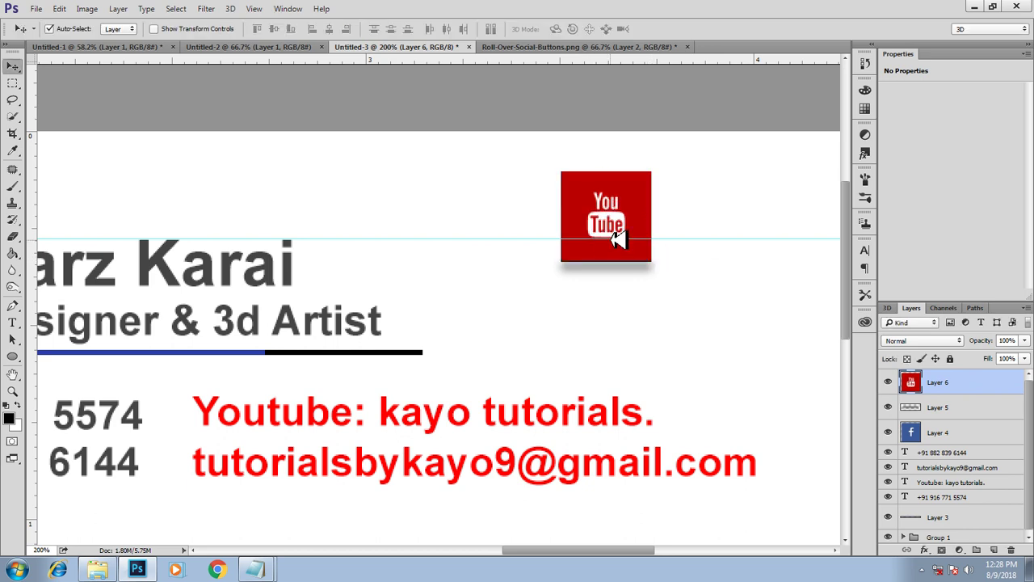
key(shift+Right)
key(shift+Right)
key(shift+Right)
key(shift+Right)
key(shift+Right)
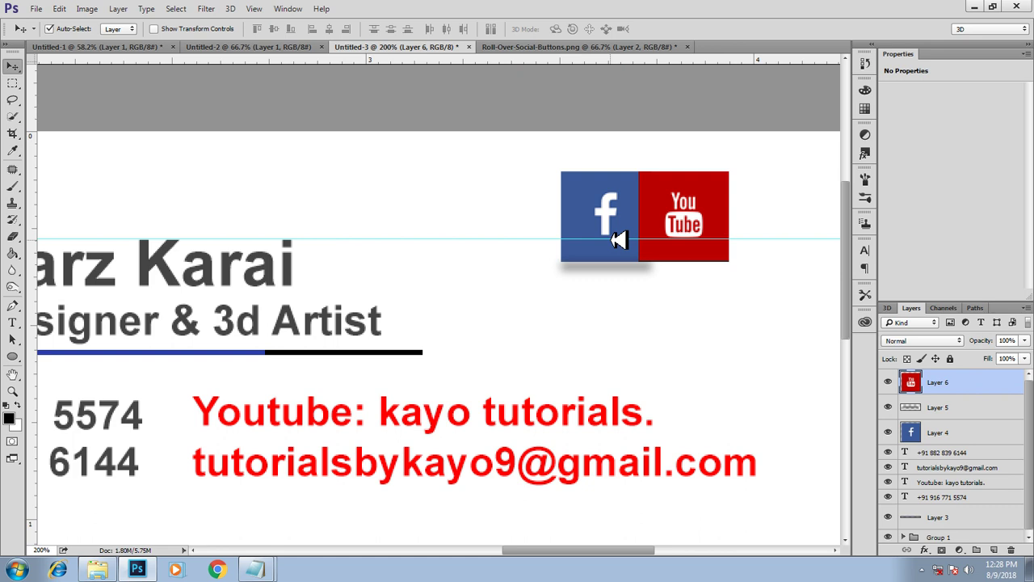
key(shift+Right)
key(shift+Right)
key(shift+Right)
Alt-drag a copy of the Facebook shadow (Layer 5) beneath the YouTube tile
right_click(599, 266)
click(628, 275)
drag(631, 271, 752, 274)
key(ctrl+minus)
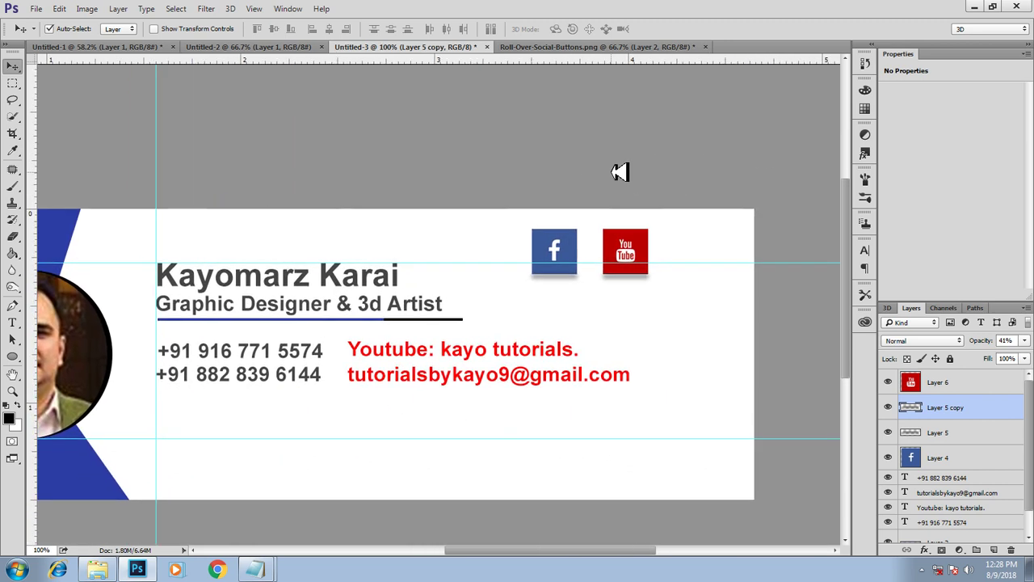
key(ctrl+minus)
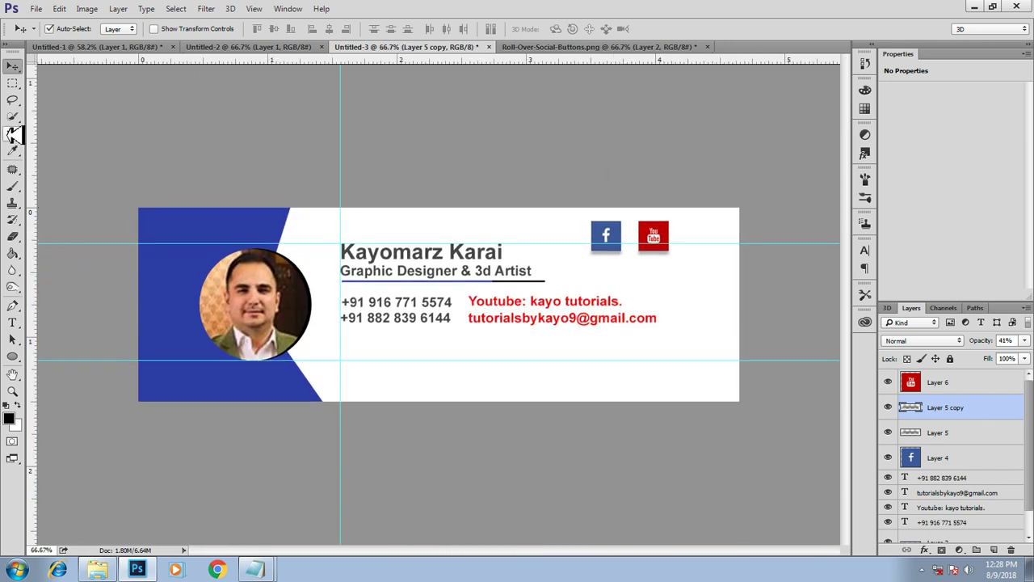
Crop the canvas's right edge in to the banner, trimming the overhanging blue shape
click(12, 134)
drag(740, 304, 725, 304)
key(Return)
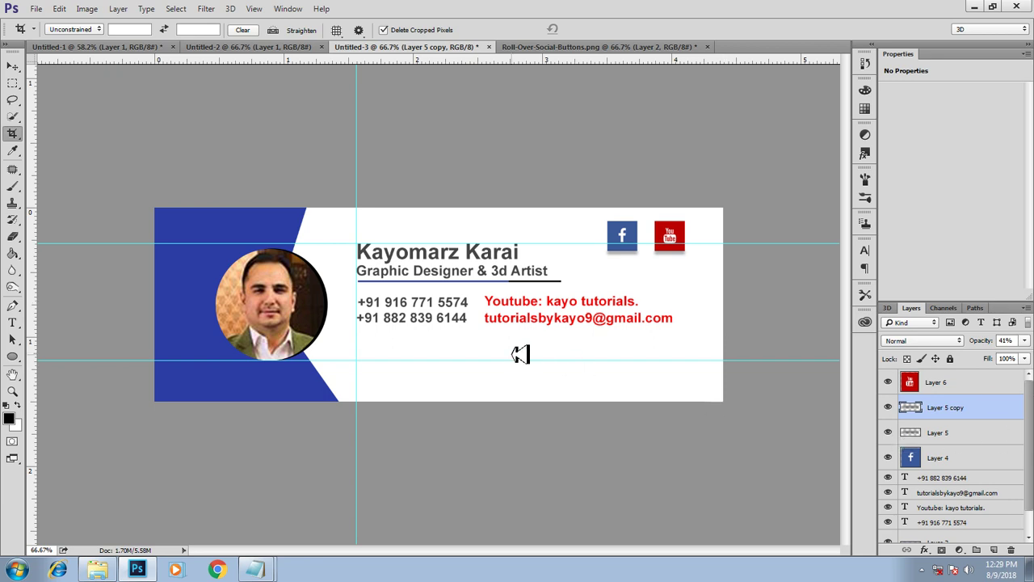
Nudge the phone and contact text layers down slightly
click(13, 66)
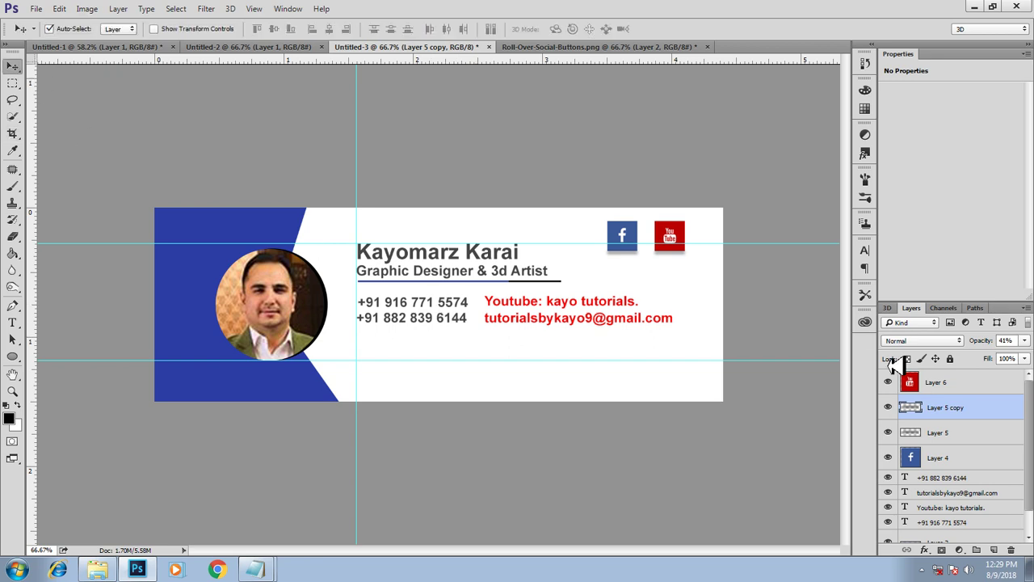
scroll(960, 461, down, 1)
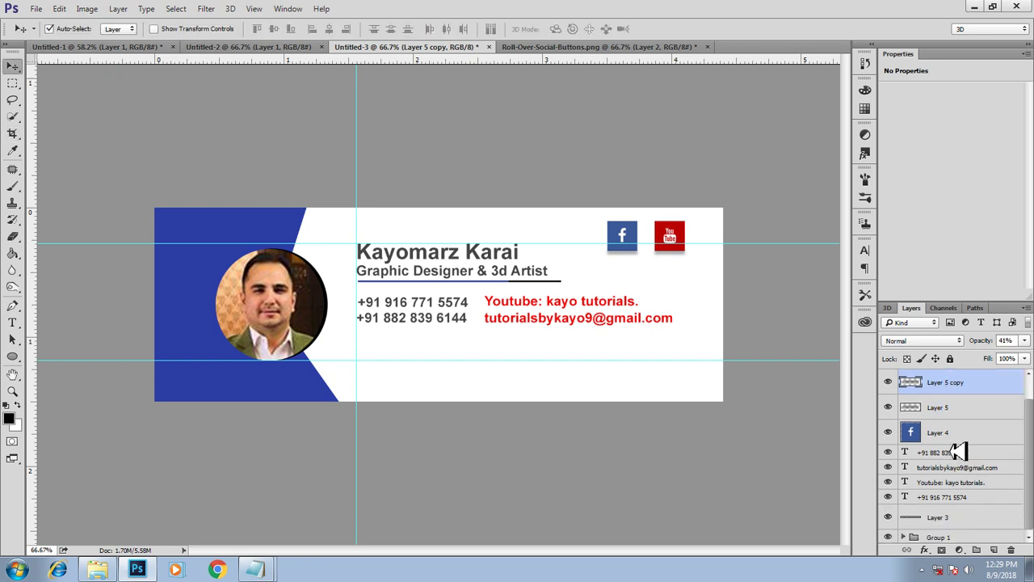
click(962, 453)
shift+click(964, 468)
shift+click(958, 496)
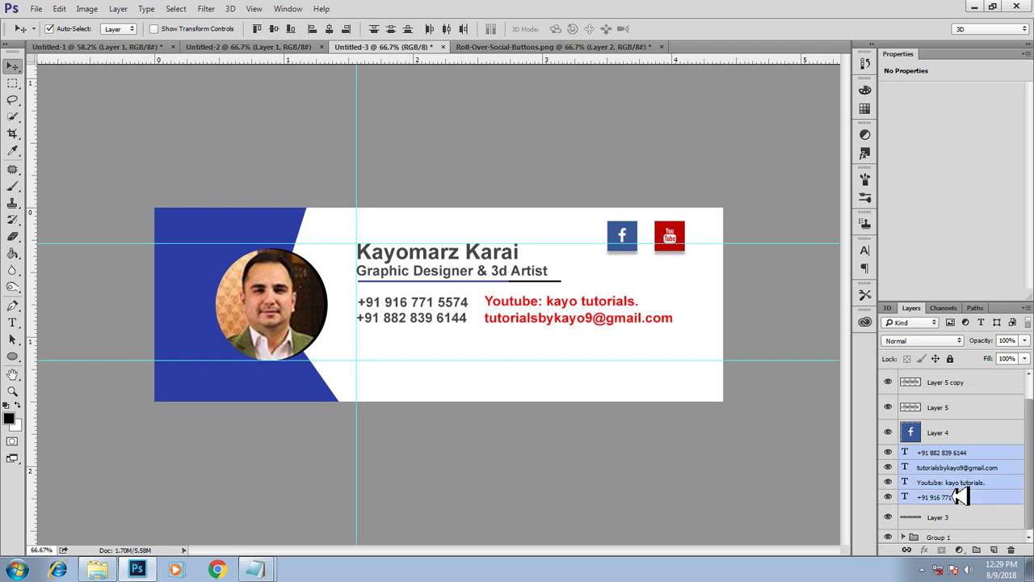
key(Down)
key(Down)
key(Down)
key(Down)
key(Down)
key(Down)
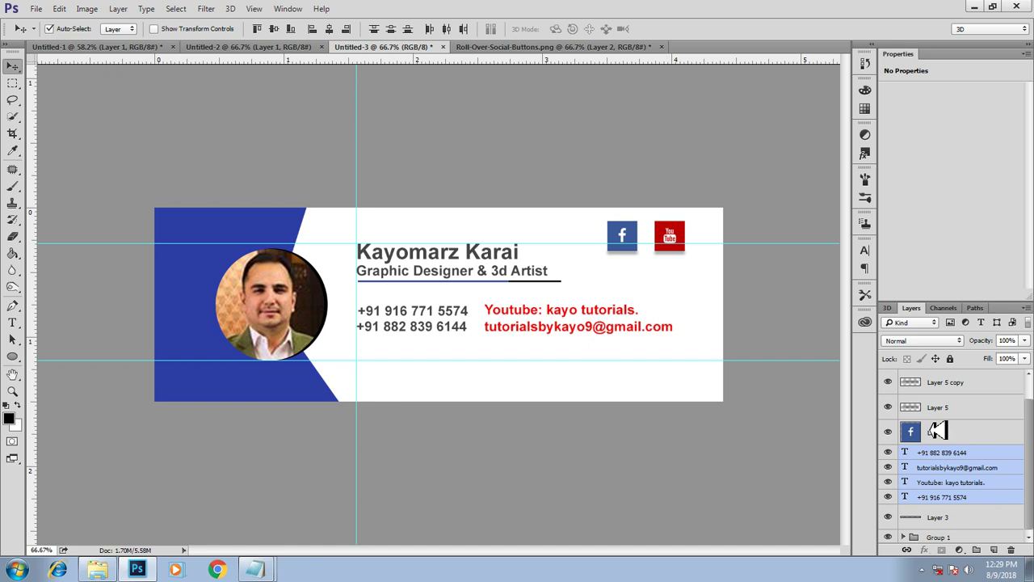
scroll(981, 469, down, 1)
Select the name and title layers in Group 1 and commit an unchanged transform
click(903, 535)
scroll(966, 529, down, 3)
scroll(967, 526, down, 2)
scroll(970, 526, down, 1)
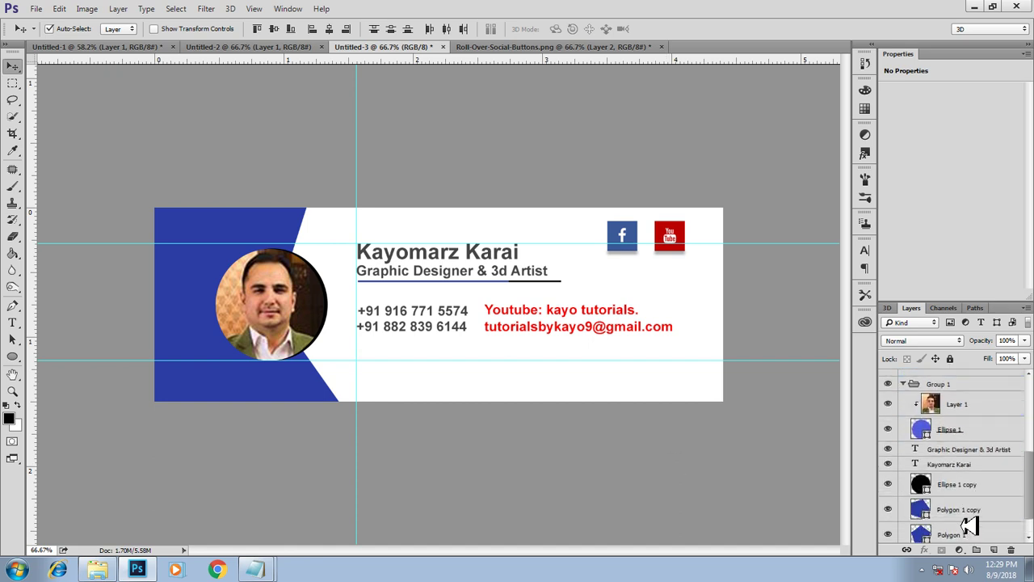
click(986, 449)
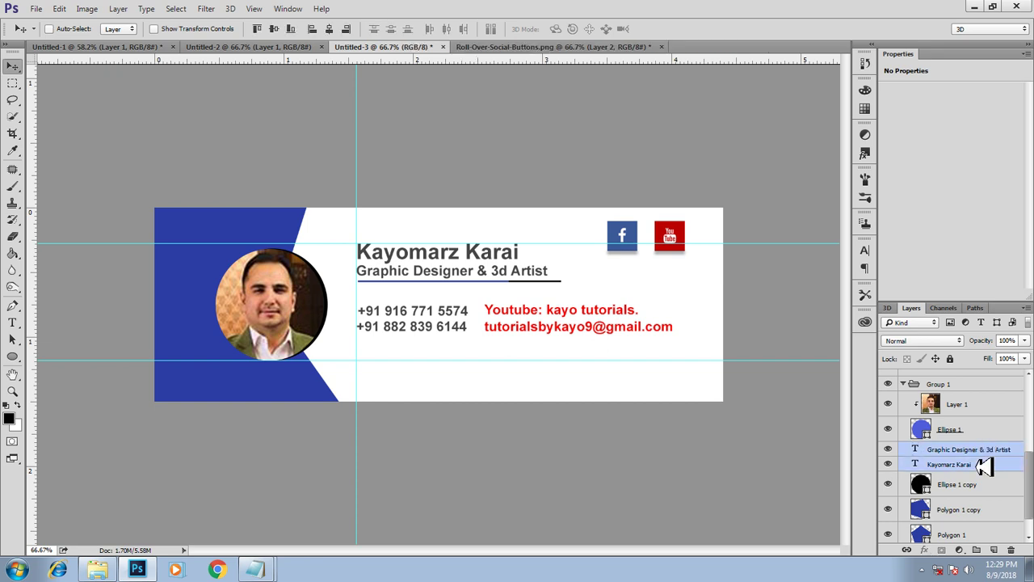
key(ctrl+t)
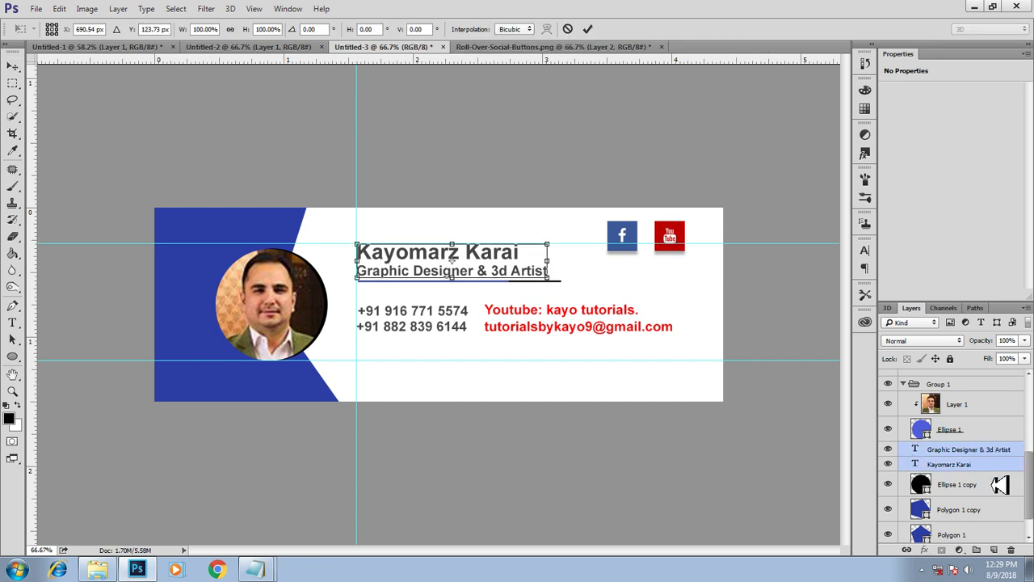
scroll(990, 477, down, 1)
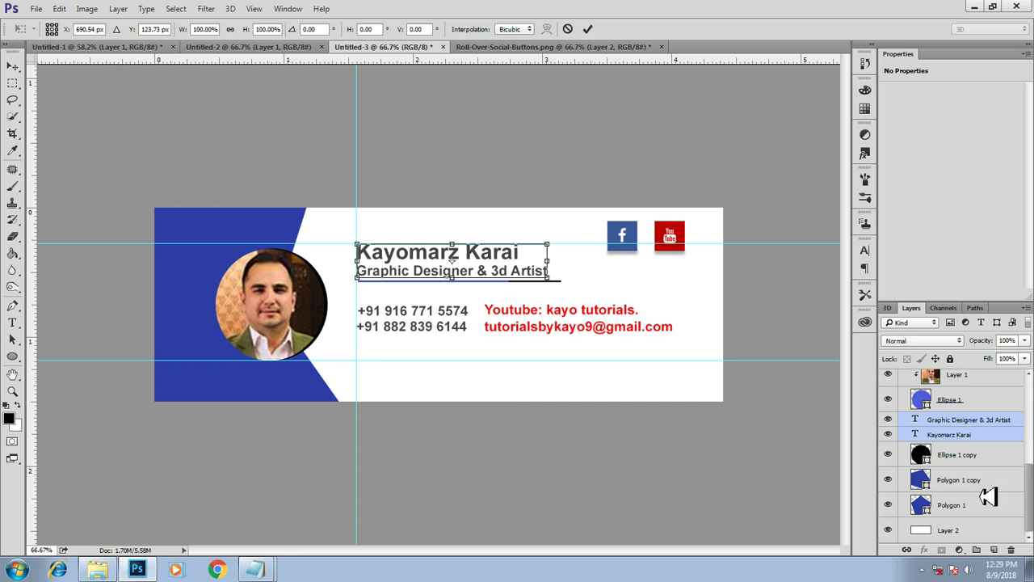
scroll(982, 484, up, 3)
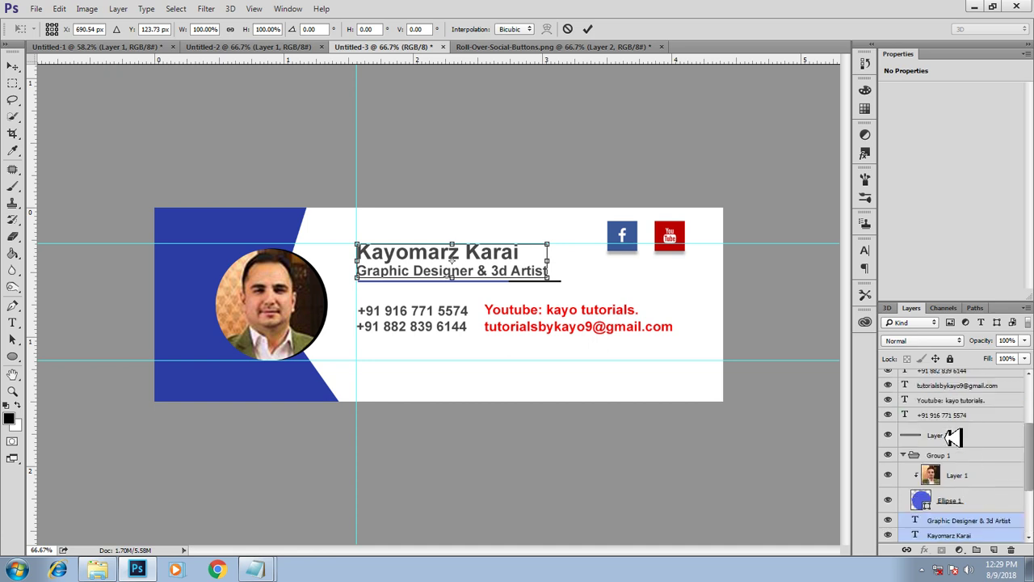
key(Return)
Move the underline layer into the name group, just above the title text
shift+click(953, 437)
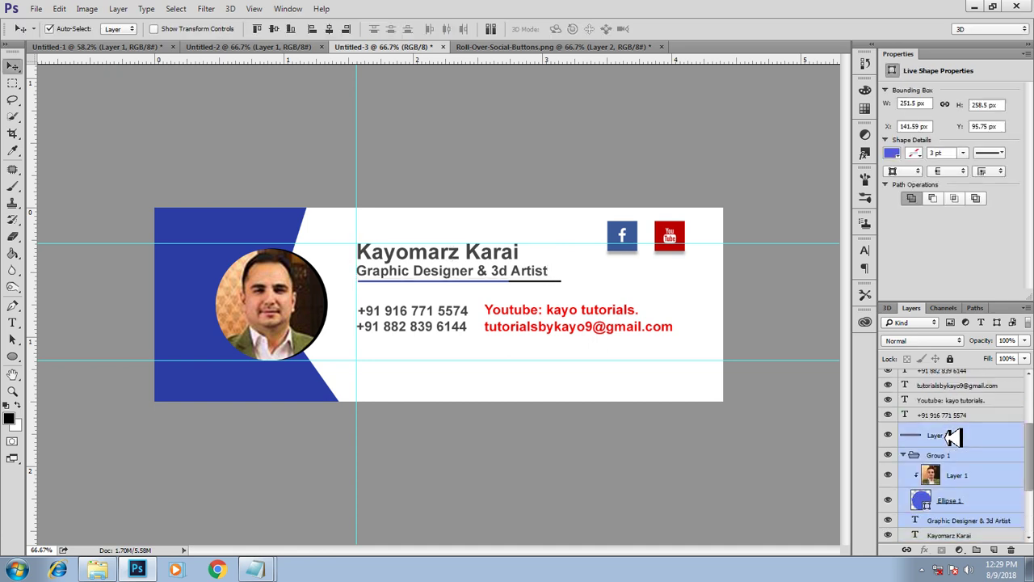
click(954, 437)
click(888, 434)
drag(930, 436, 967, 416)
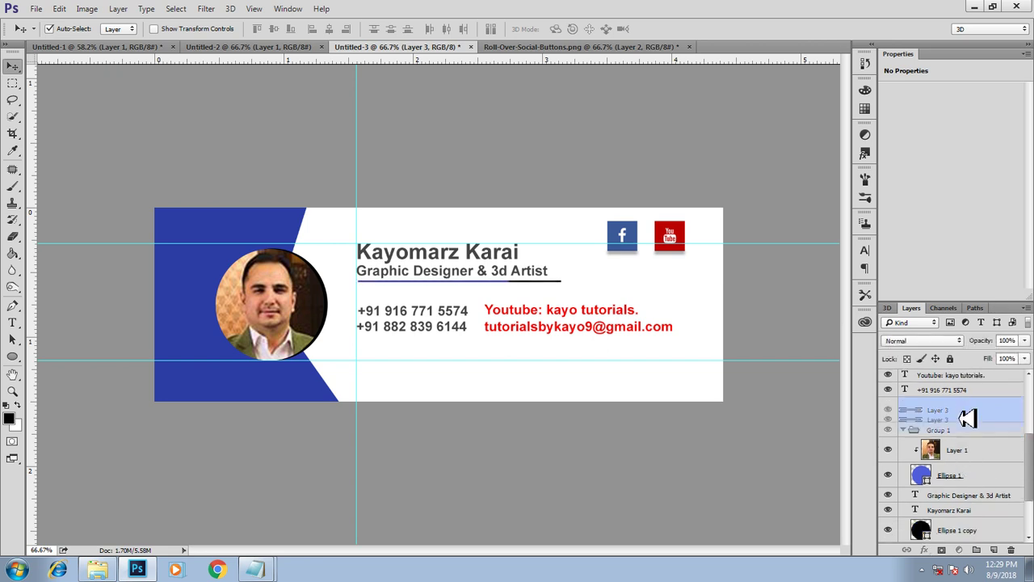
drag(967, 416, 989, 487)
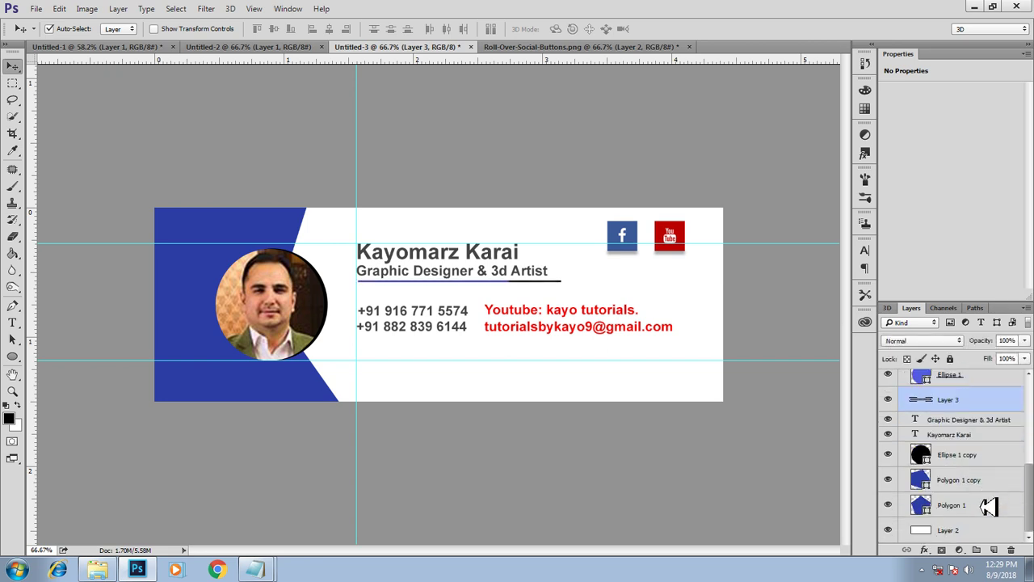
Enlarge the name, title and underline together to about 113% and nudge right
shift+click(976, 435)
key(ctrl+t)
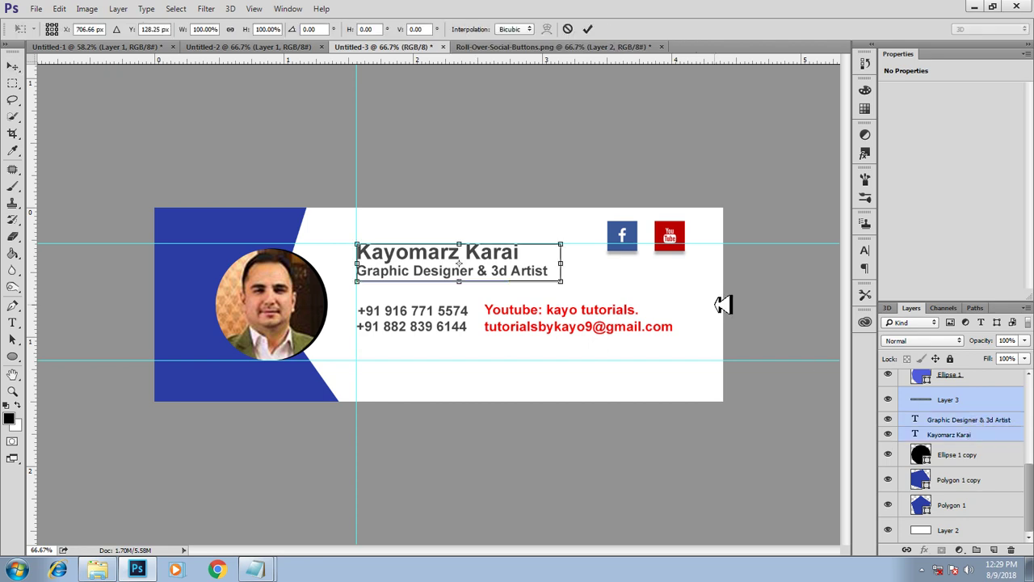
drag(563, 242, 576, 236)
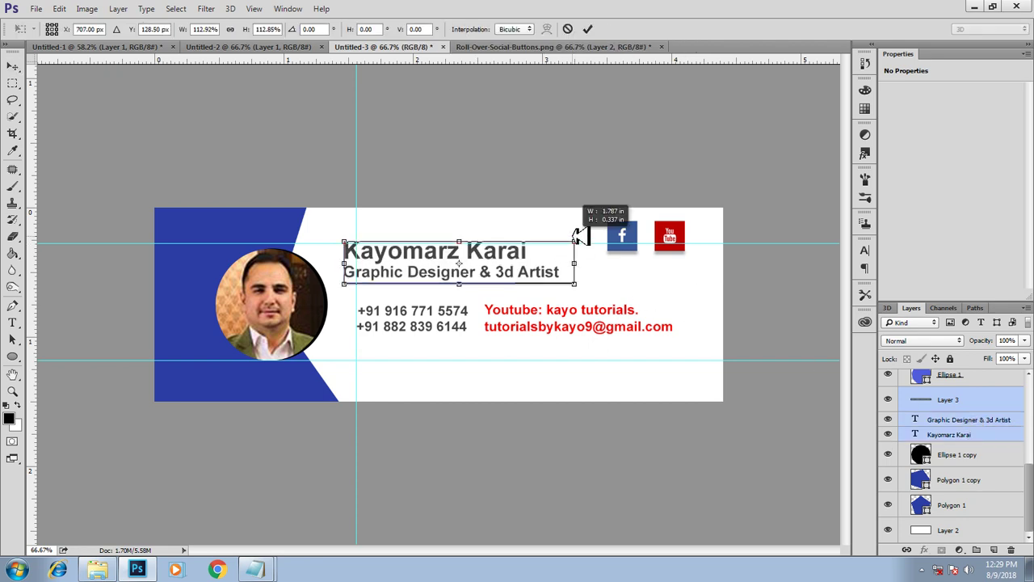
key(Return)
key(Right)
key(Right)
key(Right)
key(Right)
key(Right)
key(Right)
key(Right)
key(Right)
key(Right)
key(Right)
key(Right)
key(Right)
key(Right)
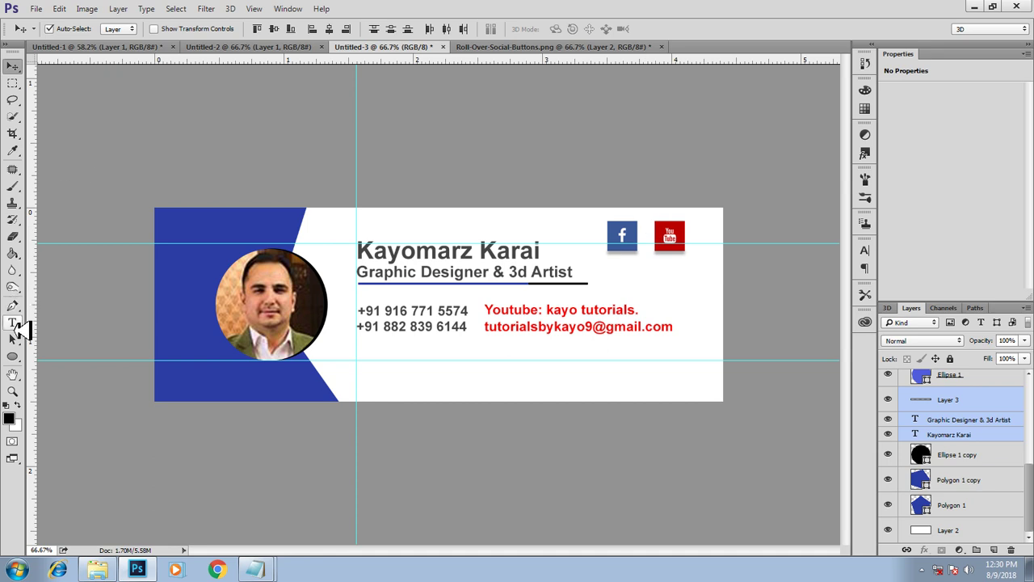
Retype the title as 'GRAPHIC DESIGNER & 3D ARTIST' in capitals
click(12, 322)
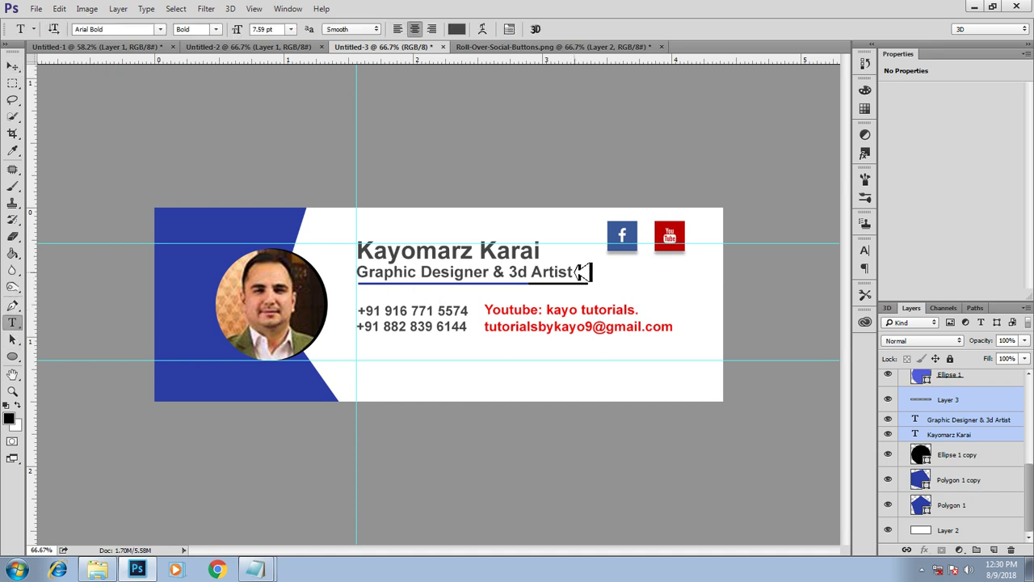
drag(580, 273, 354, 278)
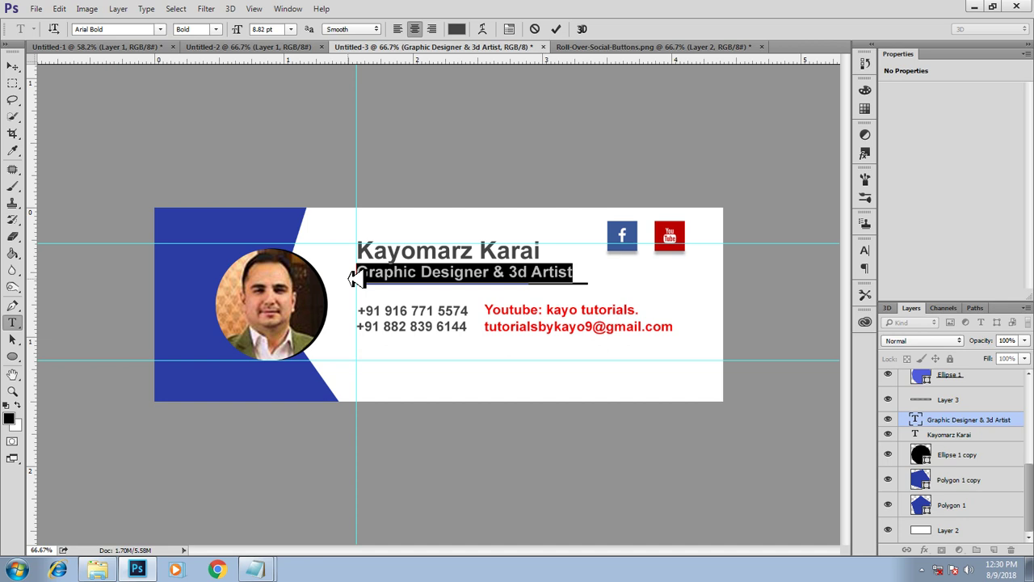
text(GRAPHIC )
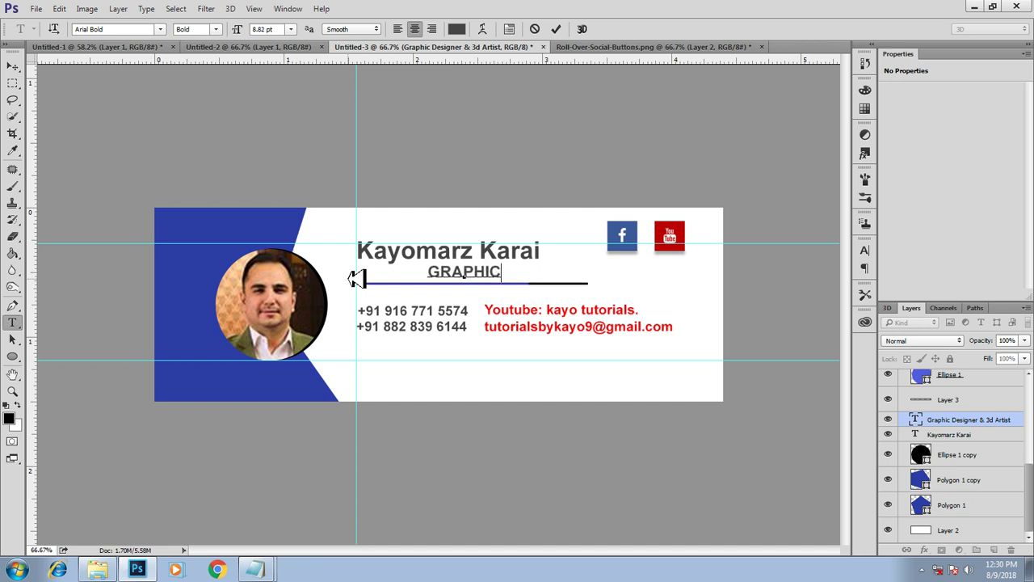
text(DESIGNER)
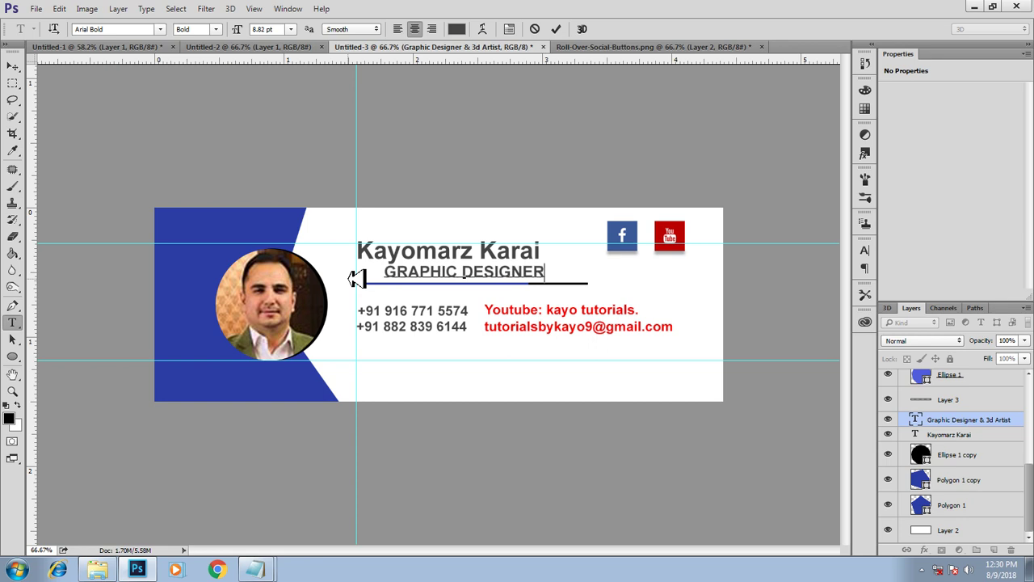
text( & 3D ARTIST)
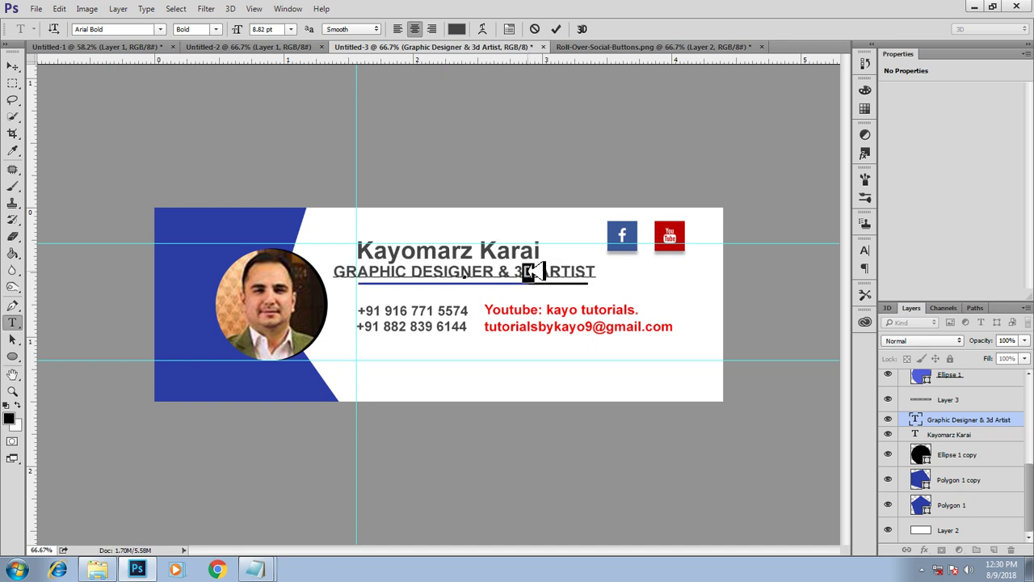
text(d)
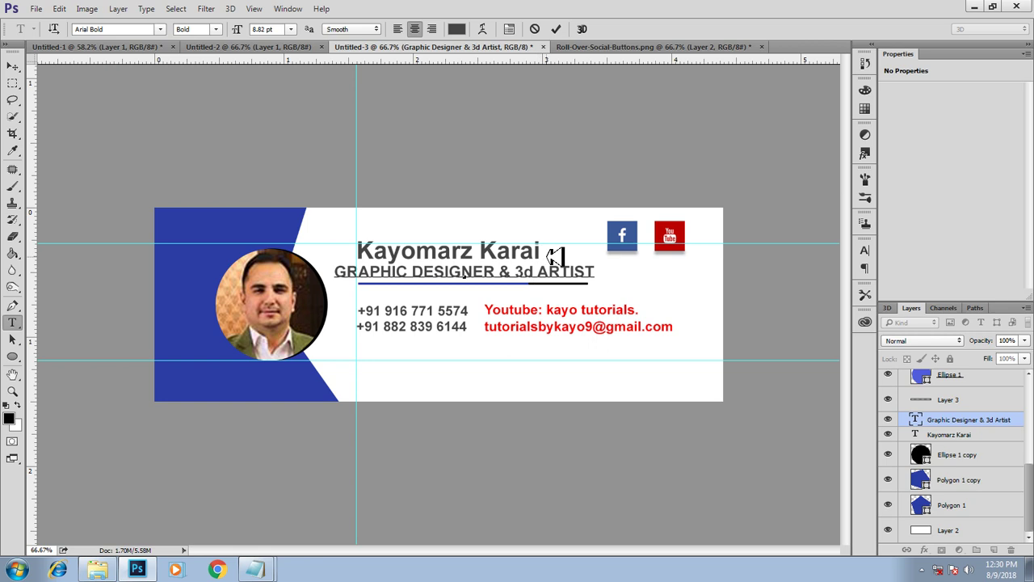
click(20, 66)
Retype the person's name in capitals
click(12, 321)
drag(547, 255, 328, 256)
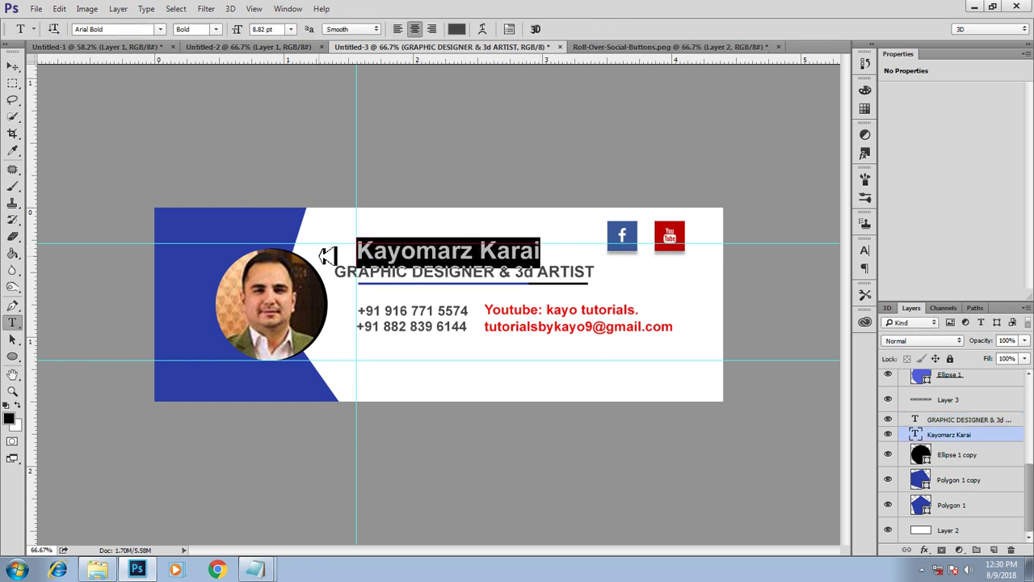
text(KAYOMARZ KARAI)
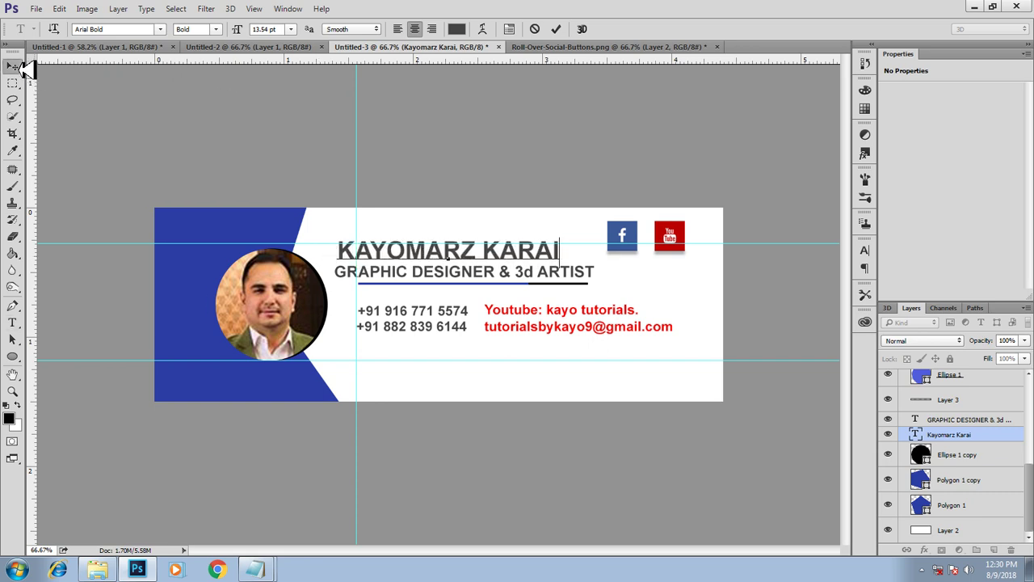
click(12, 66)
Move the name and title layers so they line up left
drag(418, 253, 437, 260)
right_click(444, 276)
click(477, 281)
right_click(485, 279)
click(501, 294)
drag(460, 270, 482, 273)
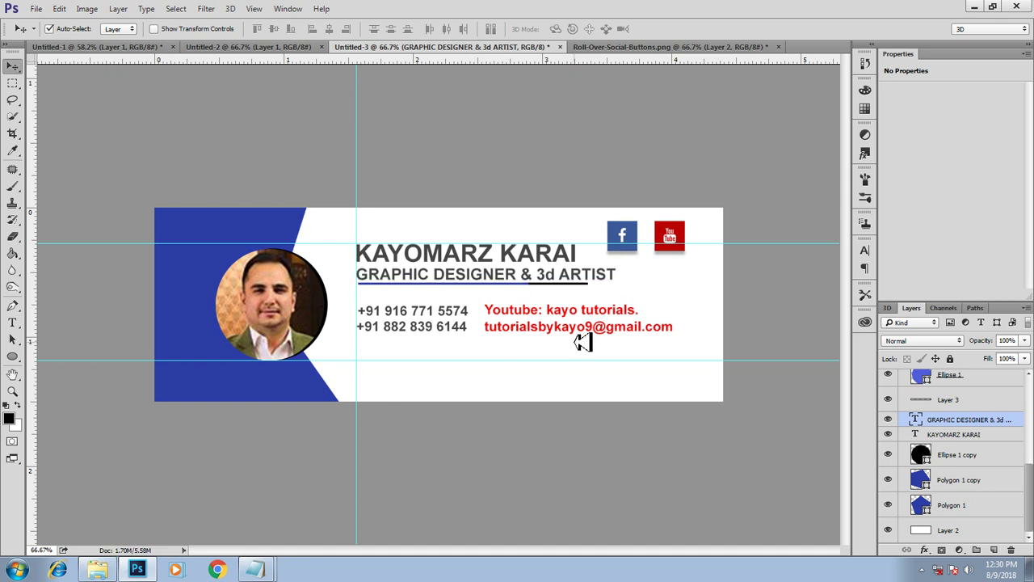
Resize the underline layer so it ends under the title's right edge
right_click(526, 280)
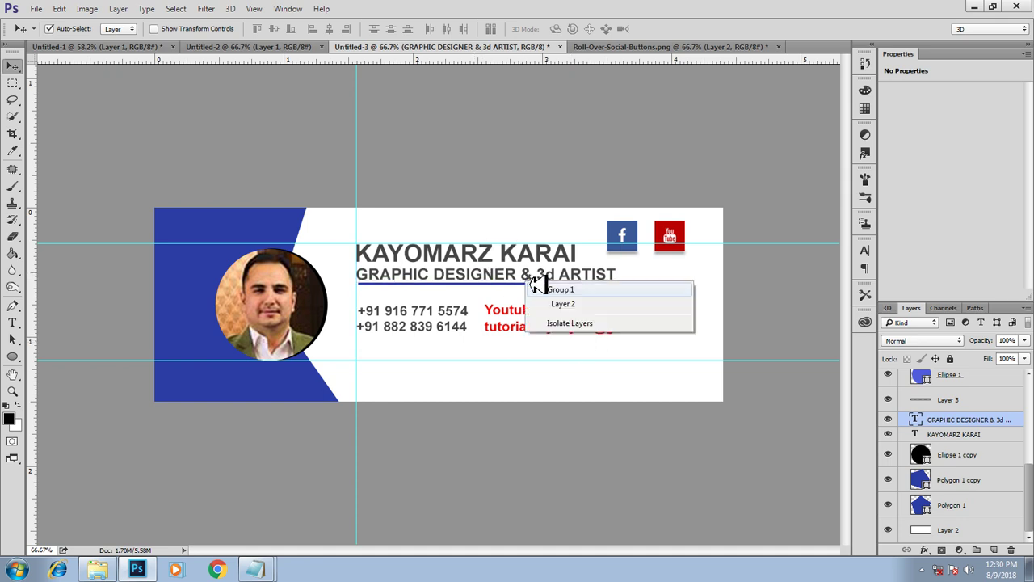
right_click(503, 283)
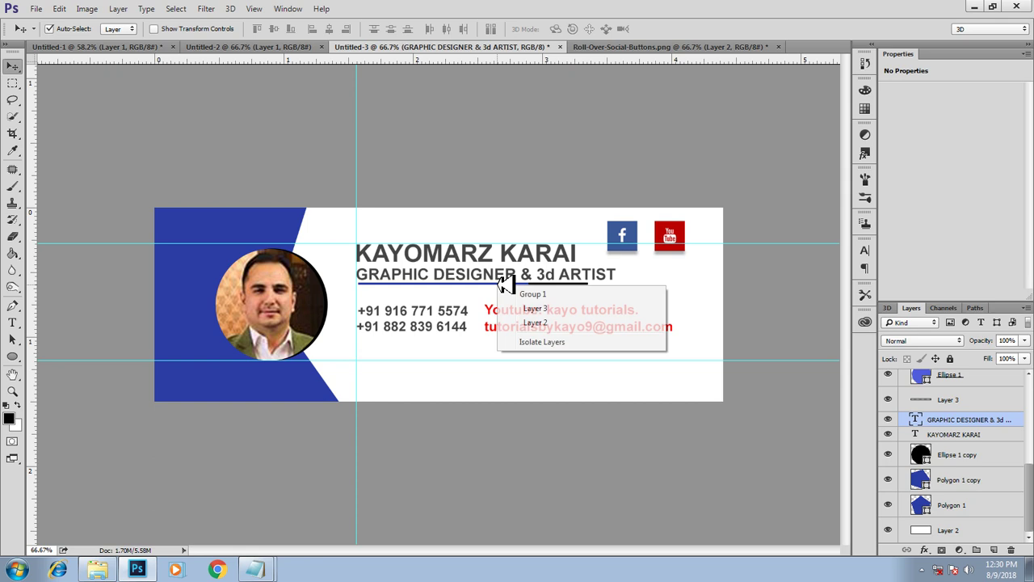
click(558, 310)
key(ctrl+t)
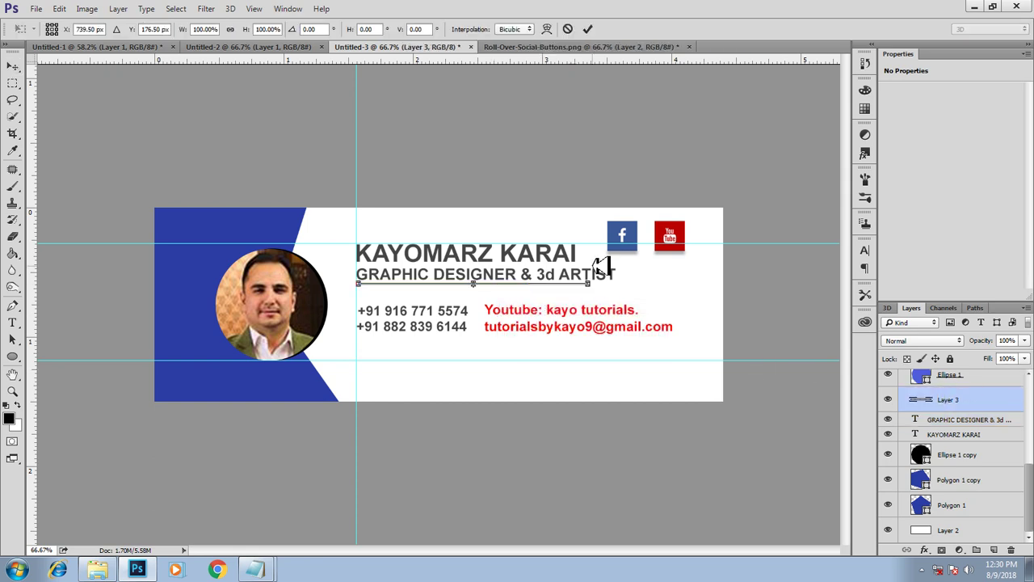
drag(598, 283, 724, 293)
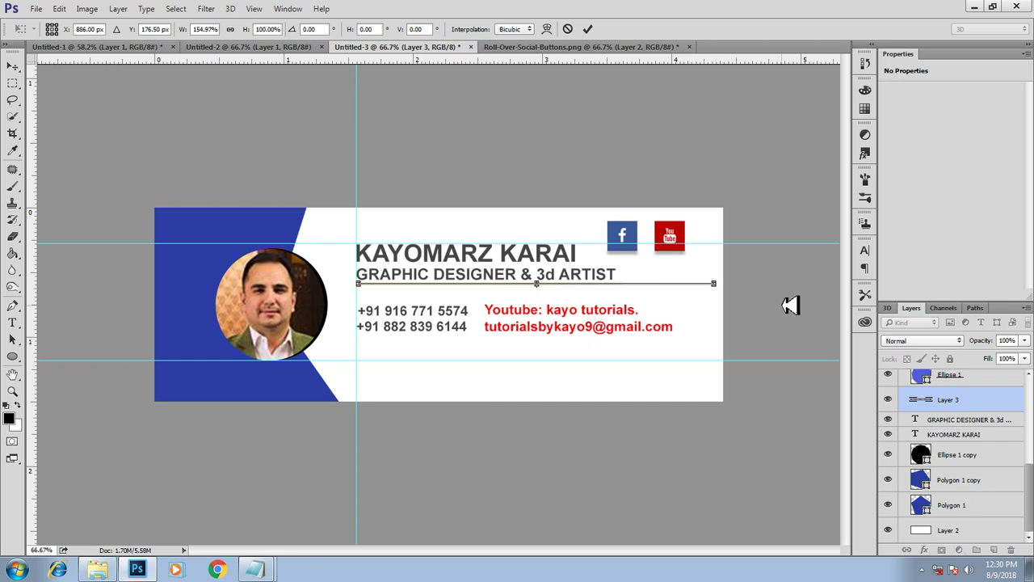
key(Return)
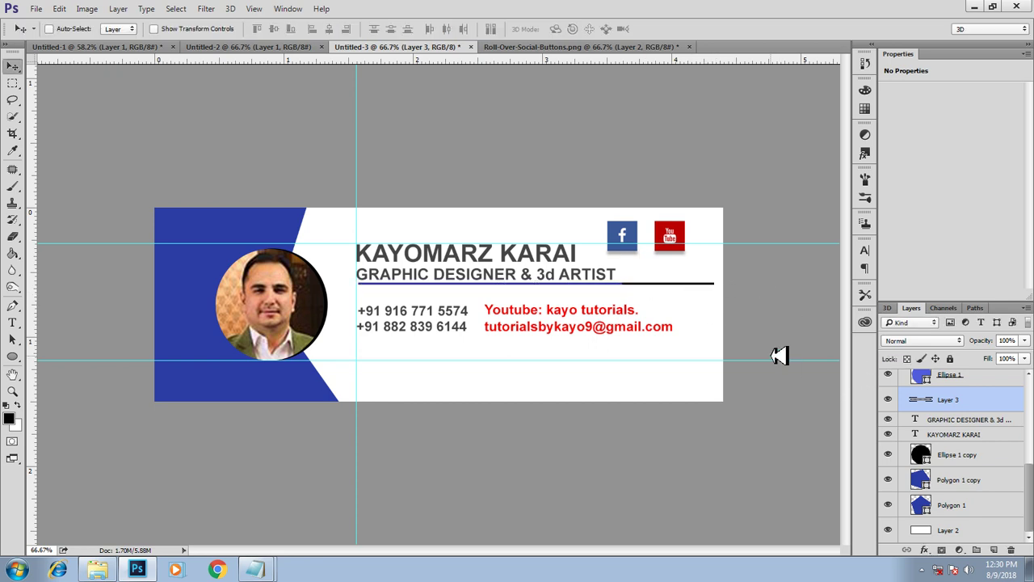
key(ctrl+t)
drag(720, 283, 646, 285)
key(Return)
Scale the name, title and underline down to about 90%, nudging left and down
shift+click(970, 434)
key(ctrl+t)
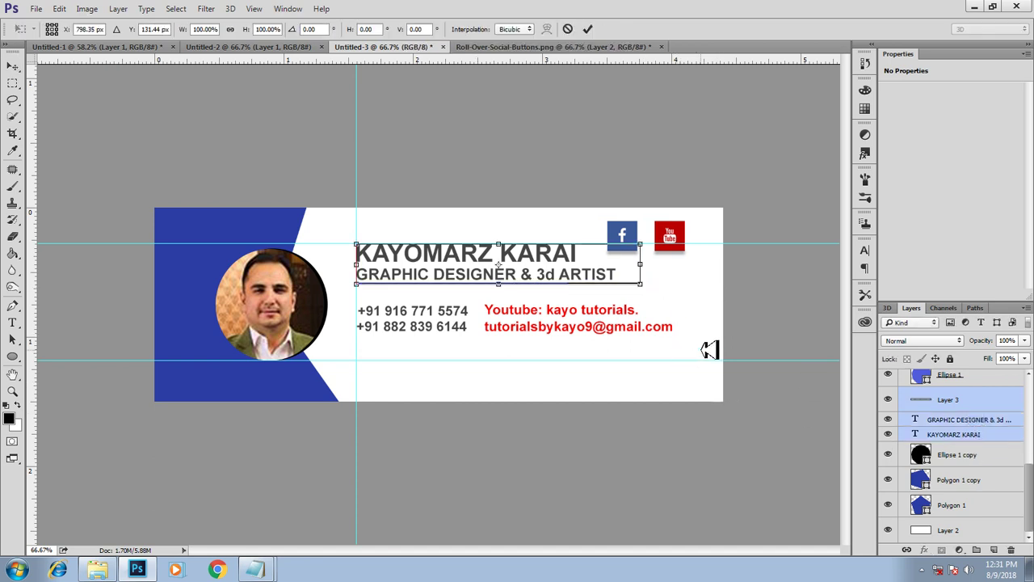
drag(640, 284, 632, 285)
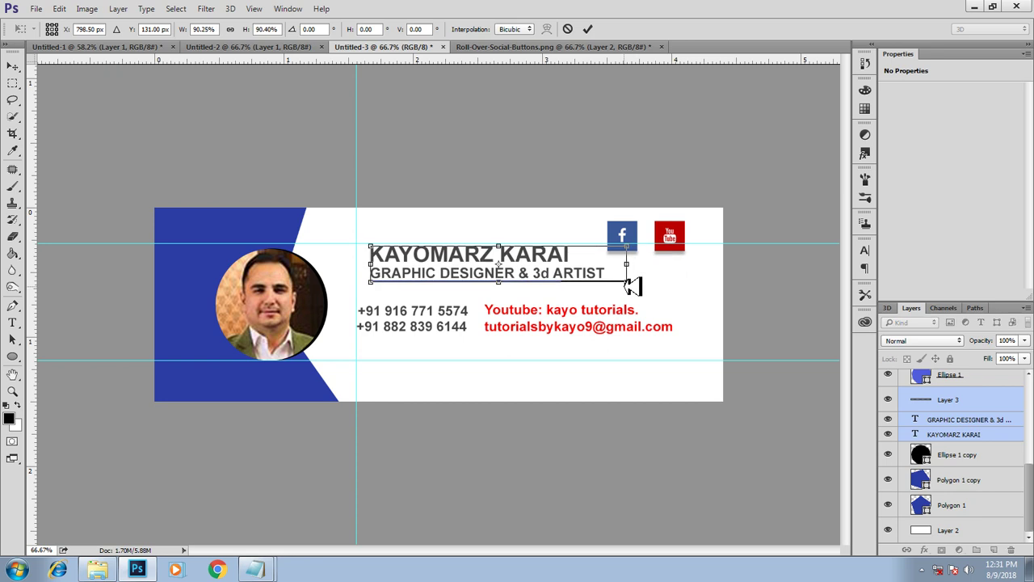
key(Return)
key(shift+Left)
key(shift+Left)
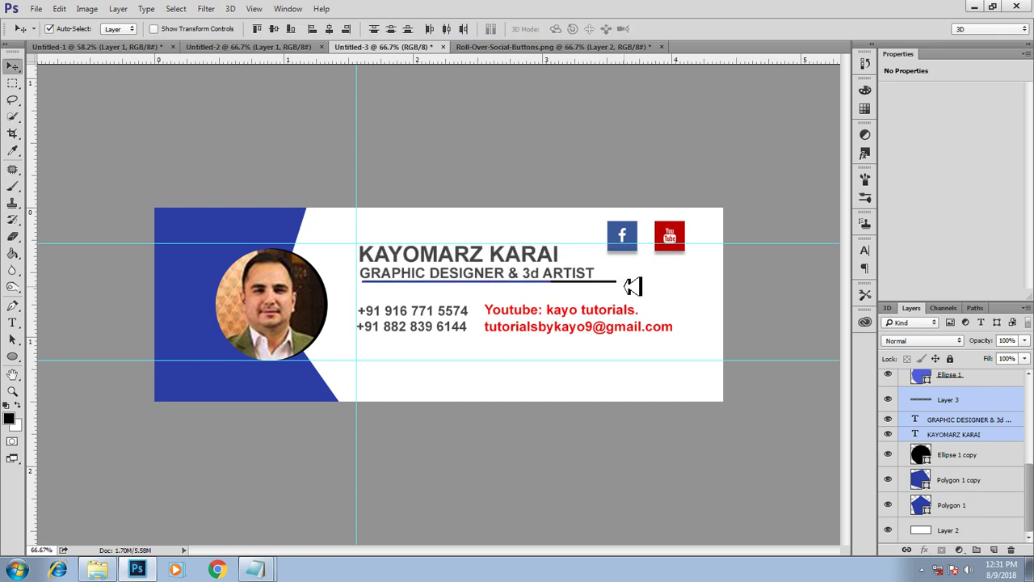
key(shift+Down)
Lower the title and underline slightly, with the underline two extra pixels down
right_click(519, 276)
click(534, 328)
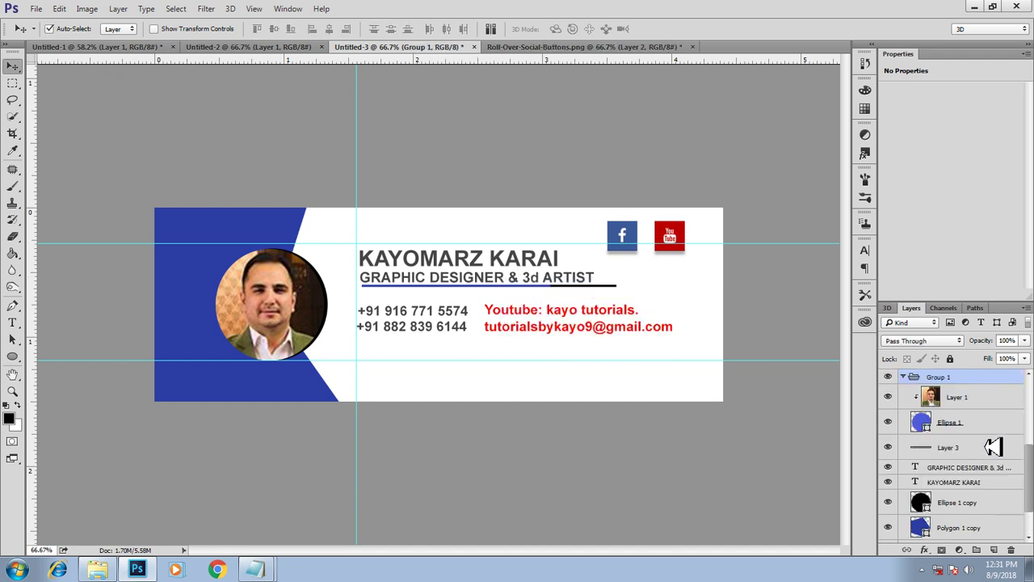
click(947, 447)
shift+click(975, 468)
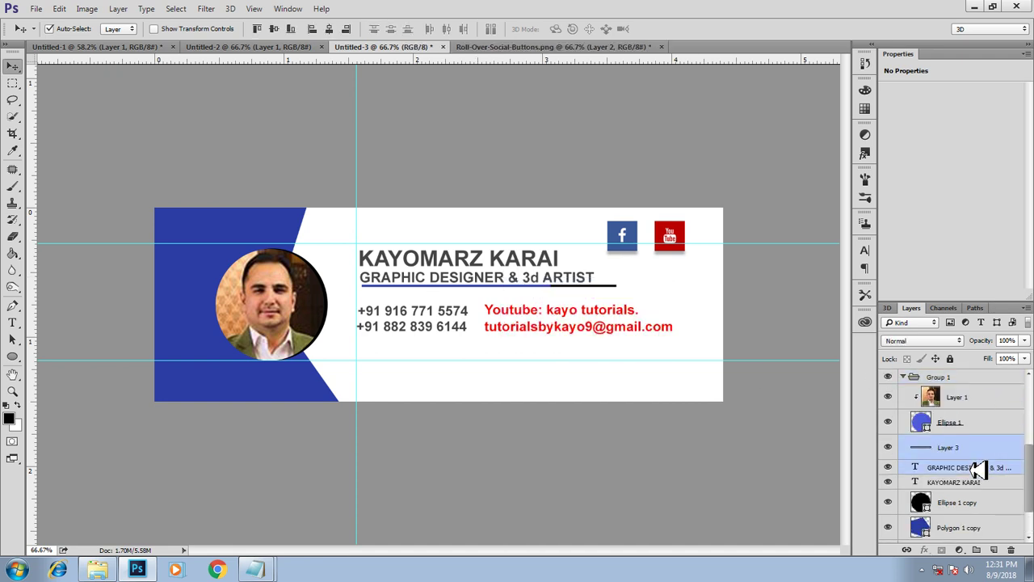
key(shift+Down)
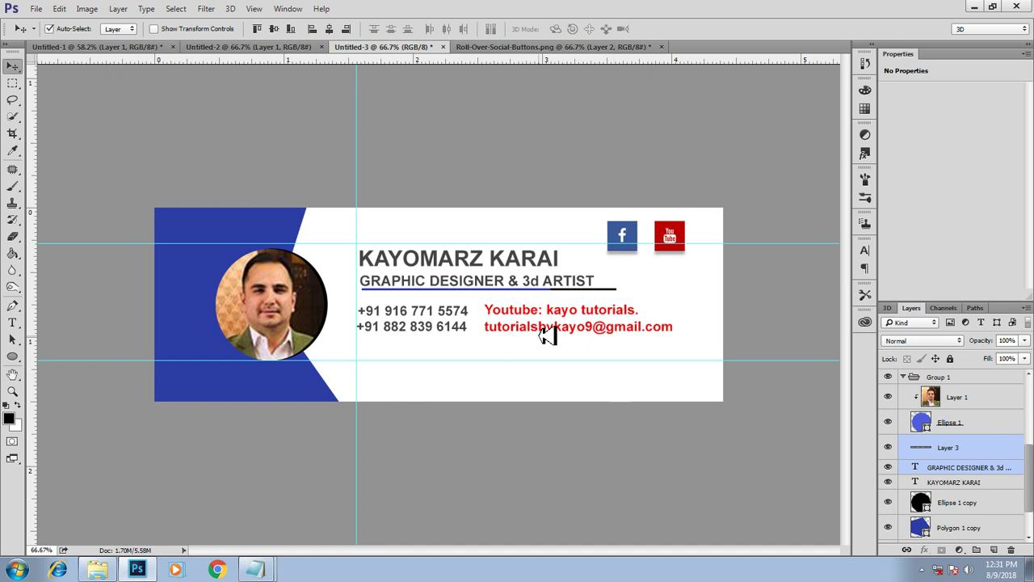
key(Up)
key(Up)
key(Up)
right_click(489, 285)
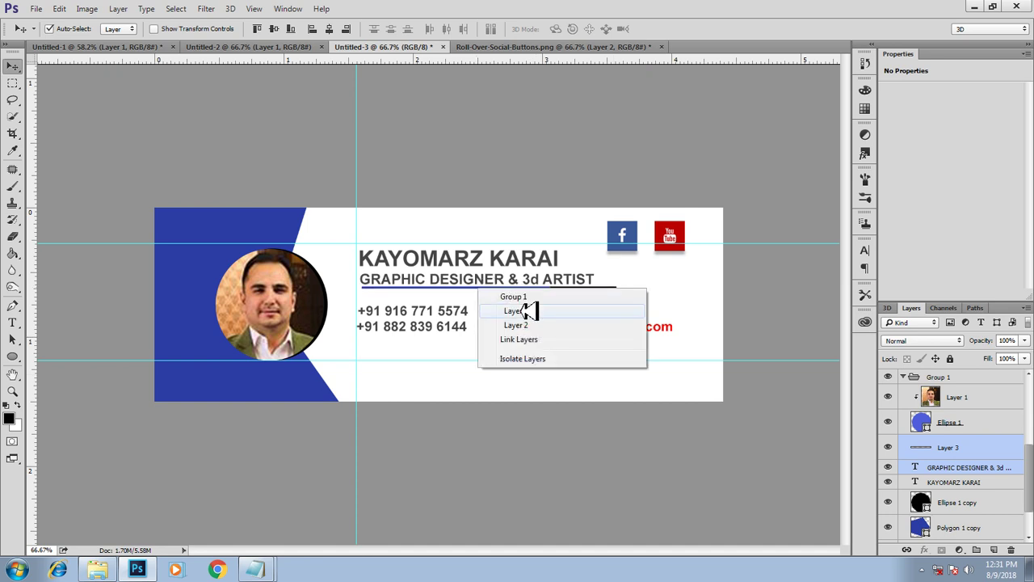
click(529, 308)
key(Down)
key(Down)
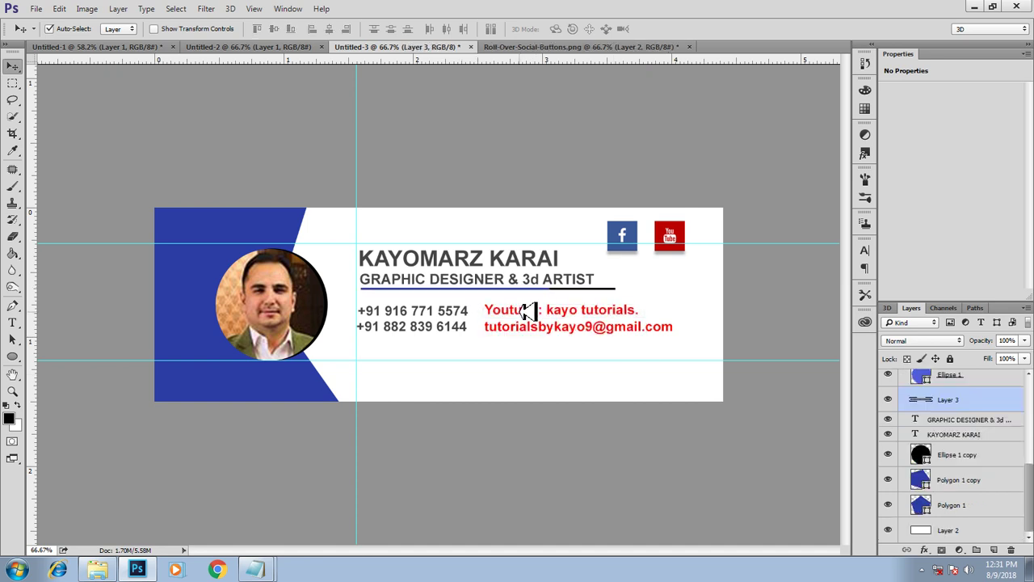
key(Down)
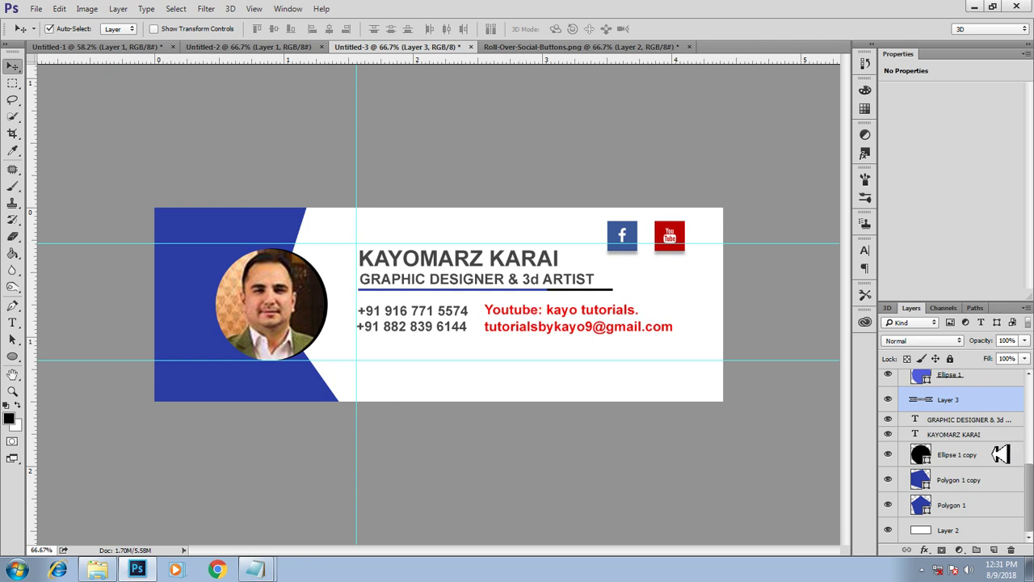
Nudge the contact lines down, then move them back up
scroll(970, 421, up, 4)
scroll(969, 427, up, 5)
click(966, 446)
shift+click(965, 476)
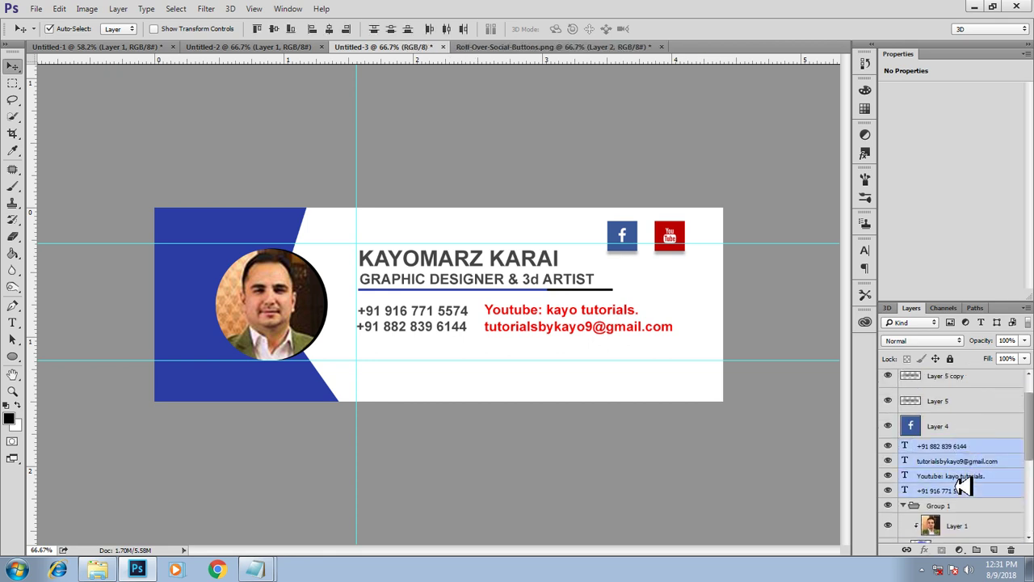
key(Down)
key(Down)
key(Down)
key(Down)
key(Down)
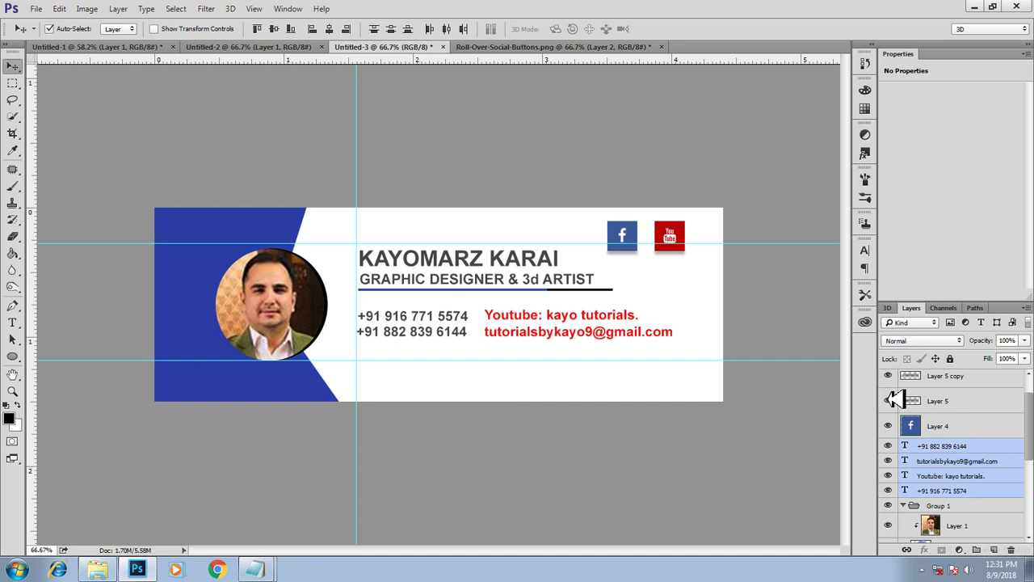
scroll(1025, 452, up, 1)
click(1002, 382)
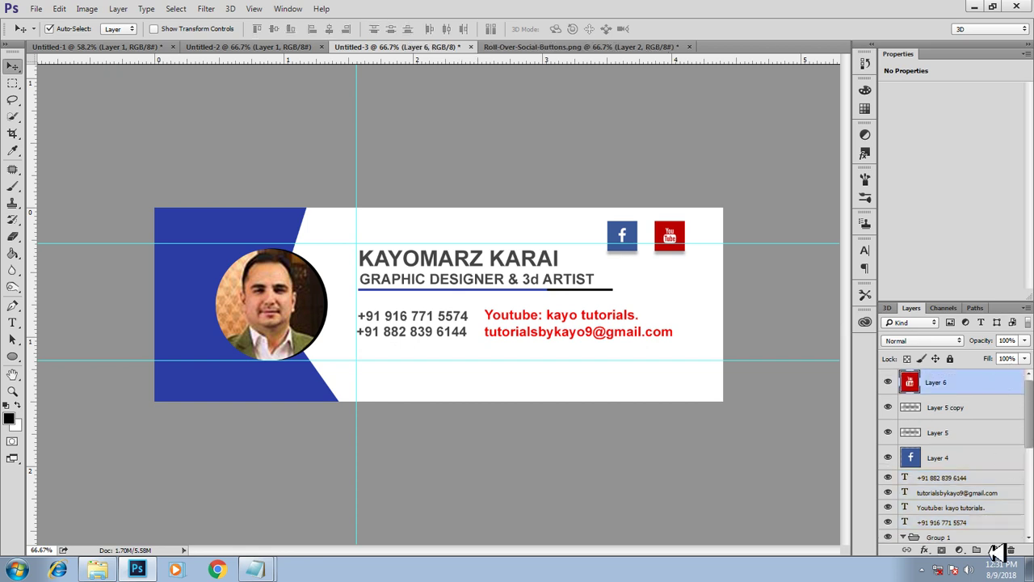
key(ctrl+z)
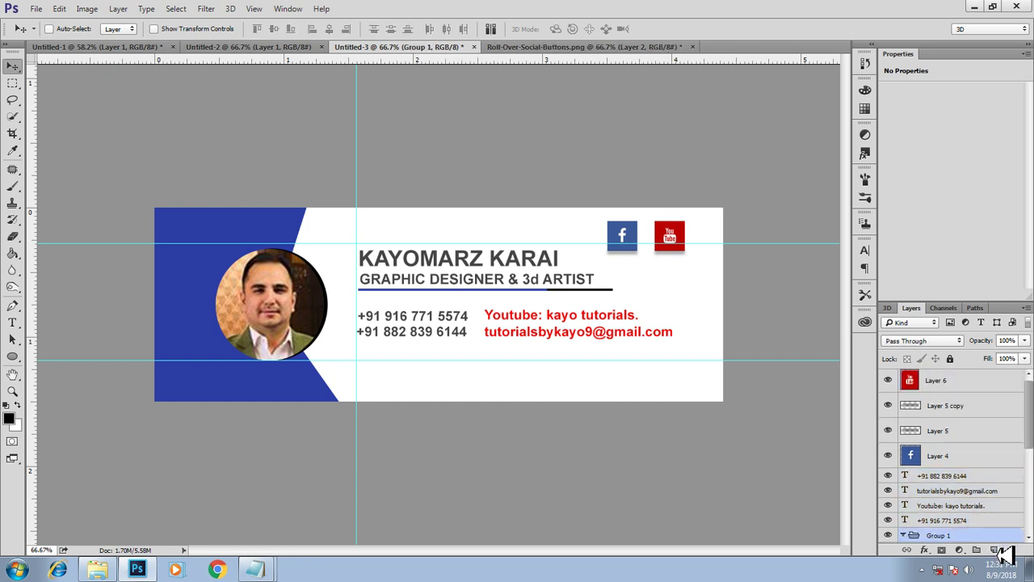
key(shift+Up)
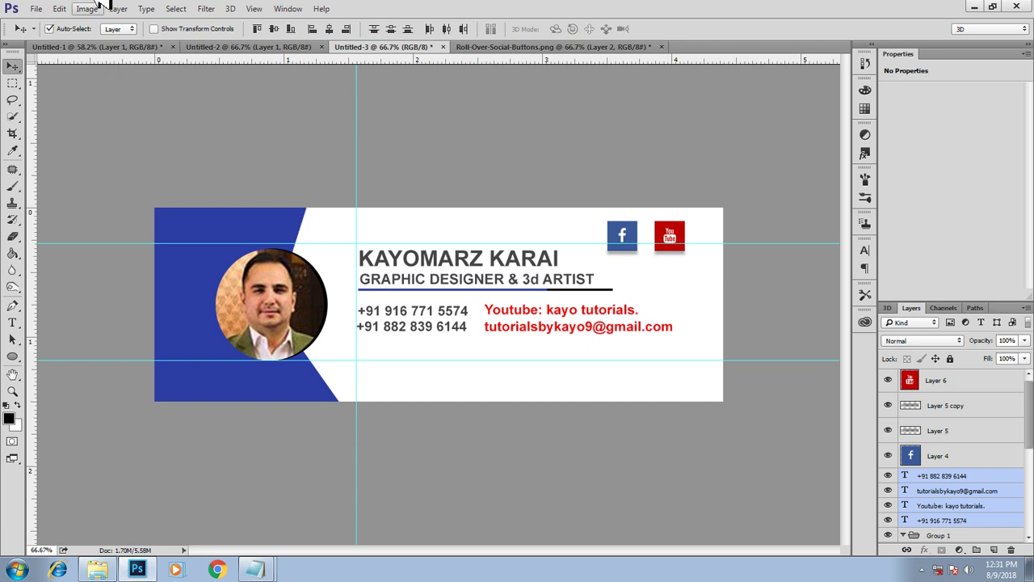
Undo one more change and add an empty Layer 7 above the YouTube icon layer
click(58, 8)
click(93, 41)
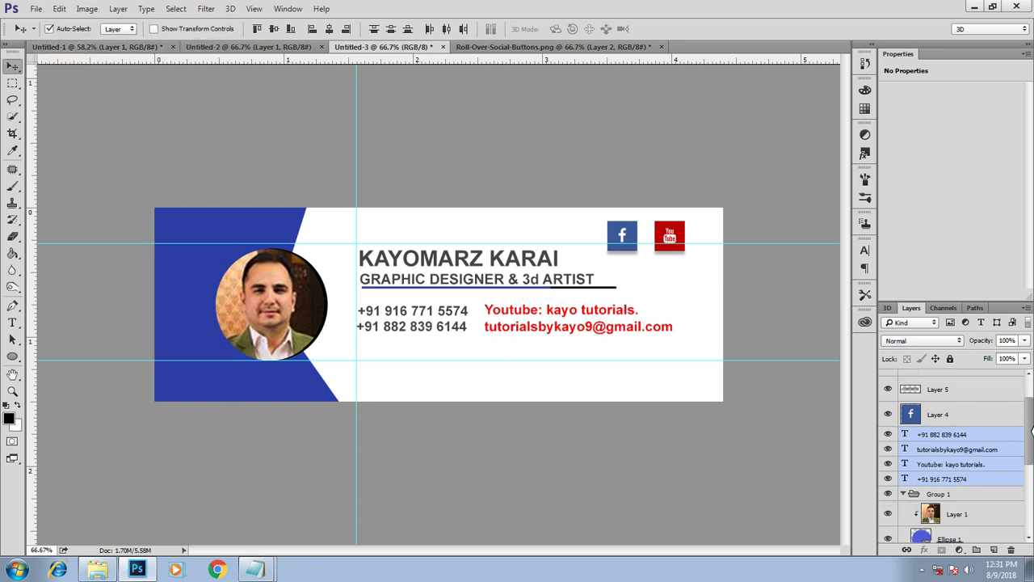
scroll(1031, 428, up, 3)
click(962, 382)
click(995, 549)
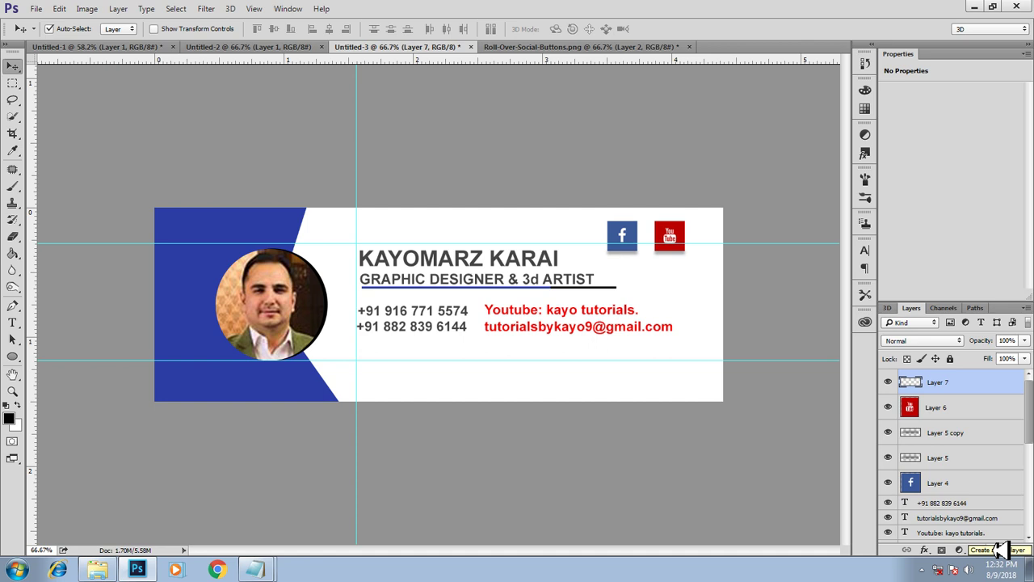
Select the shadow layer Layer 5 and scroll down the Layers panel
right_click(534, 282)
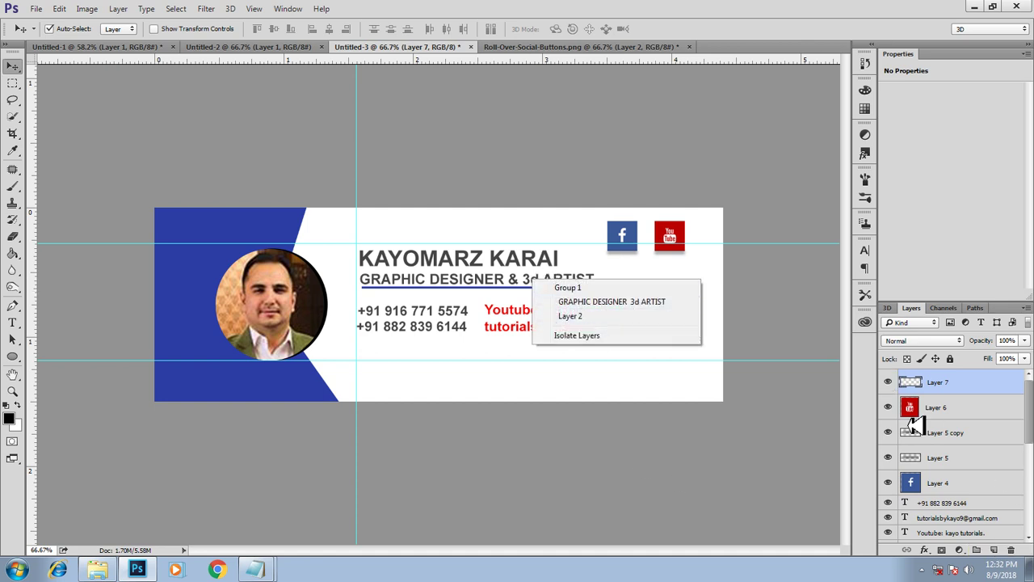
click(950, 445)
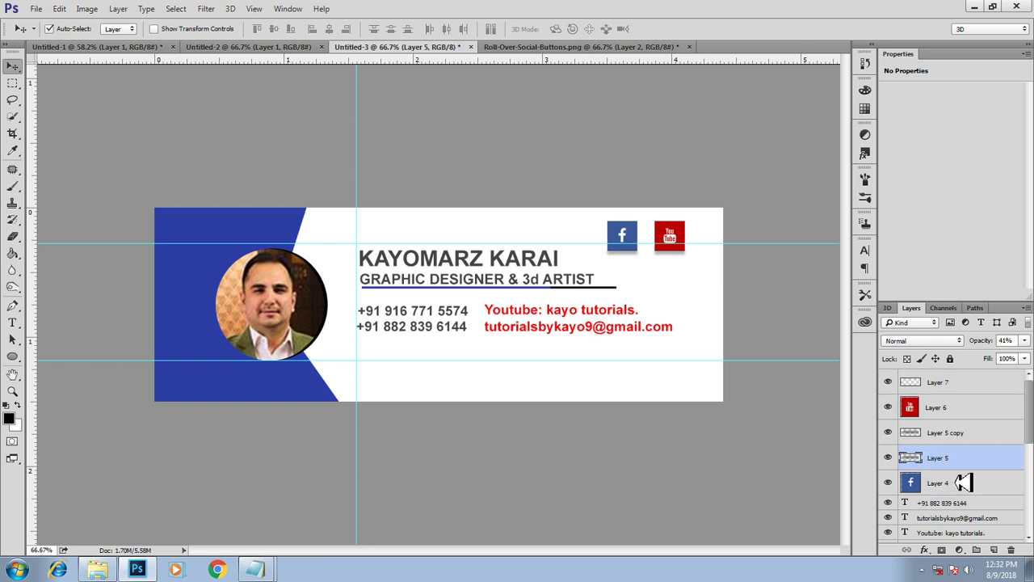
scroll(964, 482, down, 1)
scroll(991, 508, down, 1)
scroll(991, 507, down, 2)
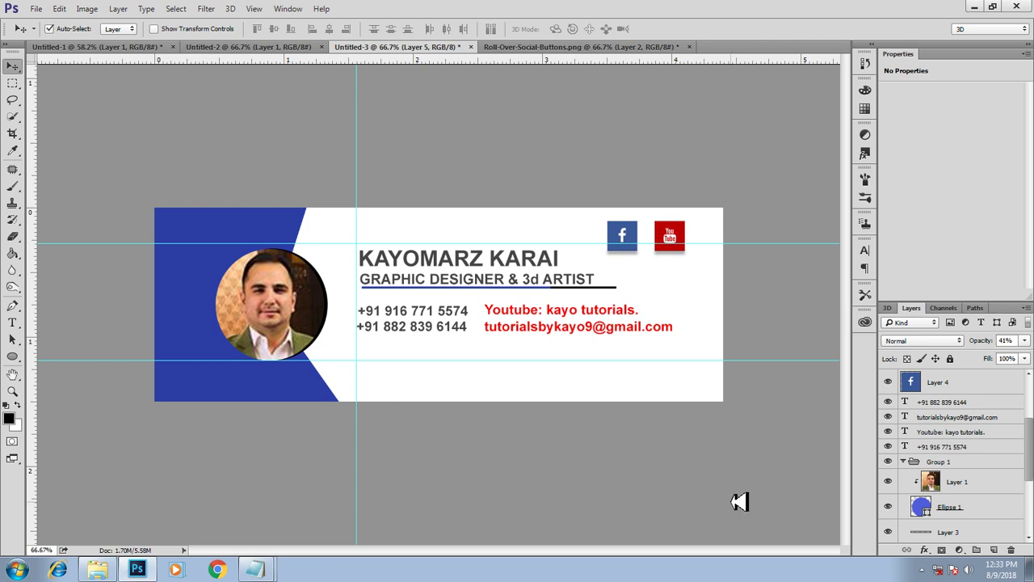
In the subtitle text layer, replace the lowercase 'd' in '3d' with 'D'
right_click(582, 276)
click(642, 299)
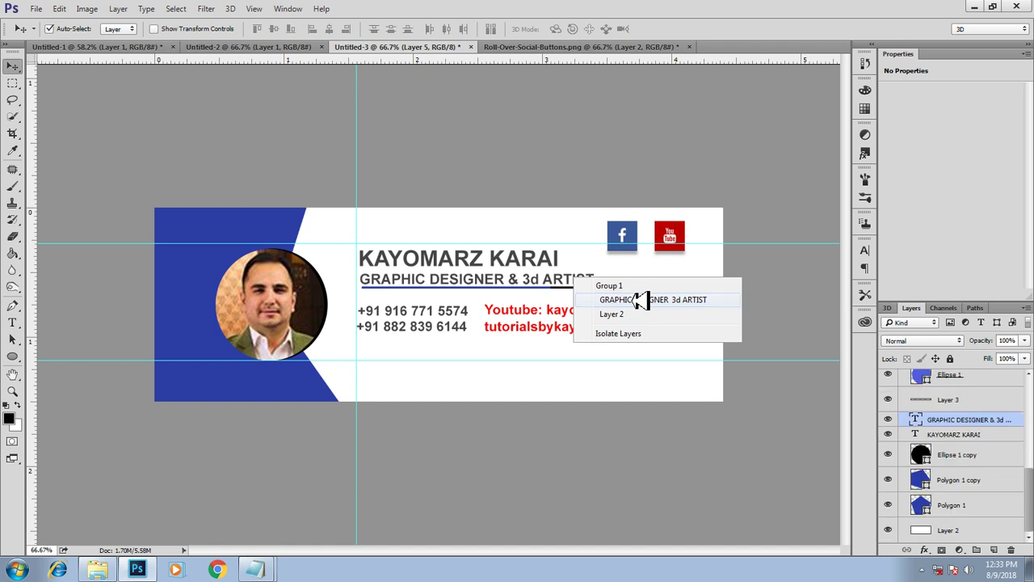
click(13, 322)
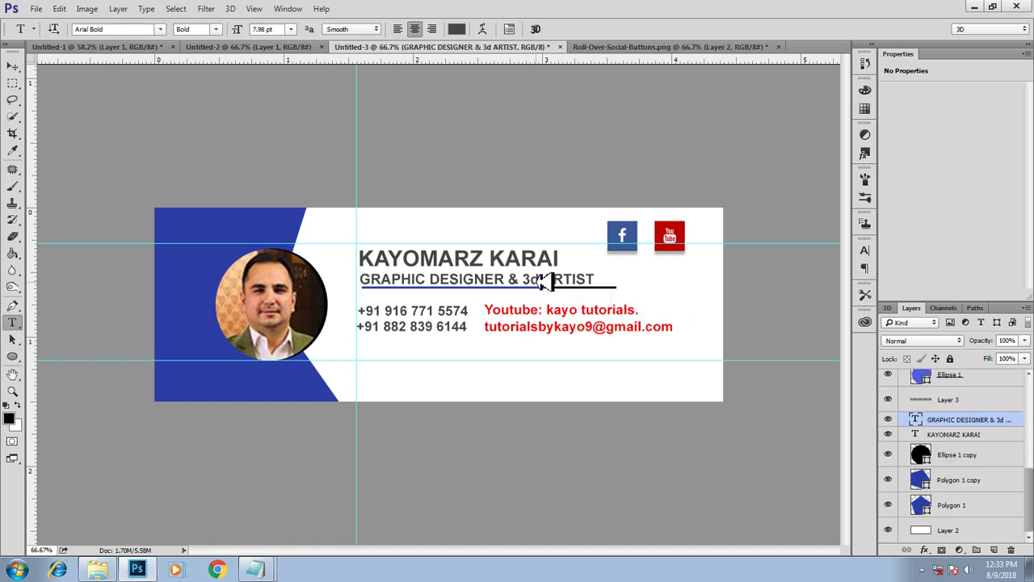
click(549, 283)
click(543, 283)
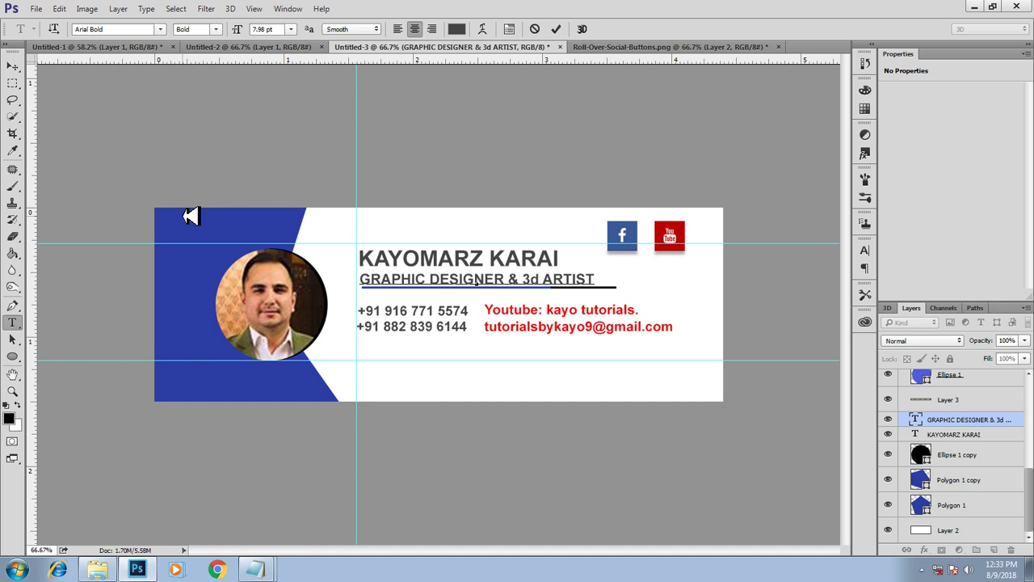
key(BackSpace)
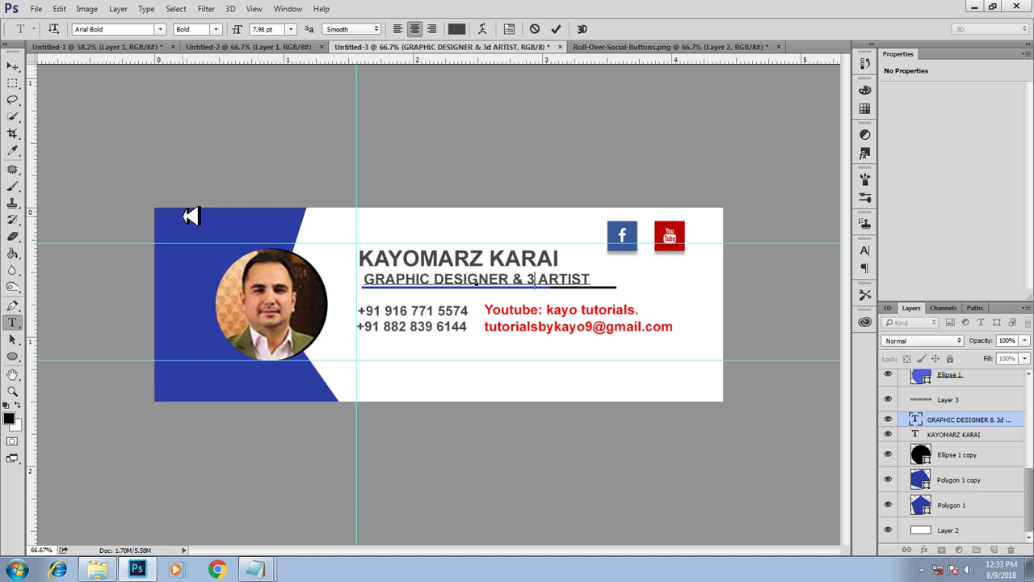
text(d)
key(BackSpace)
text(D)
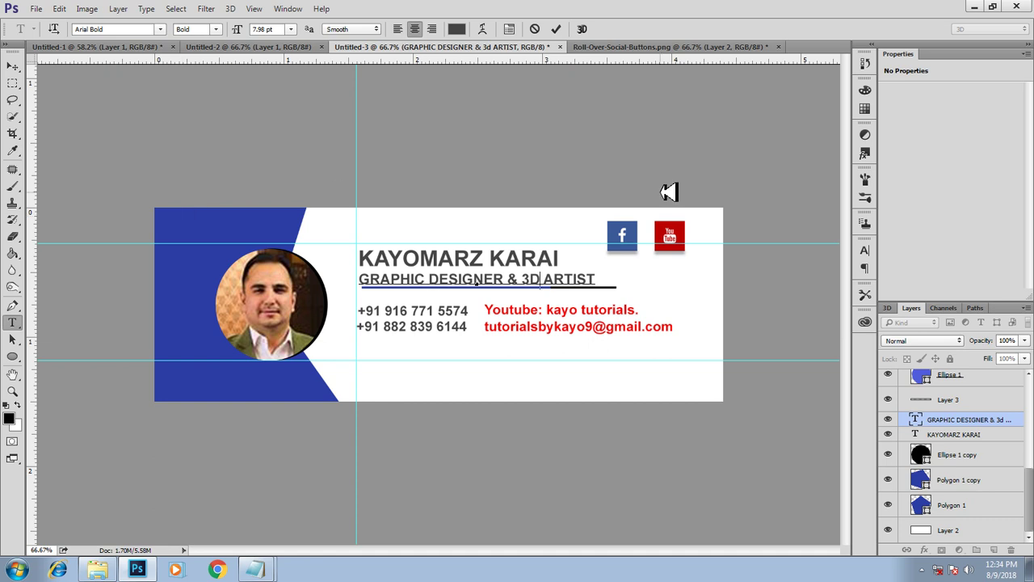
Commit the subtitle edit and select the contact text layers
scroll(947, 477, up, 3)
scroll(947, 478, up, 1)
click(965, 395)
shift+click(972, 426)
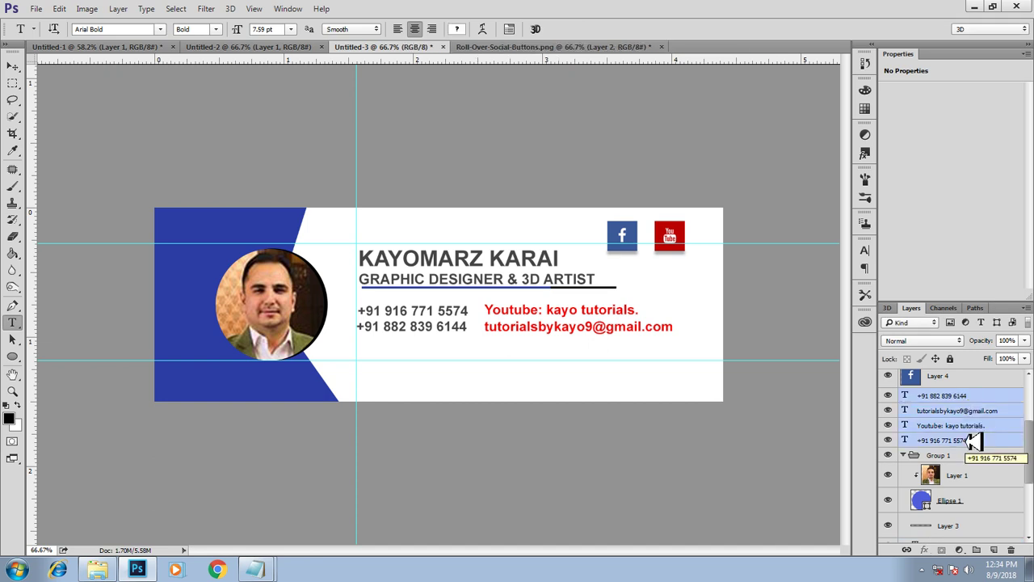
Nudge the selected contact text layers down with the Move tool
click(17, 65)
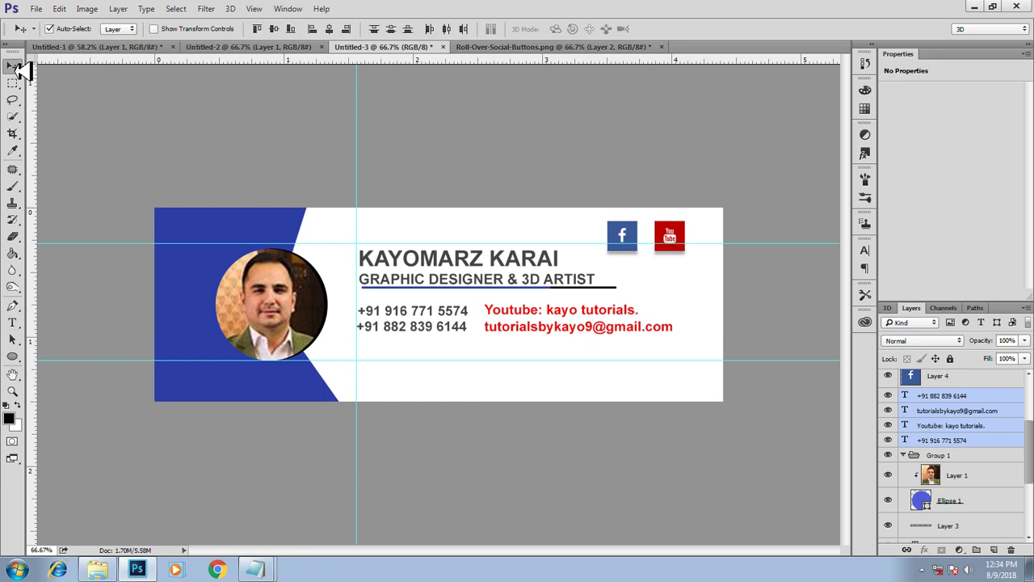
key(Down)
key(Down)
key(Down)
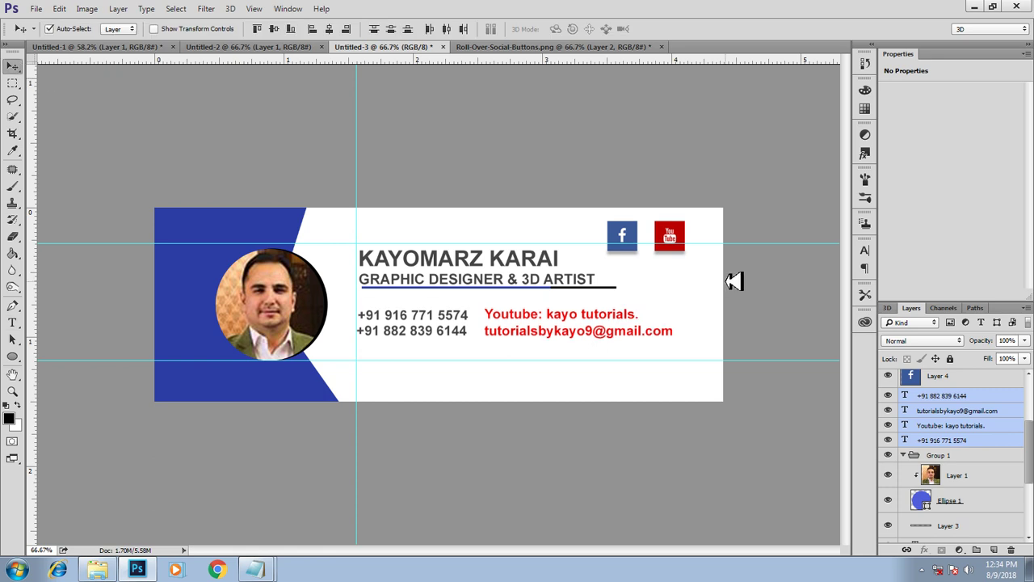
right_click(596, 287)
click(1001, 388)
Toggle visibility of Layer 7, the YouTube icon and the icon shadows to check them
scroll(955, 400, up, 2)
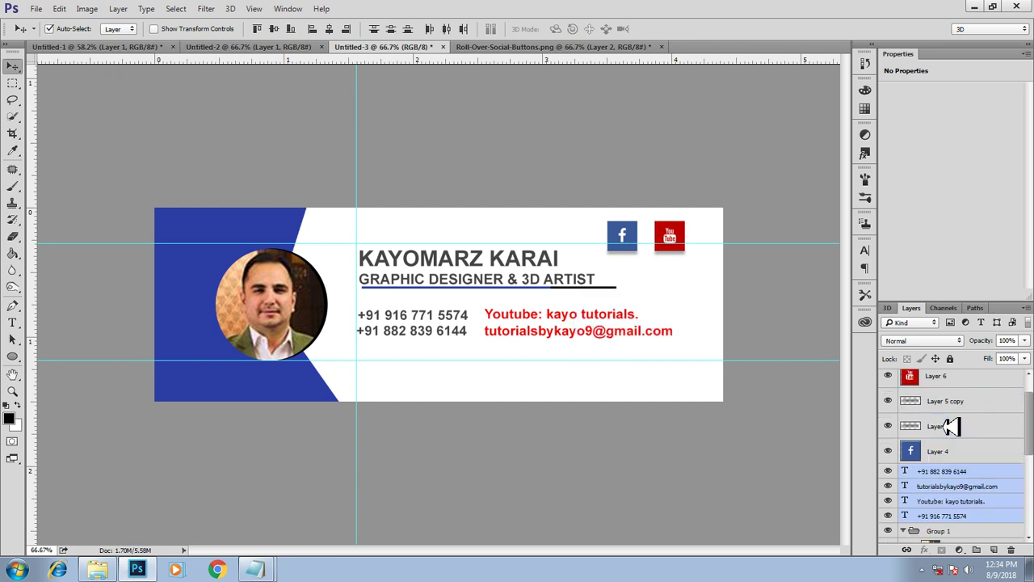
scroll(954, 400, up, 1)
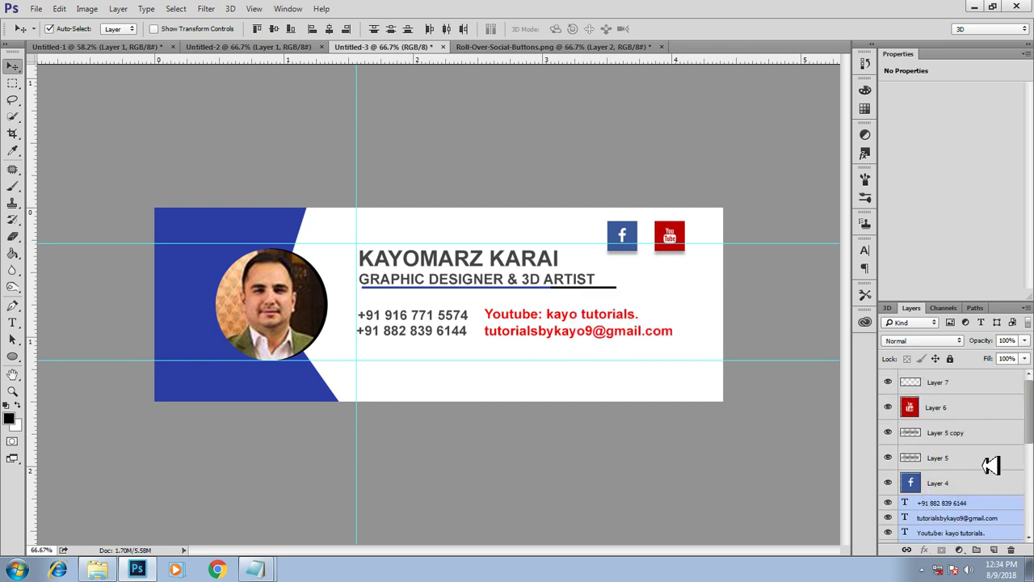
scroll(991, 465, down, 3)
scroll(969, 464, down, 3)
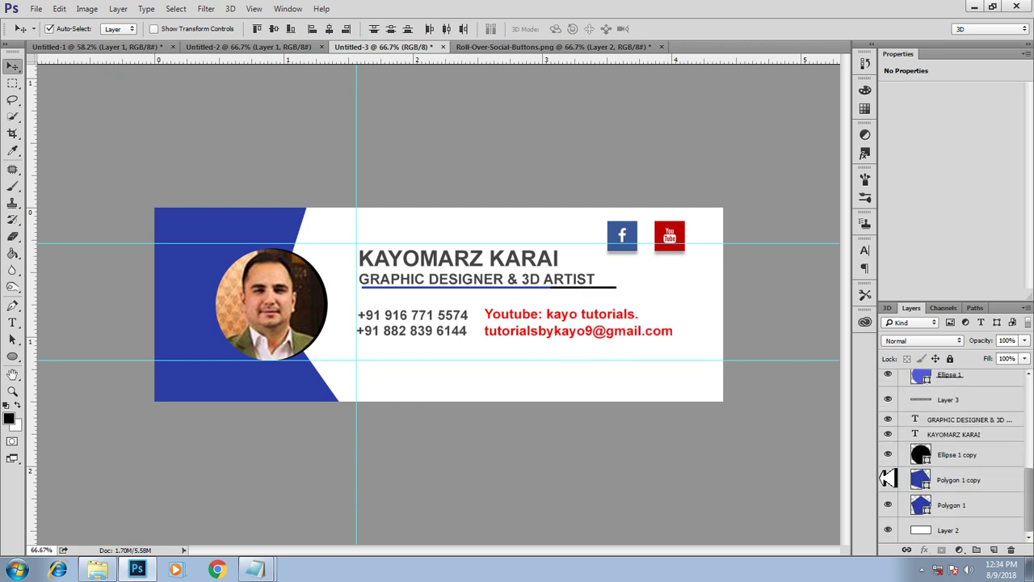
scroll(954, 480, up, 5)
click(963, 383)
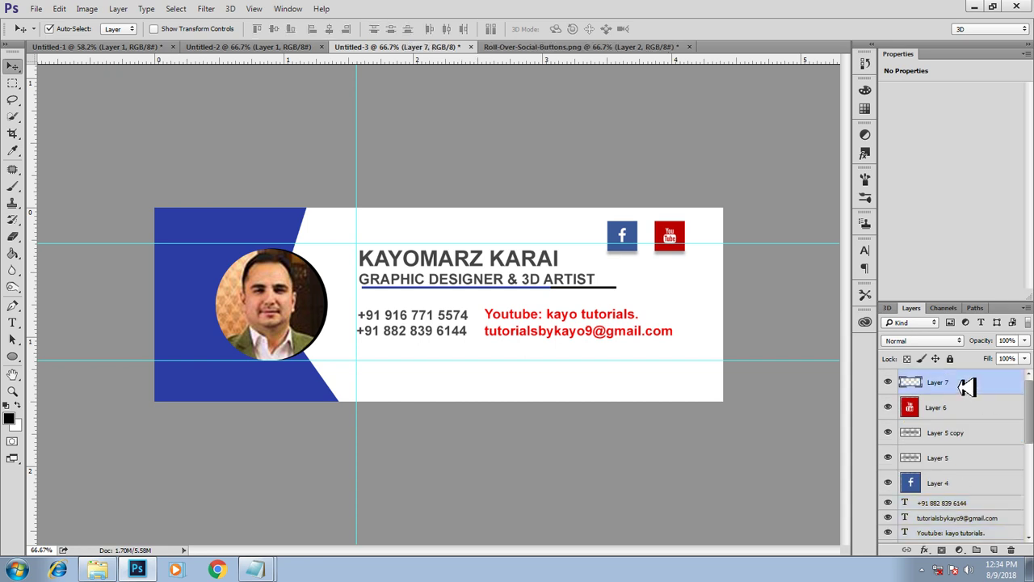
click(888, 382)
click(888, 407)
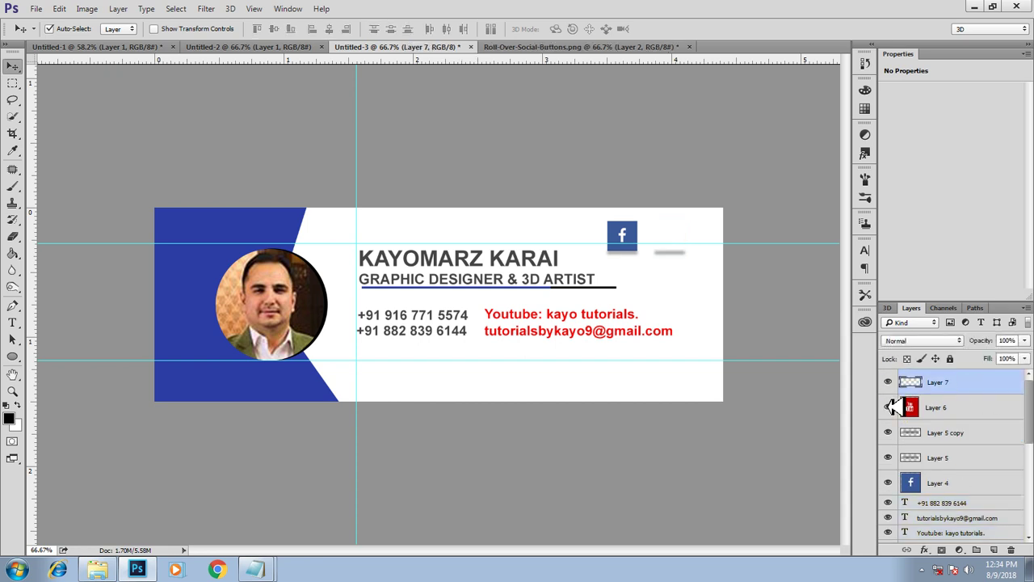
click(888, 433)
click(888, 432)
click(888, 458)
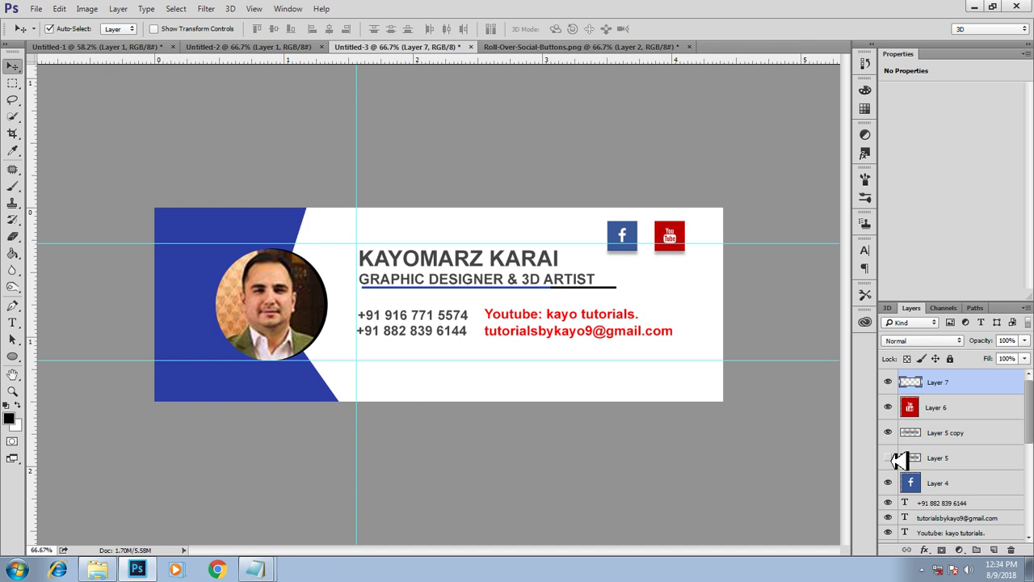
Shift the underline layer, Layer 3, slightly left and one pixel down
drag(427, 286, 427, 286)
right_click(427, 287)
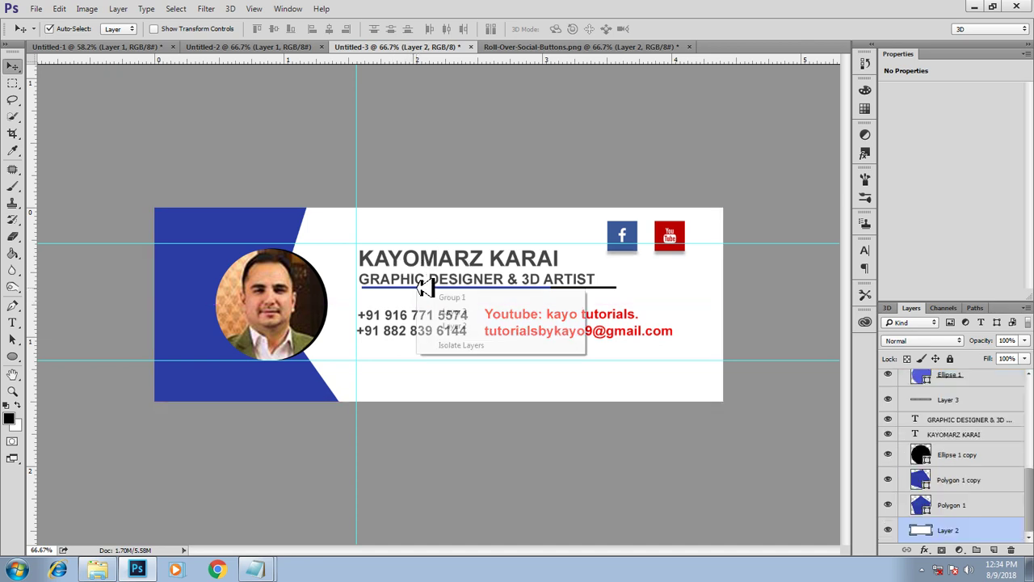
click(457, 311)
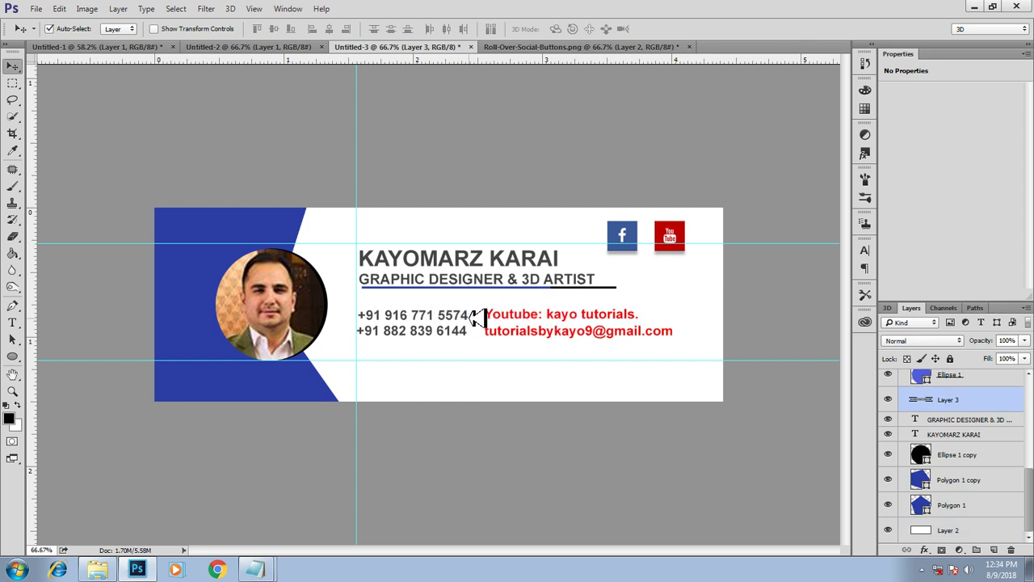
drag(477, 318, 471, 318)
key(Down)
key(Down)
key(Down)
key(Down)
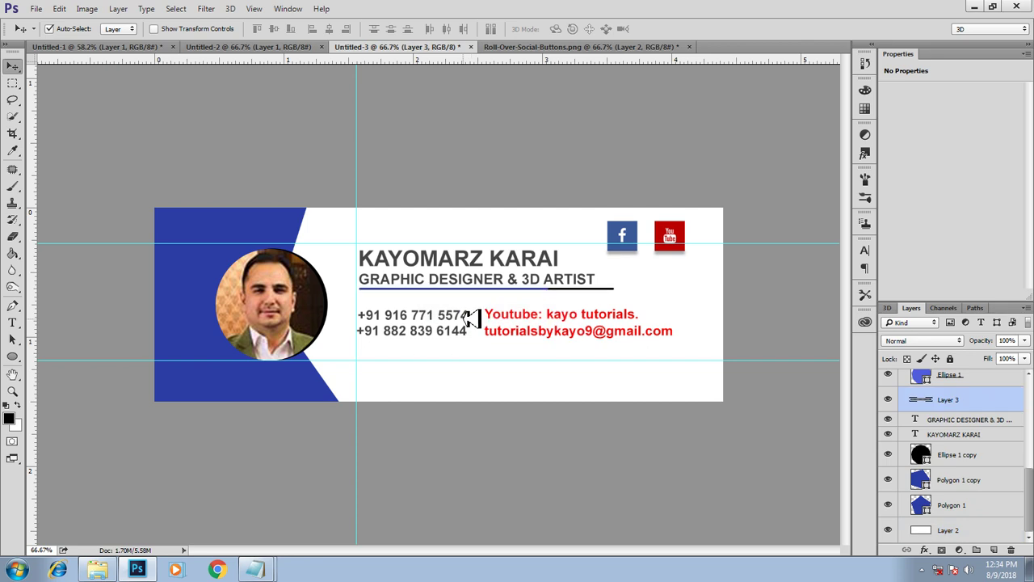
Select Group 1 with the portrait, then select Layer 7
right_click(219, 209)
click(255, 224)
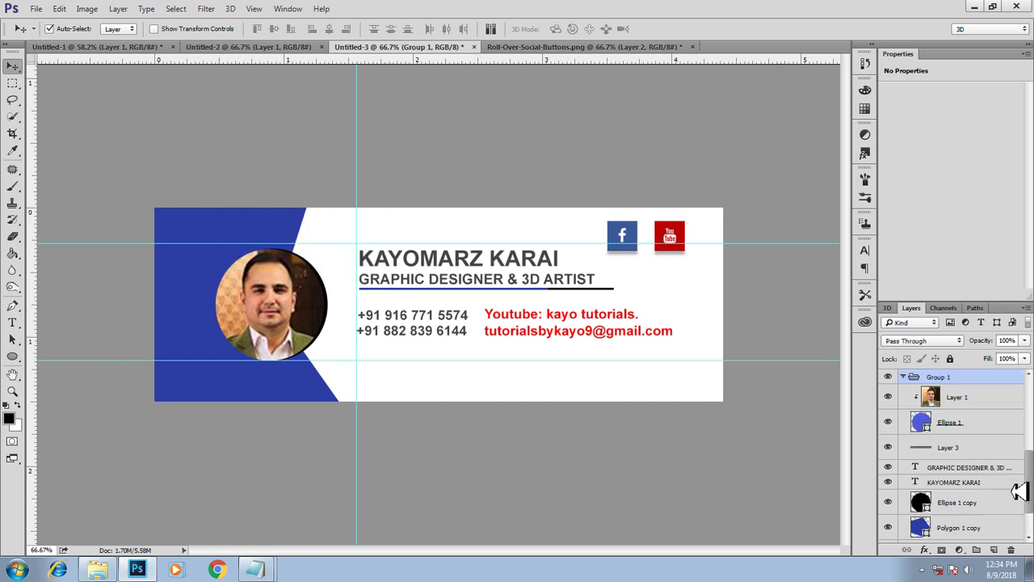
drag(1028, 471, 1029, 388)
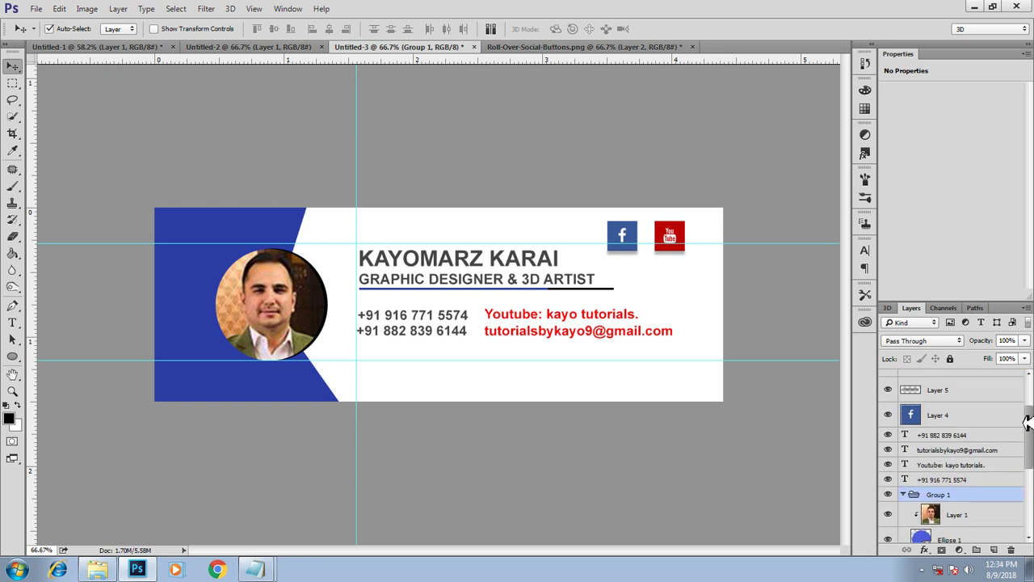
click(960, 383)
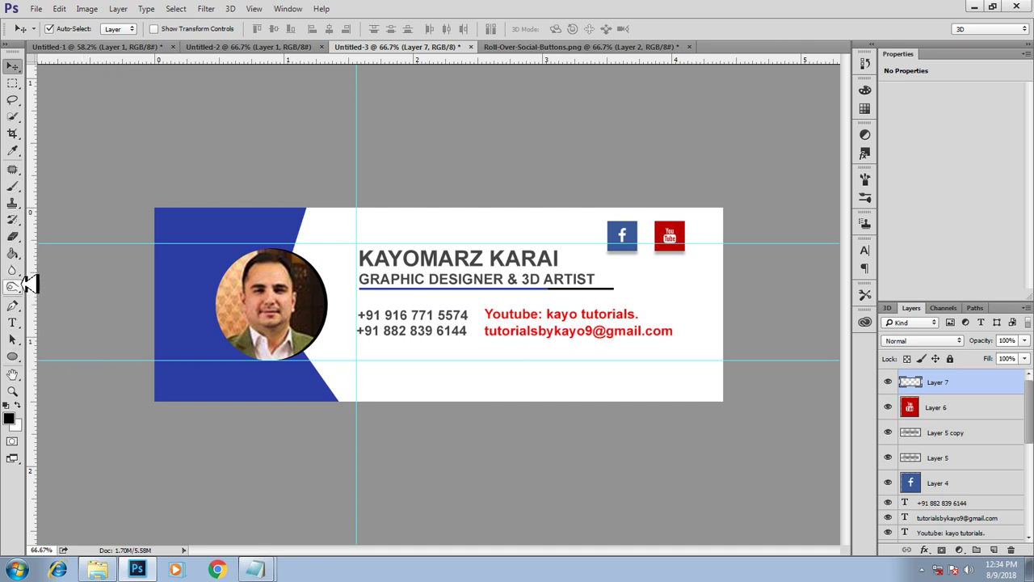
Make a light grey-to-white Foreground to Background gradient and drag it across the banner
drag(11, 253, 60, 251)
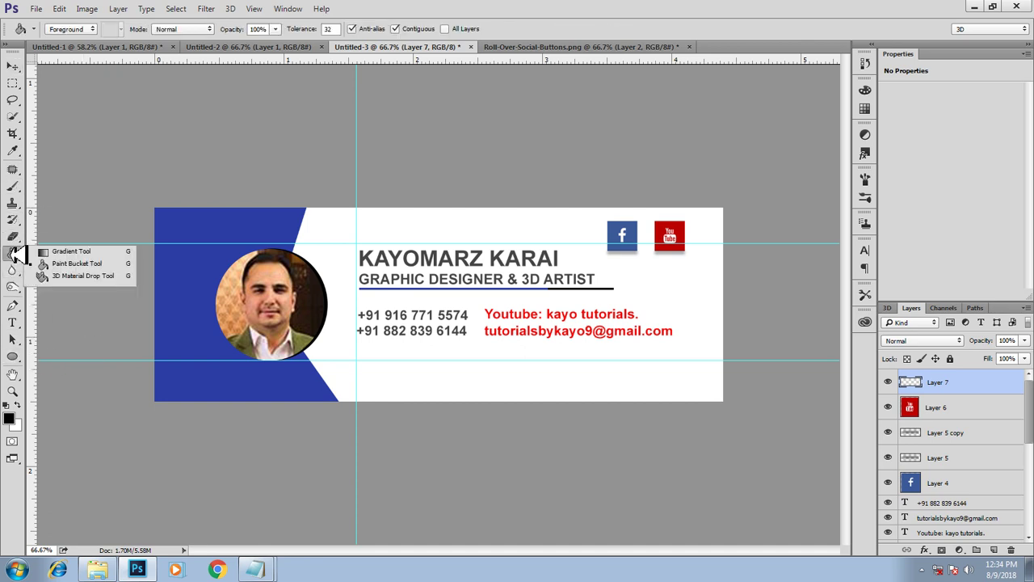
click(68, 29)
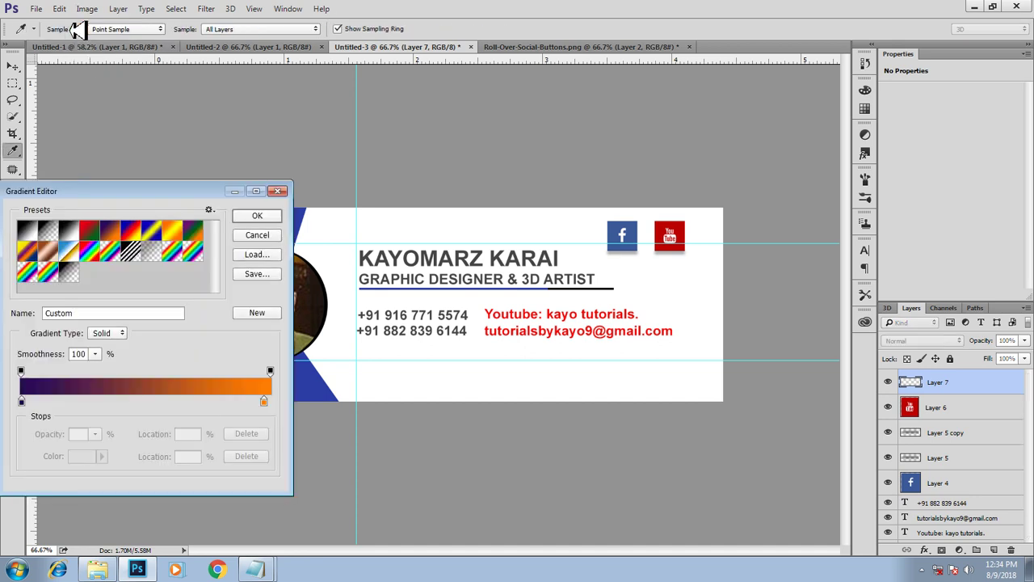
click(27, 229)
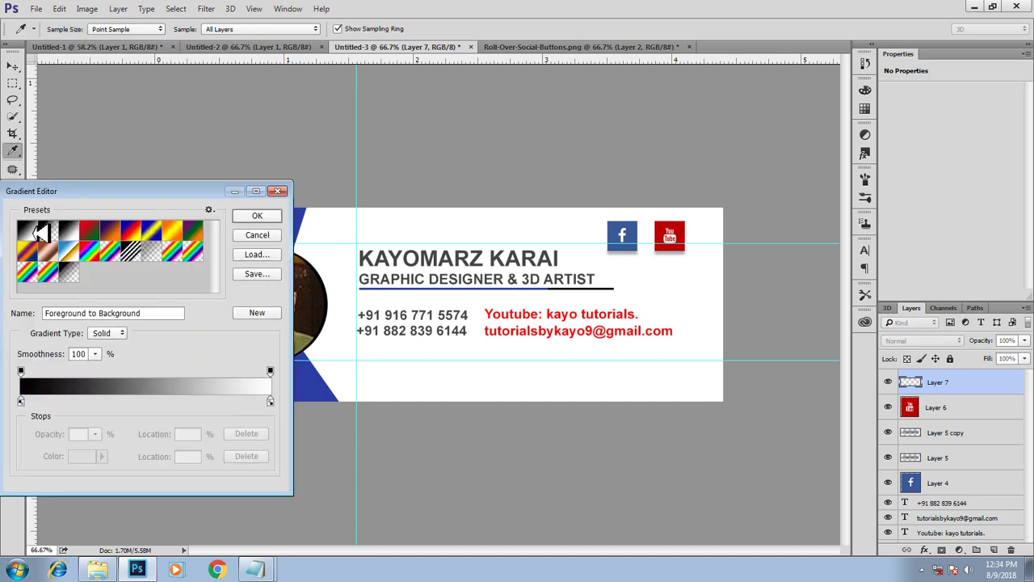
double_click(25, 402)
mouse_move(561, 239)
mouse_down()
mouse_move(528, 208)
mouse_move(528, 217)
mouse_up()
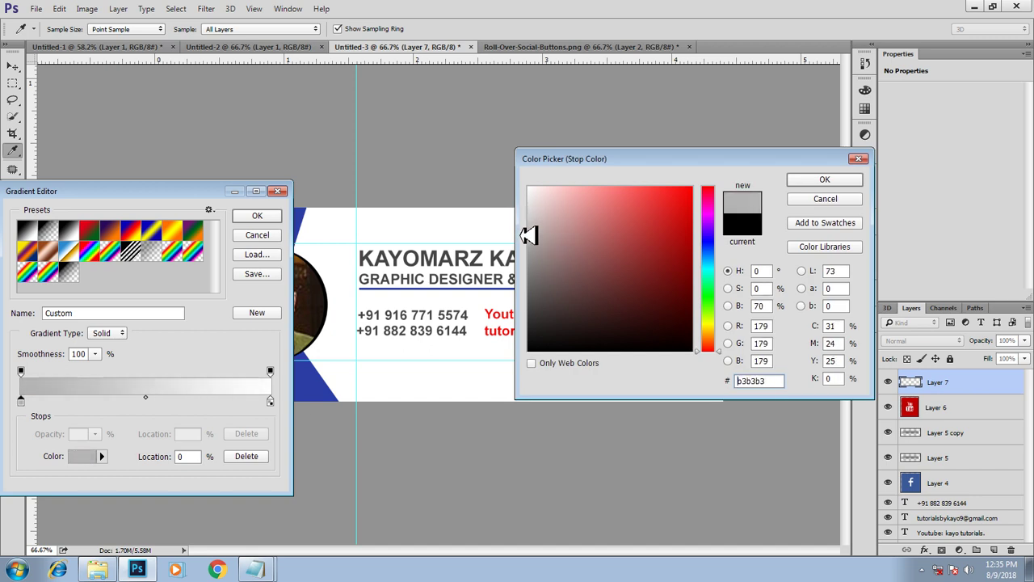
click(840, 179)
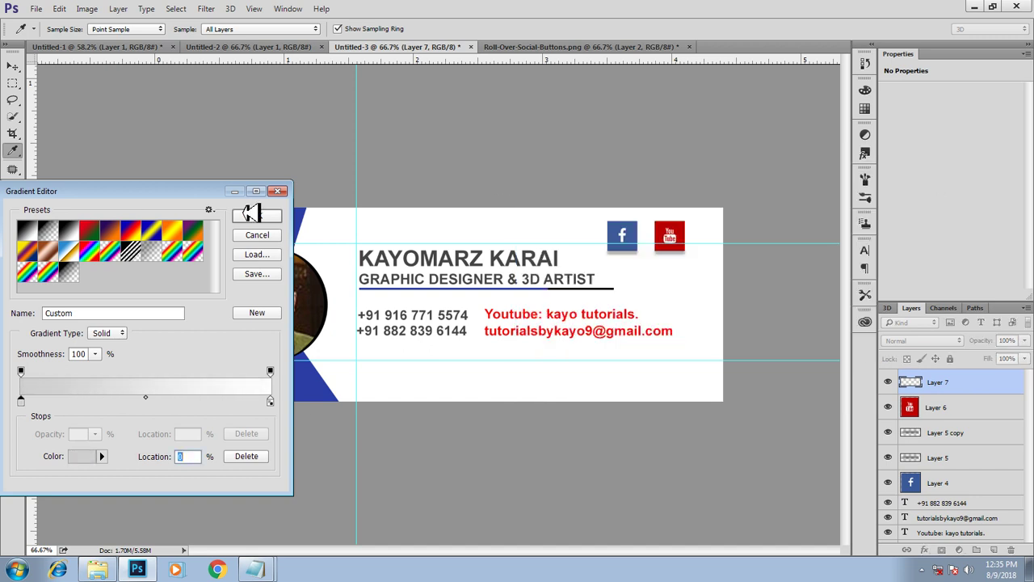
click(255, 216)
drag(422, 171, 591, 572)
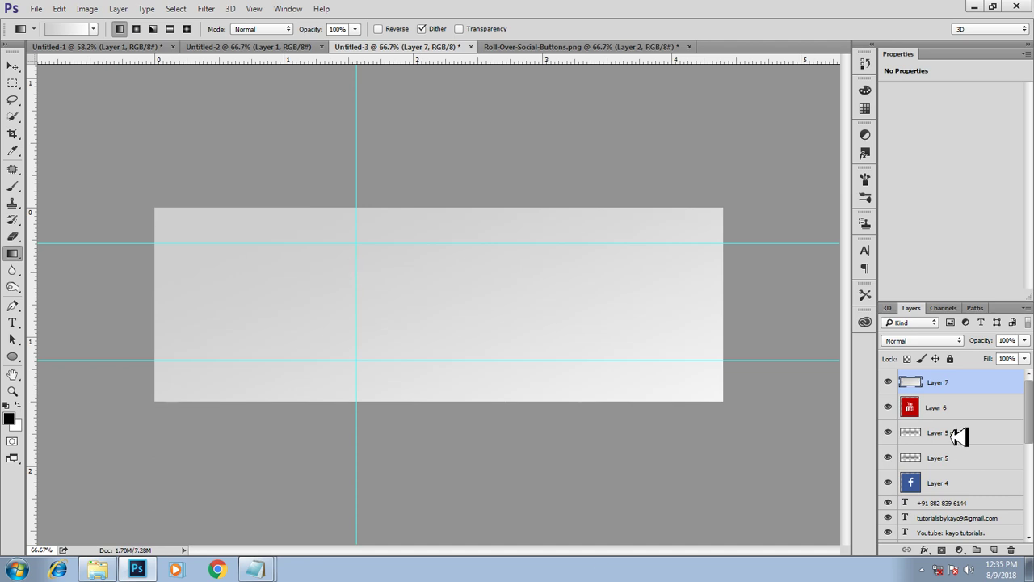
Redraw the grey-to-white gradient on Layer 7 from the upper left
drag(393, 168, 443, 374)
drag(397, 161, 513, 441)
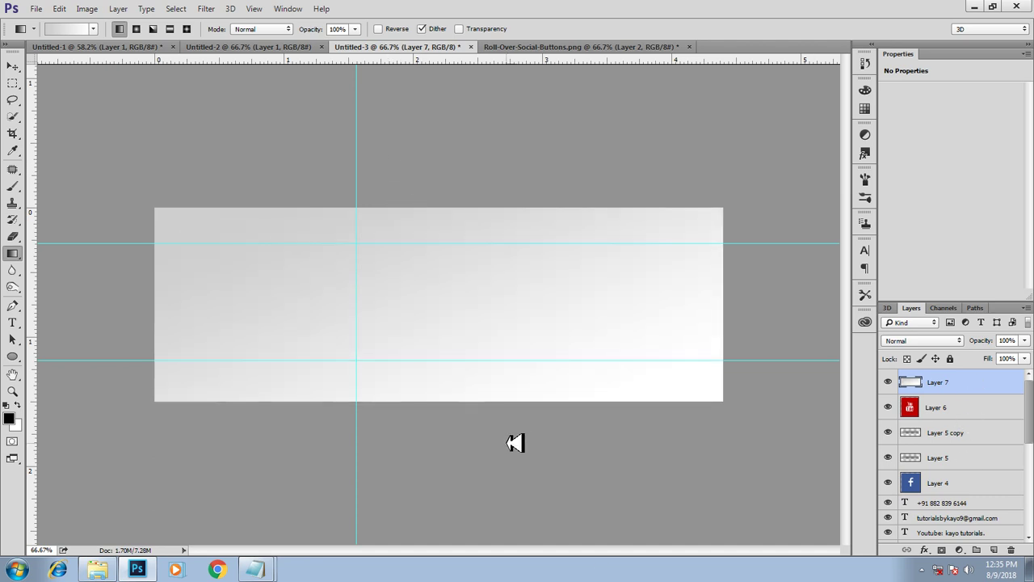
drag(407, 167, 477, 333)
Move Layer 7 just above Layer 2 and redraw the grey-to-white background gradient
mouse_move(1031, 409)
mouse_down()
mouse_move(1031, 389)
mouse_move(972, 572)
mouse_up()
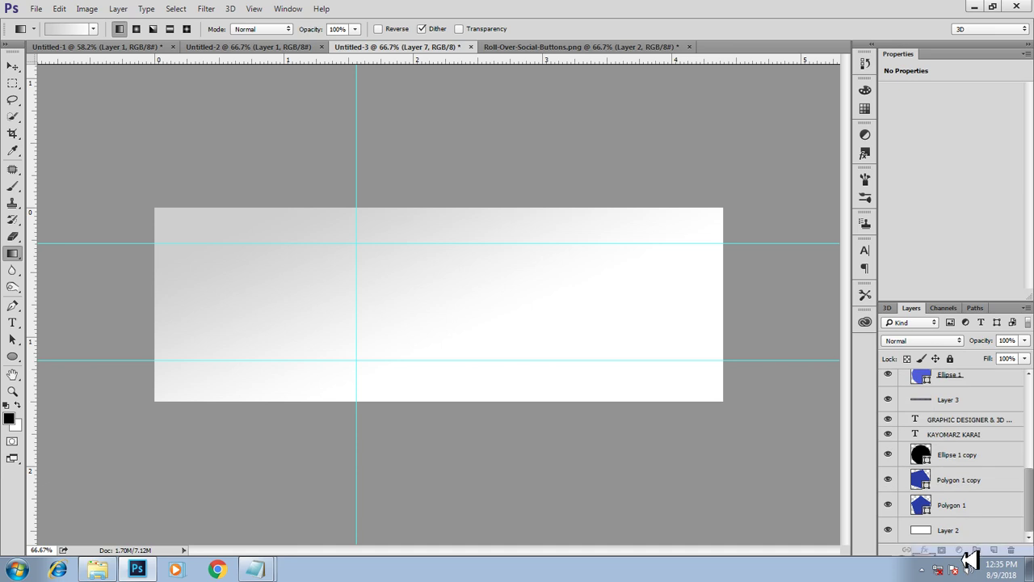
drag(973, 572, 969, 526)
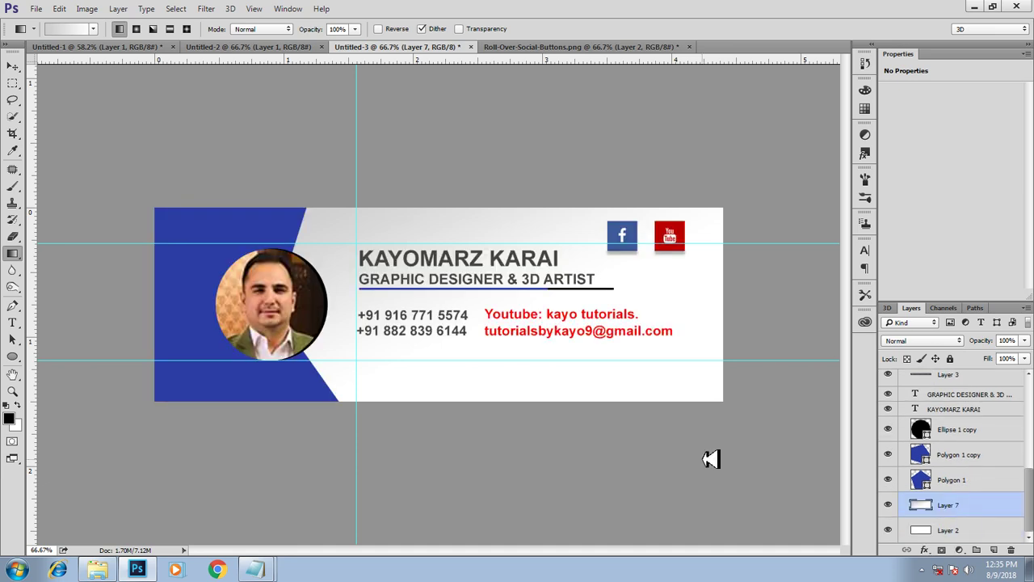
drag(92, 288, 687, 296)
drag(737, 269, 449, 322)
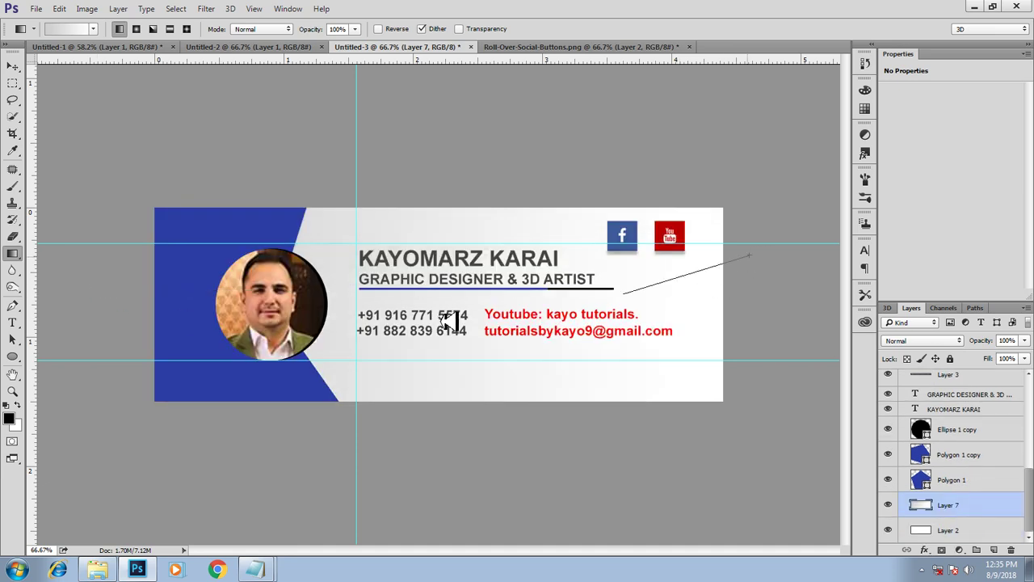
drag(162, 269, 784, 296)
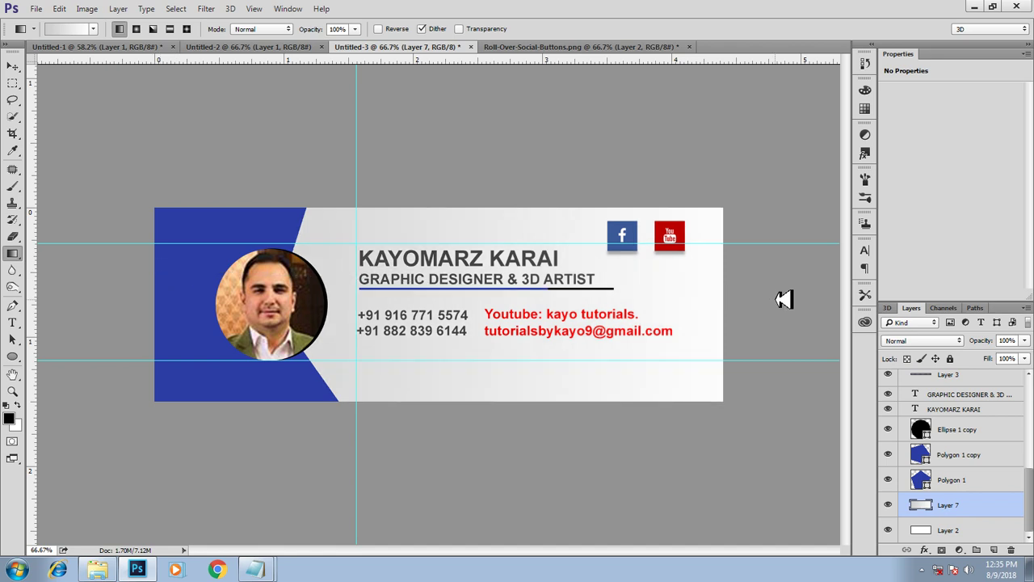
drag(270, 148, 529, 457)
drag(363, 153, 457, 327)
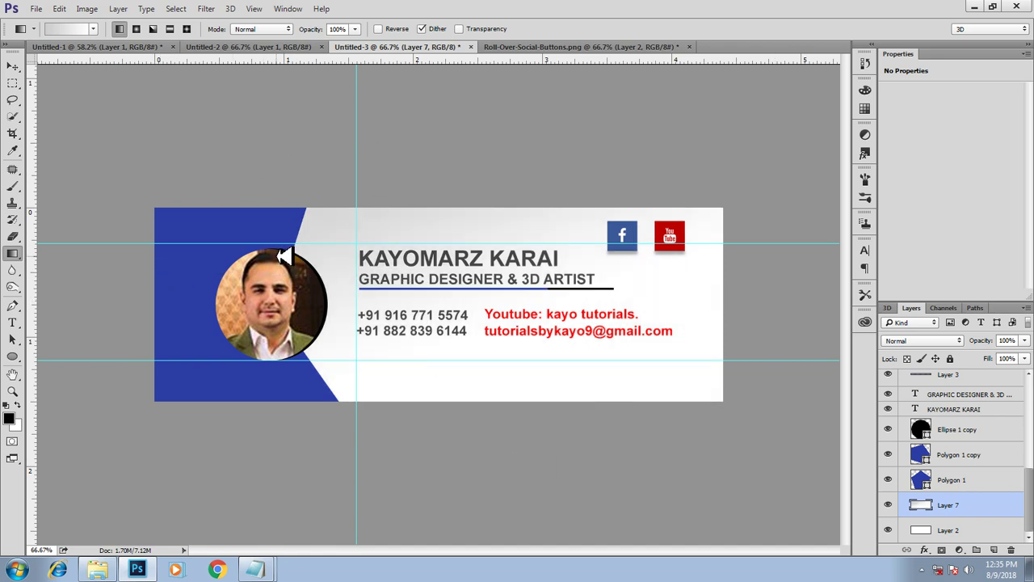
Switch to the Move tool and preview the Notepad windows on the taskbar
click(13, 66)
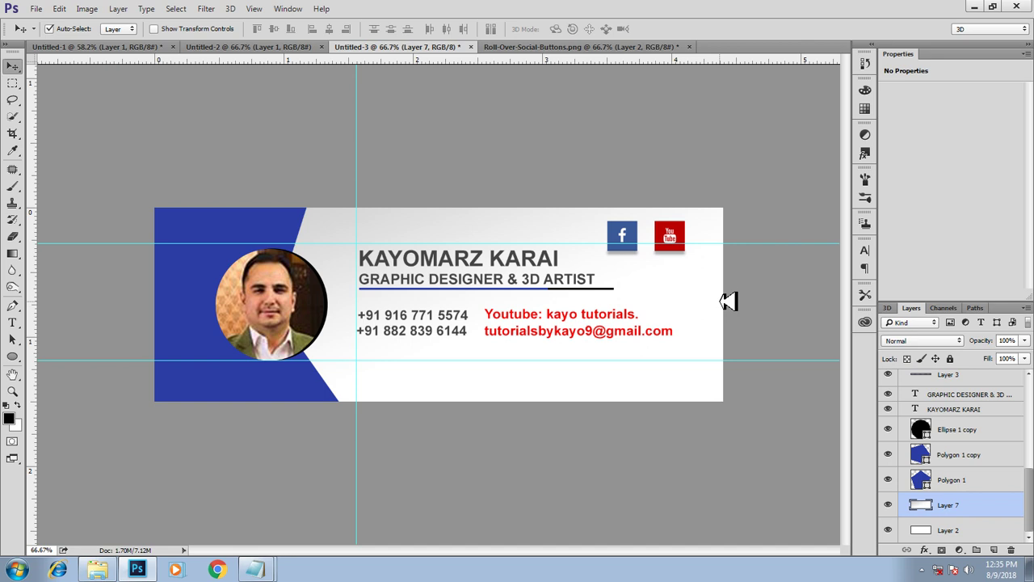
click(256, 570)
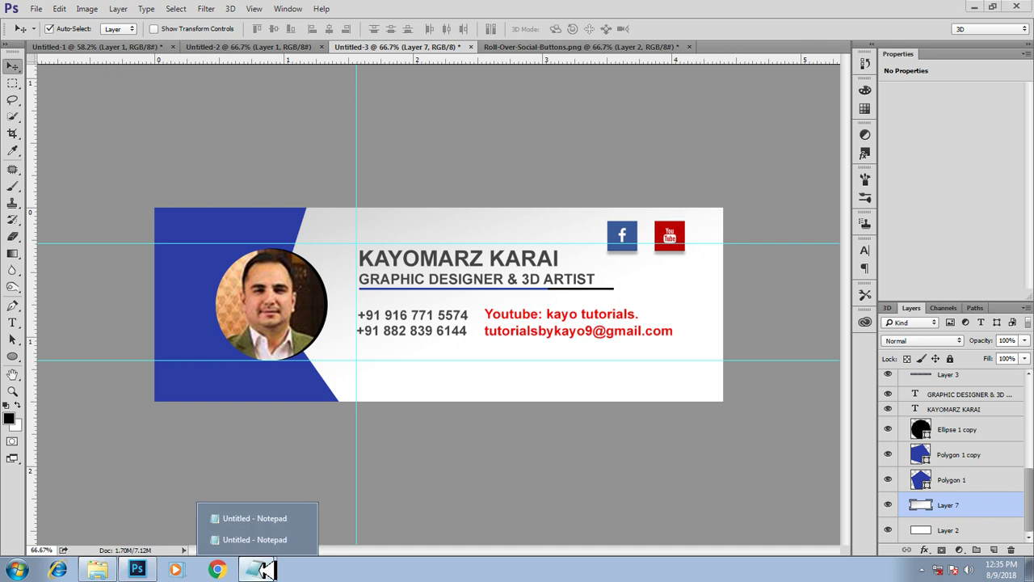
click(413, 515)
click(265, 566)
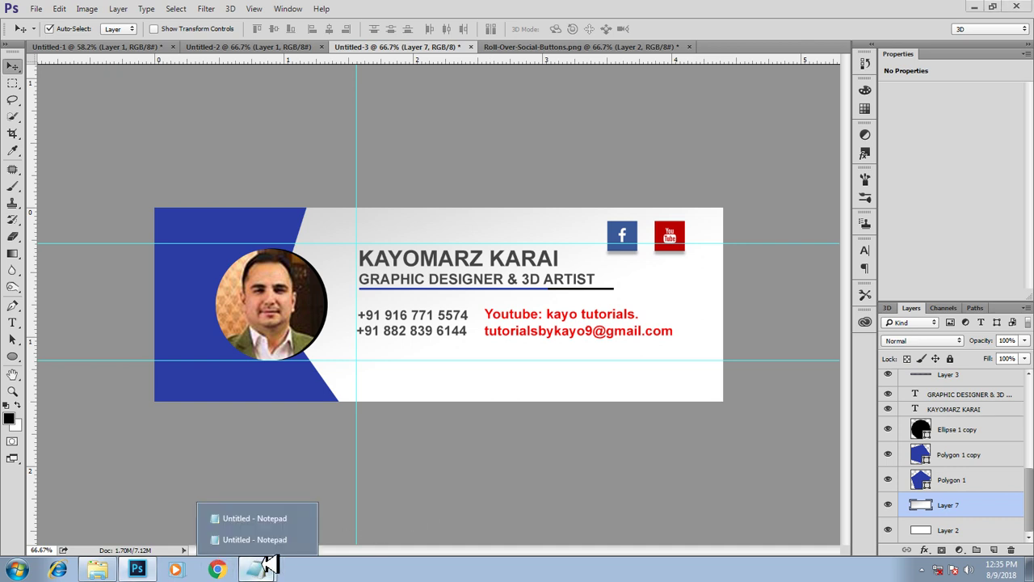
Save the banner as a JPEG file named EMAIL SIG
click(36, 8)
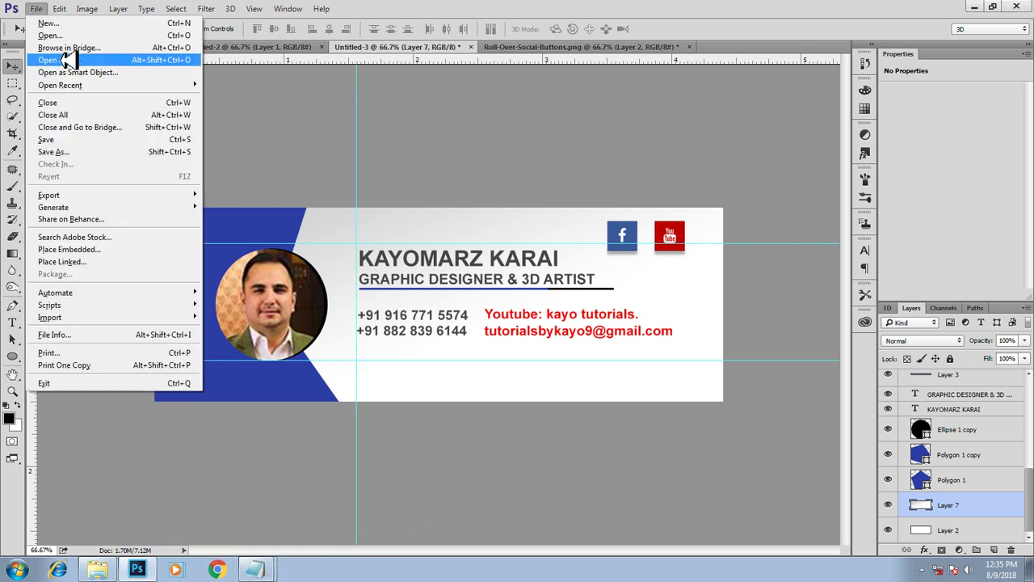
click(105, 152)
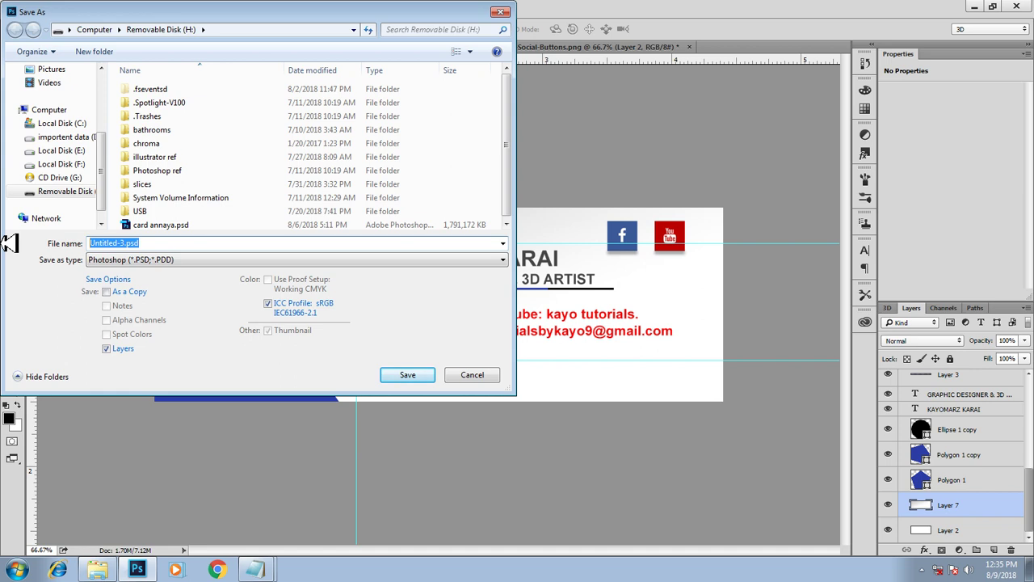
text(EMAI)
key(Tab)
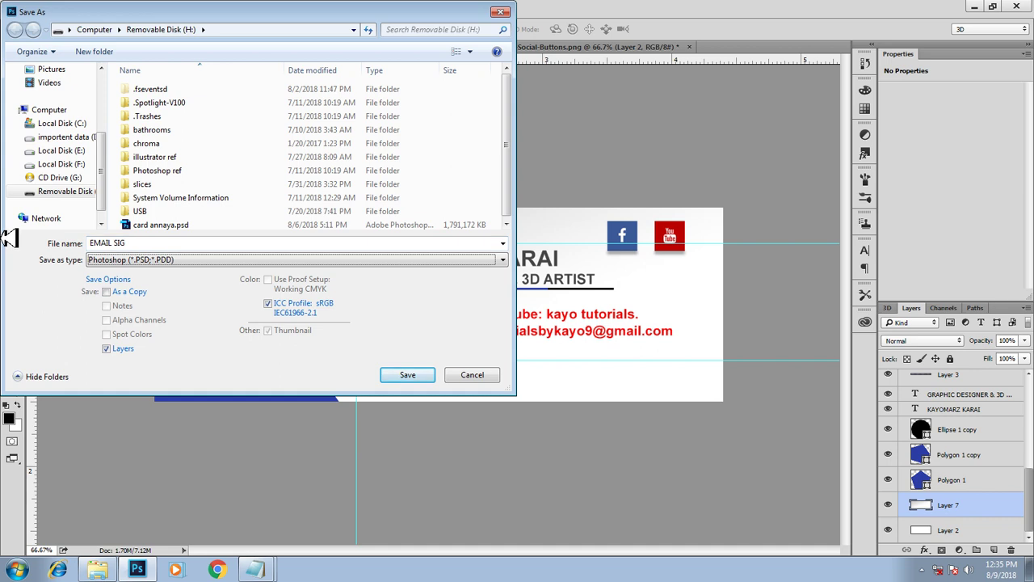
key(j)
click(407, 374)
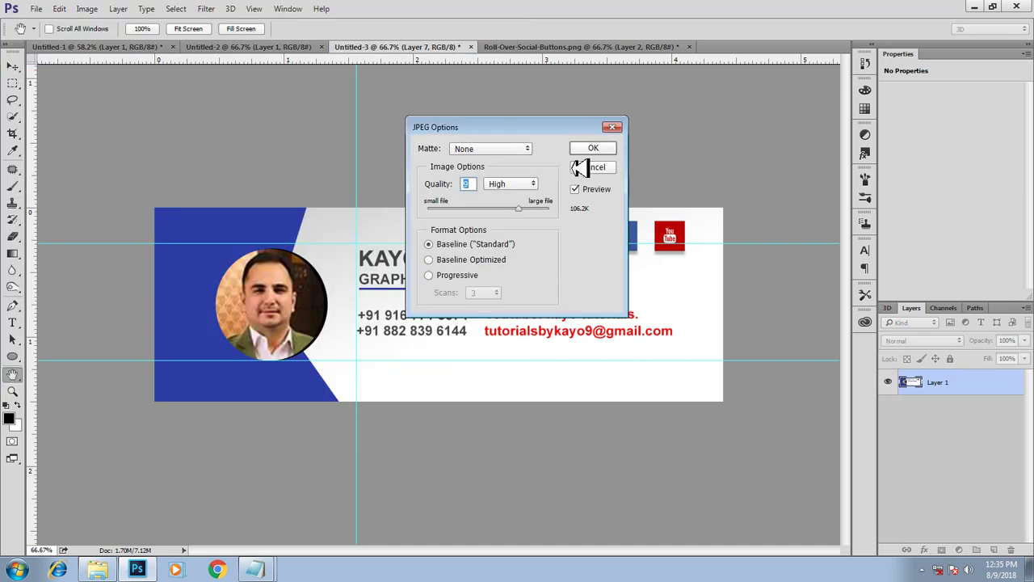
Set JPEG Quality to 12 Maximum with Progressive format and confirm
drag(526, 207, 549, 208)
click(454, 275)
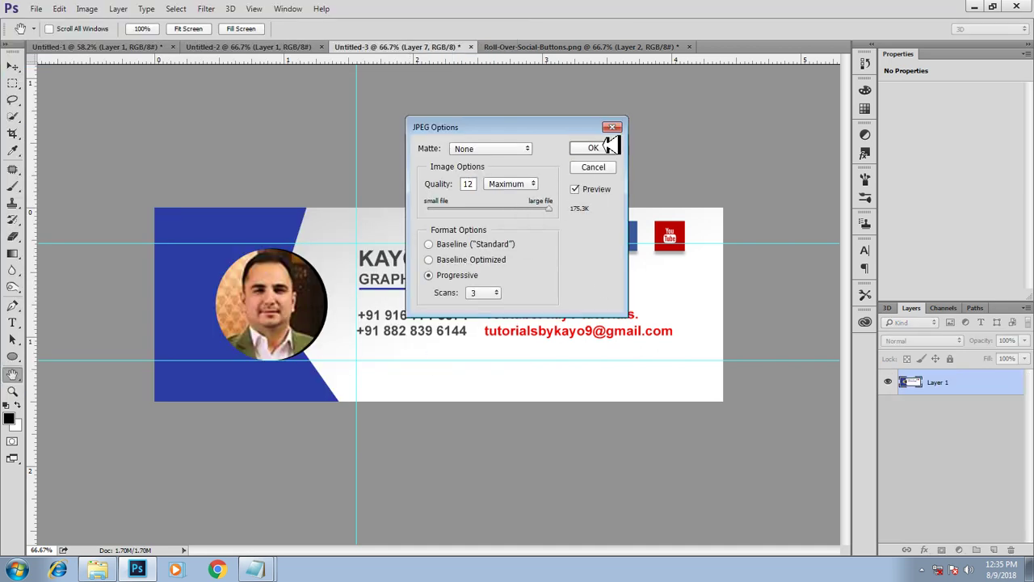
click(594, 148)
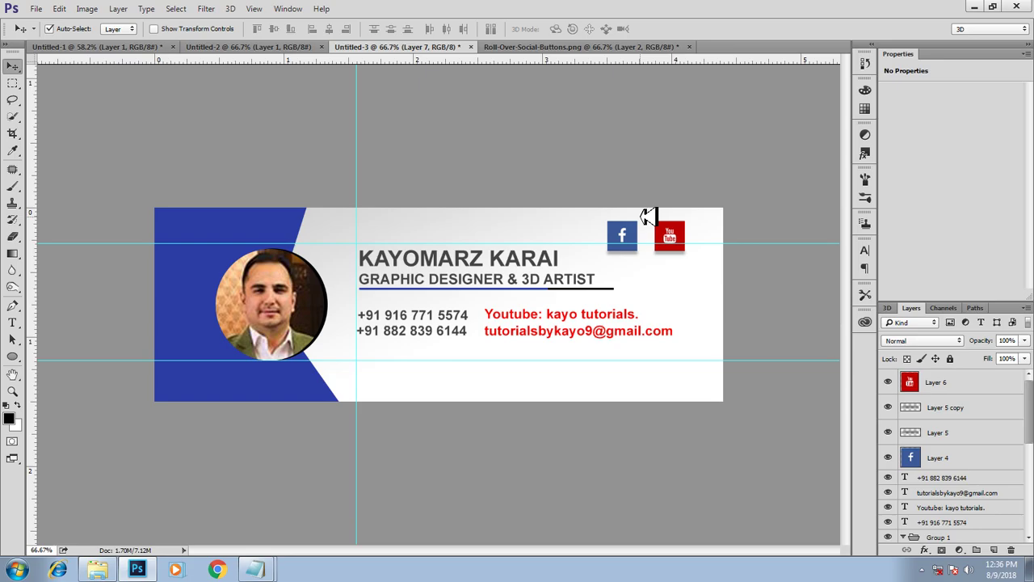
Open EMAIL SIG.jpg from Removable Disk (H:) in Windows Photo Viewer
key(super+d)
key(super)
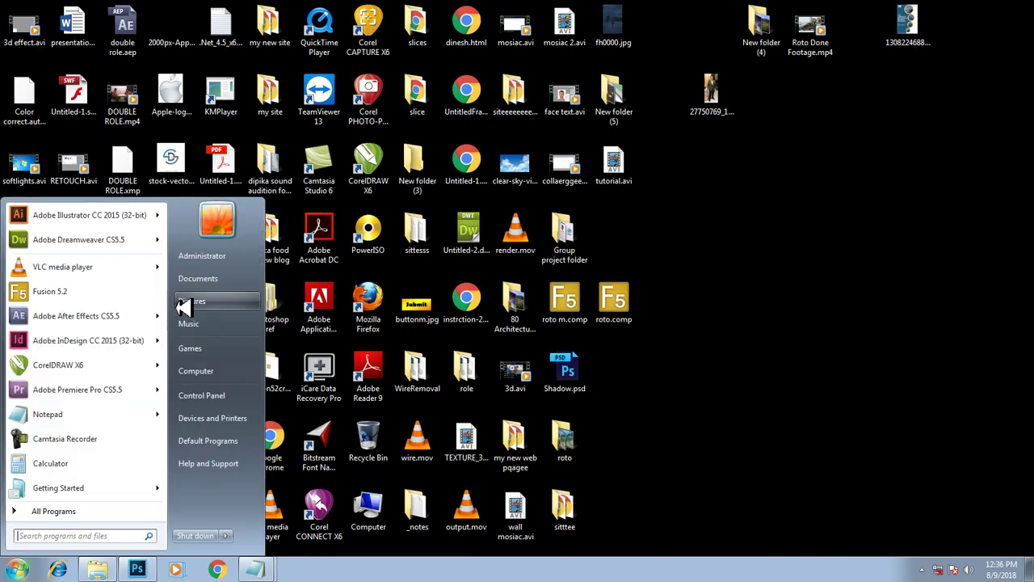
click(208, 374)
double_click(617, 302)
click(671, 364)
key(End)
double_click(817, 387)
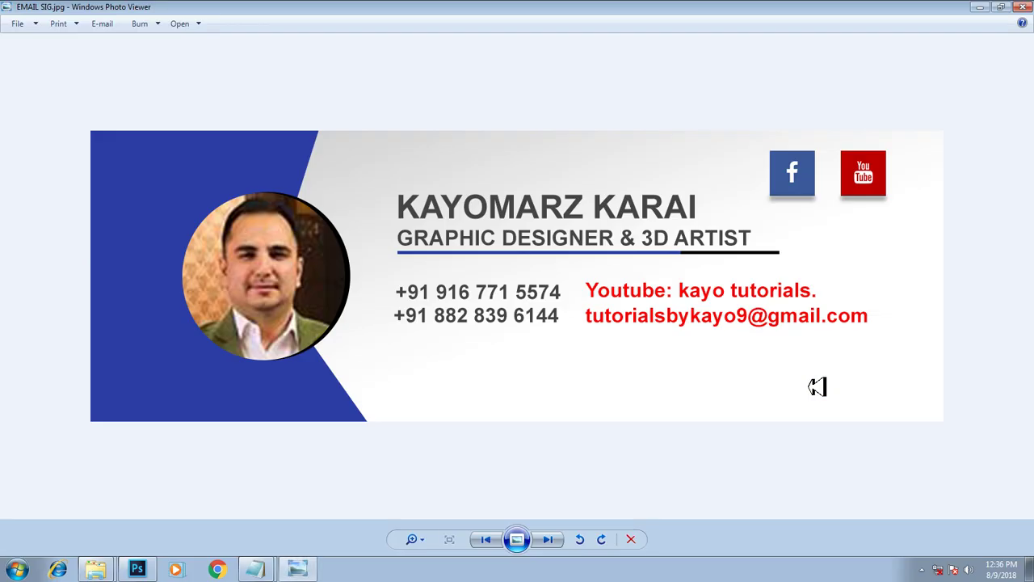
View the banner full screen, exit, and bring the Notepad notes forward
click(520, 538)
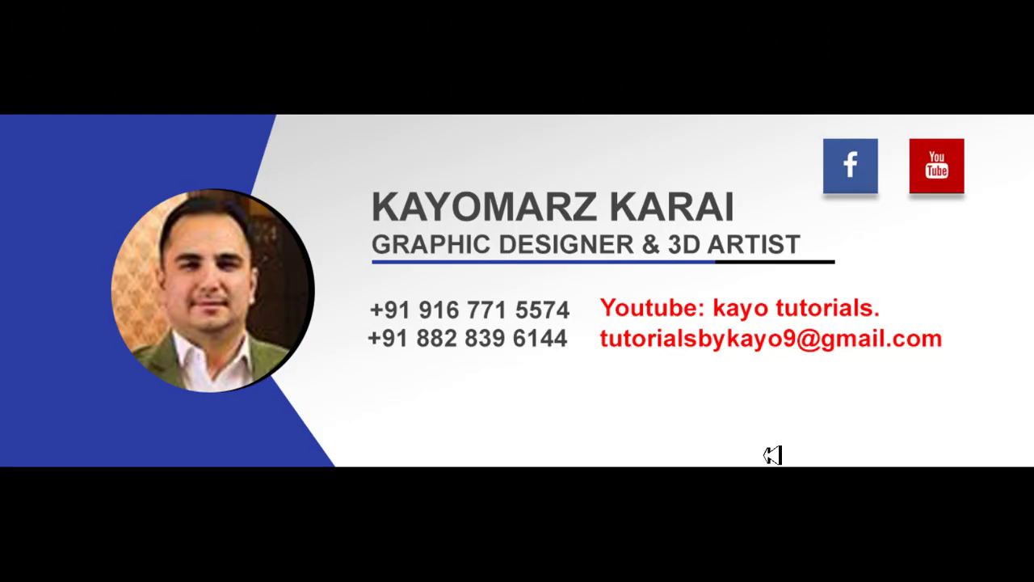
key(Escape)
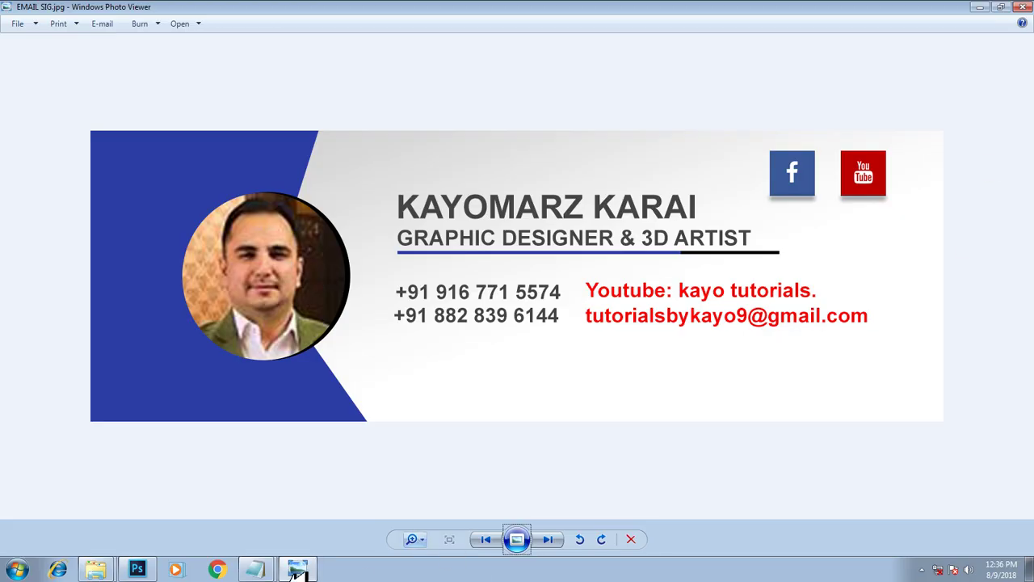
click(261, 535)
Add a new line 'Thanks for watching..' after 'Lets get started..' in Notepad
click(357, 152)
text(tHAN)
key(BackSpace)
key(BackSpace)
key(BackSpace)
key(BackSpace)
key(BackSpace)
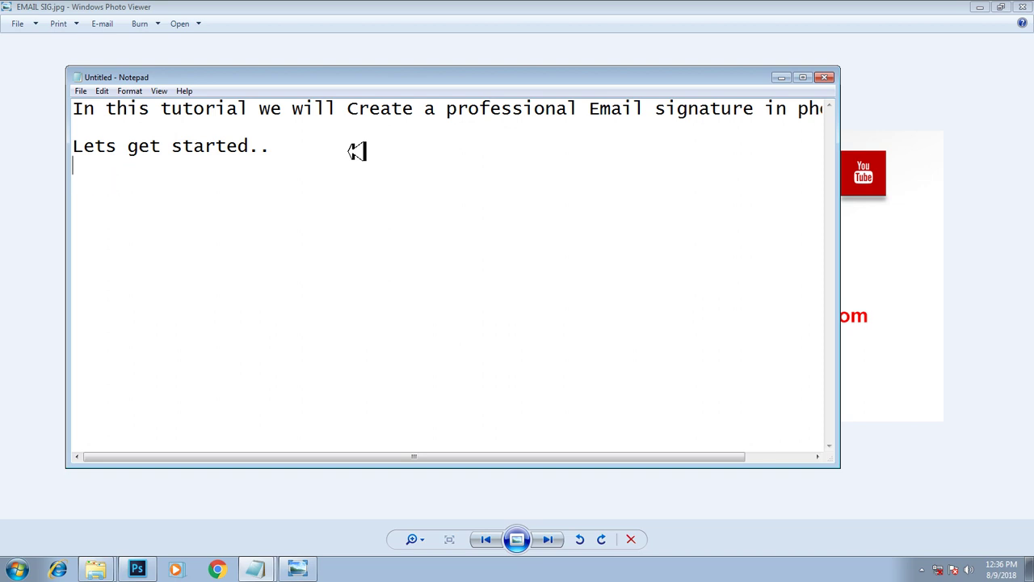
key(Return)
text(Thanks for watching..)
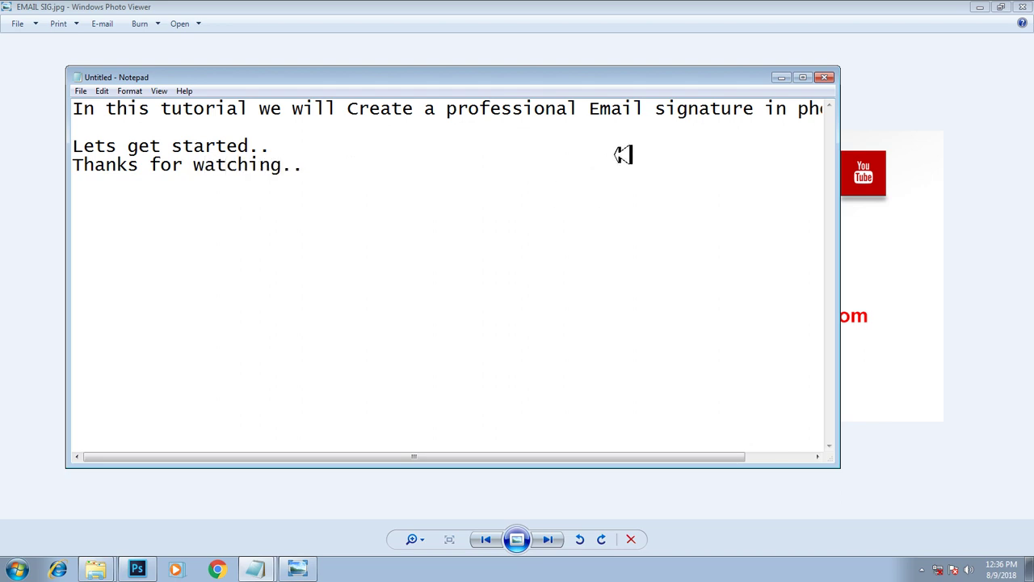